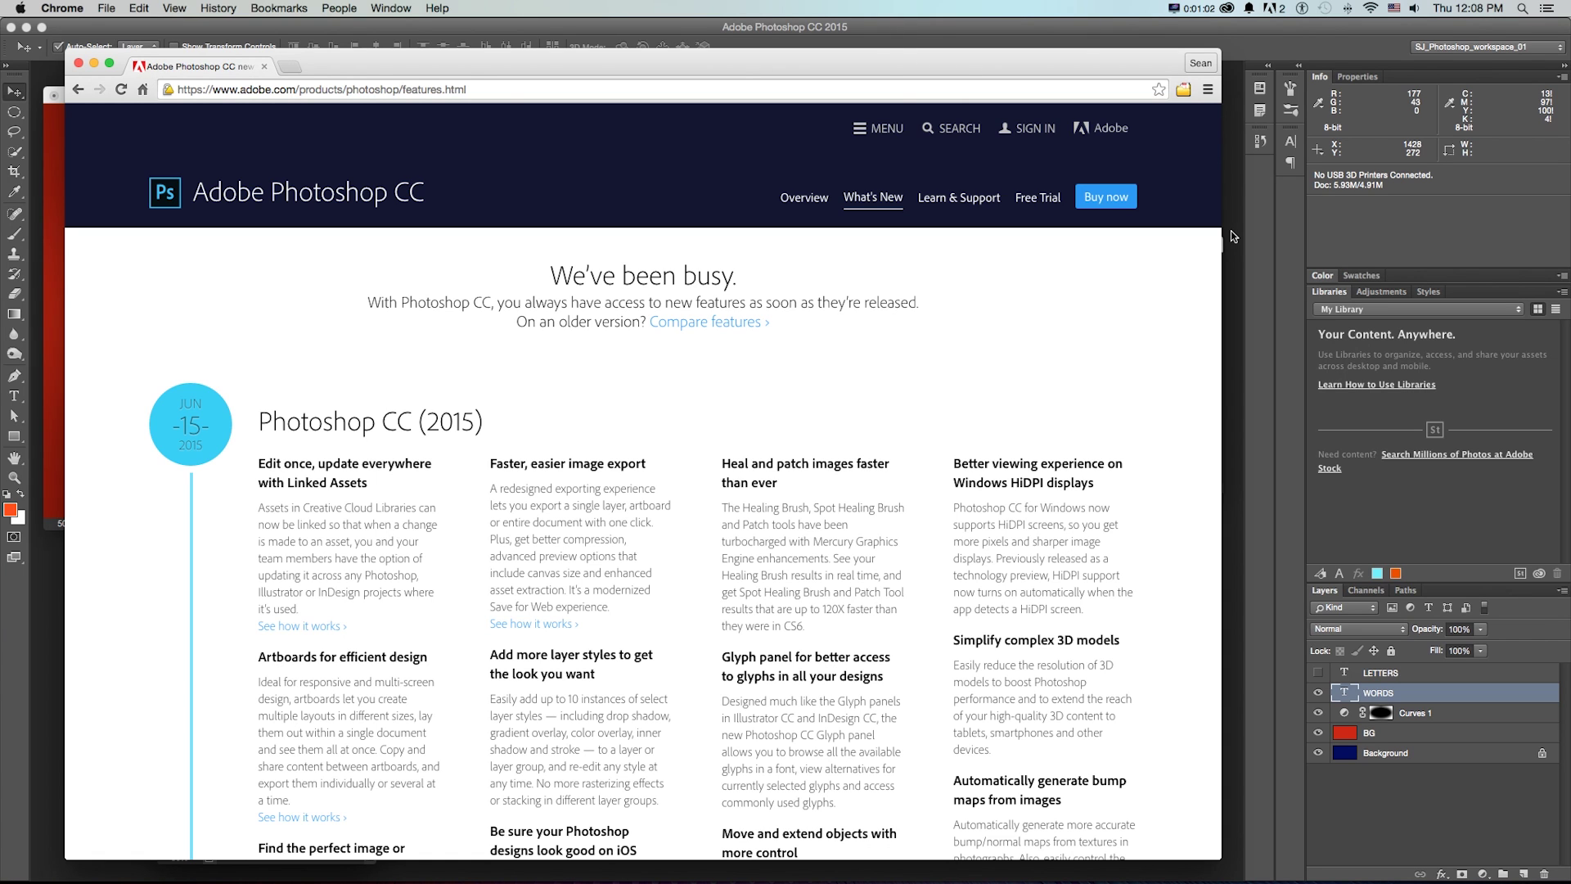
# Bring Photoshop with PSD_layer_Styles.psd in front of the Chrome features page
pyautogui.click(1230, 231)
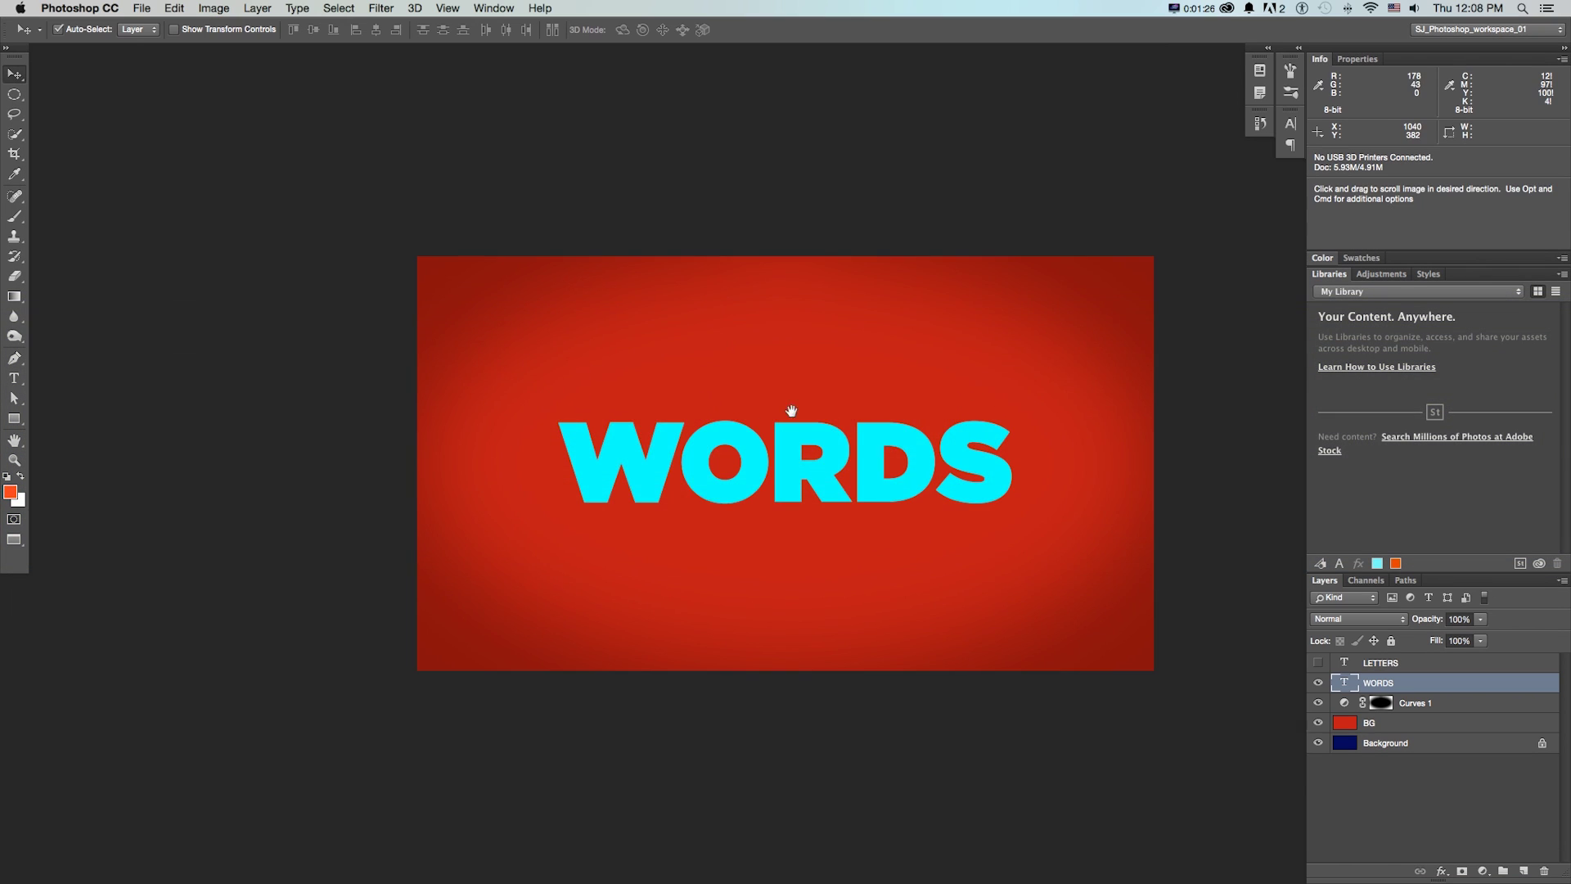
# Give the WORDS layer a white outside stroke of 13 px through Layer Style
pyautogui.press('z')
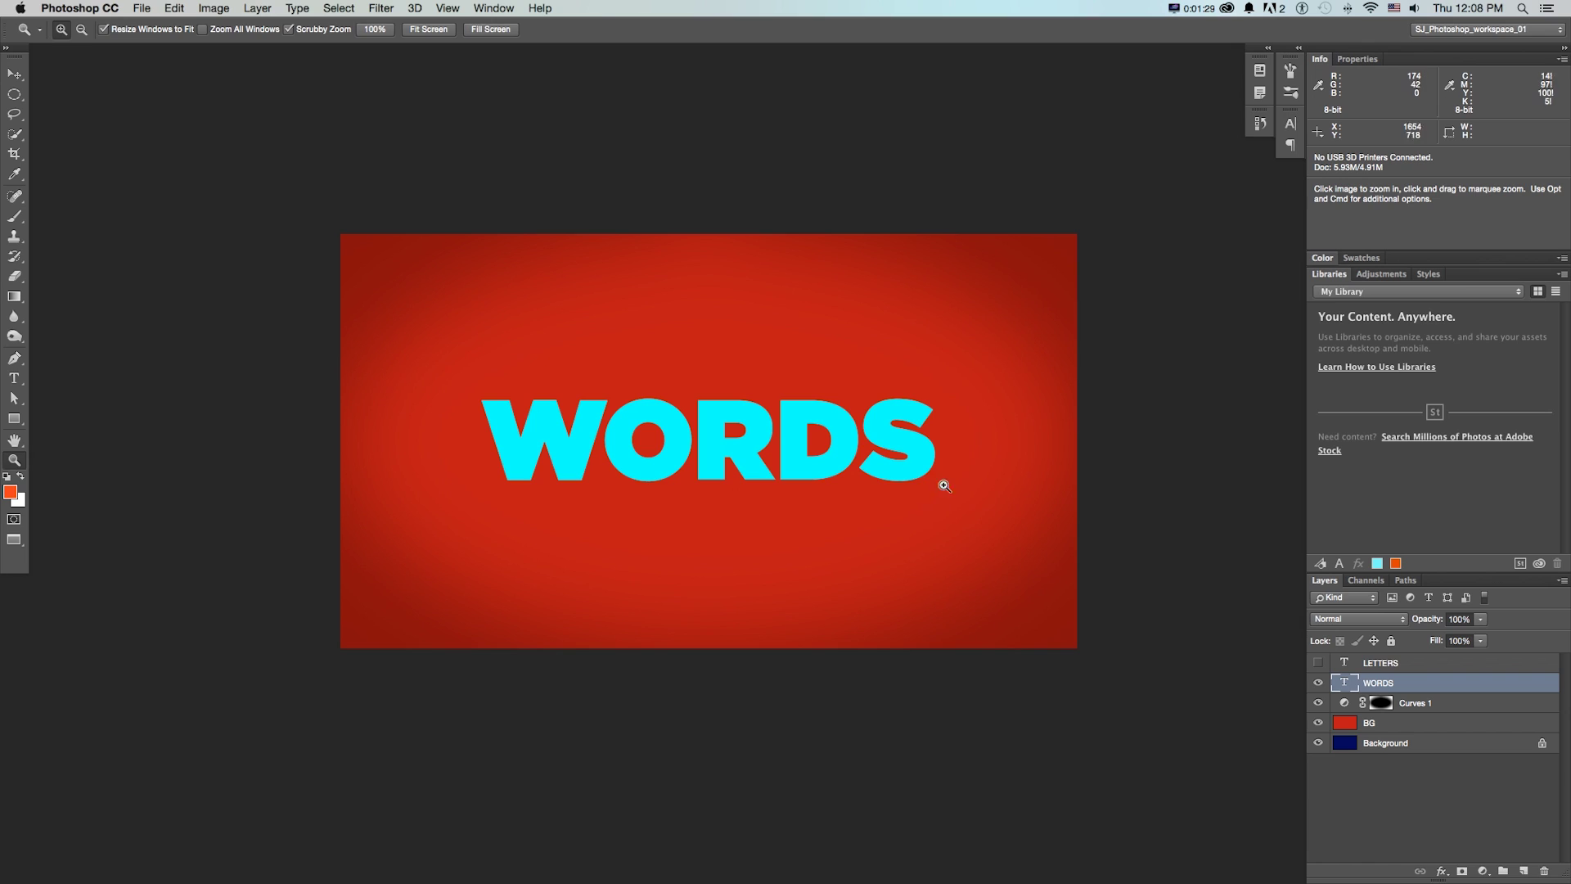
pyautogui.press('t')
pyautogui.press('v')
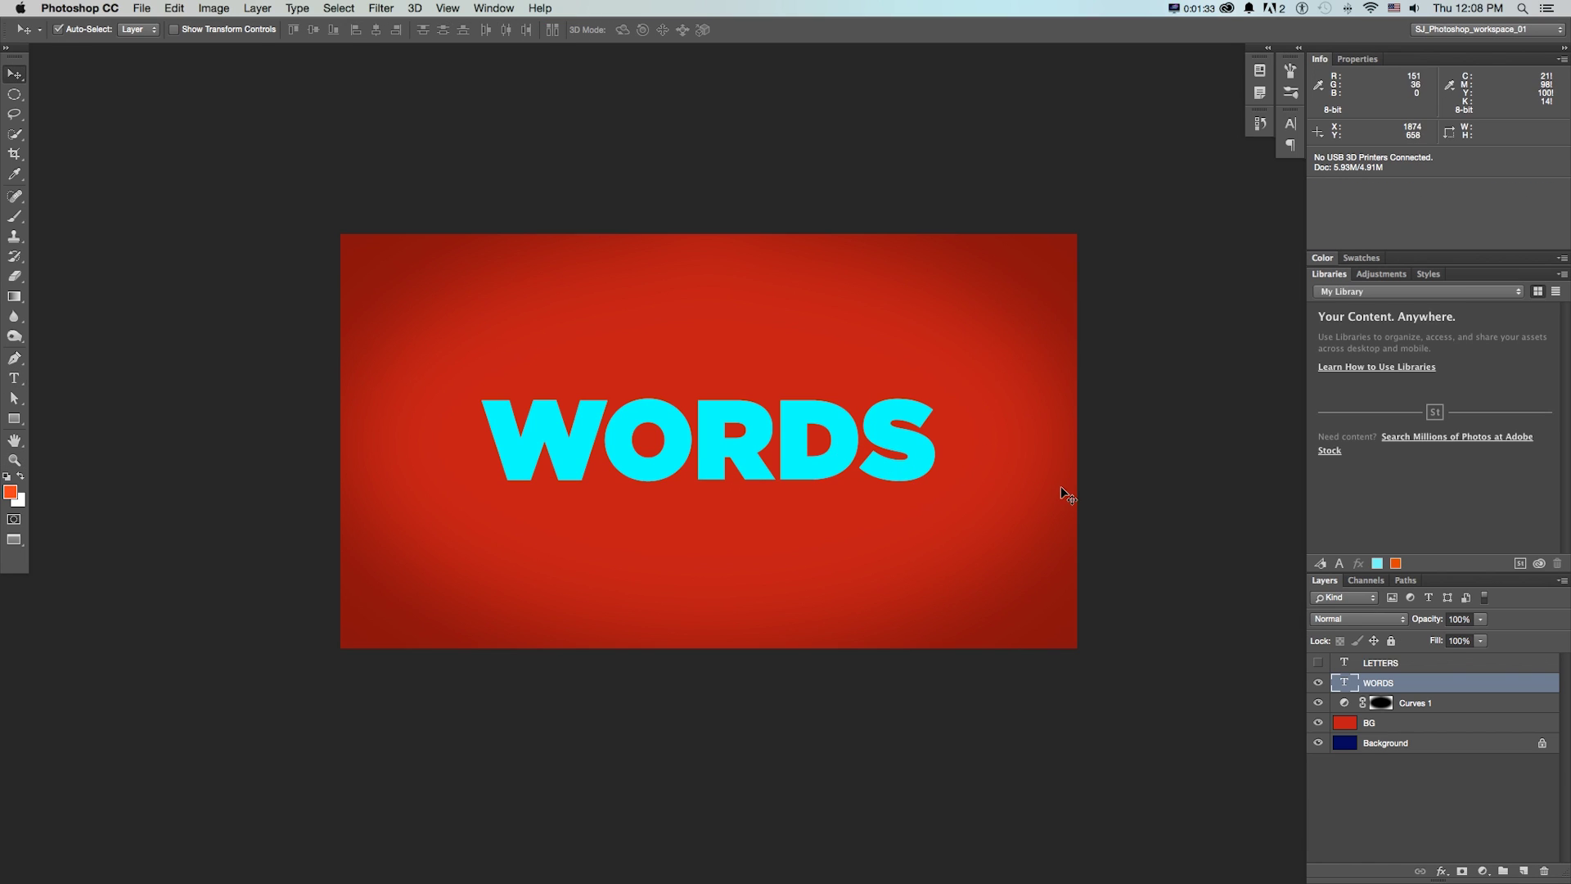
pyautogui.click(256, 9)
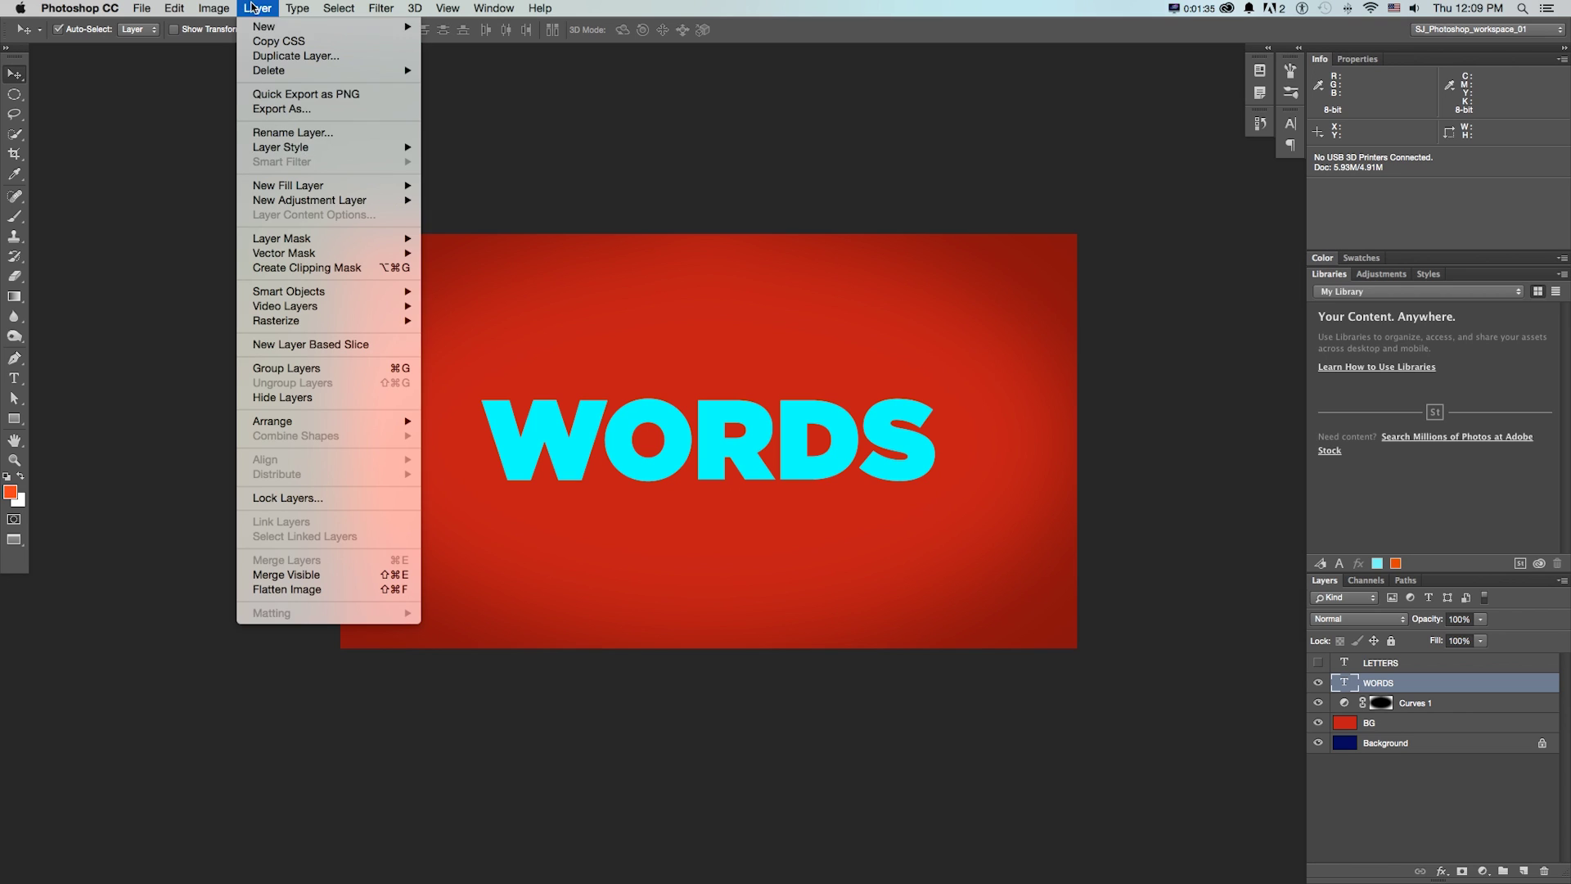
pyautogui.moveTo(385, 147)
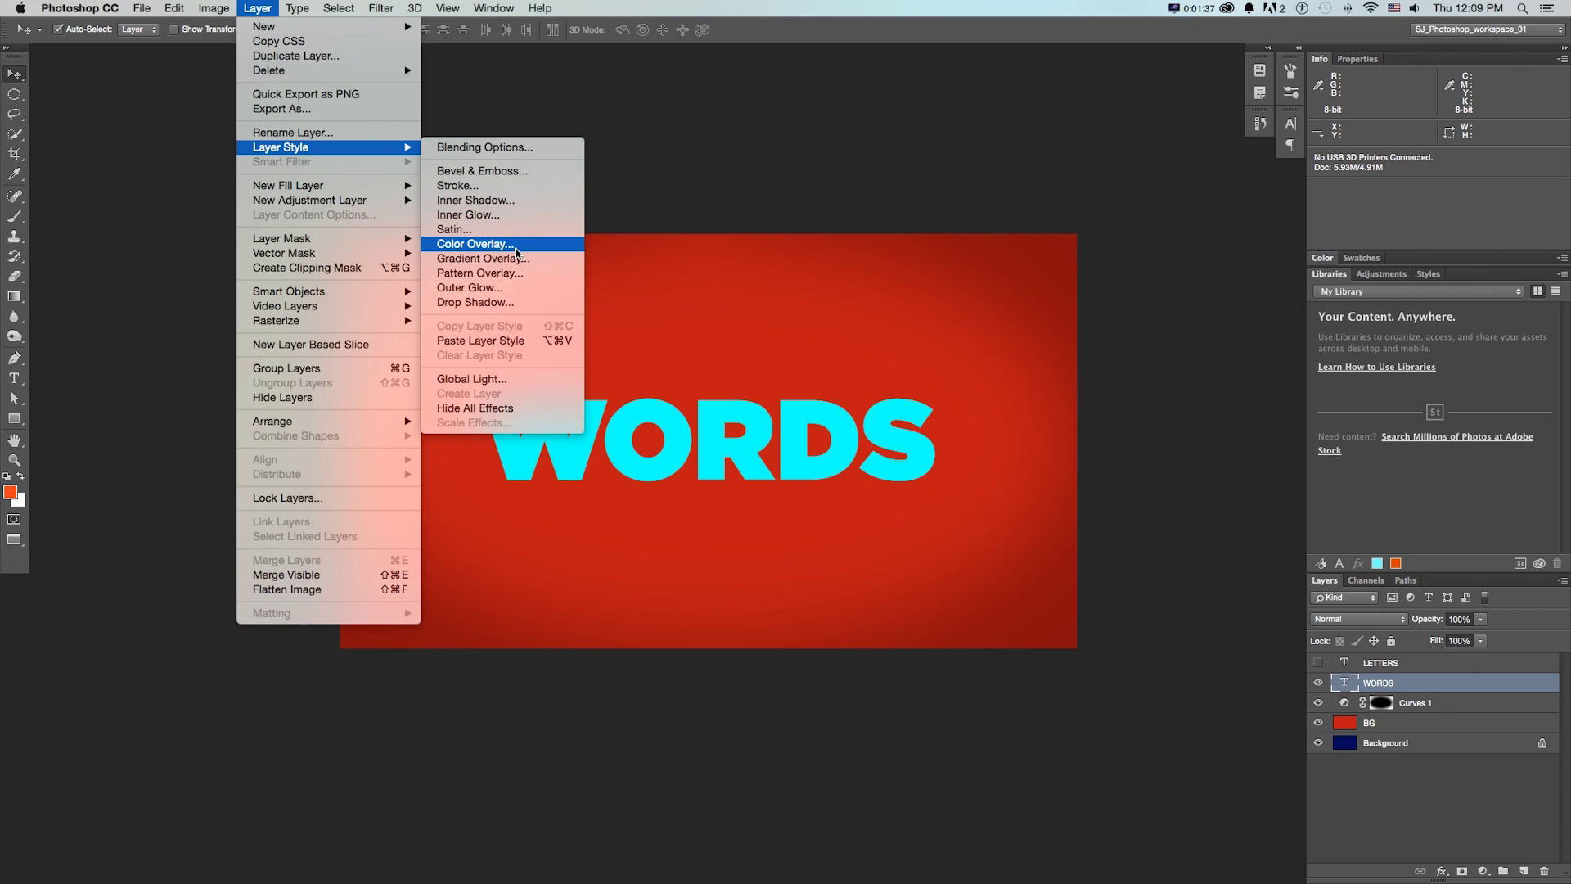
pyautogui.click(515, 187)
pyautogui.moveTo(982, 301); pyautogui.dragTo(1025, 308)
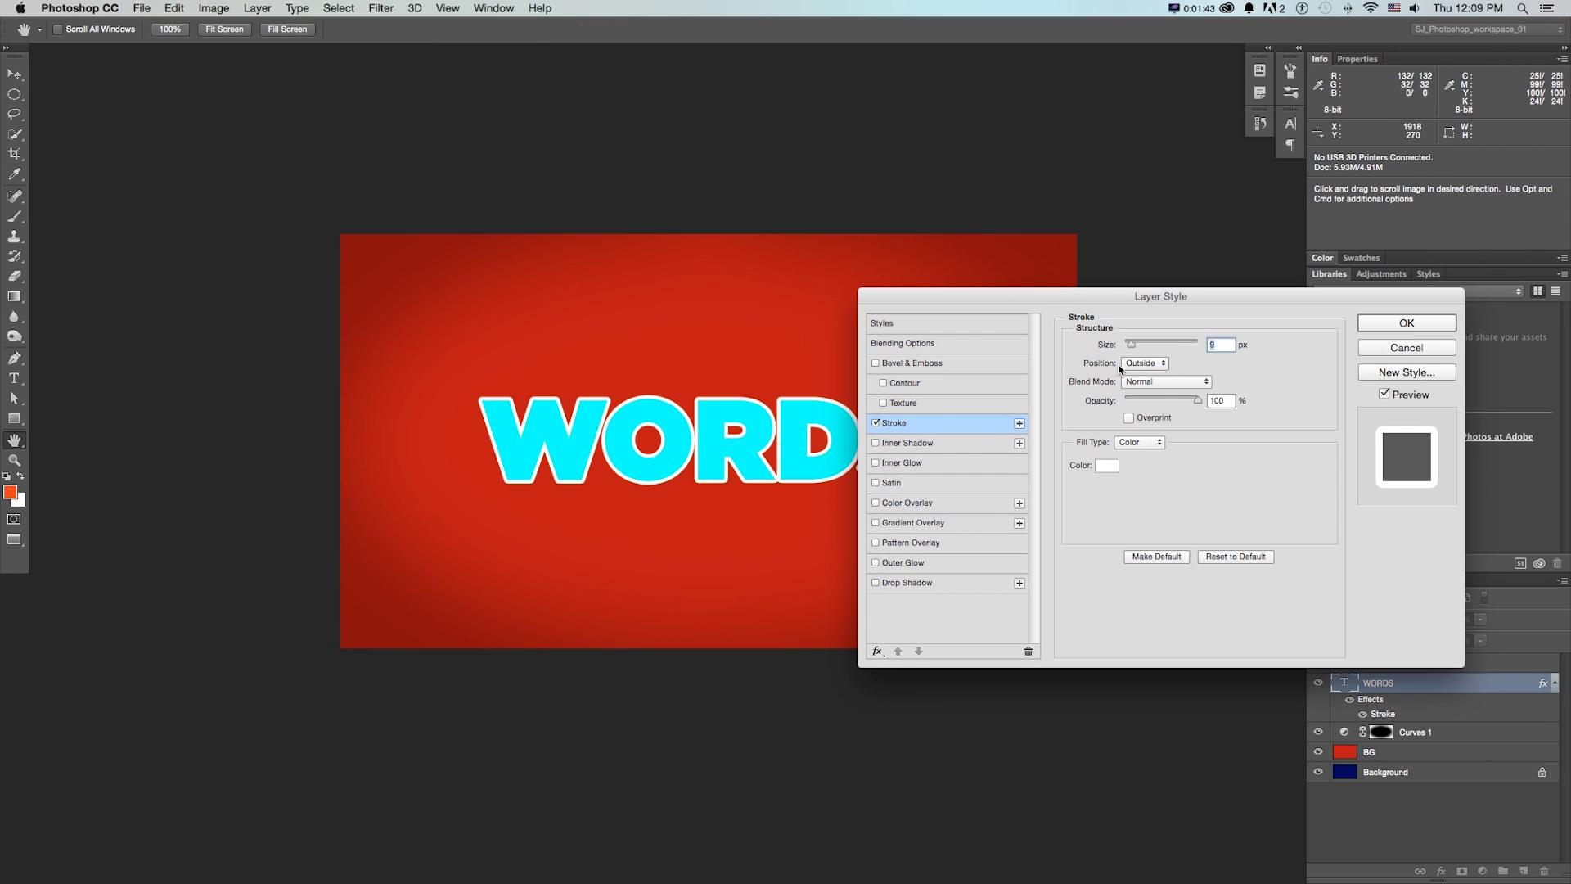
pyautogui.moveTo(1135, 347); pyautogui.dragTo(1149, 279)
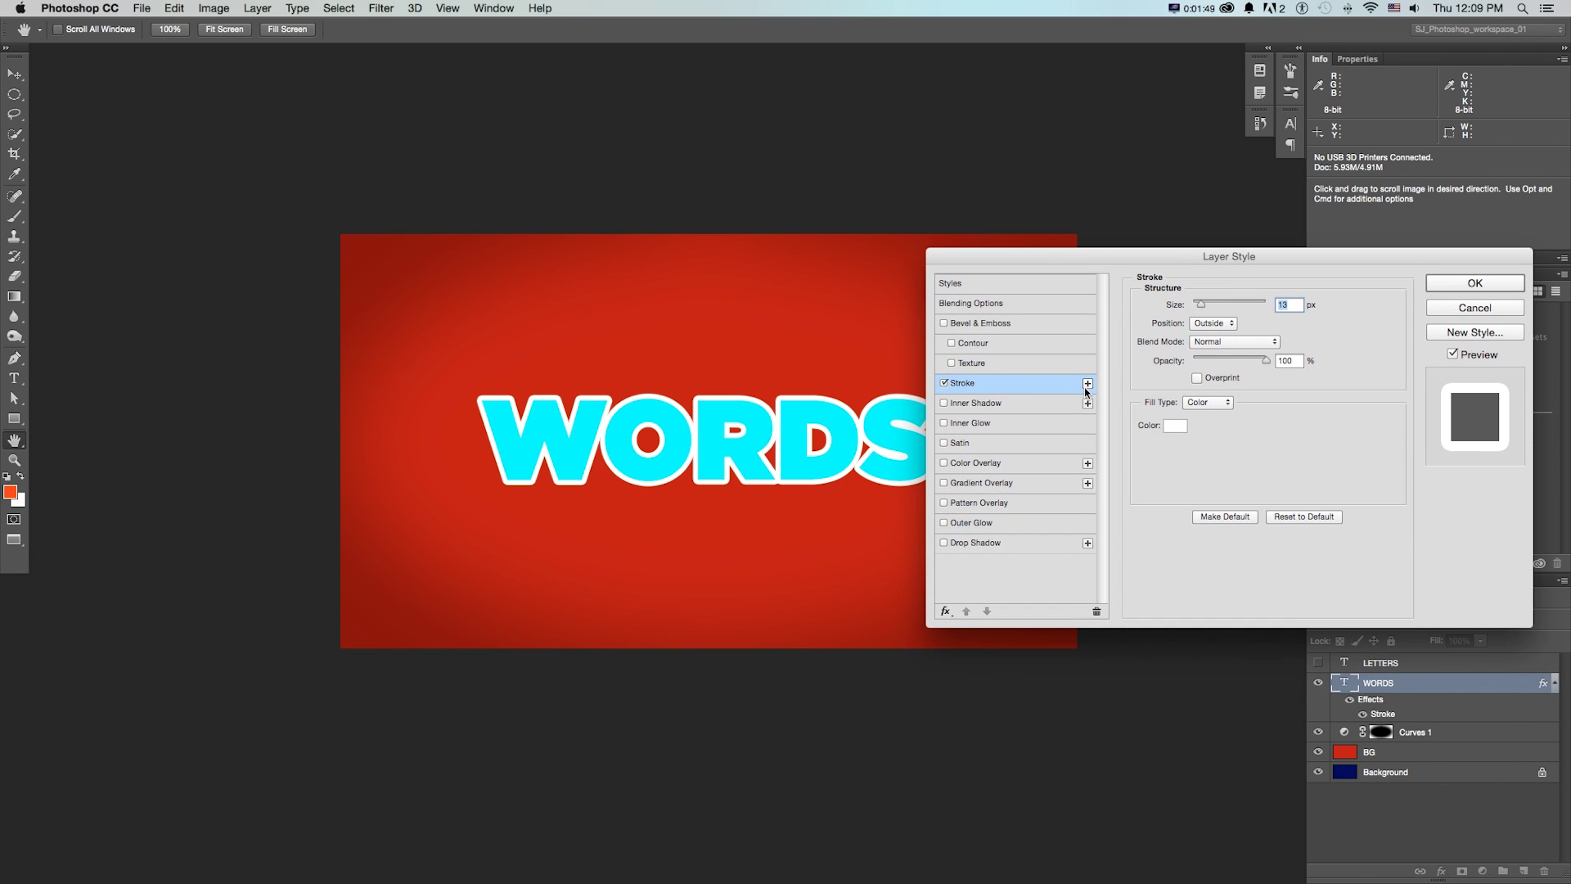
pyautogui.moveTo(985, 264); pyautogui.dragTo(1014, 281)
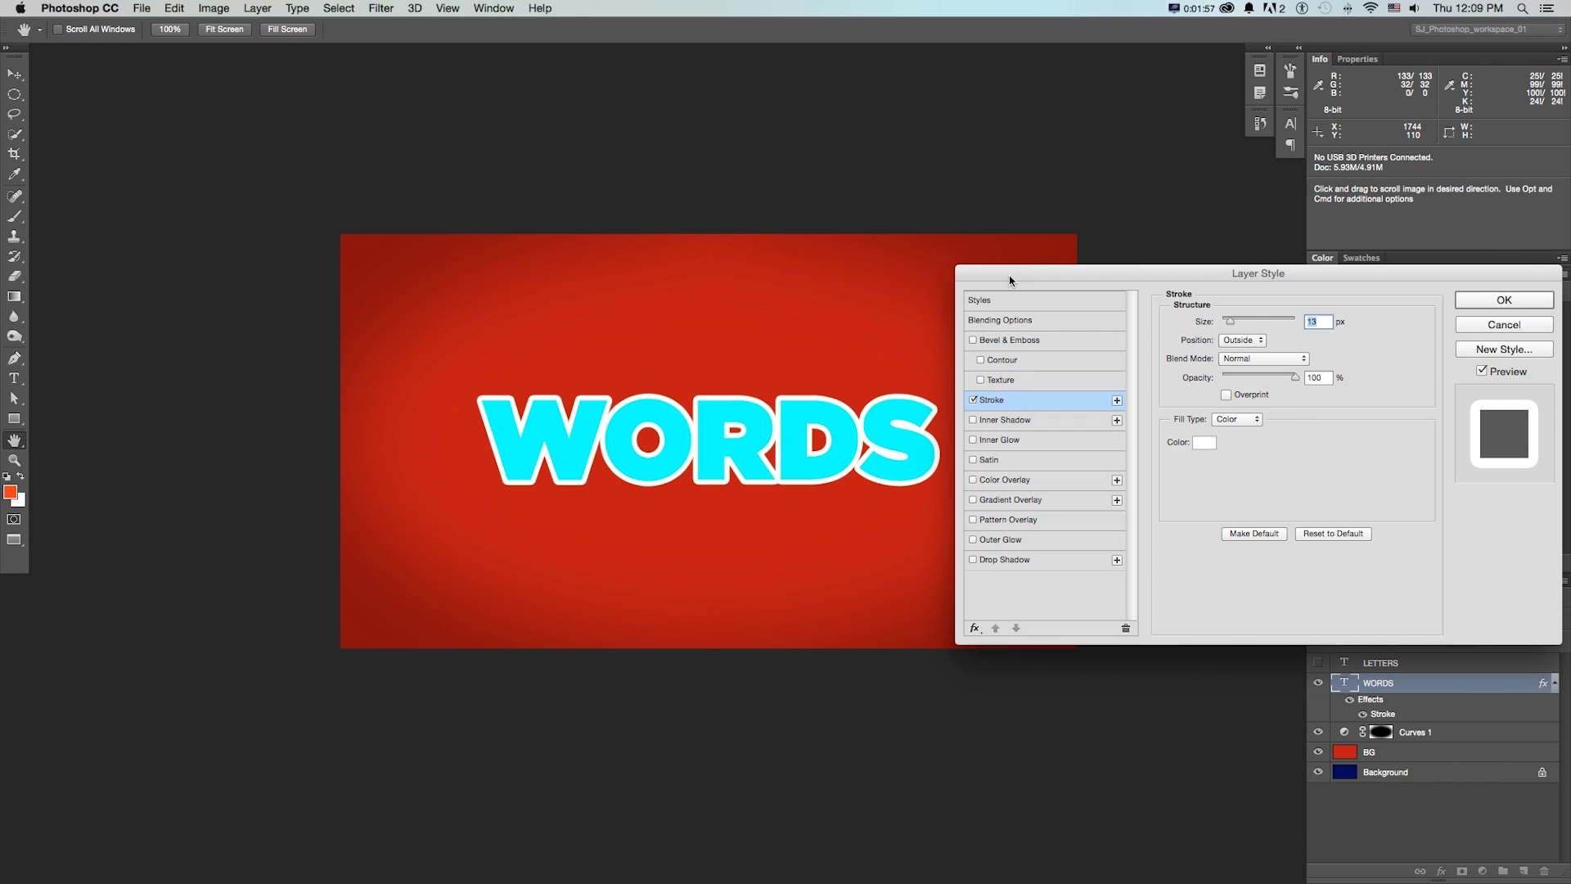
# Add a second WORDS stroke in mid-blue #458cd4 at 29 px
pyautogui.click(1116, 401)
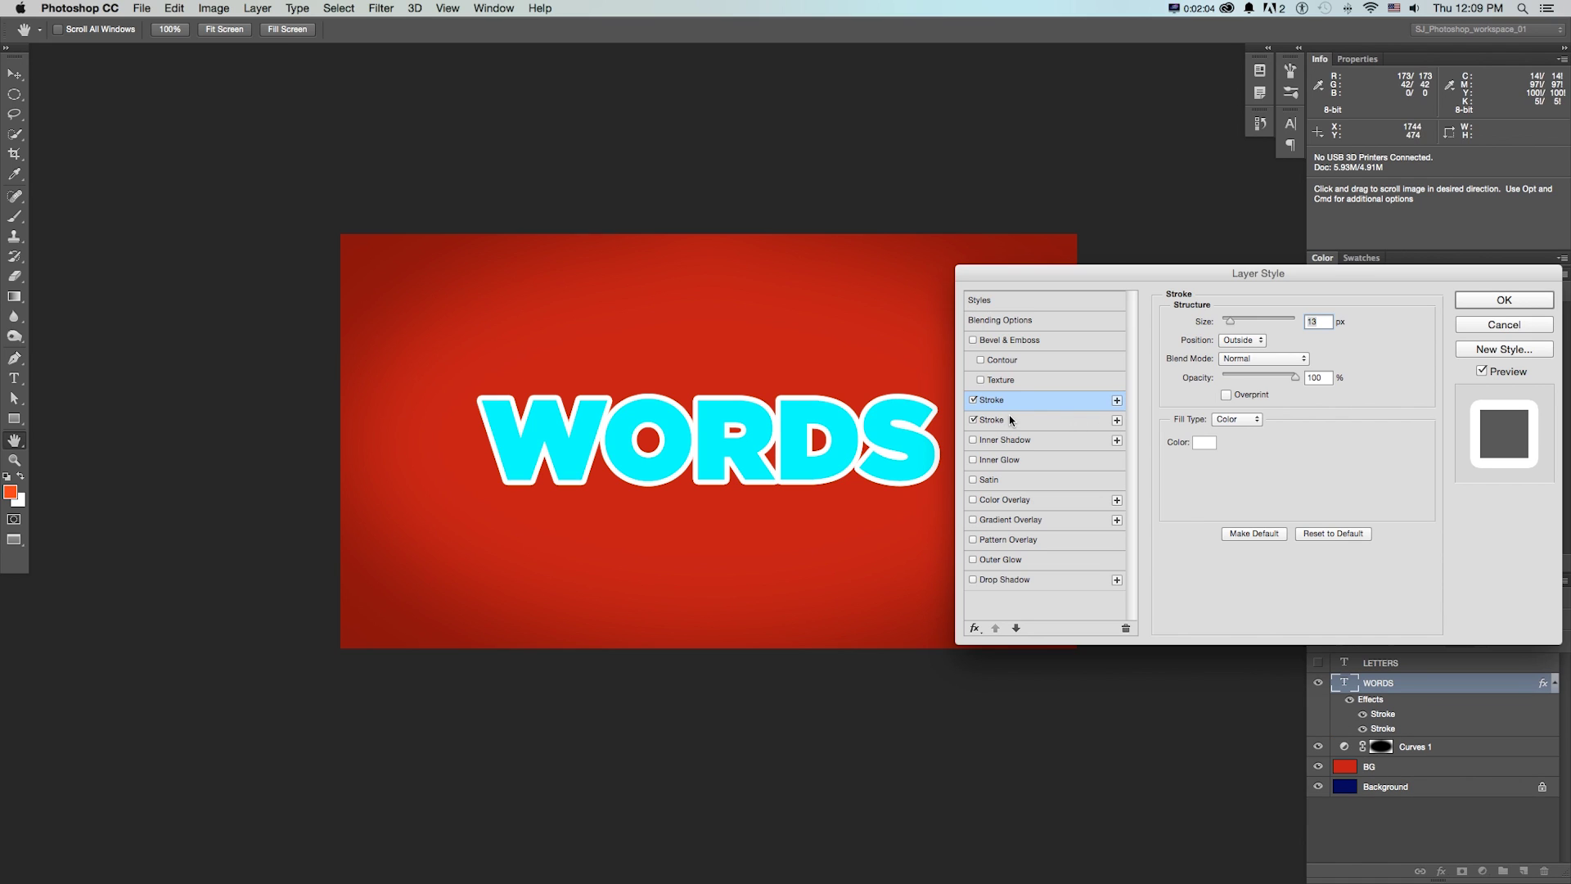
pyautogui.click(1201, 442)
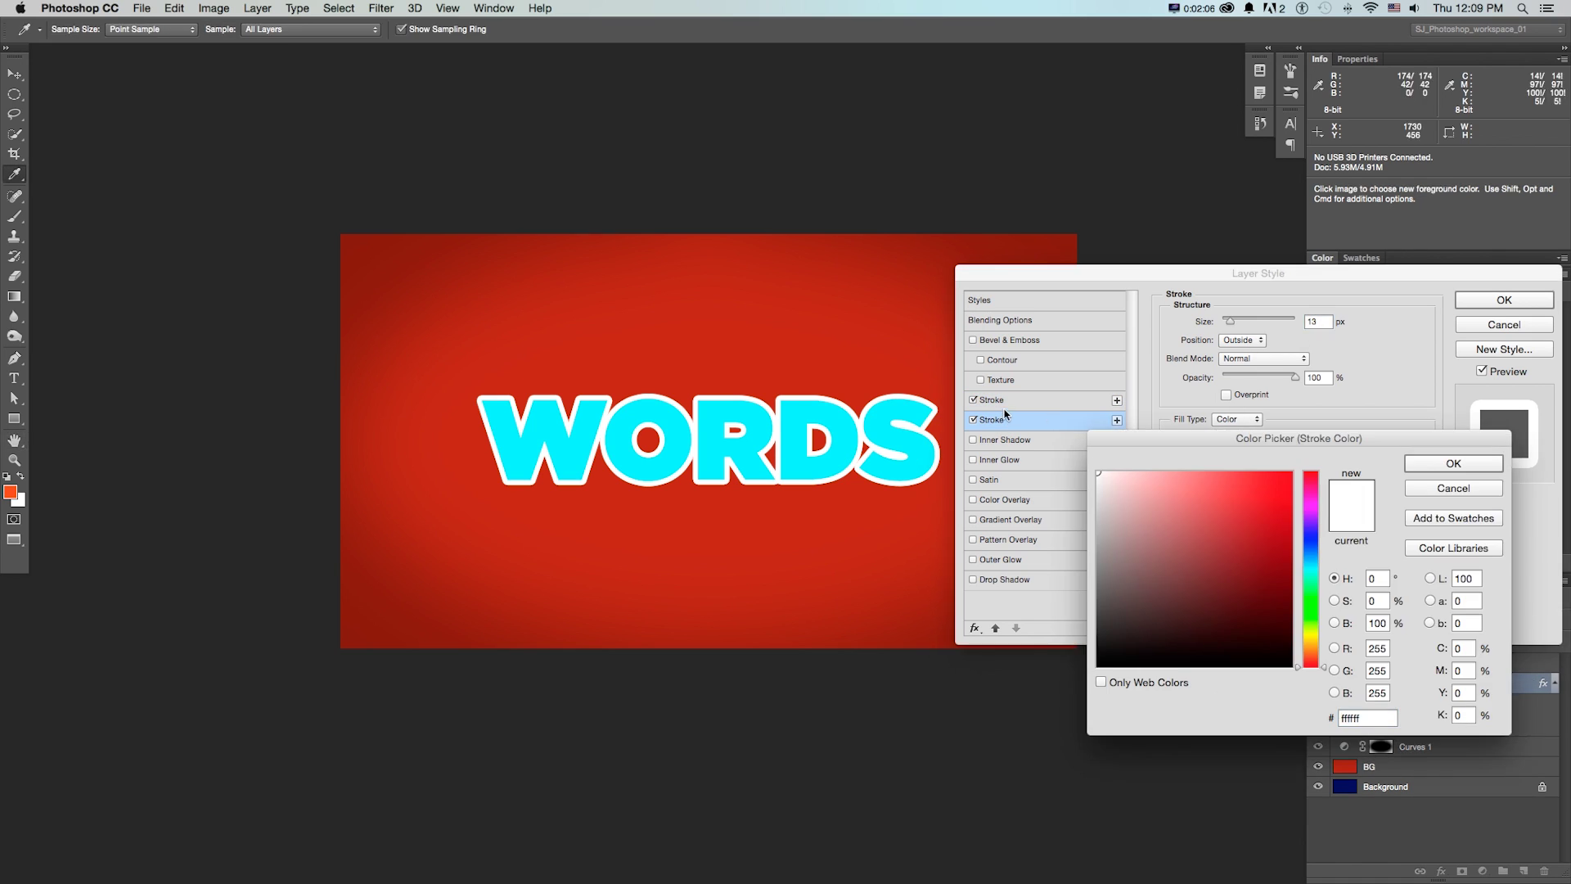
pyautogui.click(1311, 580)
pyautogui.moveTo(1184, 556); pyautogui.dragTo(1223, 449)
pyautogui.click(1310, 541)
pyautogui.click(1269, 519)
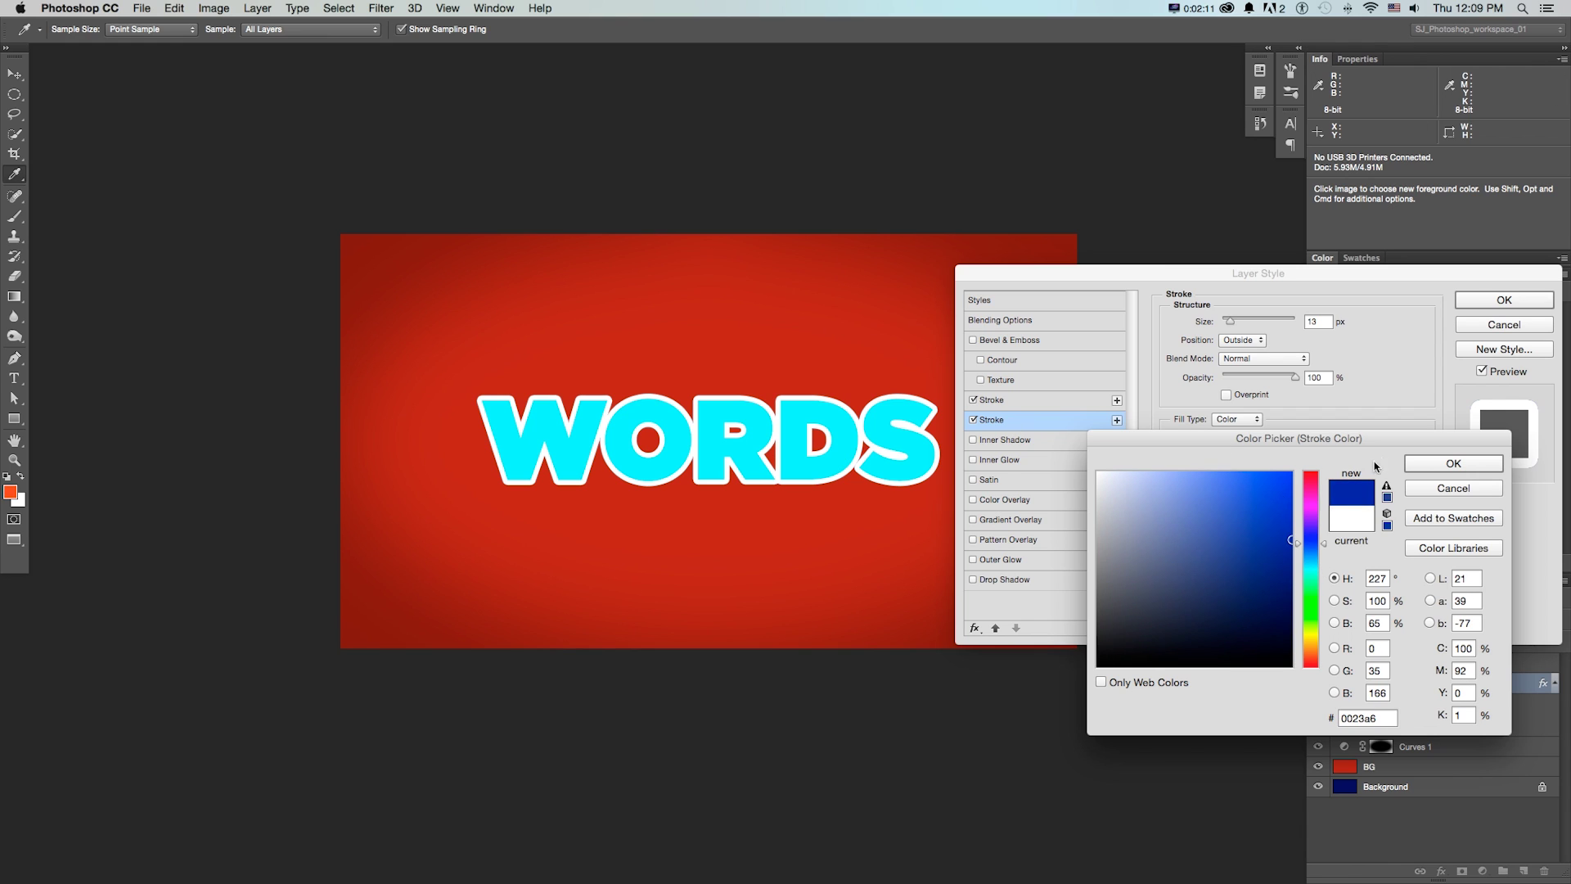
pyautogui.click(1453, 463)
pyautogui.moveTo(1234, 321); pyautogui.dragTo(1234, 321)
pyautogui.click(1204, 443)
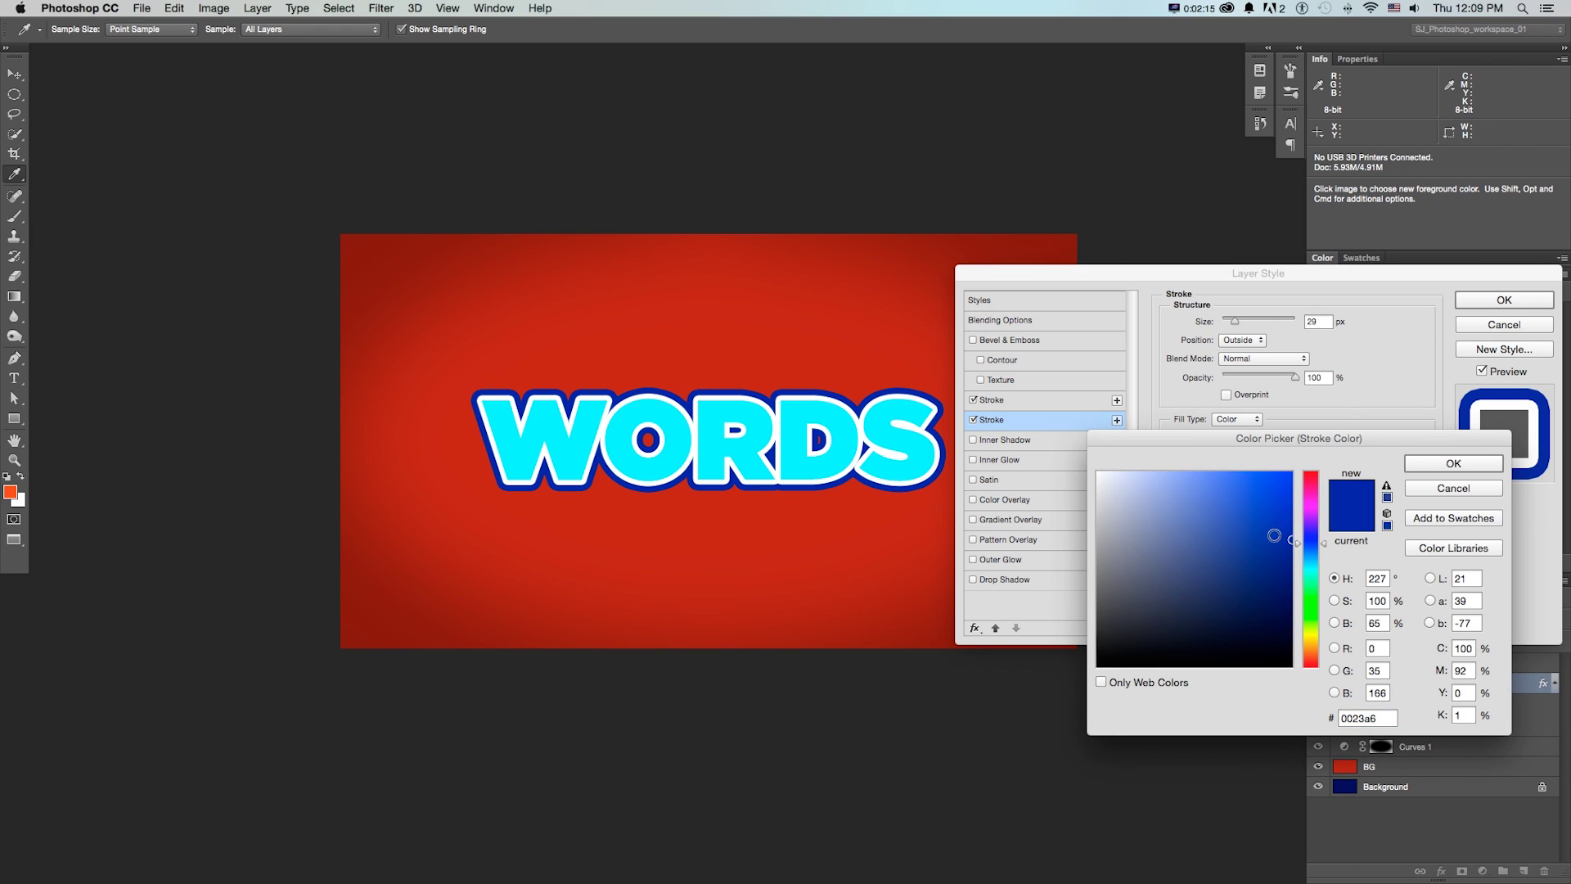
pyautogui.click(1291, 540)
pyautogui.click(1309, 552)
pyautogui.moveTo(1231, 489); pyautogui.dragTo(1247, 516)
pyautogui.click(1453, 463)
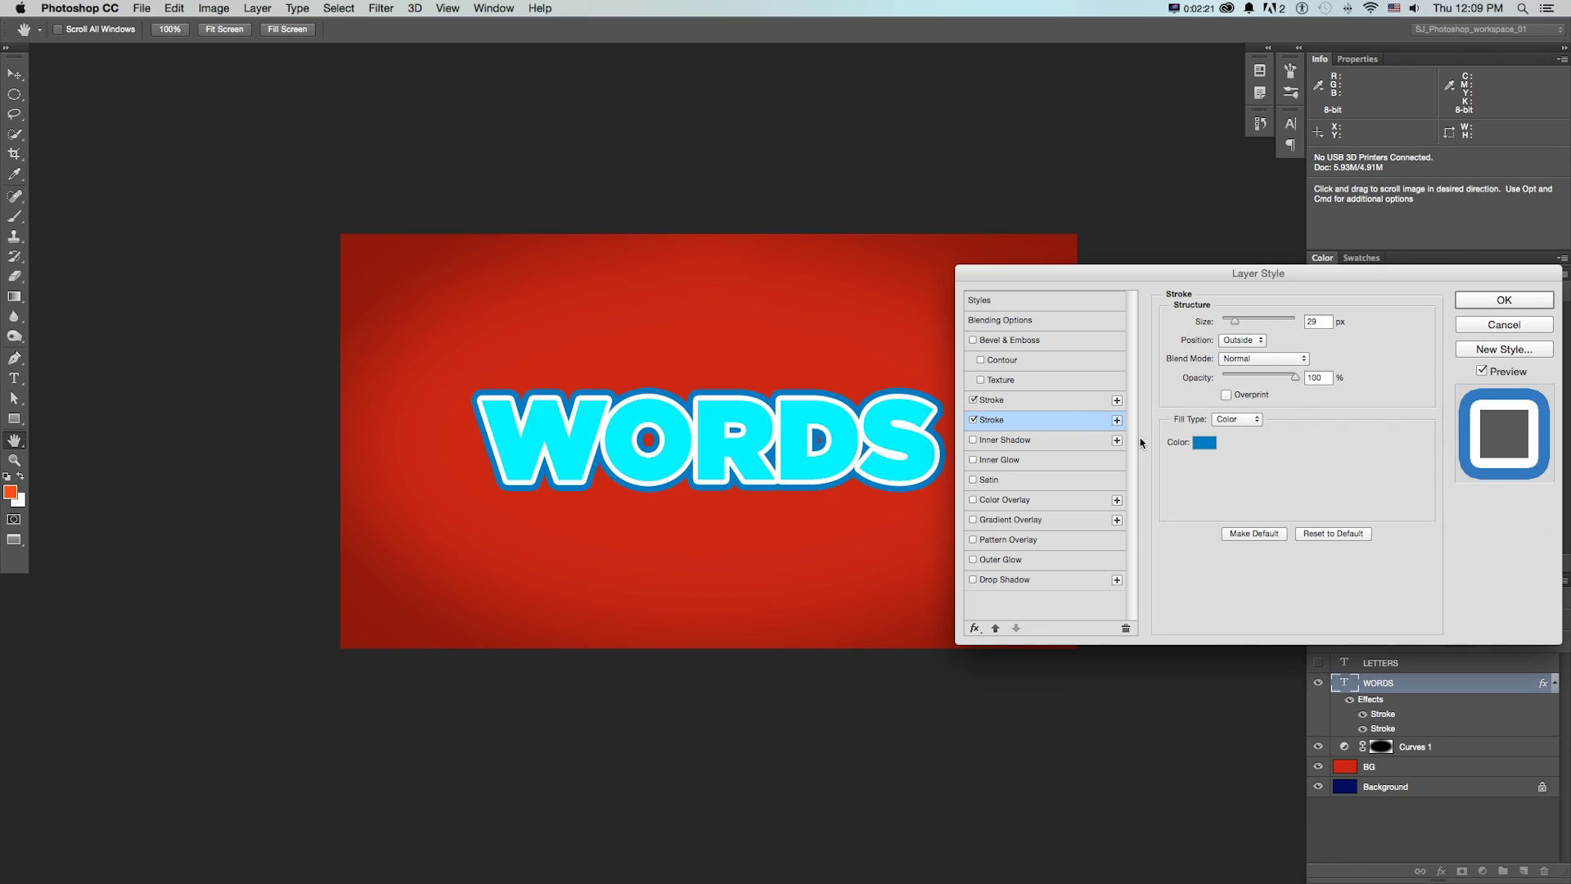
# Add a third outer stroke in white (ffffff) at 38 px
pyautogui.click(1118, 420)
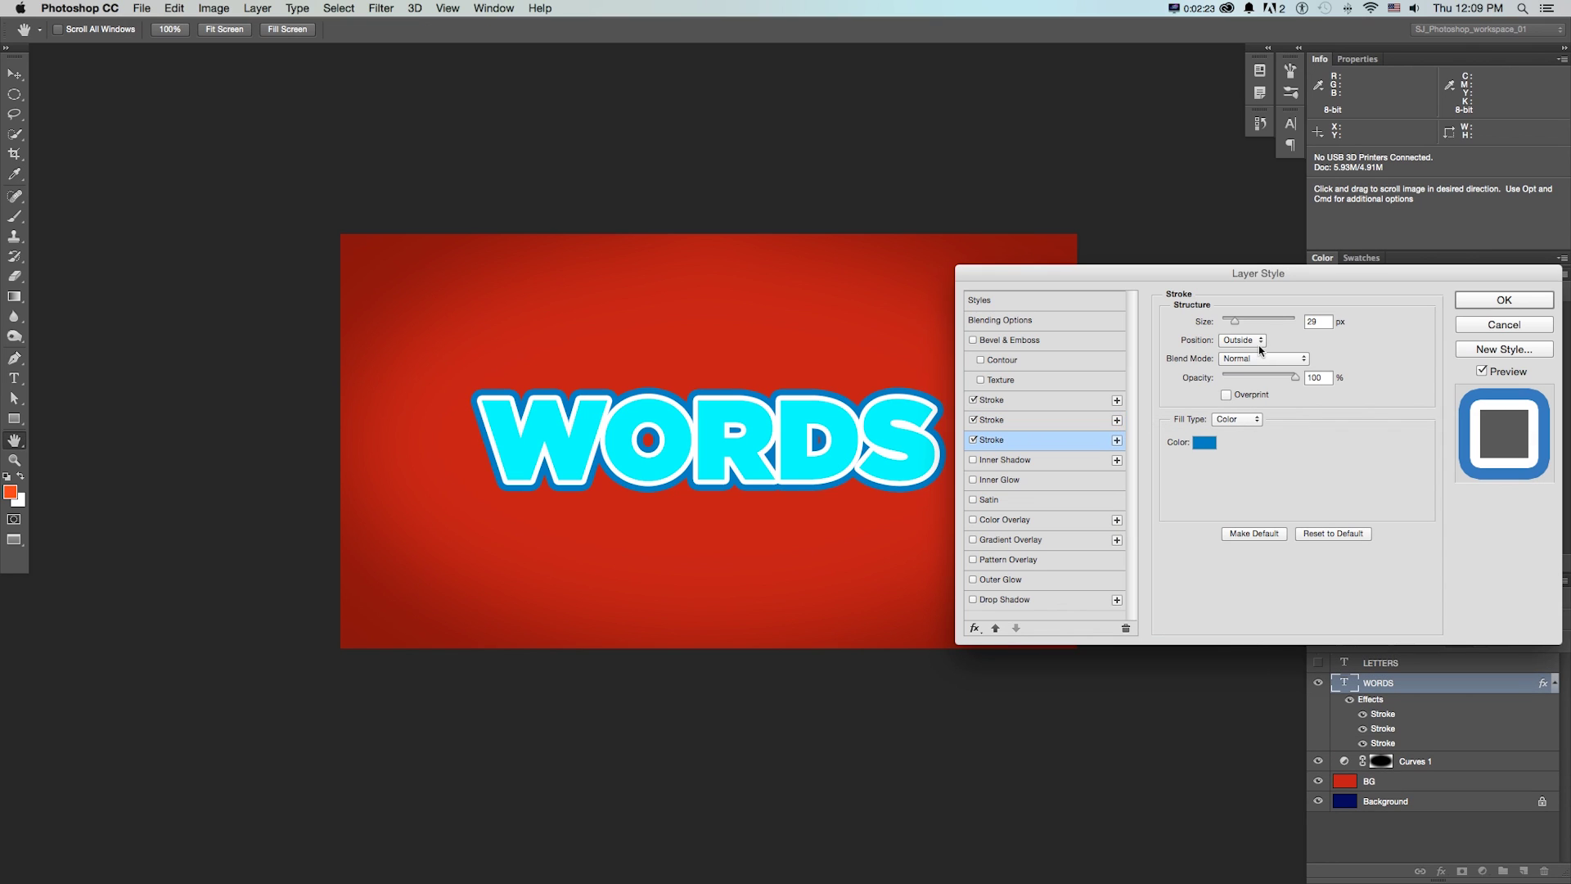
pyautogui.click(1204, 442)
pyautogui.write('ffffff')
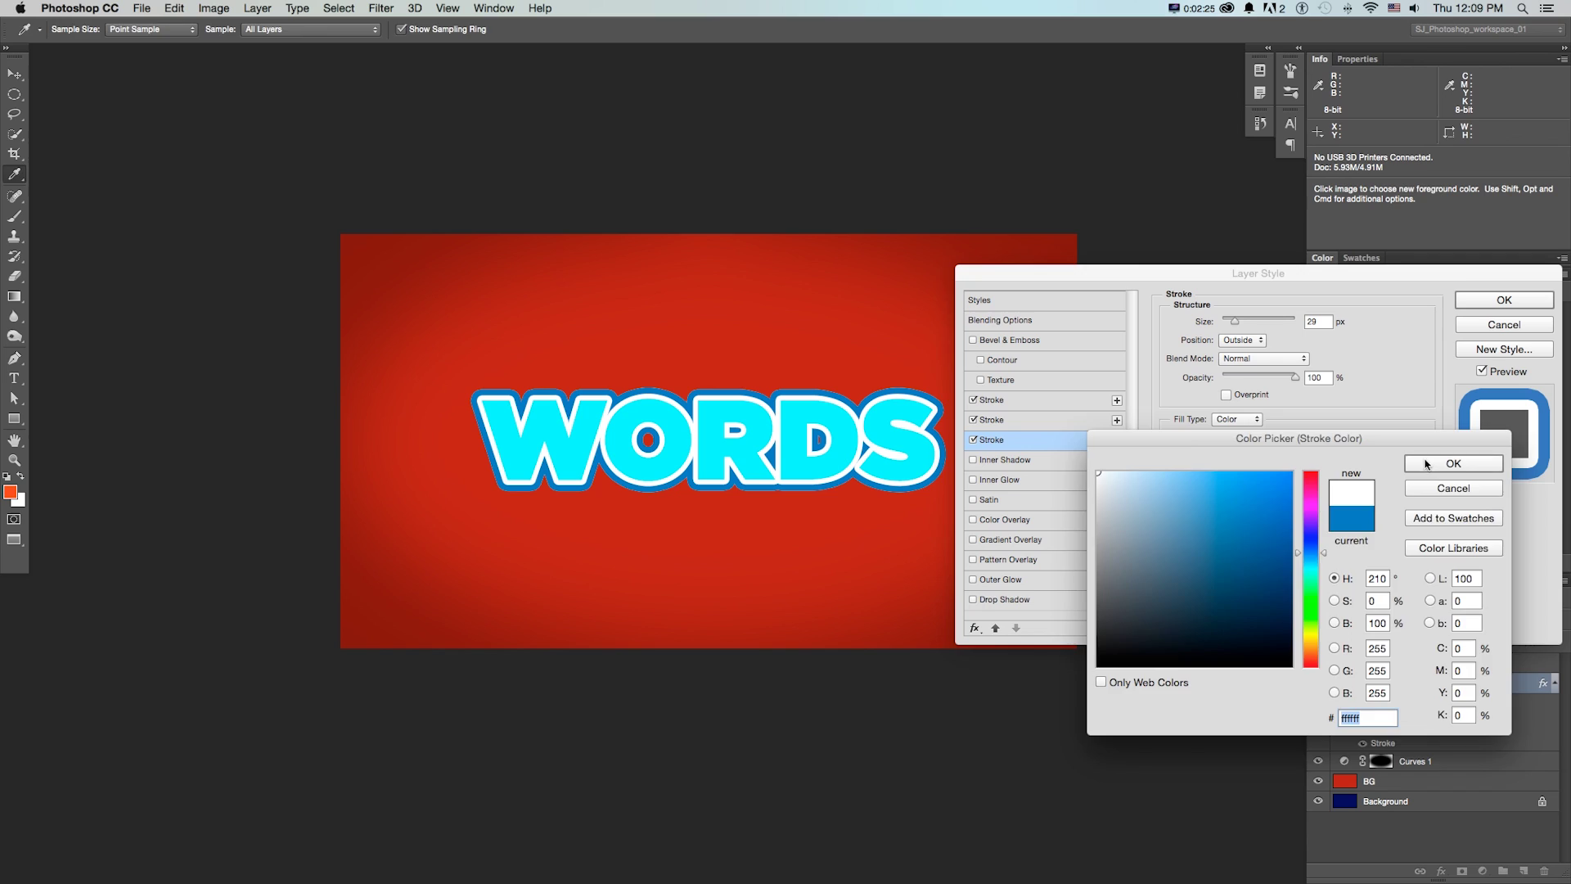
pyautogui.press('Return')
pyautogui.moveTo(1234, 321); pyautogui.dragTo(1238, 325)
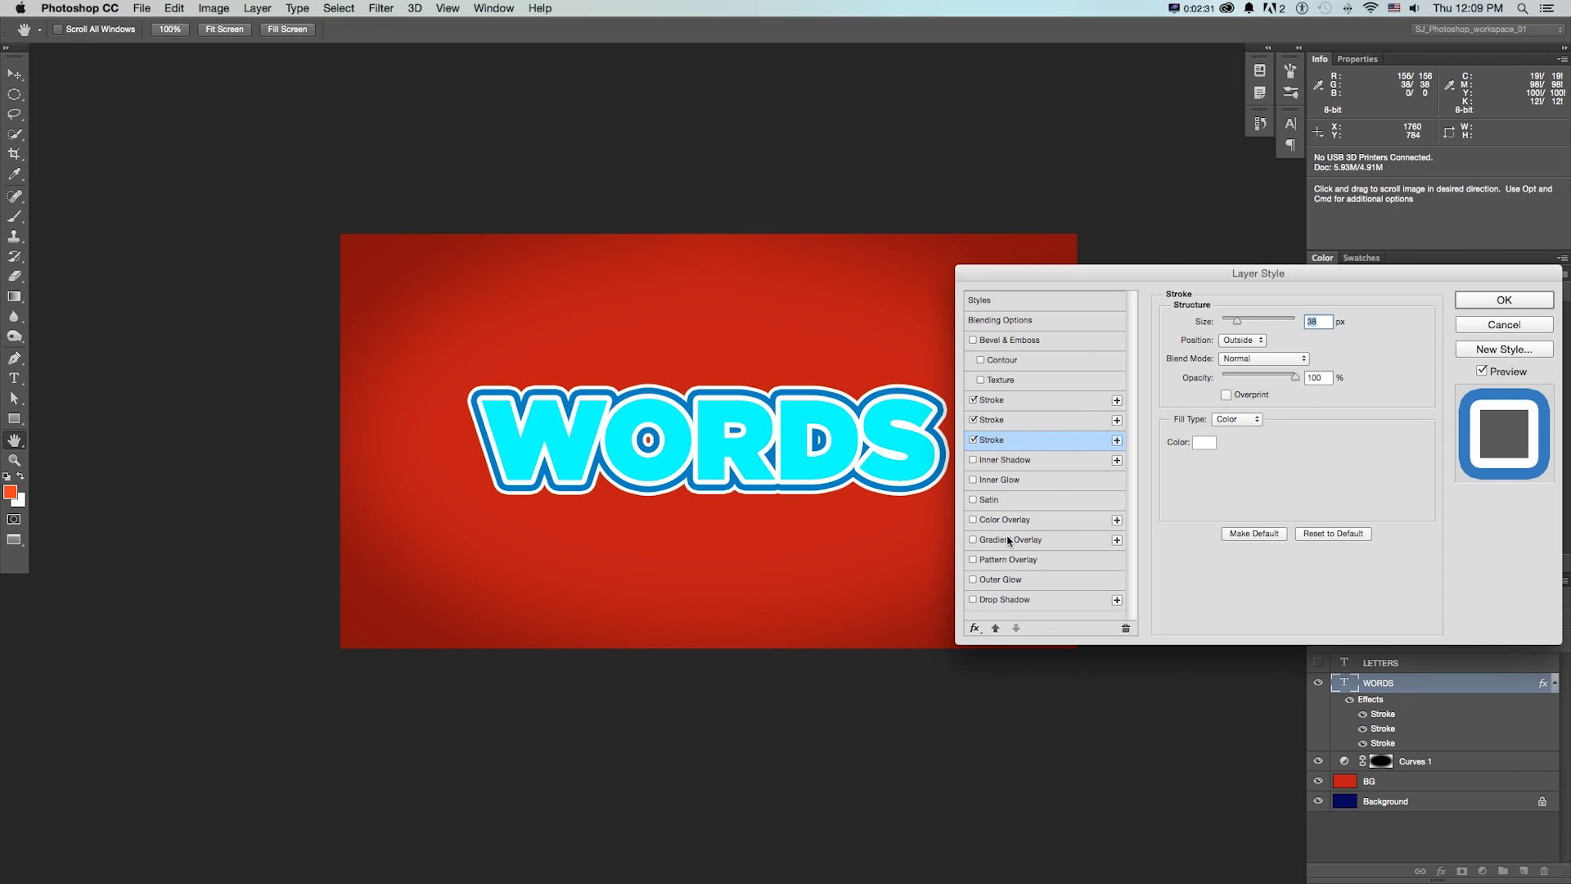
# Turn on an inner shadow for WORDS and raise its opacity slightly
pyautogui.click(973, 460)
pyautogui.click(1011, 460)
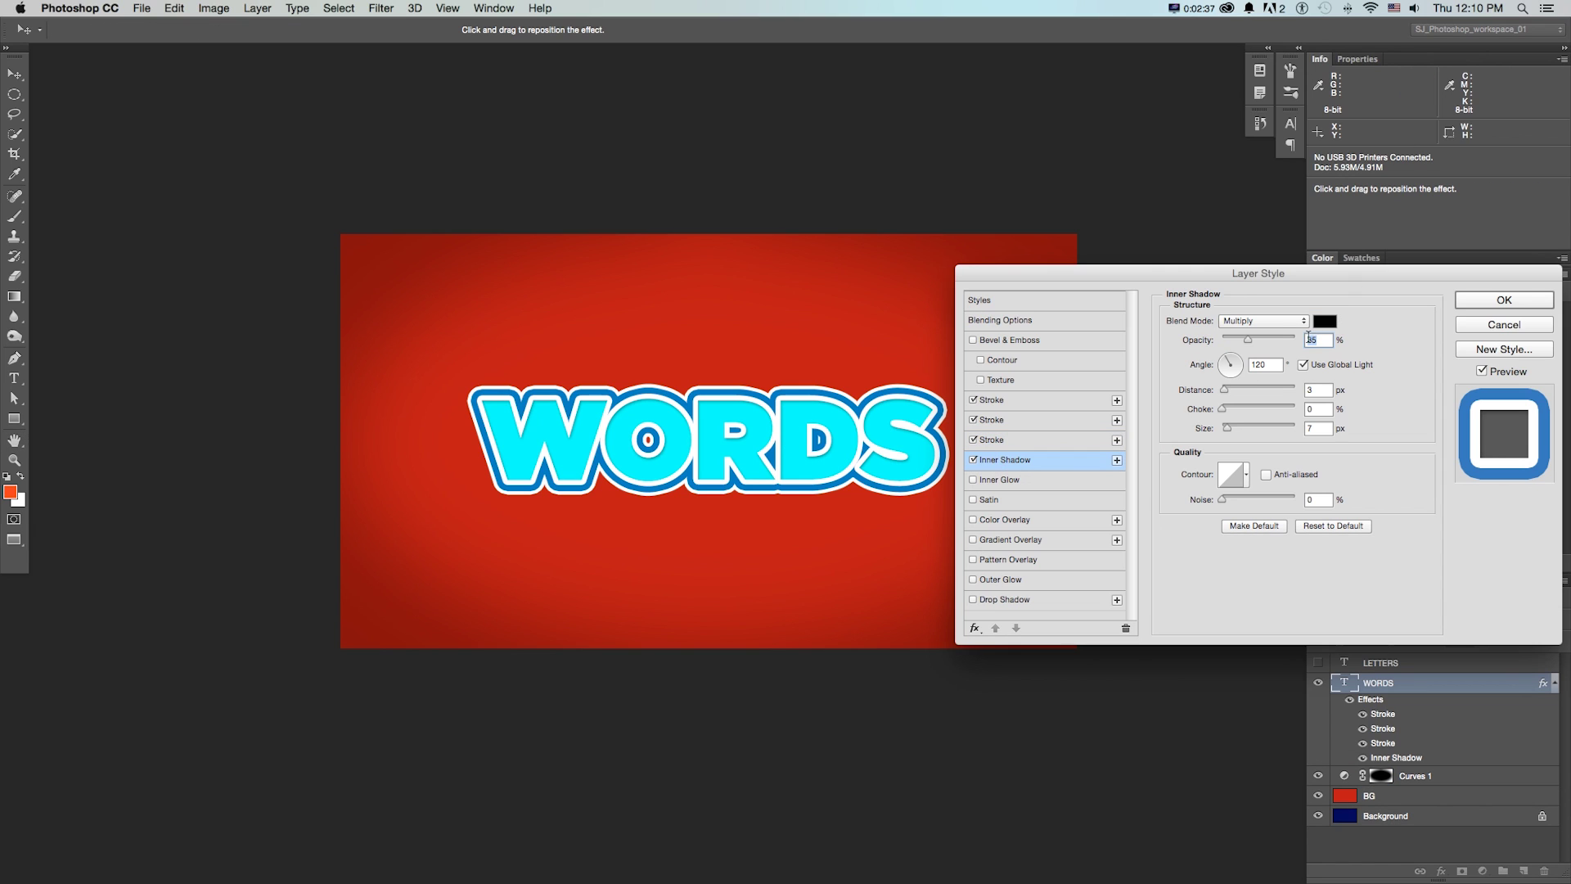
pyautogui.moveTo(1247, 340); pyautogui.dragTo(1253, 340)
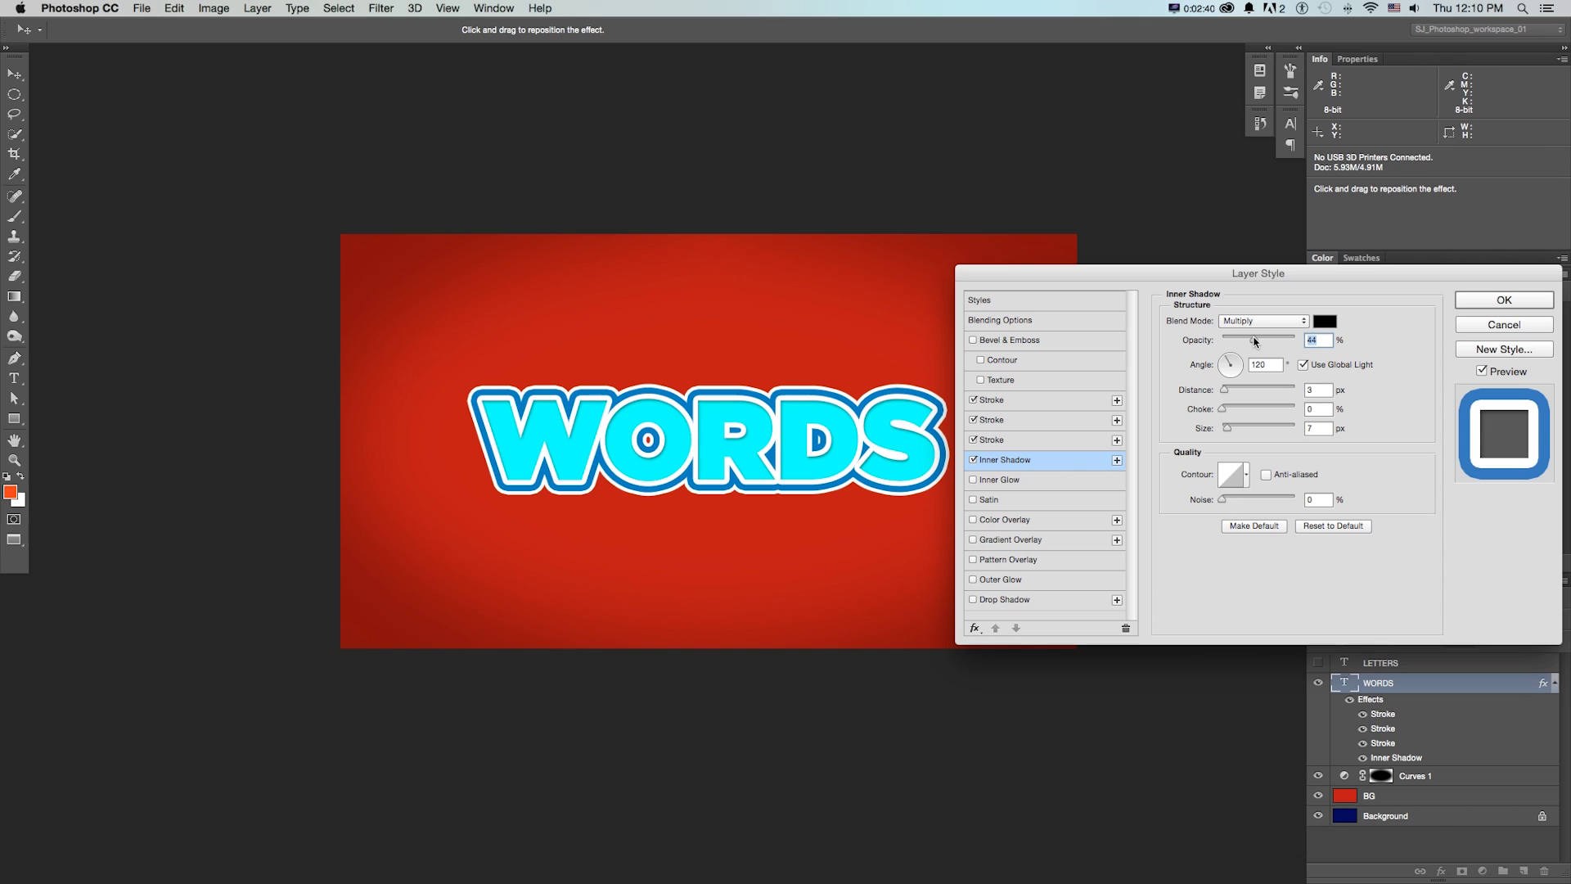
# Add a second inner shadow blending in Screen mode at about 58% opacity and -30°
pyautogui.click(1117, 460)
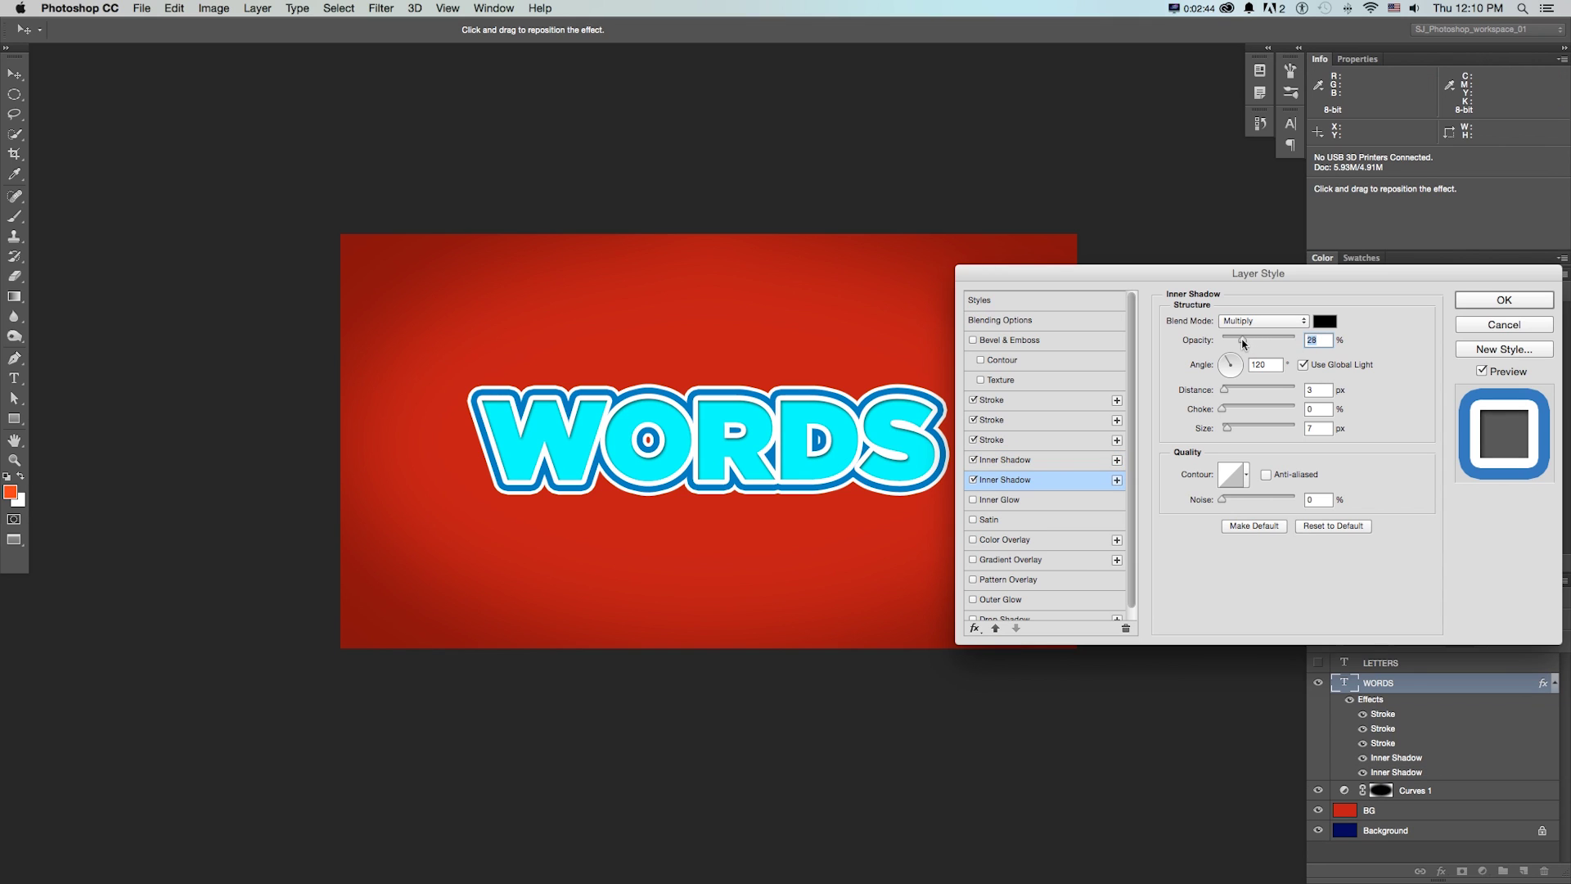
pyautogui.moveTo(1243, 344); pyautogui.dragTo(1251, 342)
pyautogui.moveTo(1235, 366); pyautogui.dragTo(1241, 373)
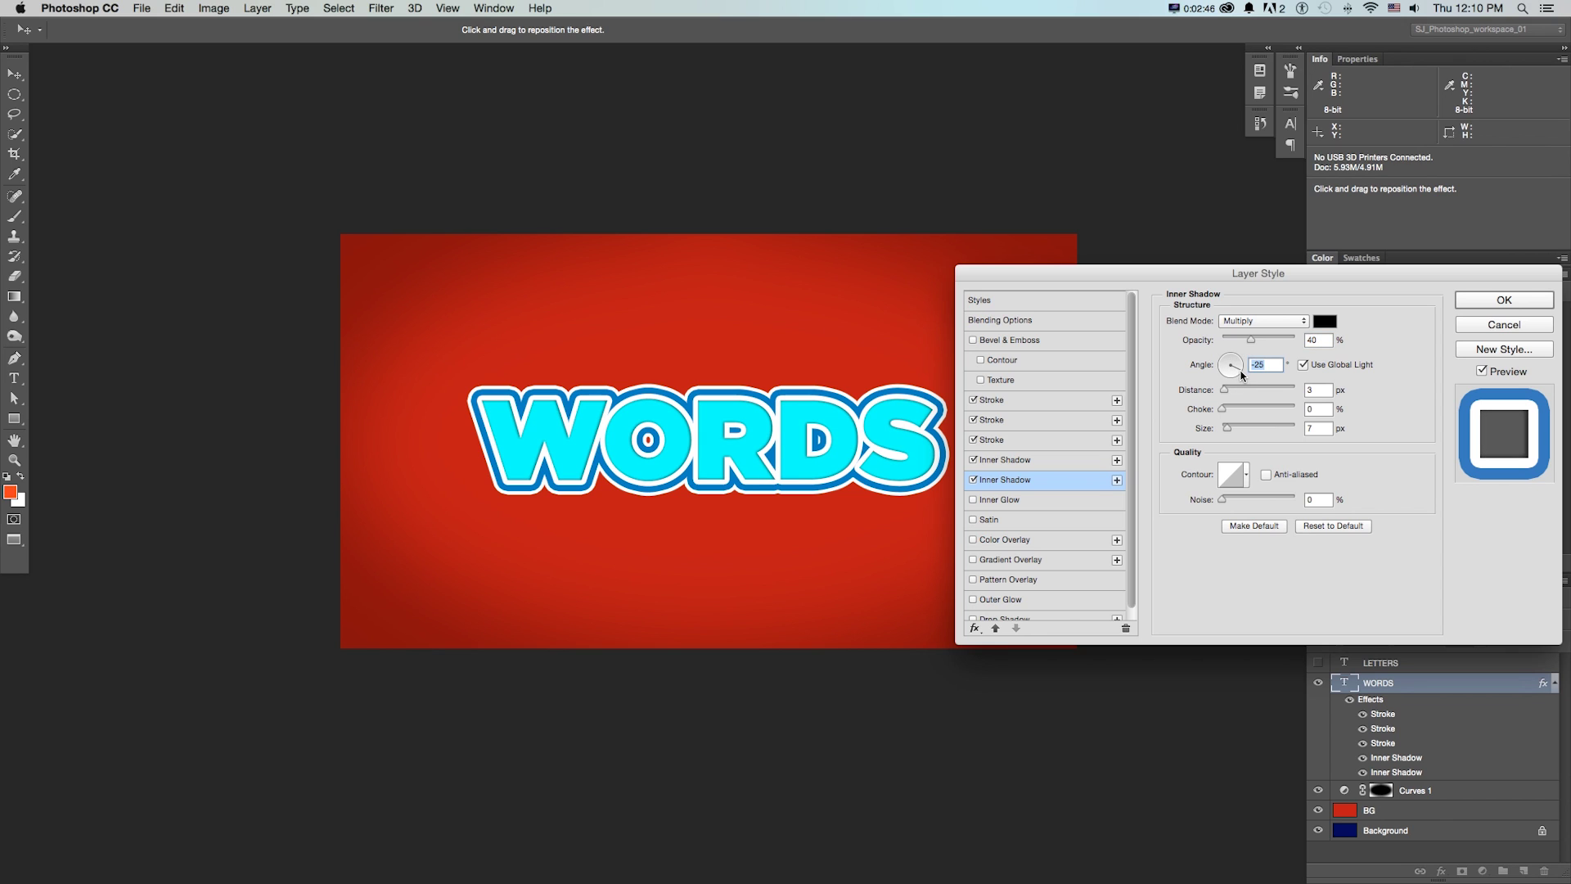
pyautogui.click(1246, 319)
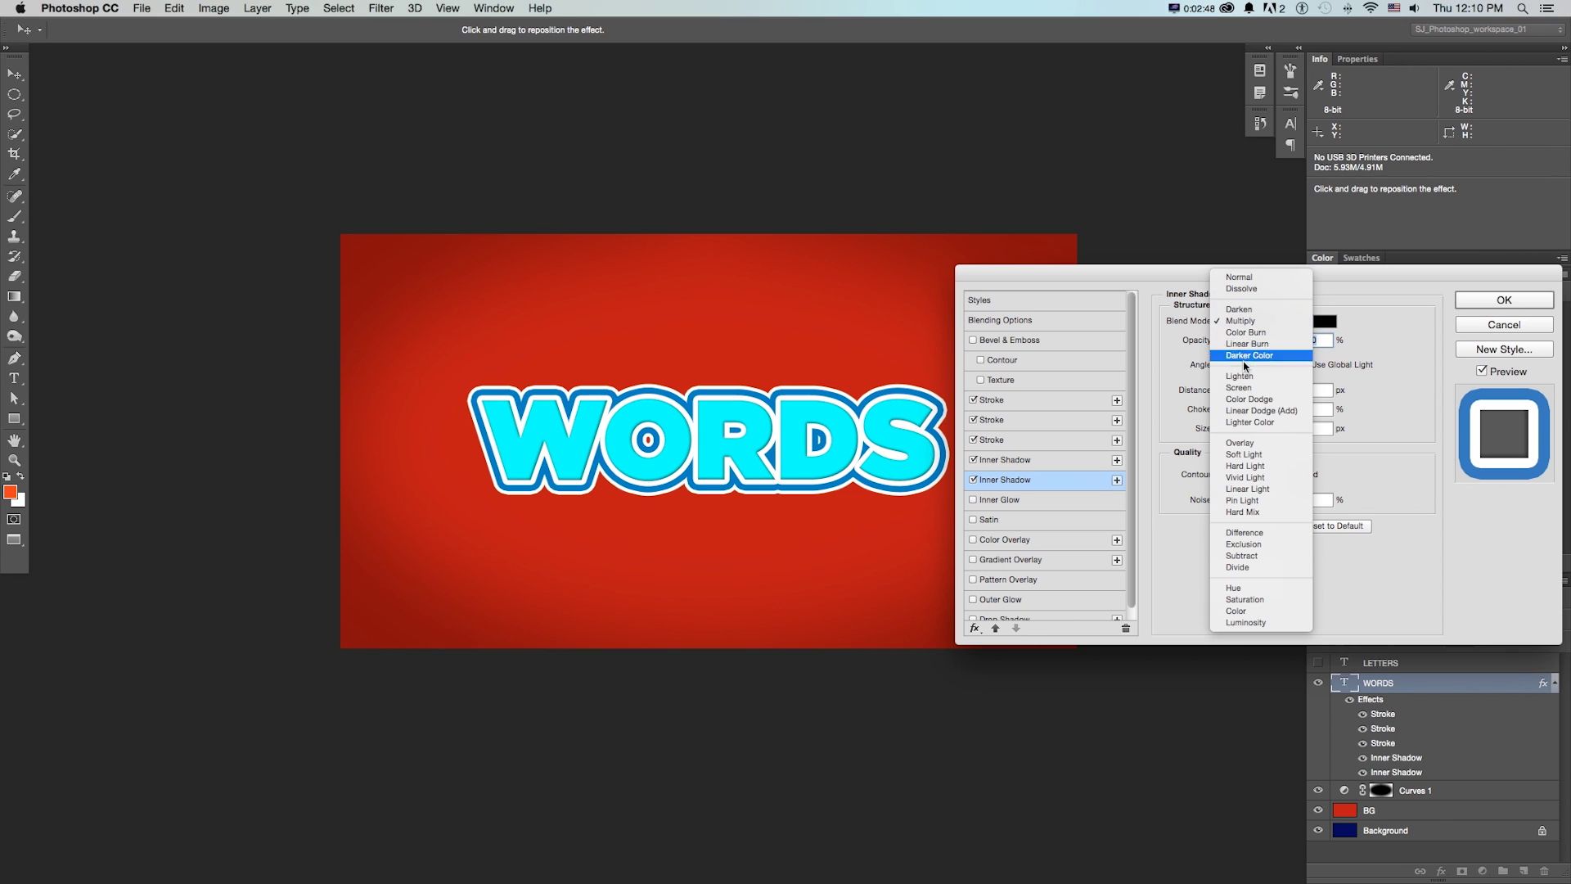
pyautogui.click(1242, 441)
pyautogui.click(1237, 326)
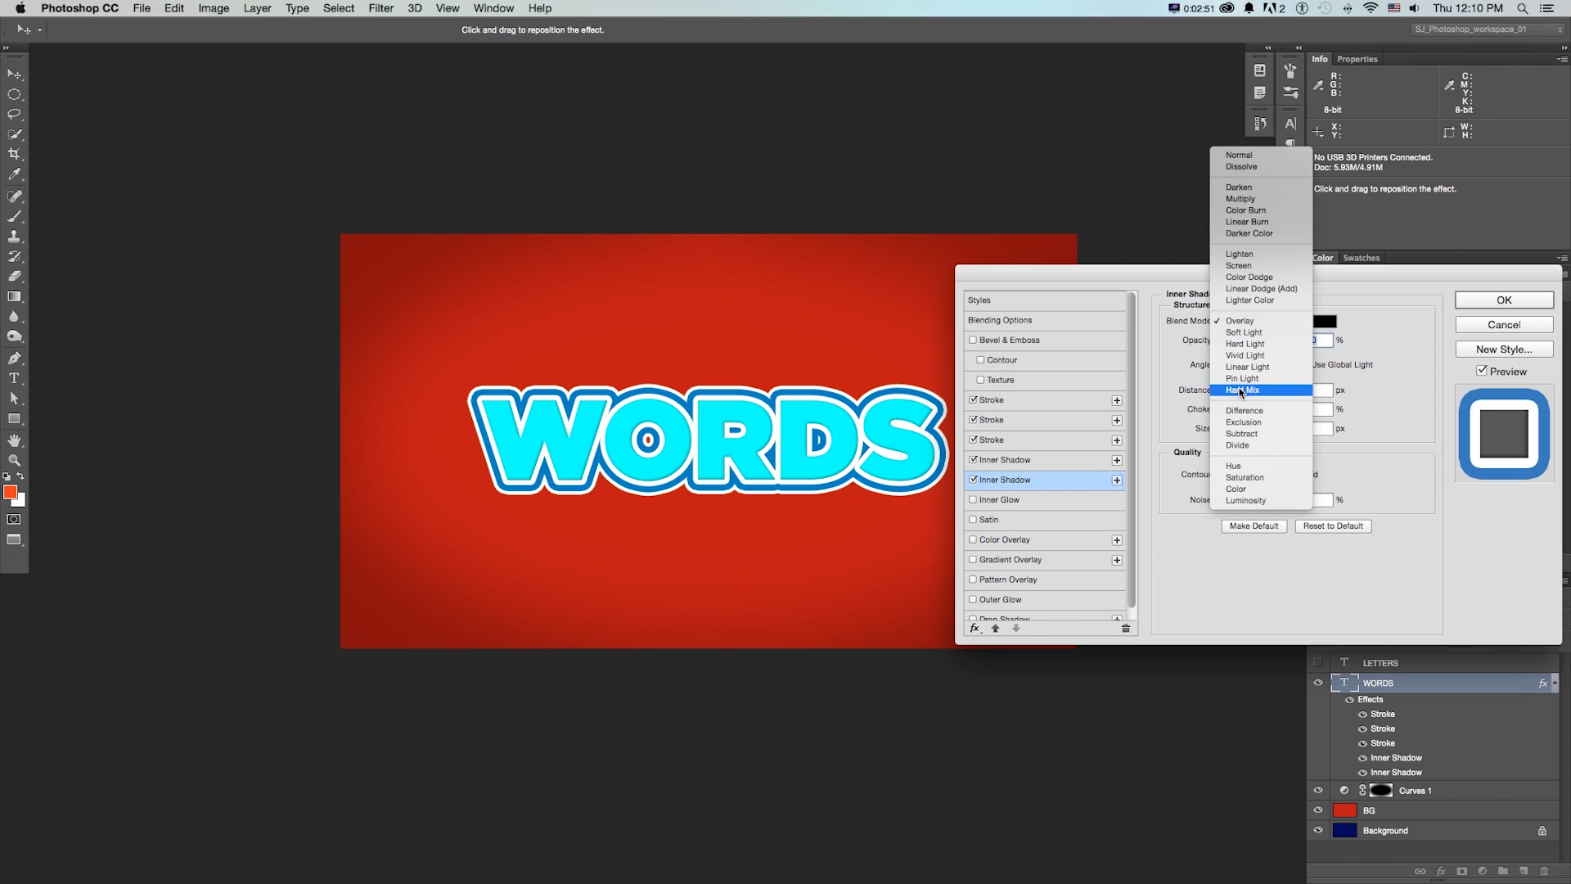
pyautogui.click(1244, 333)
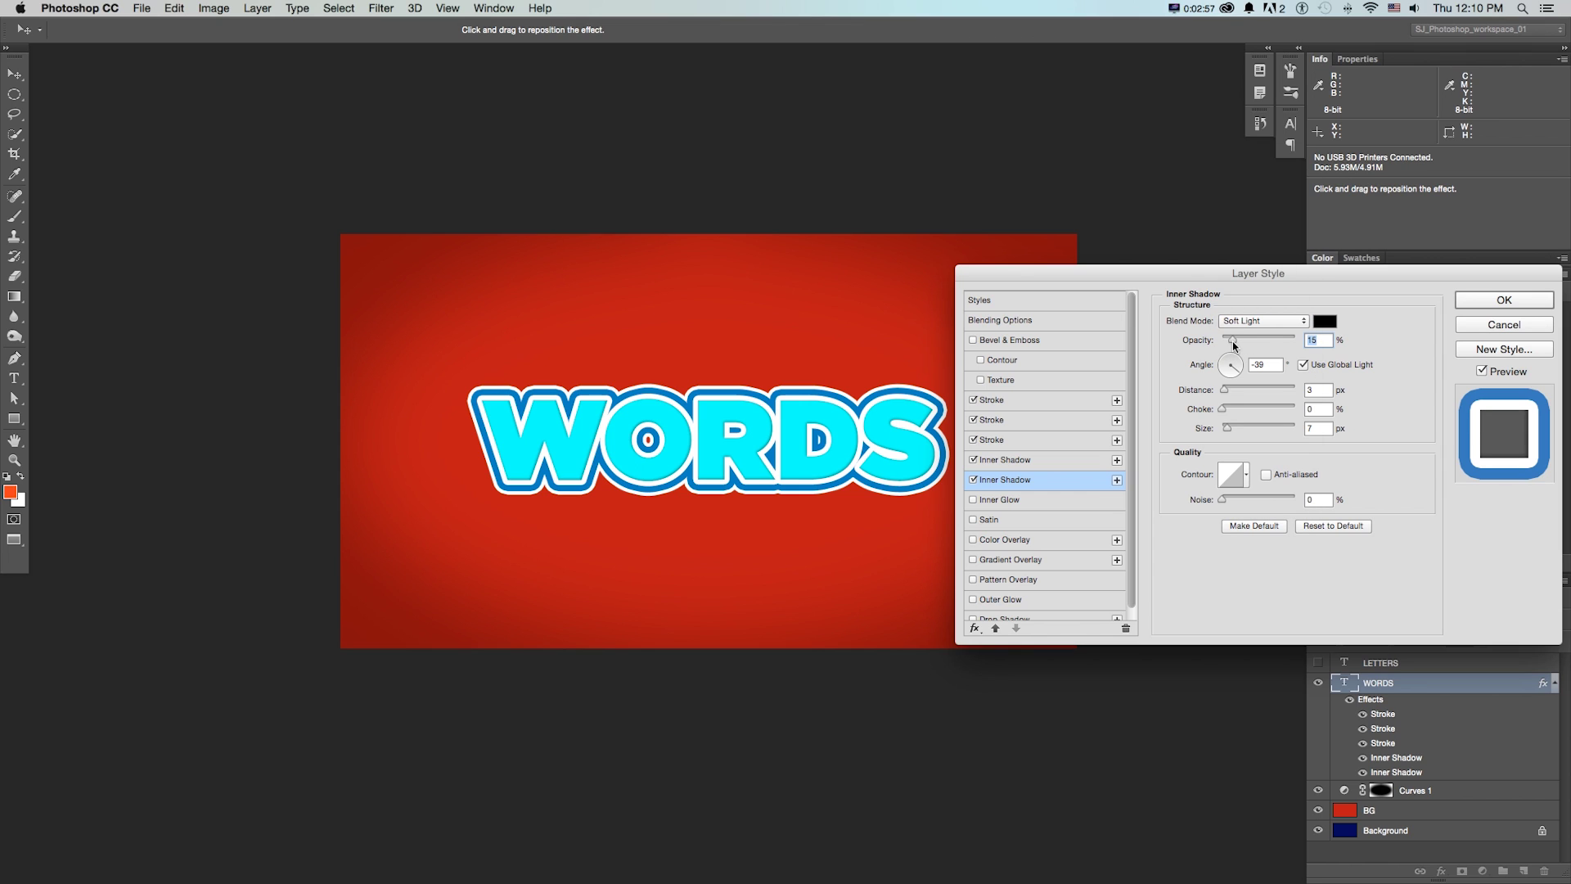
pyautogui.scroll(6, 1237, 323)
pyautogui.click(1246, 322)
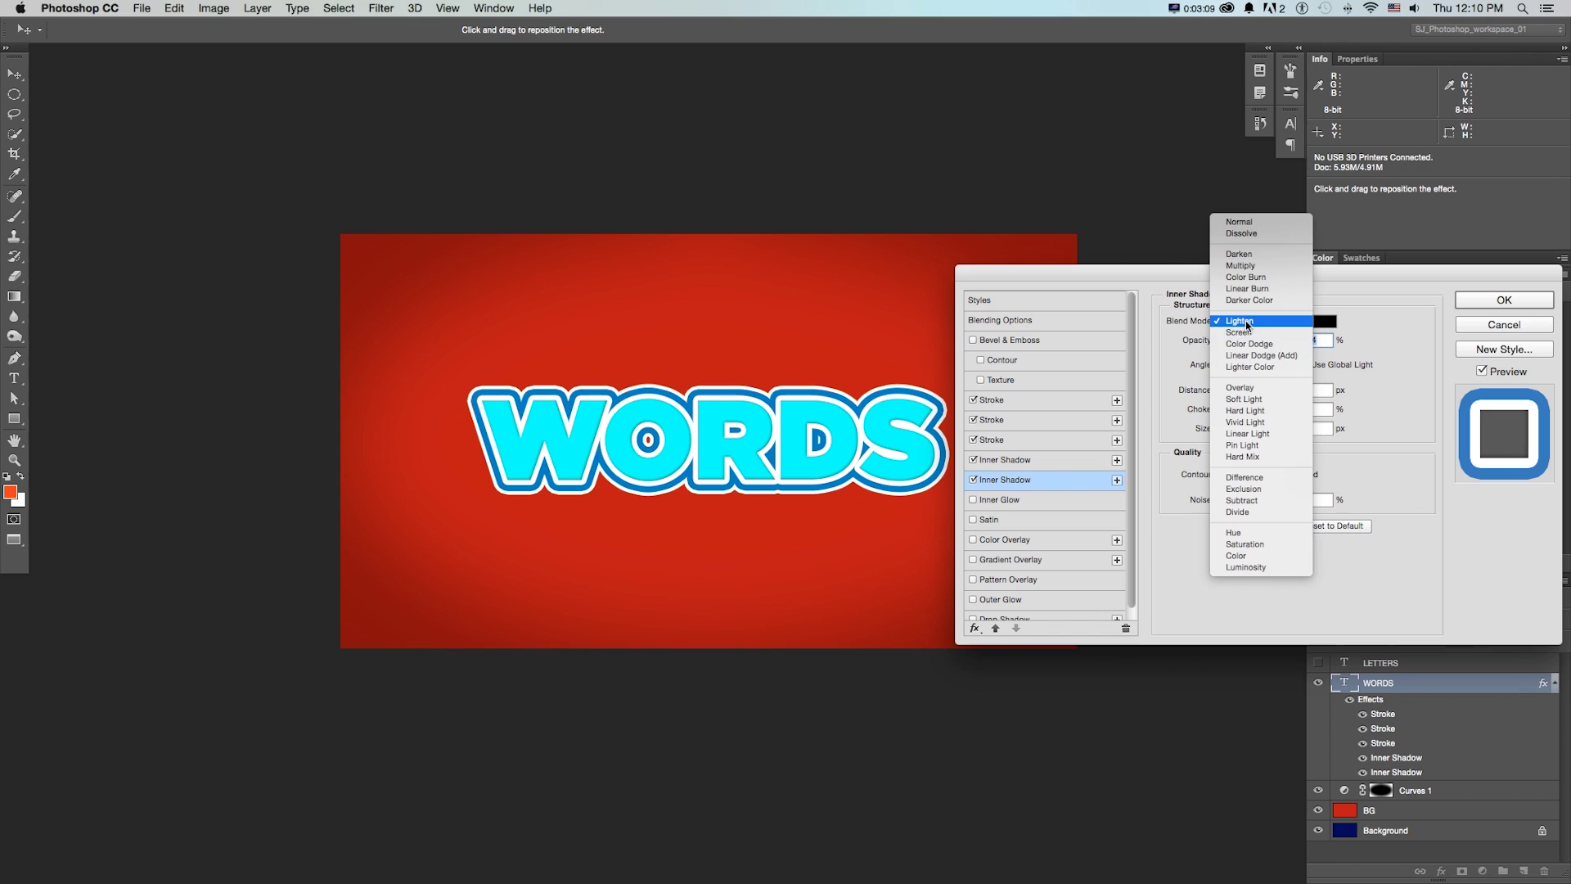
pyautogui.click(1241, 332)
pyautogui.moveTo(1261, 340); pyautogui.dragTo(1261, 342)
pyautogui.click(972, 479)
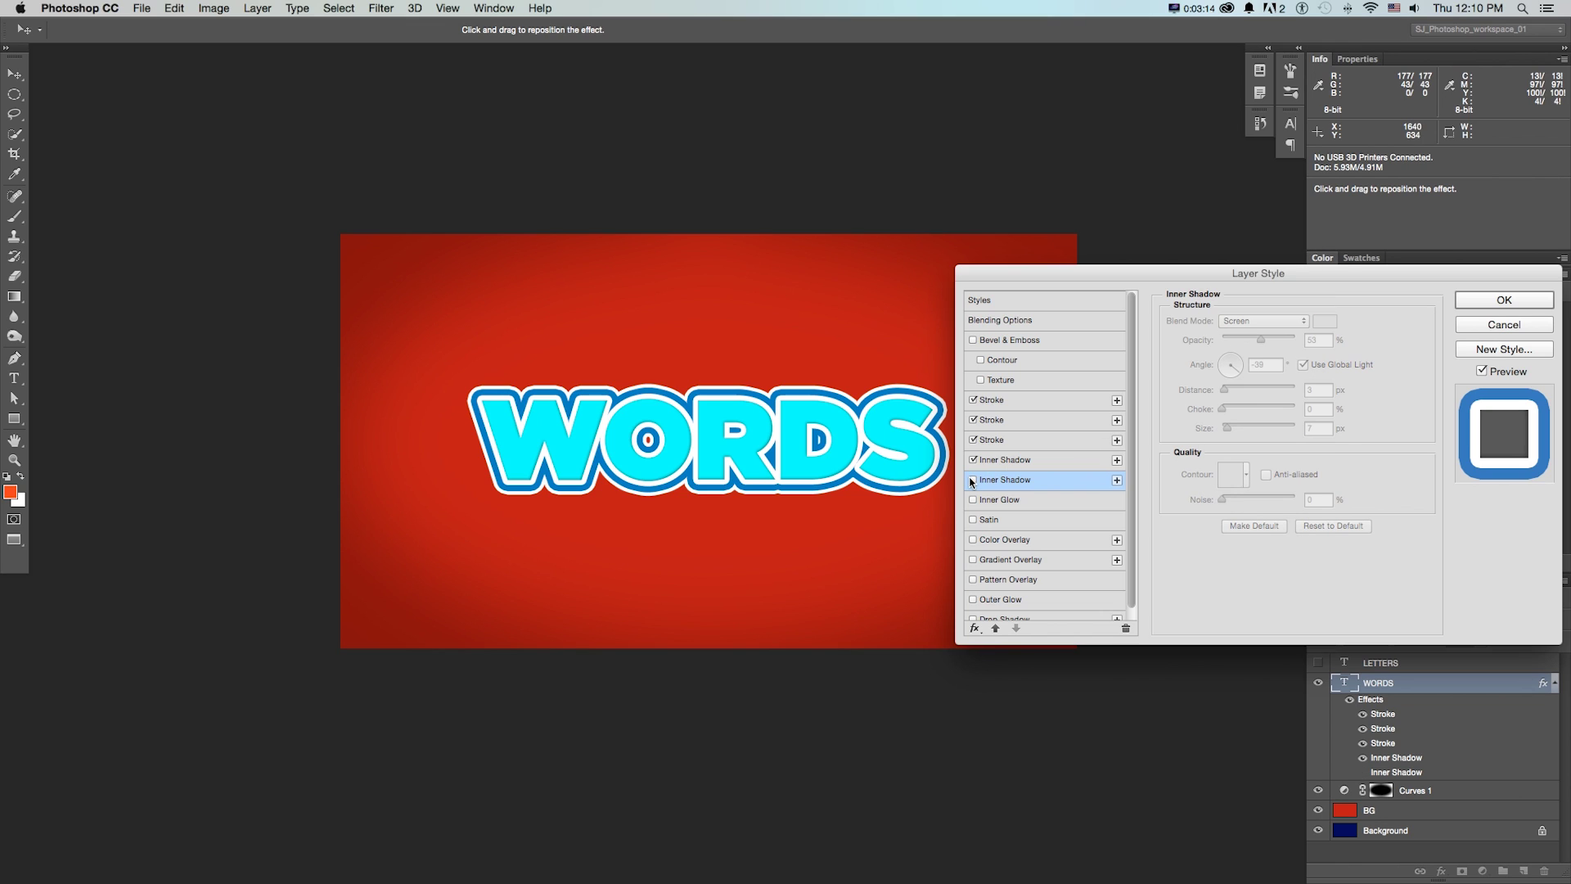
pyautogui.click(973, 480)
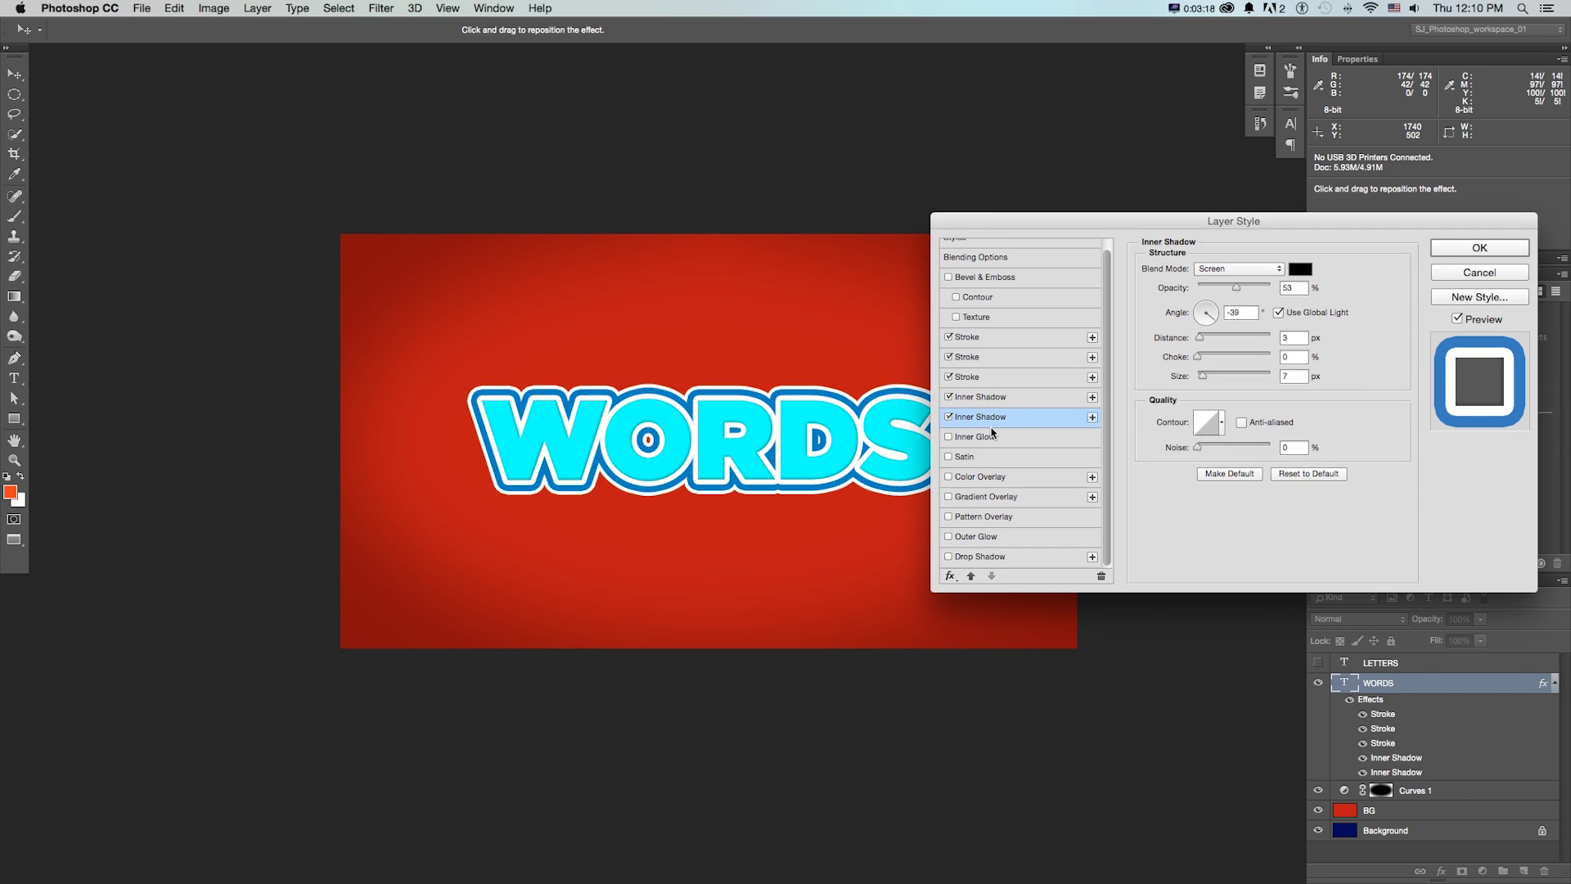
# Add a gradient overlay to WORDS with a light cyan left stop
pyautogui.click(986, 496)
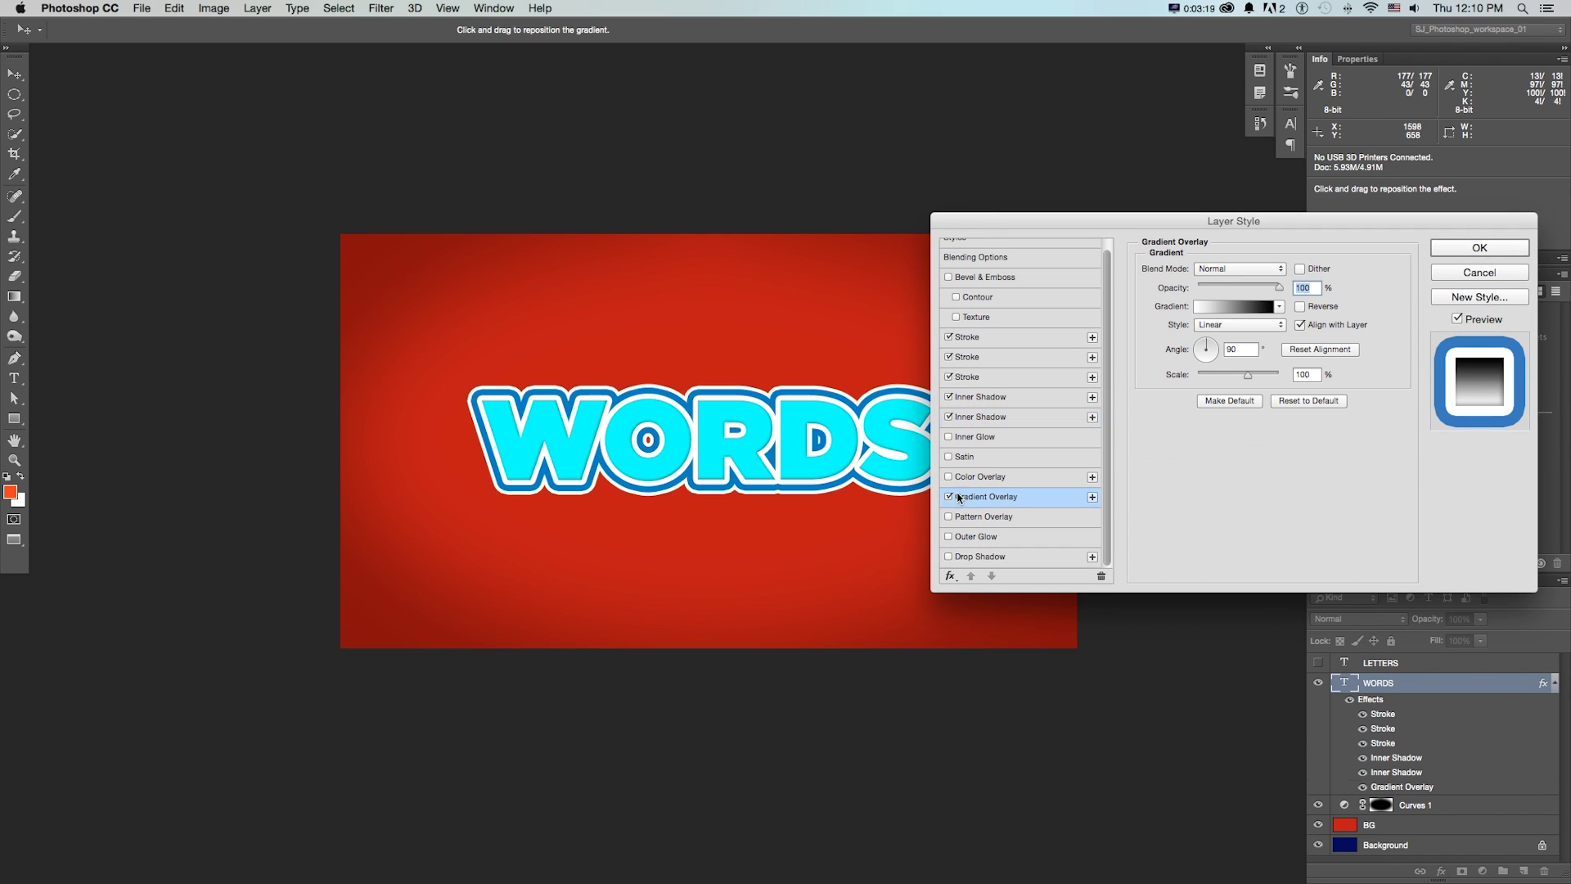
pyautogui.click(1209, 309)
pyautogui.moveTo(739, 159); pyautogui.dragTo(1125, 332)
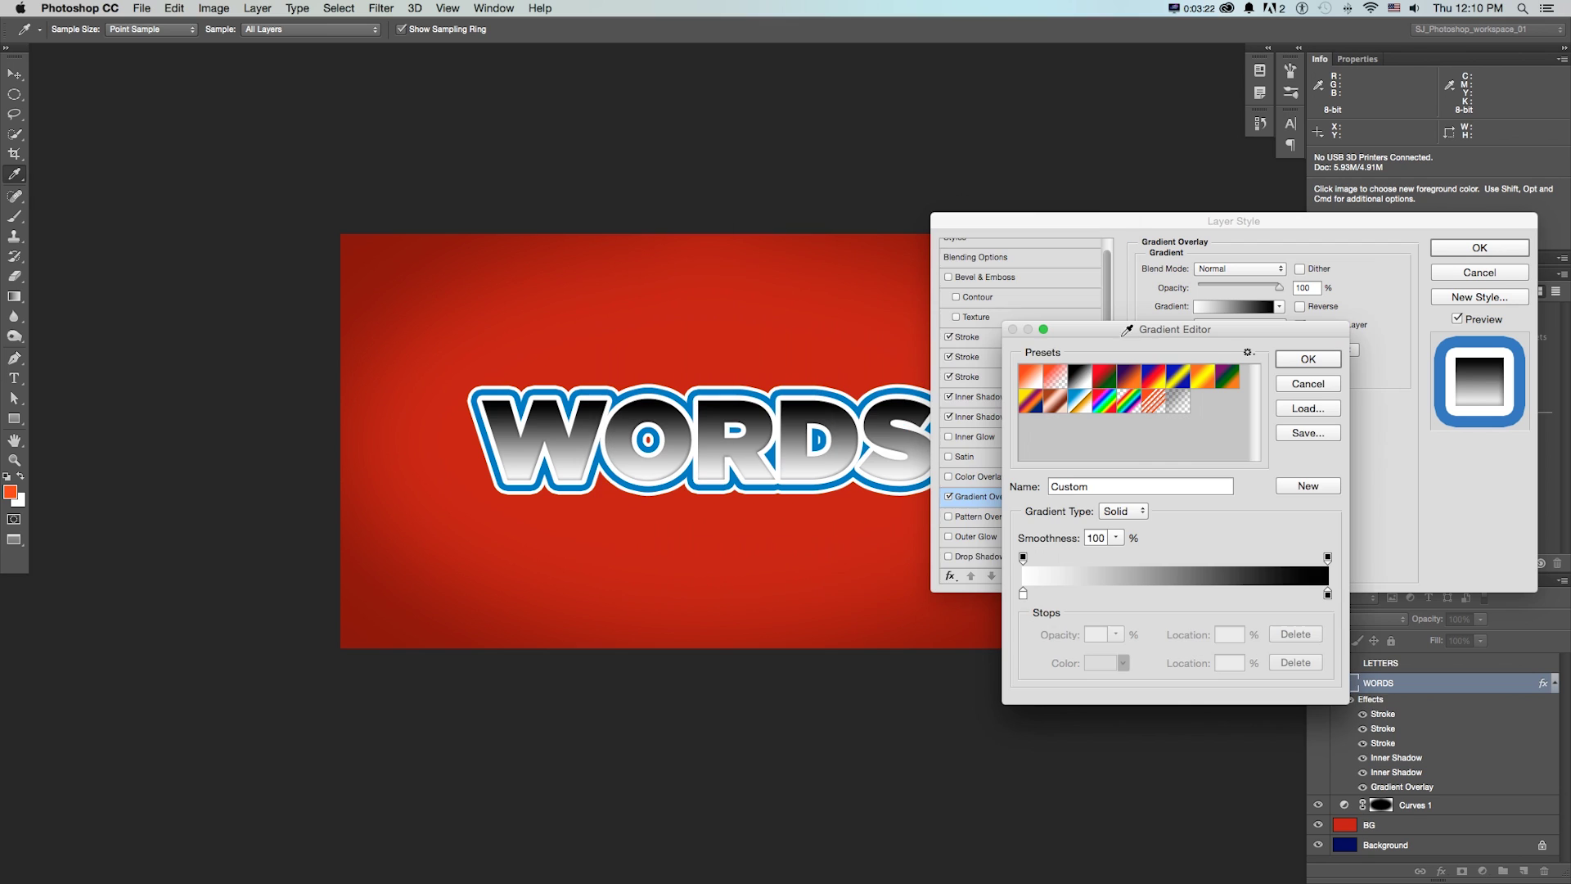
pyautogui.doubleClick(1022, 592)
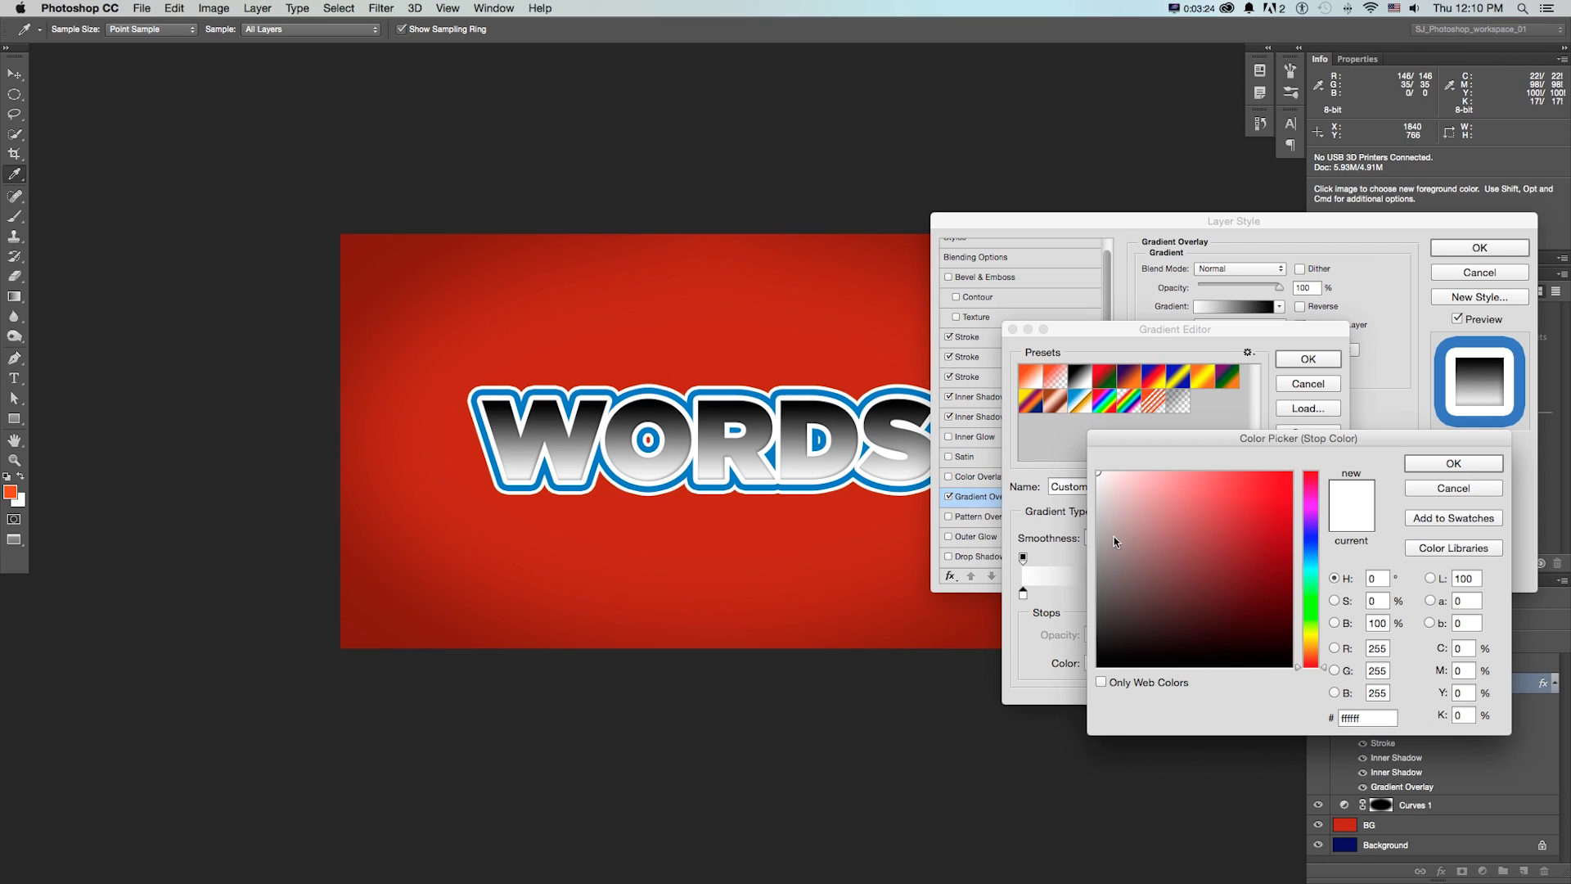
pyautogui.click(1311, 576)
pyautogui.click(1146, 490)
pyautogui.click(1453, 463)
# Set the right gradient stop to a bright teal and accept the cyan gradient
pyautogui.doubleClick(1329, 593)
pyautogui.click(1314, 573)
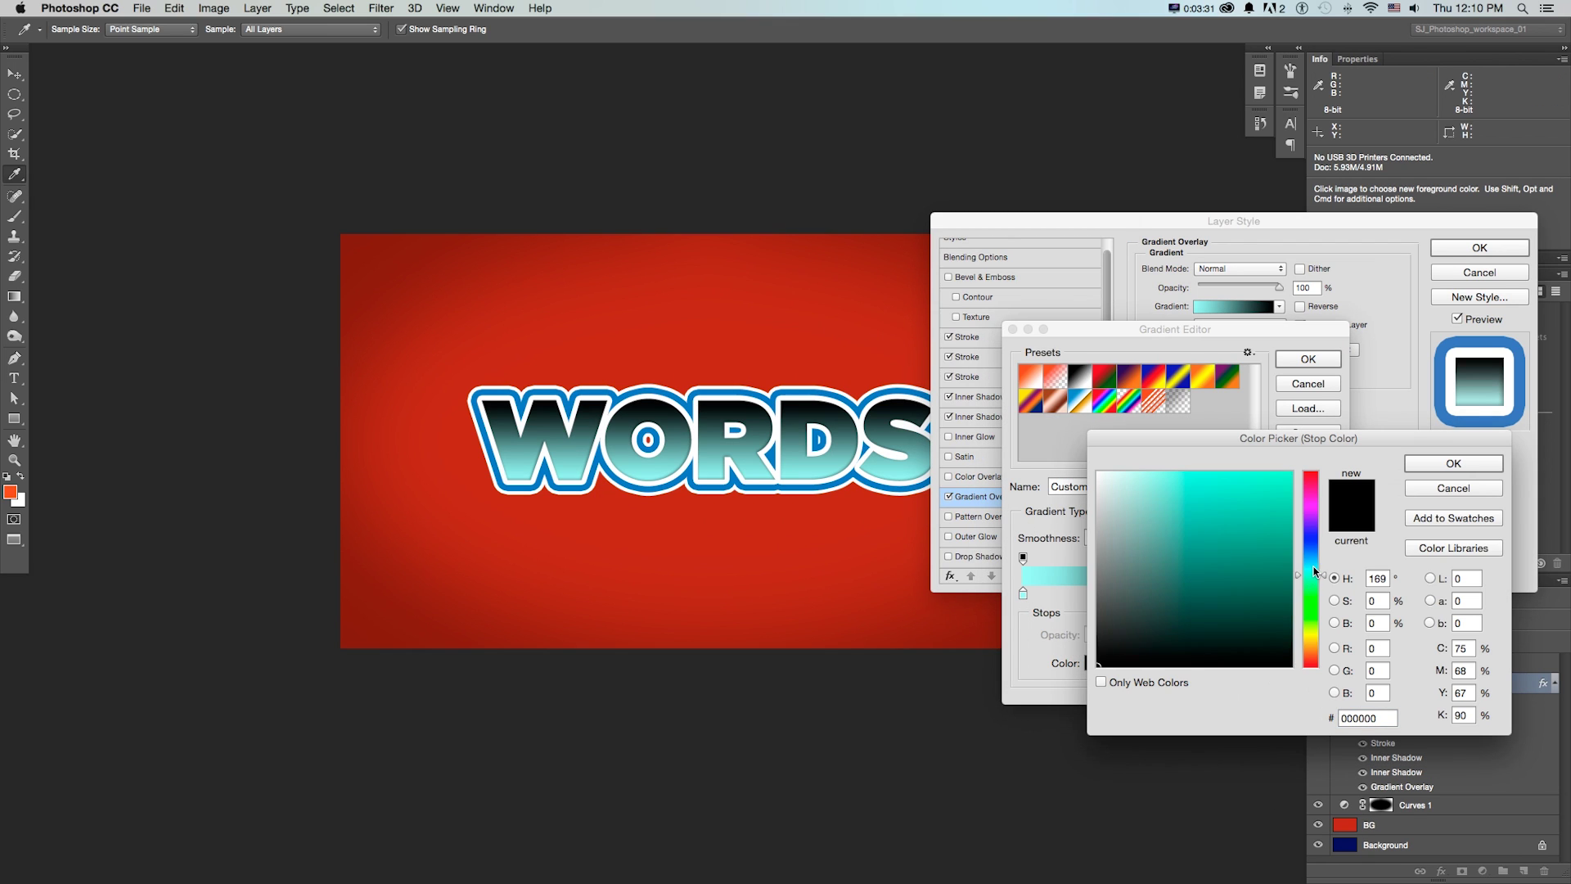
pyautogui.moveTo(1314, 572); pyautogui.dragTo(1314, 567)
pyautogui.click(1285, 569)
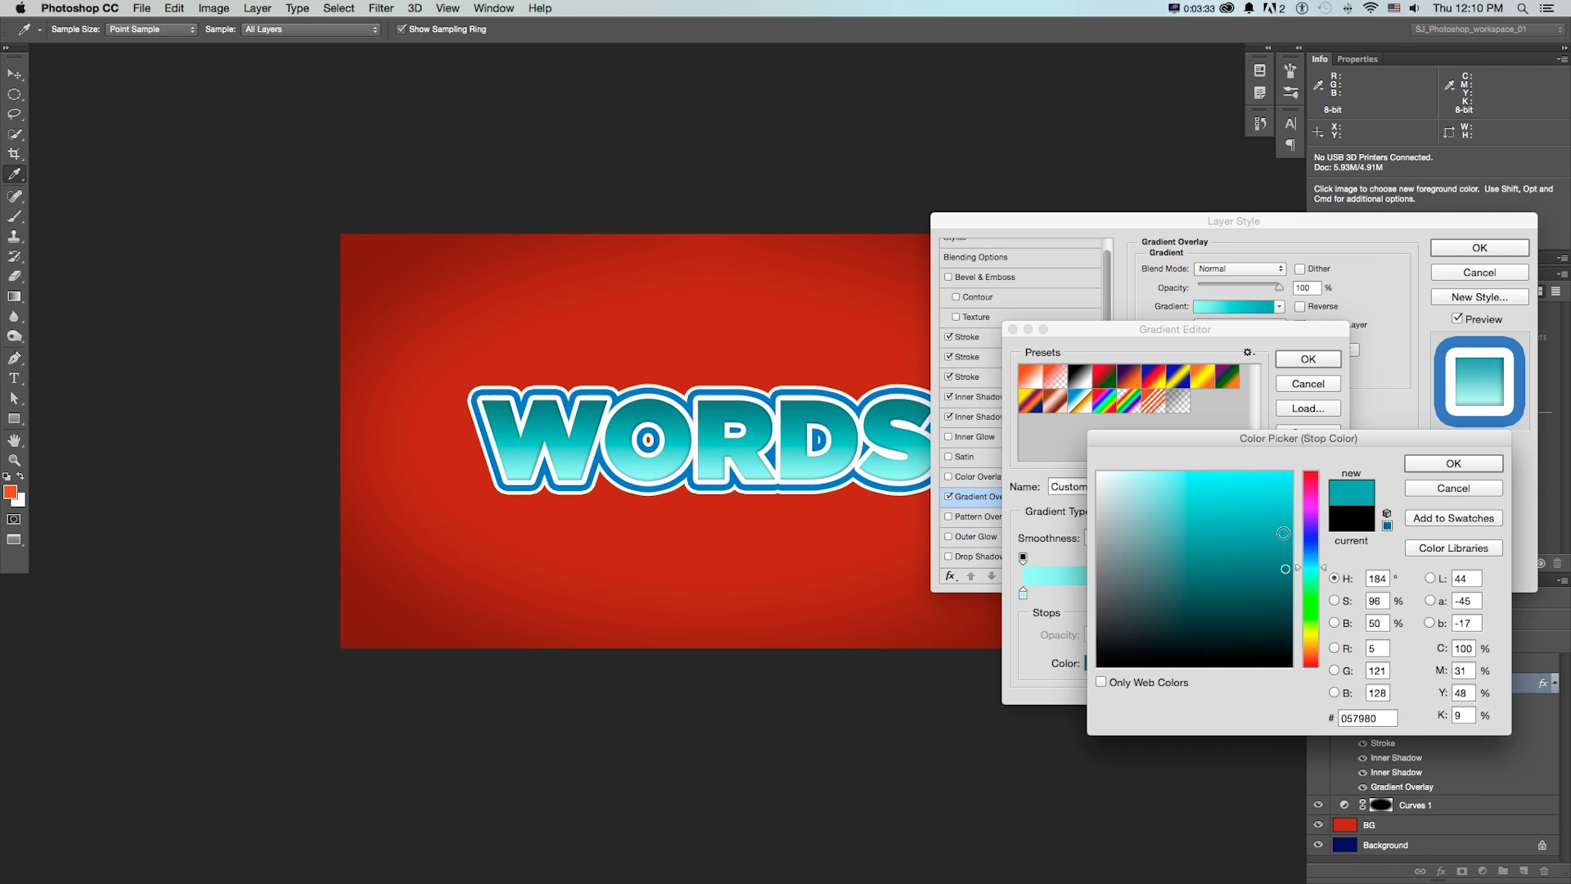
pyautogui.click(1283, 532)
pyautogui.click(1453, 463)
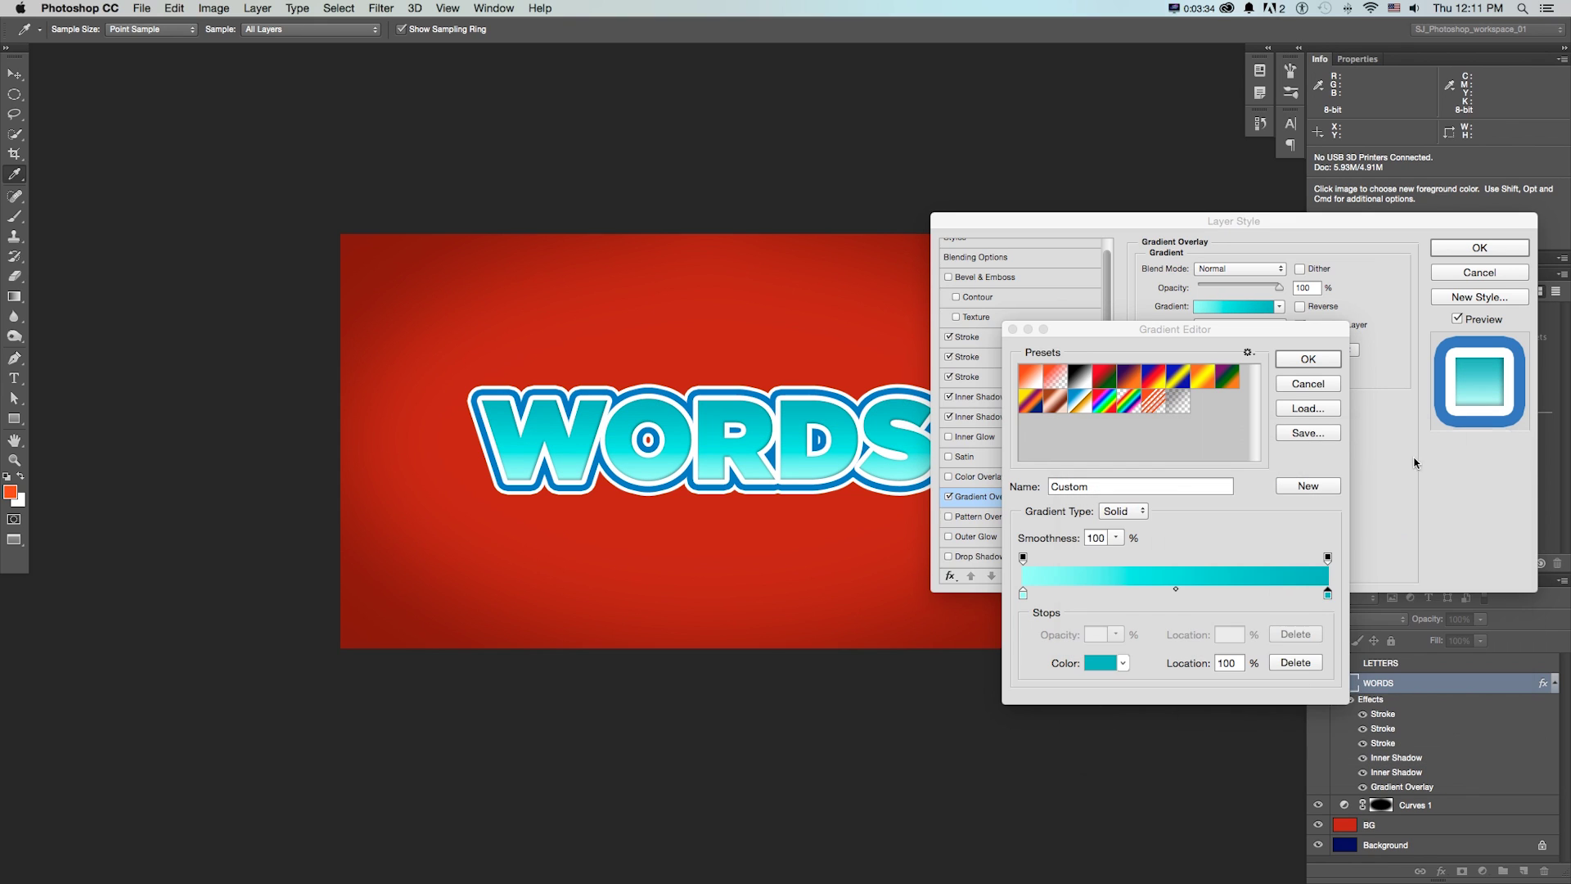
pyautogui.click(1301, 358)
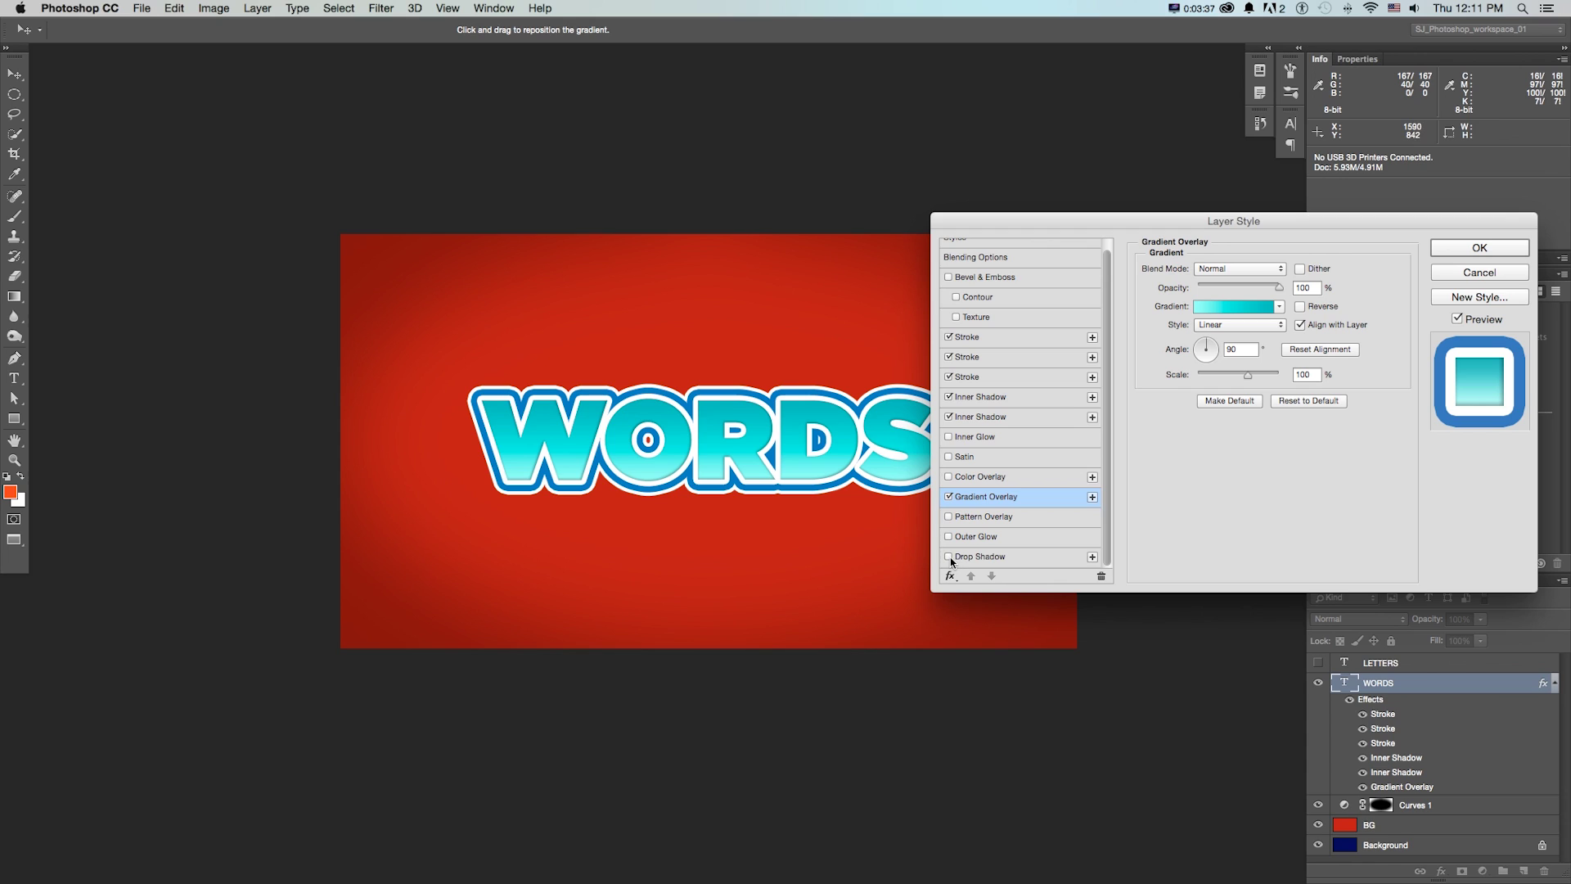
# Add two drop shadows to WORDS, angling the second at -17°, and apply the styles
pyautogui.click(1003, 563)
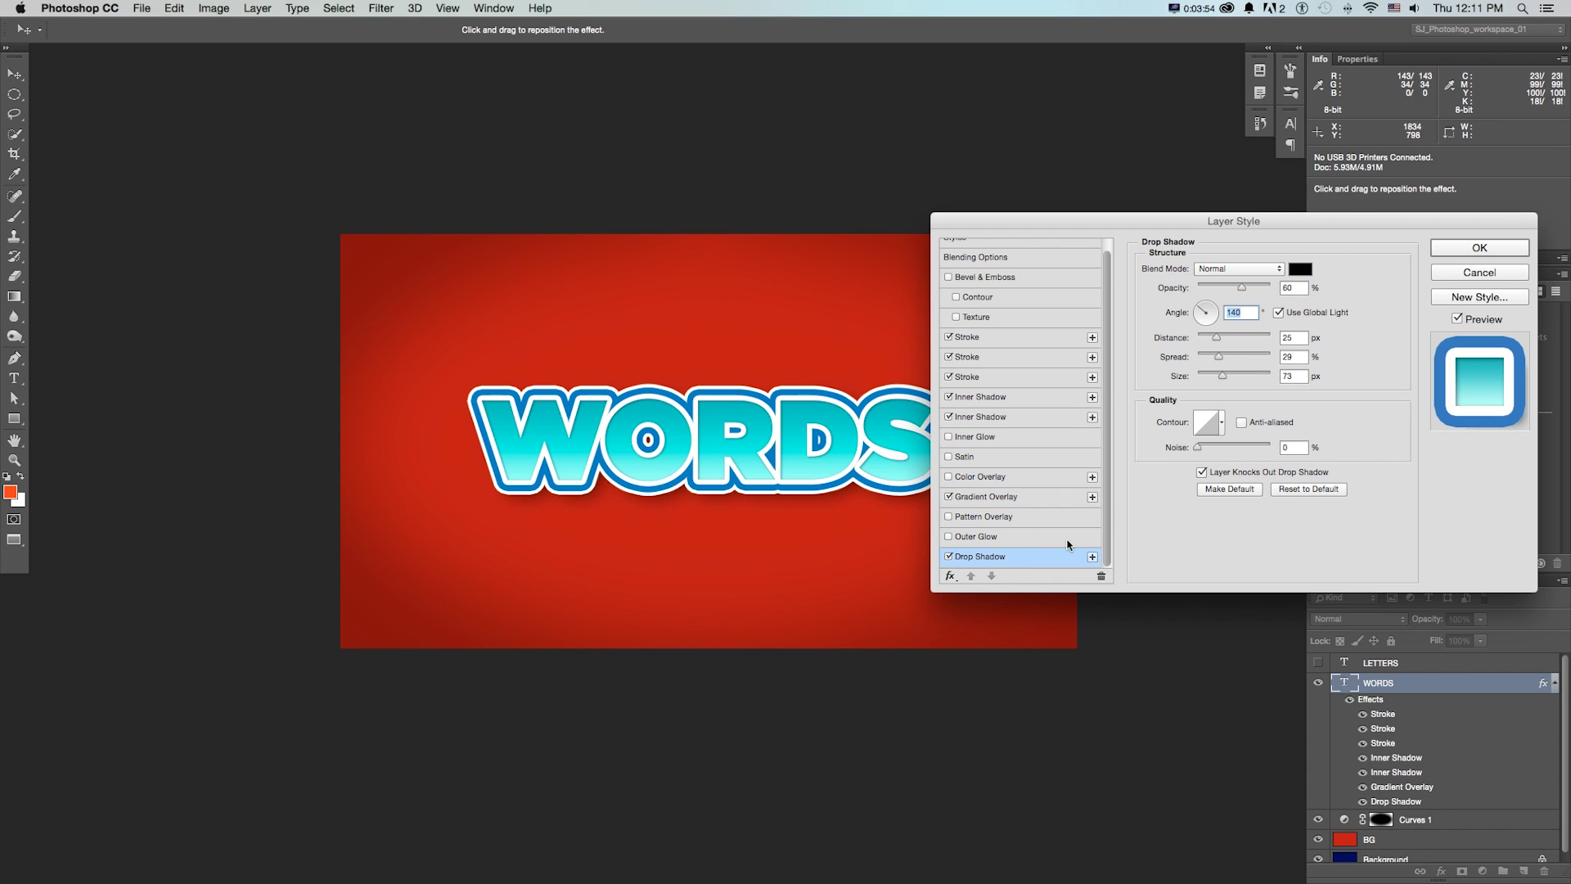
pyautogui.click(1091, 557)
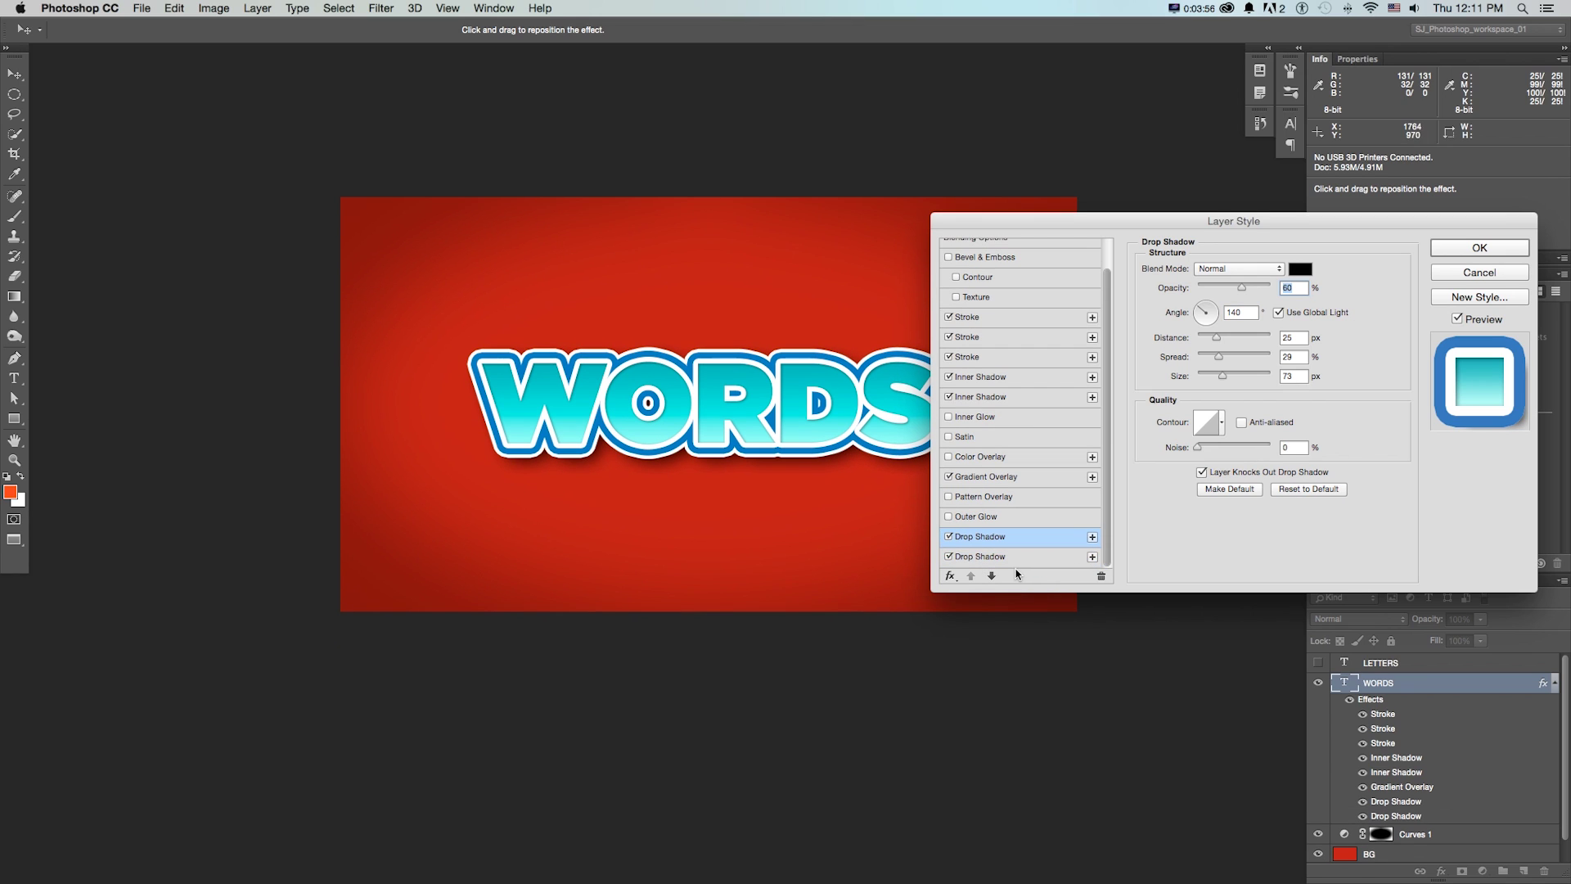
pyautogui.click(1015, 560)
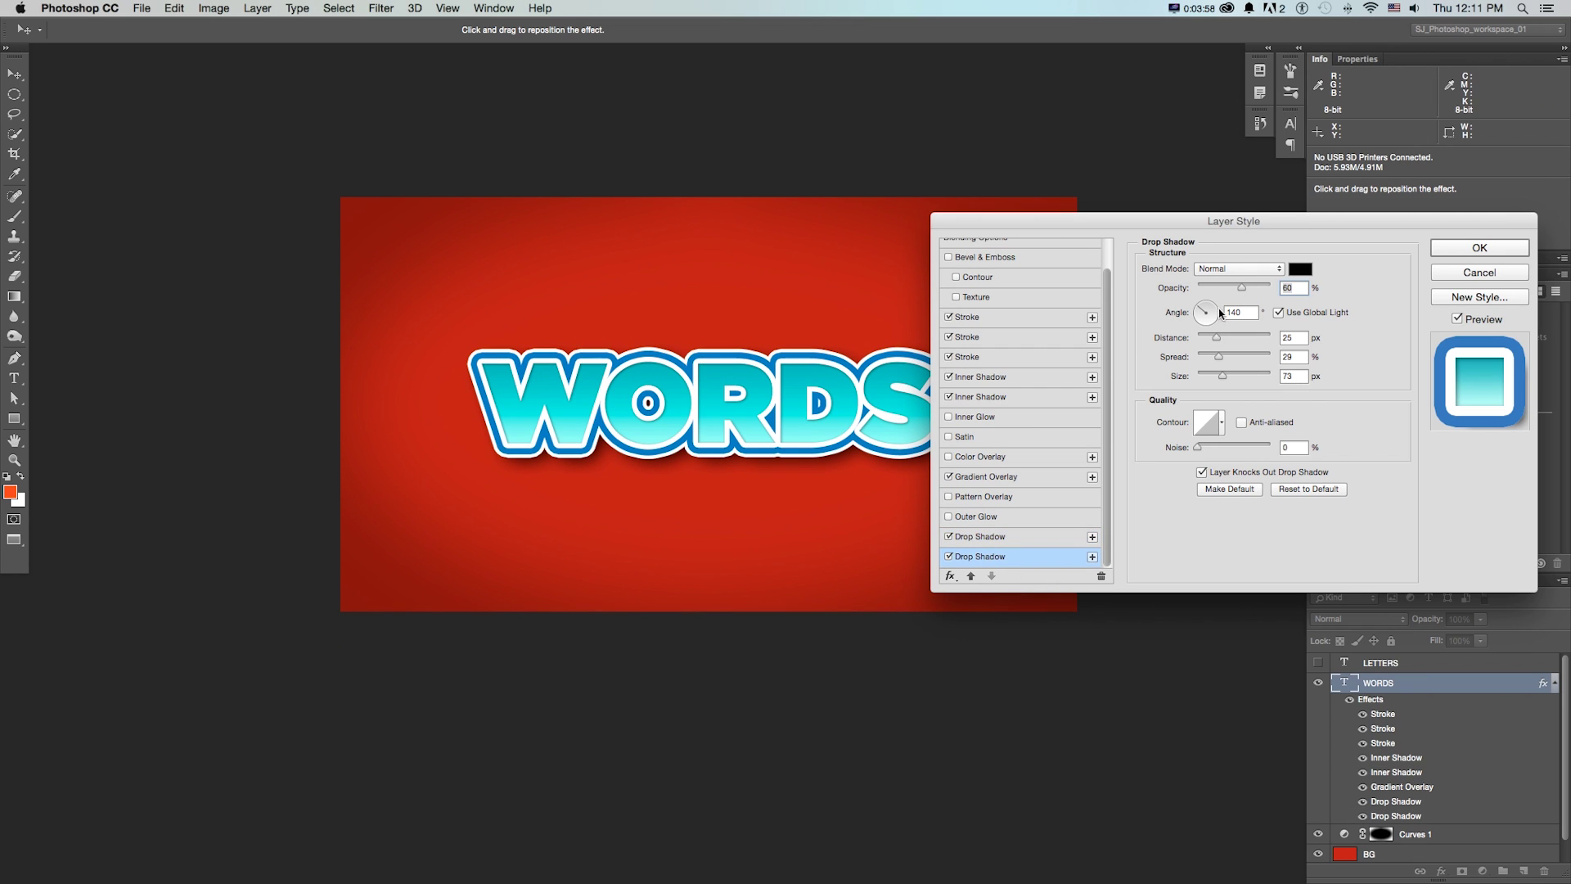
pyautogui.moveTo(1219, 313)
pyautogui.mouseDown()
pyautogui.moveTo(1204, 300)
pyautogui.moveTo(1219, 318)
pyautogui.mouseUp()
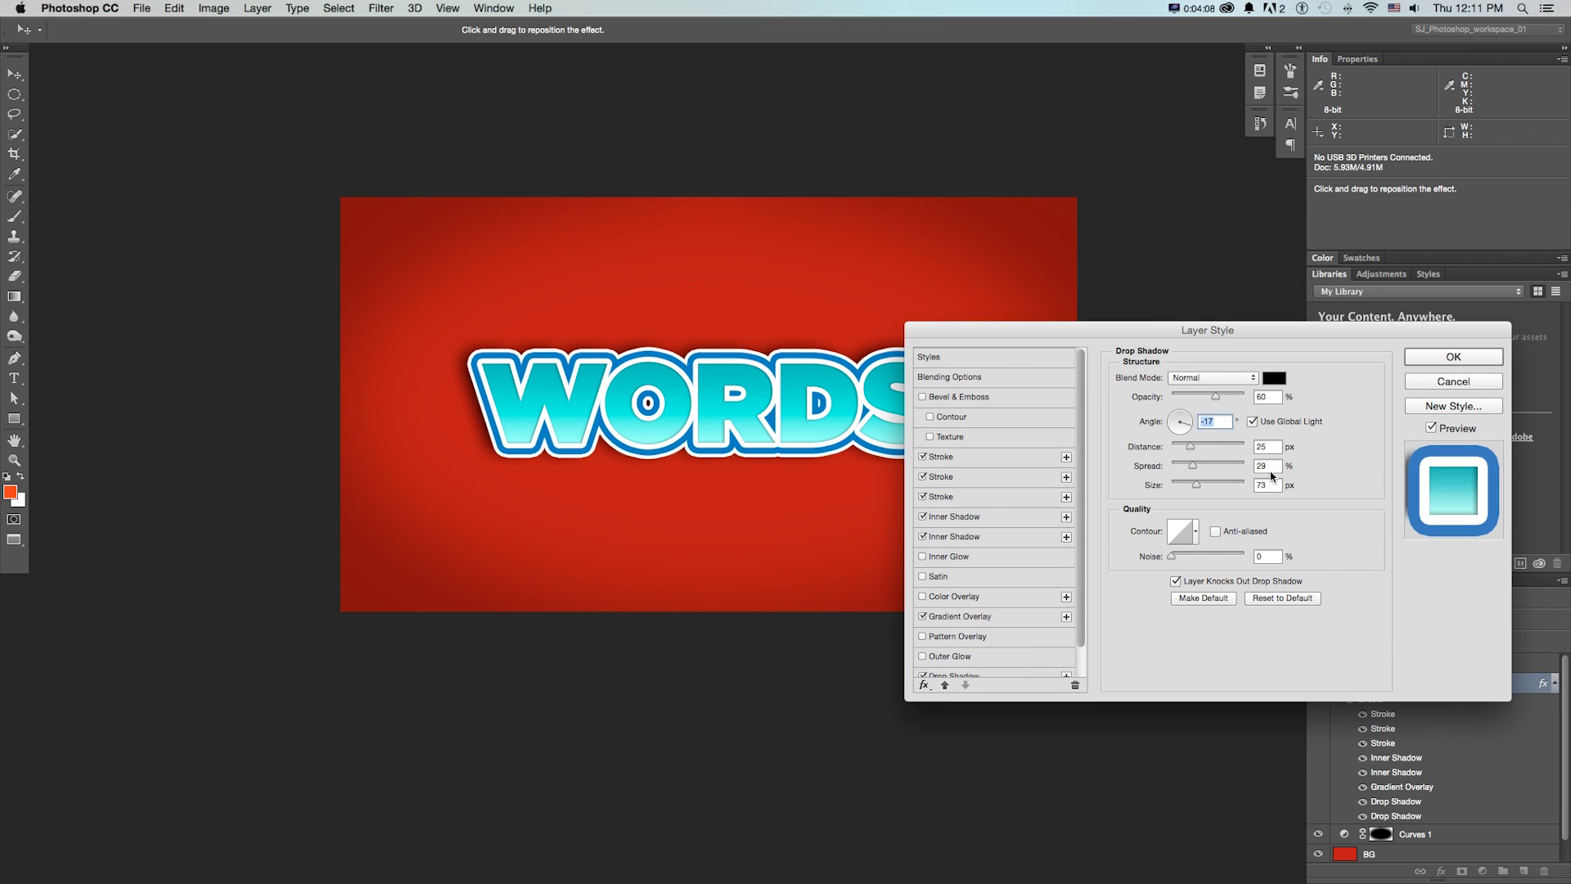
pyautogui.click(1444, 361)
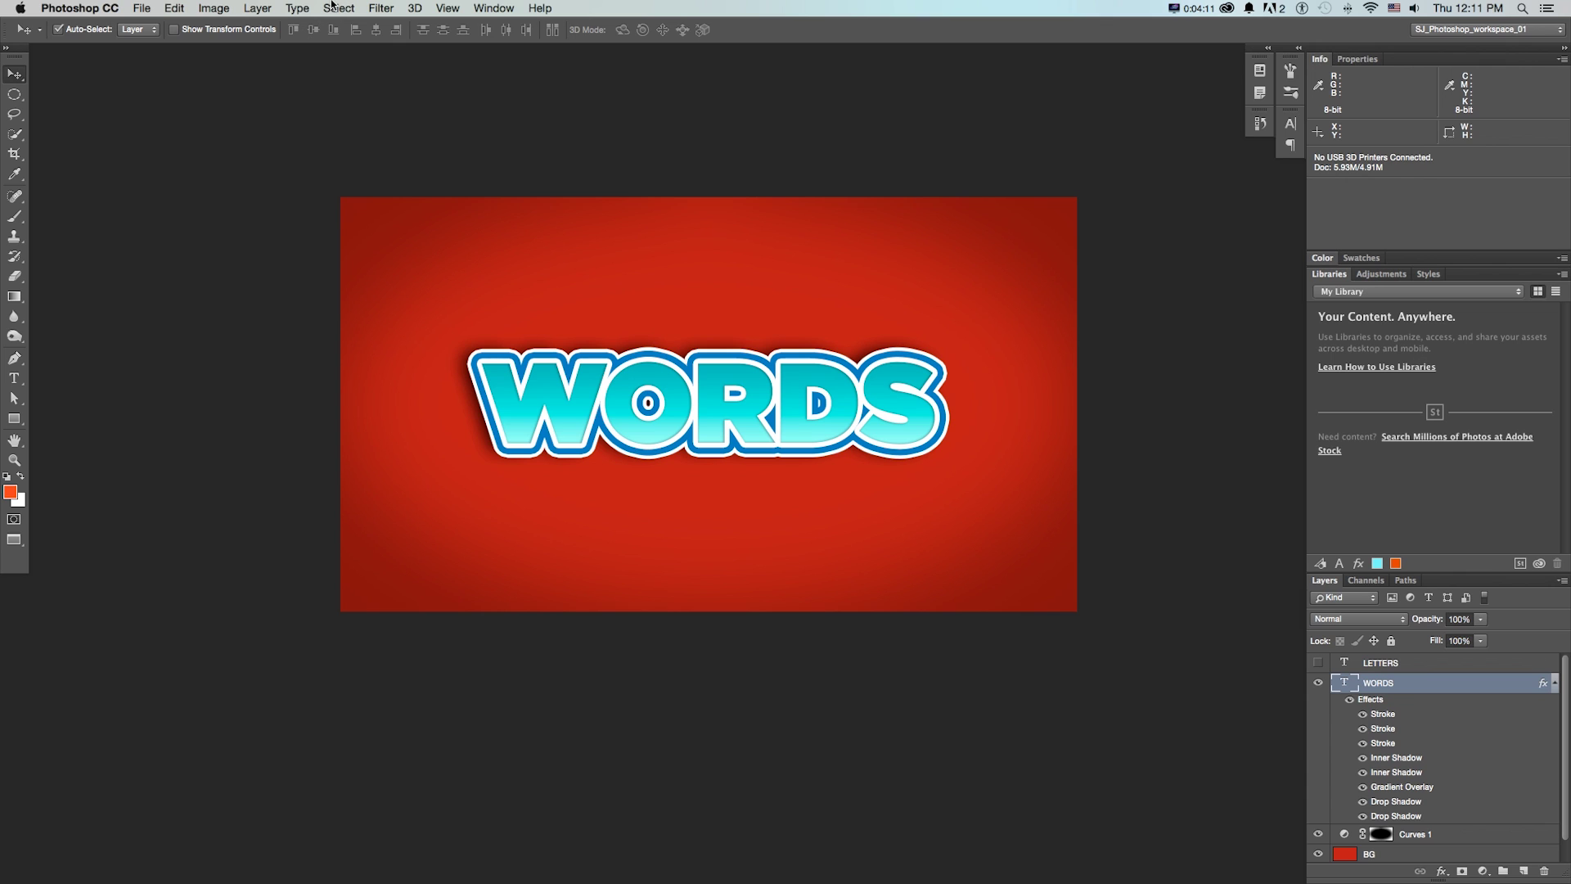
# Toggle the WORDS effects off and on, then review its strokes and inner shadows in Layer Style
pyautogui.click(1350, 700)
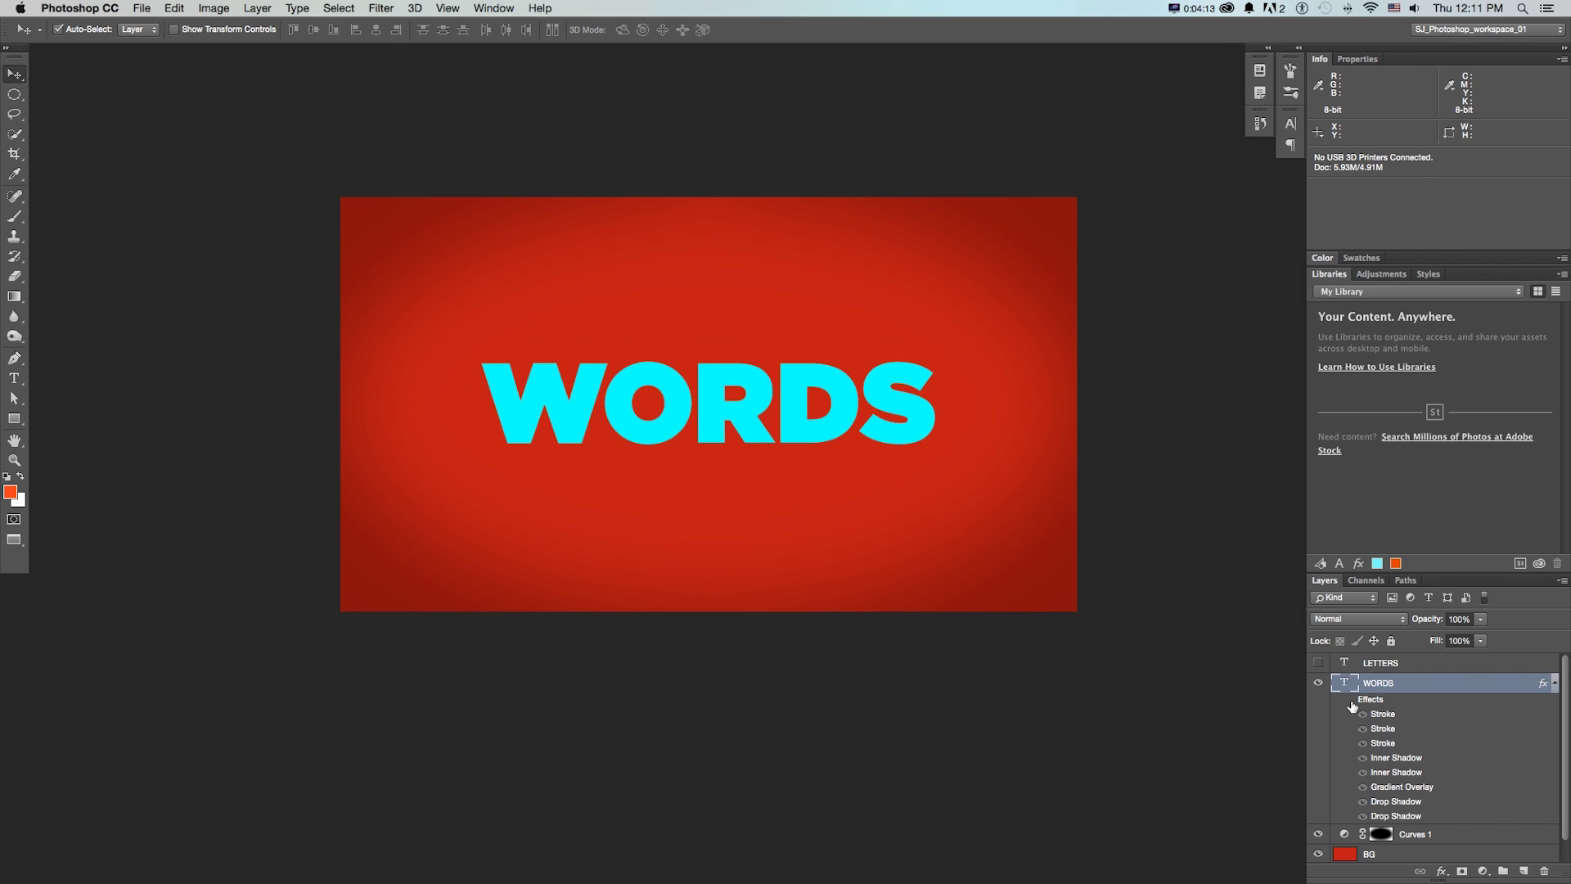
pyautogui.click(1351, 701)
pyautogui.doubleClick(1370, 700)
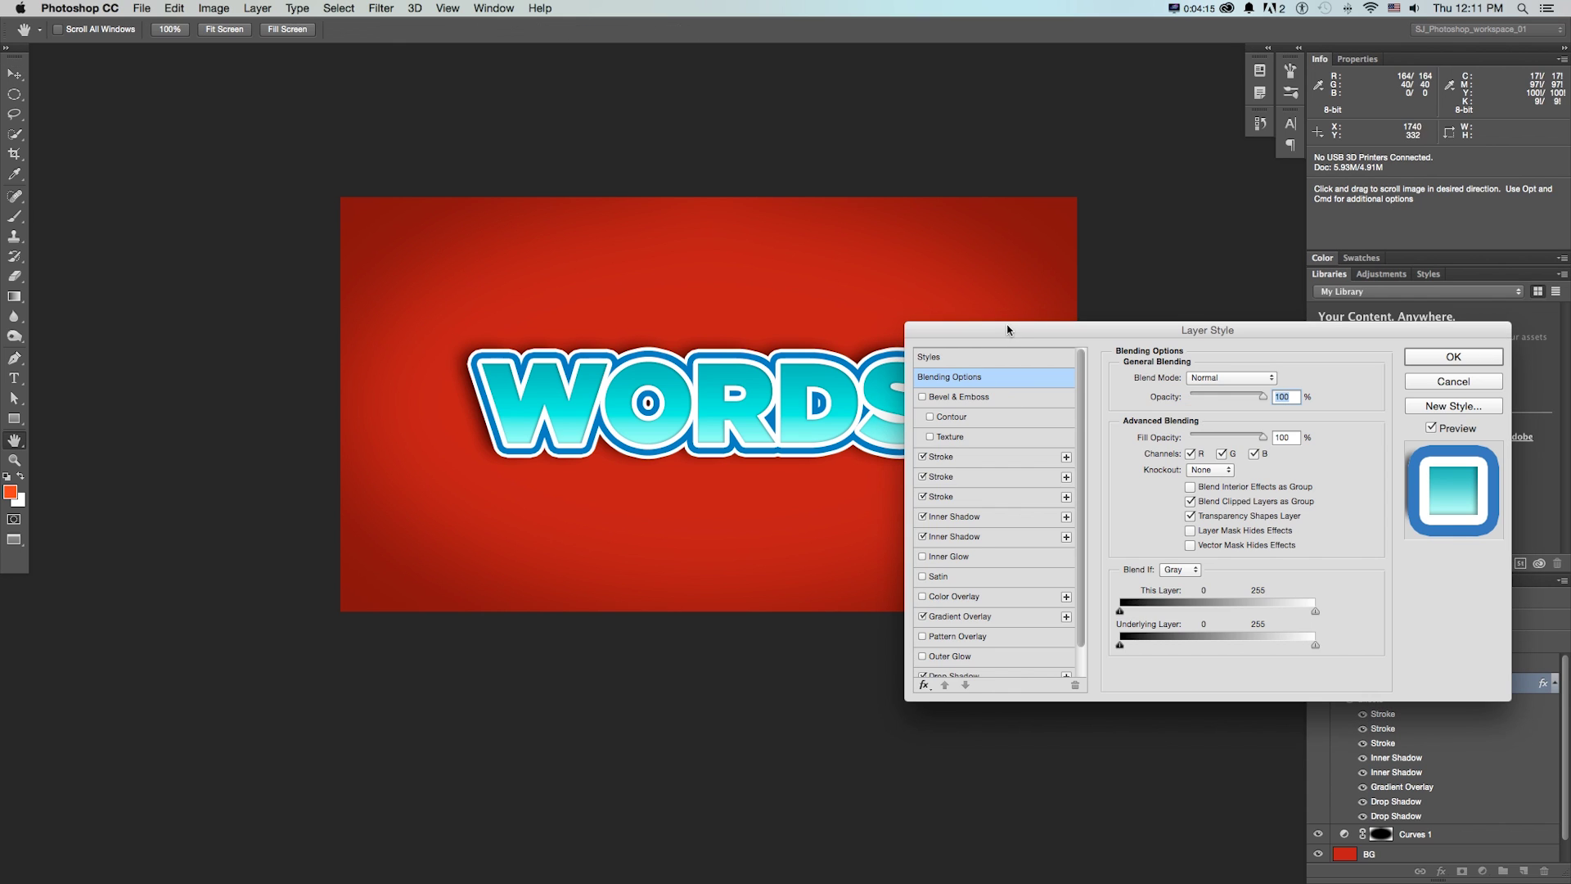
pyautogui.moveTo(1007, 330); pyautogui.dragTo(1030, 248)
pyautogui.click(991, 396)
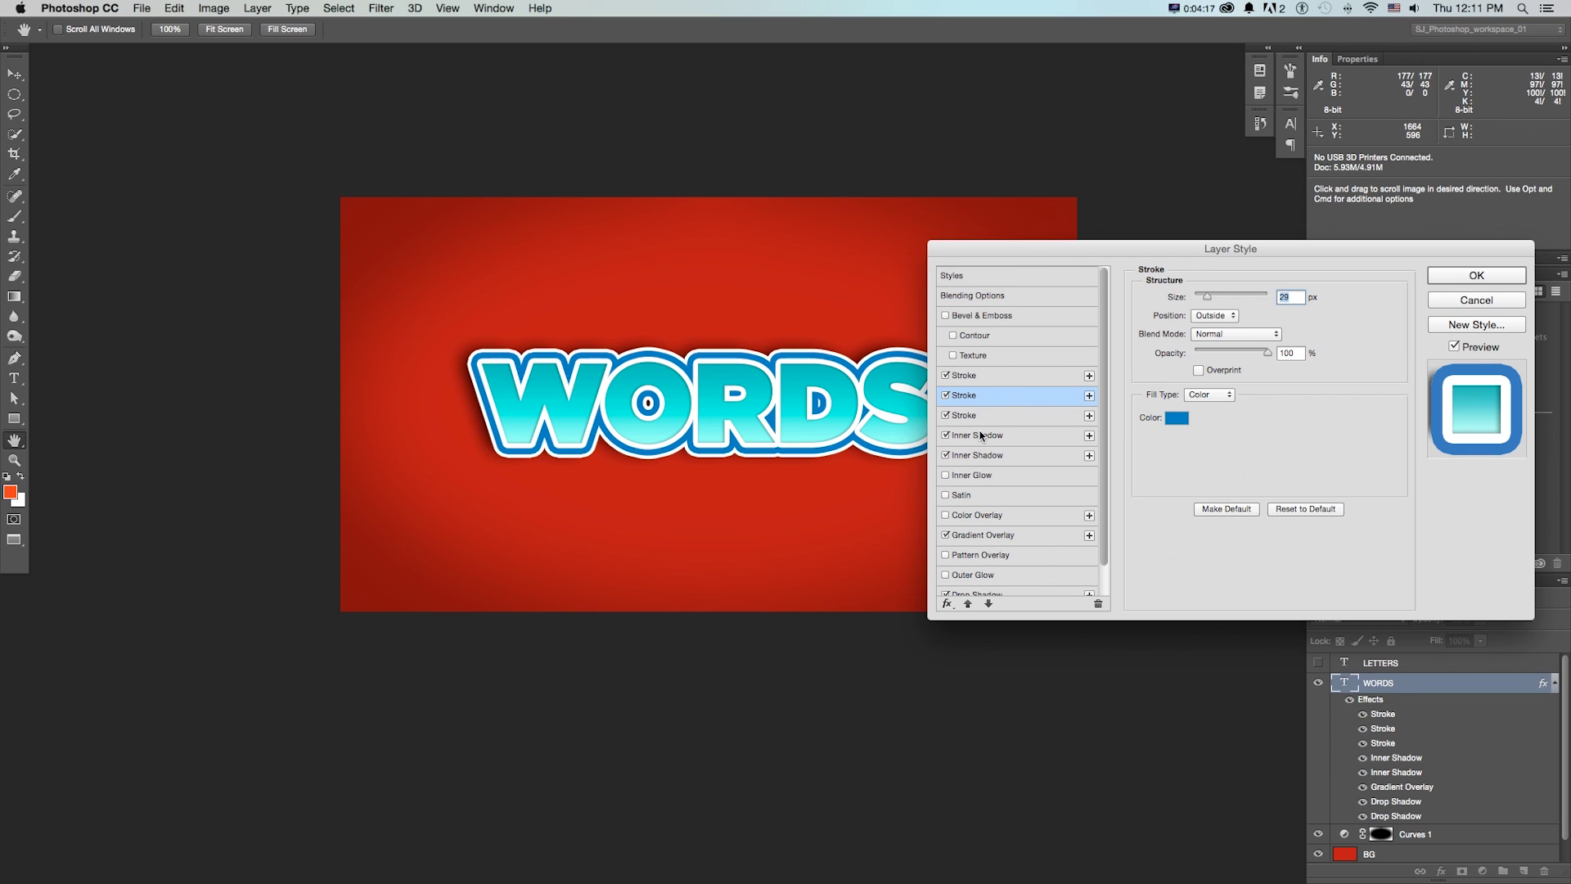
pyautogui.click(981, 436)
pyautogui.click(998, 412)
pyautogui.click(1004, 455)
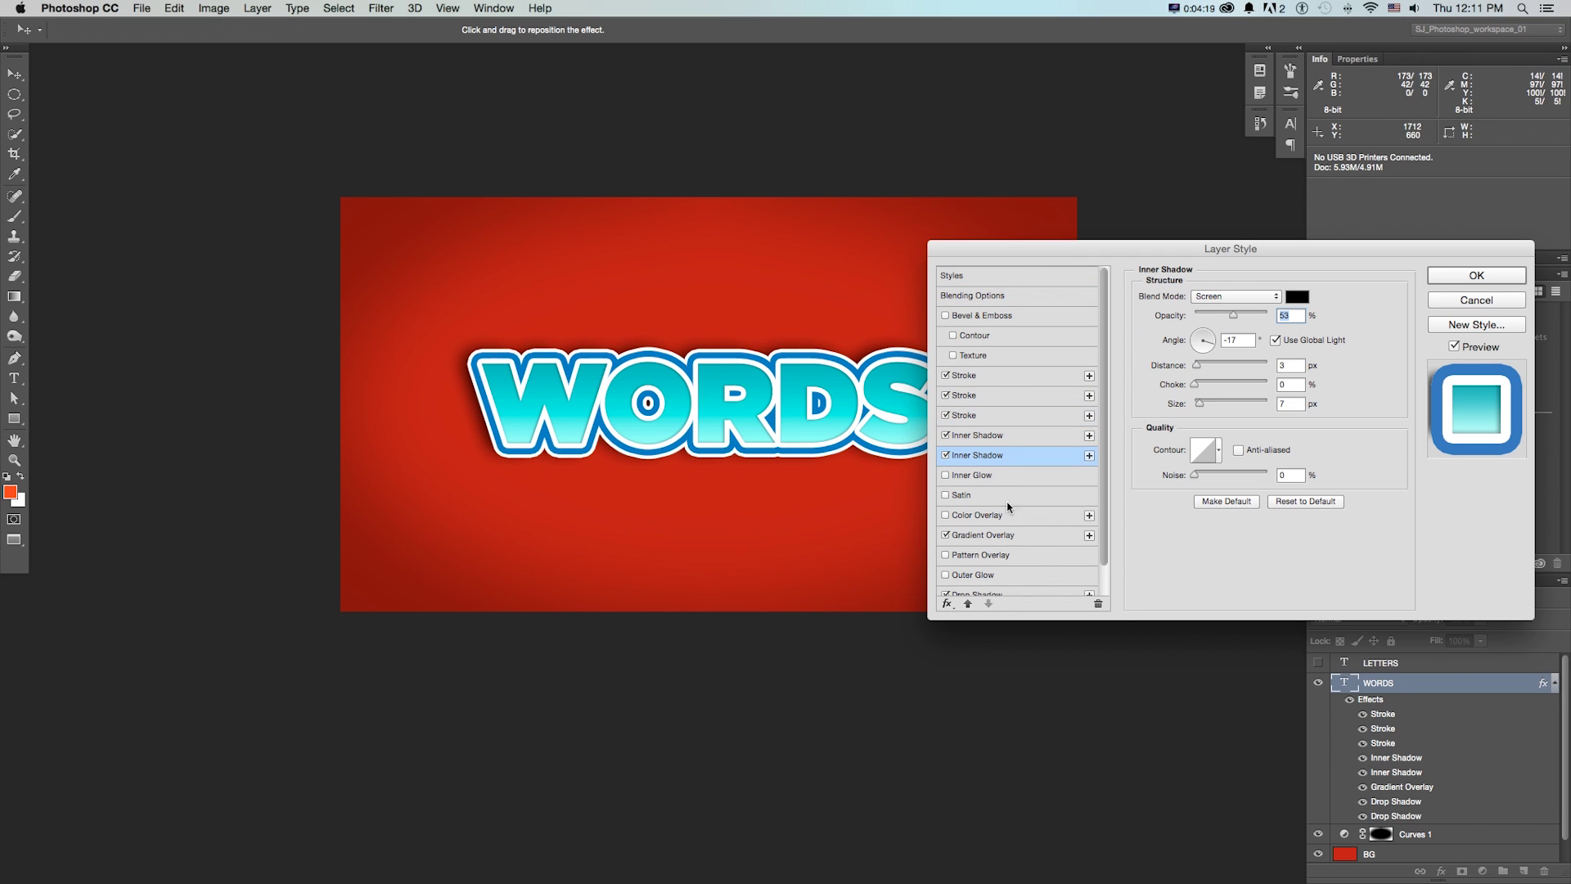
# Delete the second inner shadow and both drop shadows, then add a new drop shadow
pyautogui.click(1098, 603)
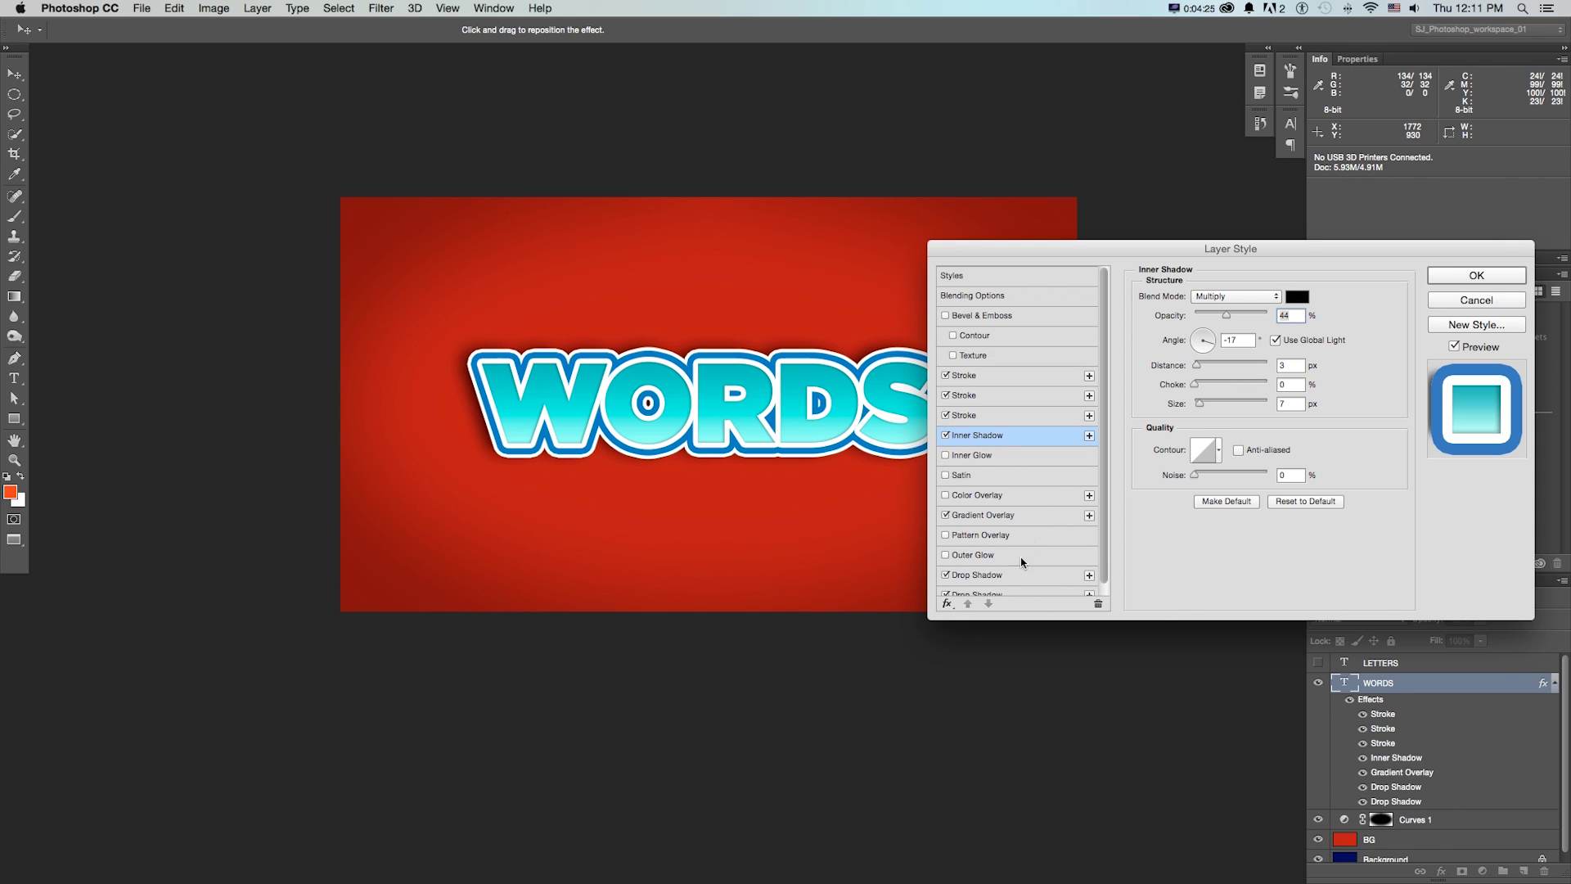
pyautogui.scroll(-1, 998, 561)
pyautogui.click(999, 561)
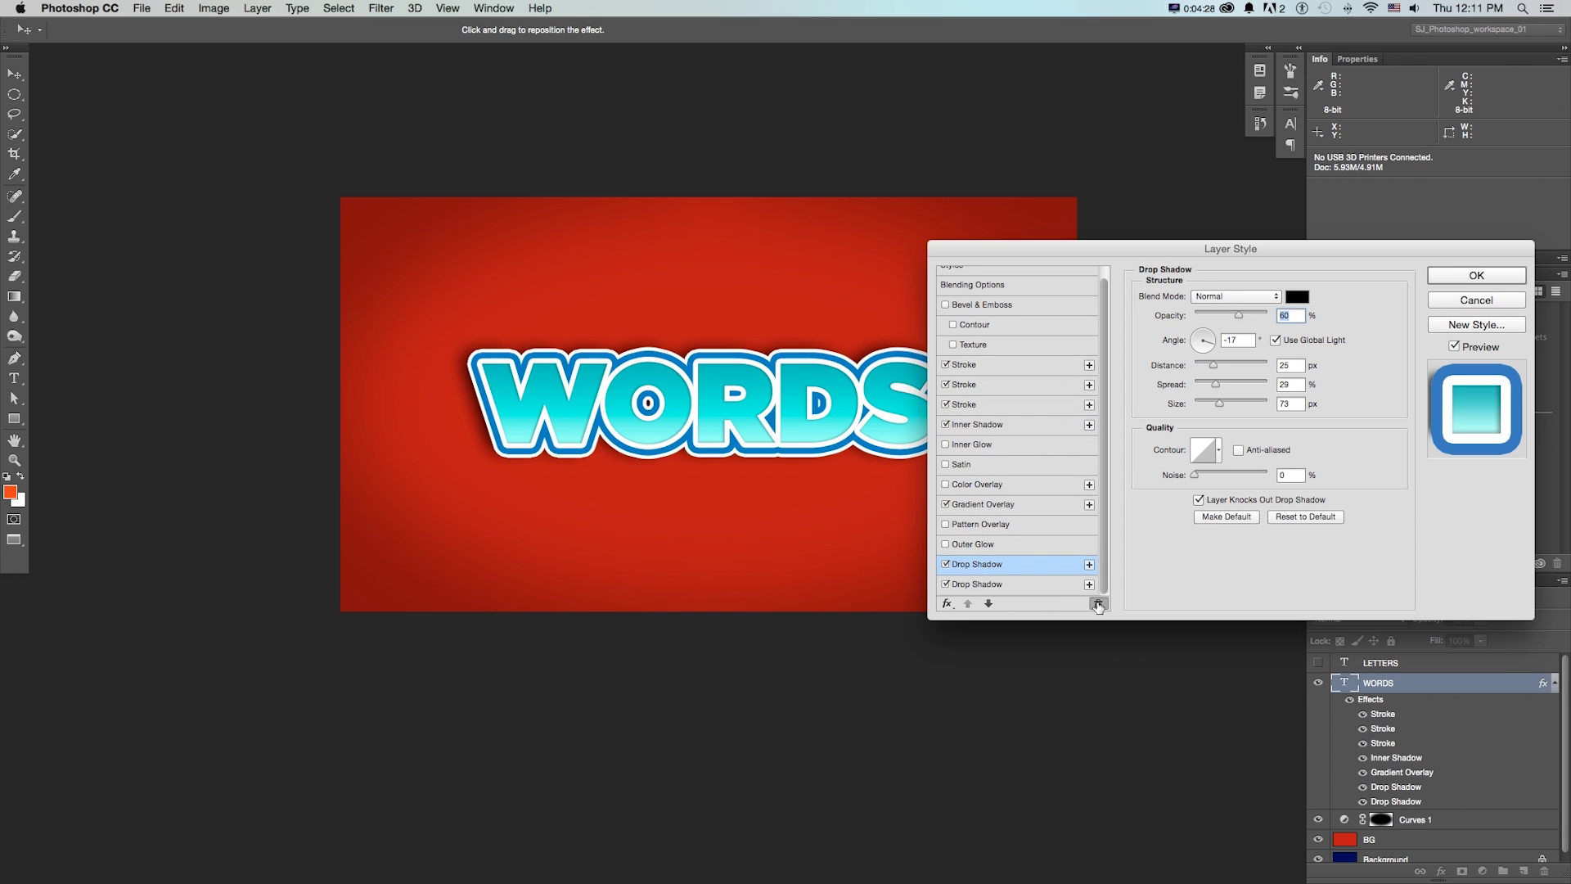
pyautogui.click(1097, 602)
pyautogui.click(1097, 603)
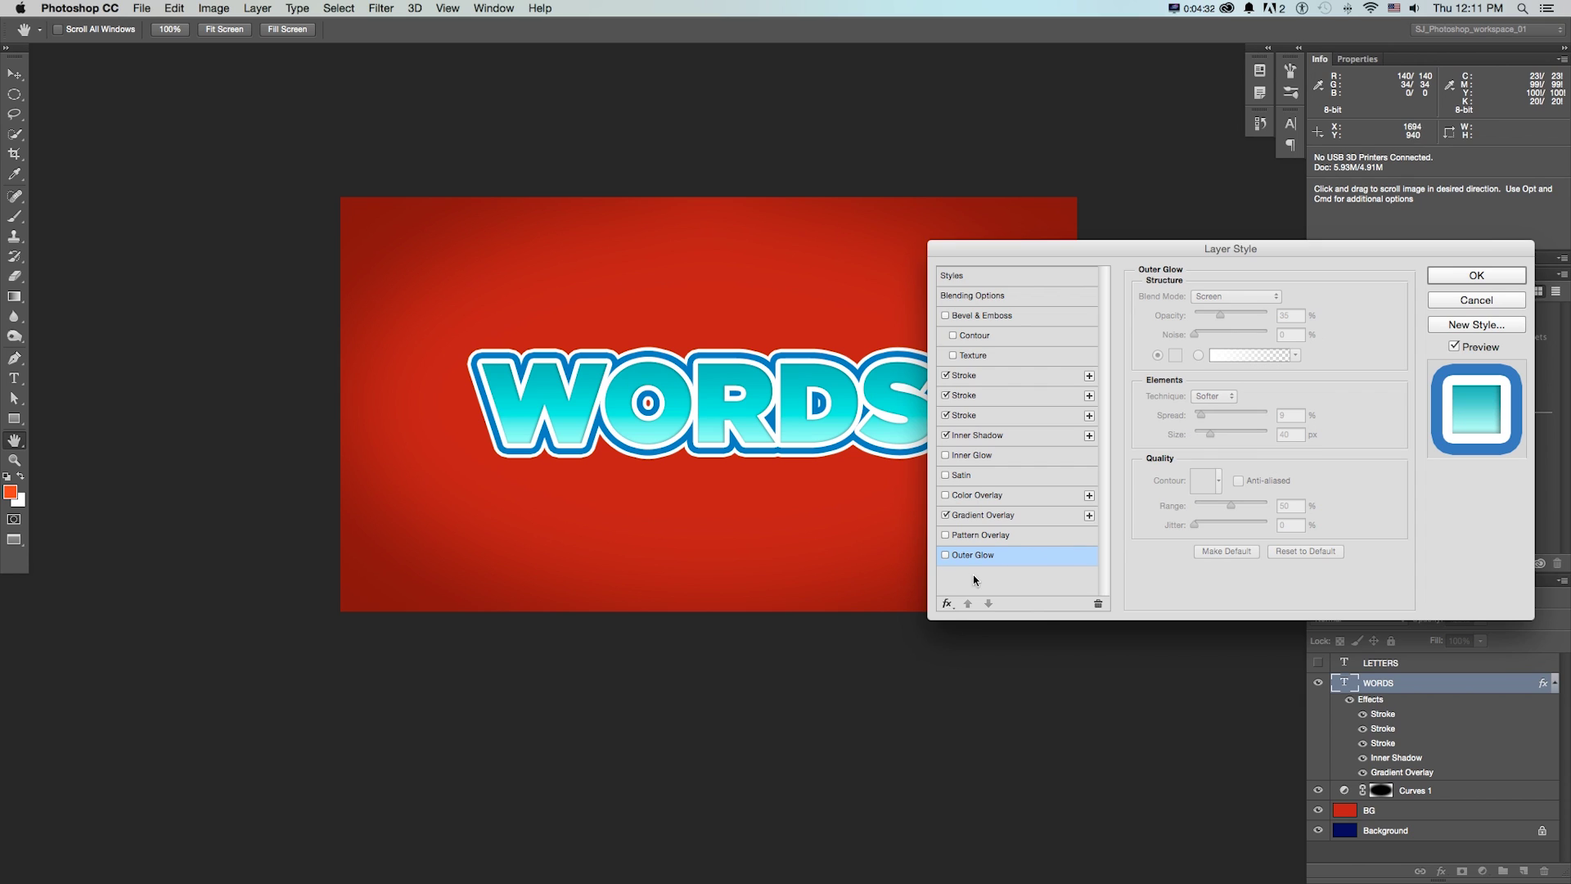
pyautogui.click(946, 603)
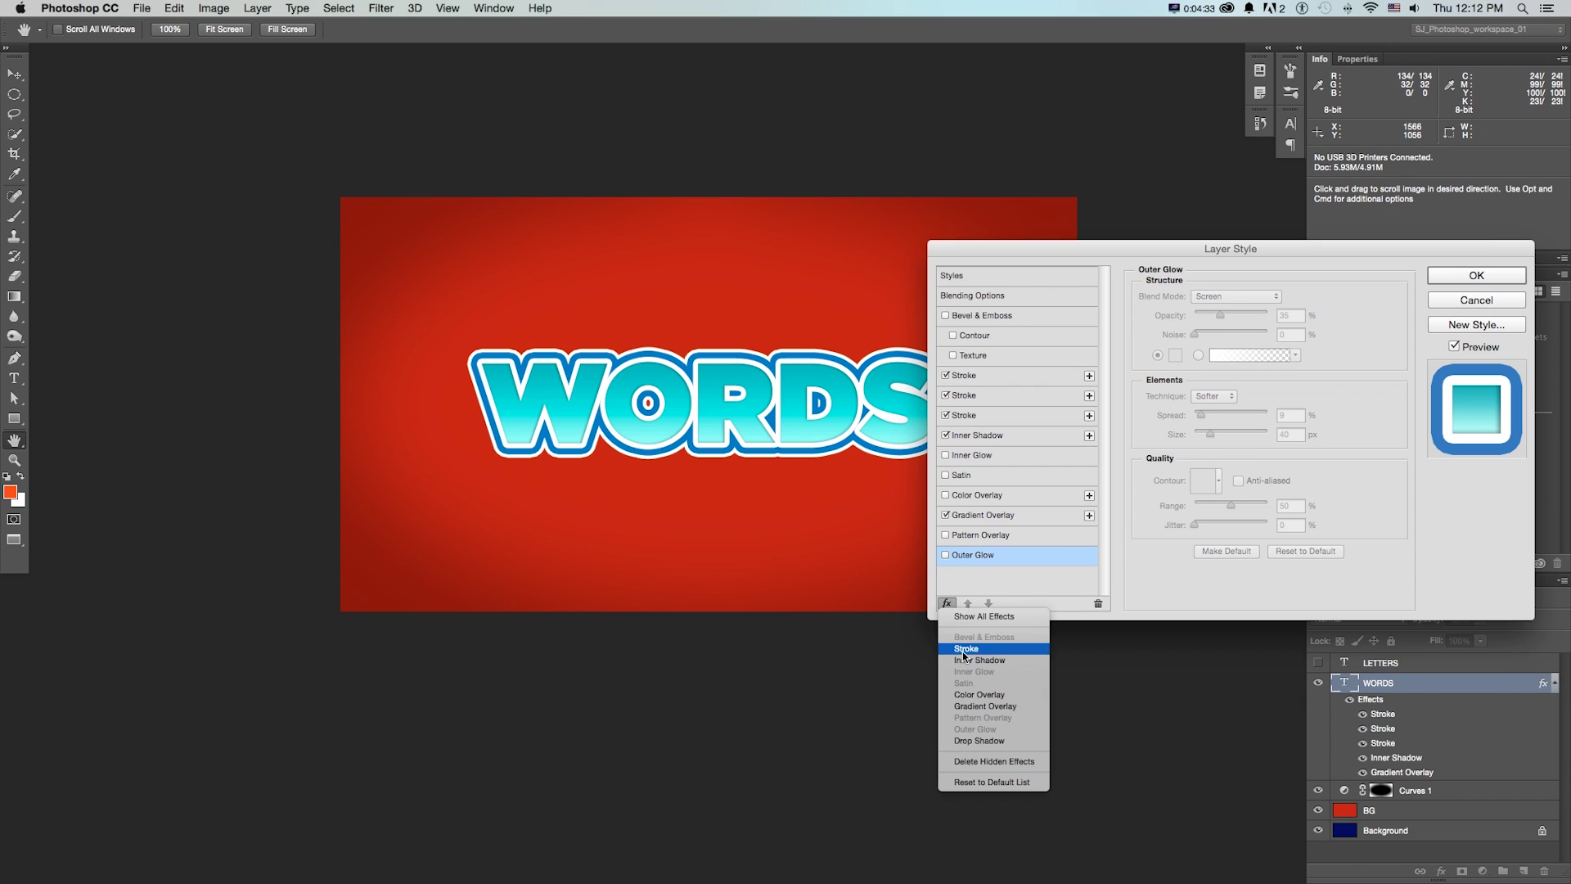
pyautogui.click(983, 741)
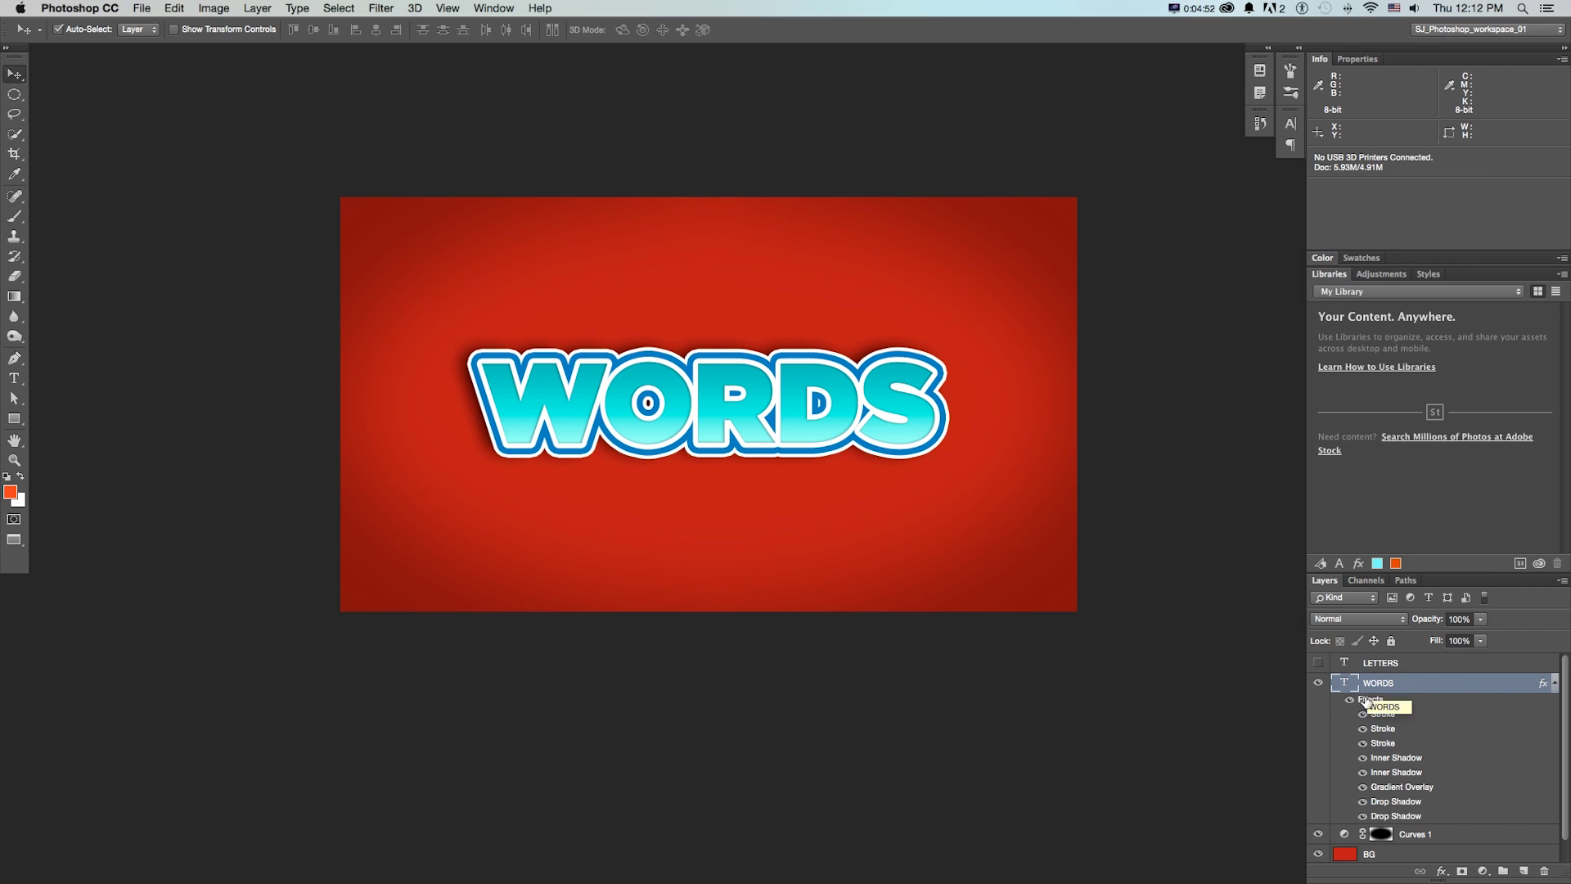
# Show and select the LETTERS layer and give it a gradient overlay at 0° angle
pyautogui.click(1317, 663)
pyautogui.click(1346, 663)
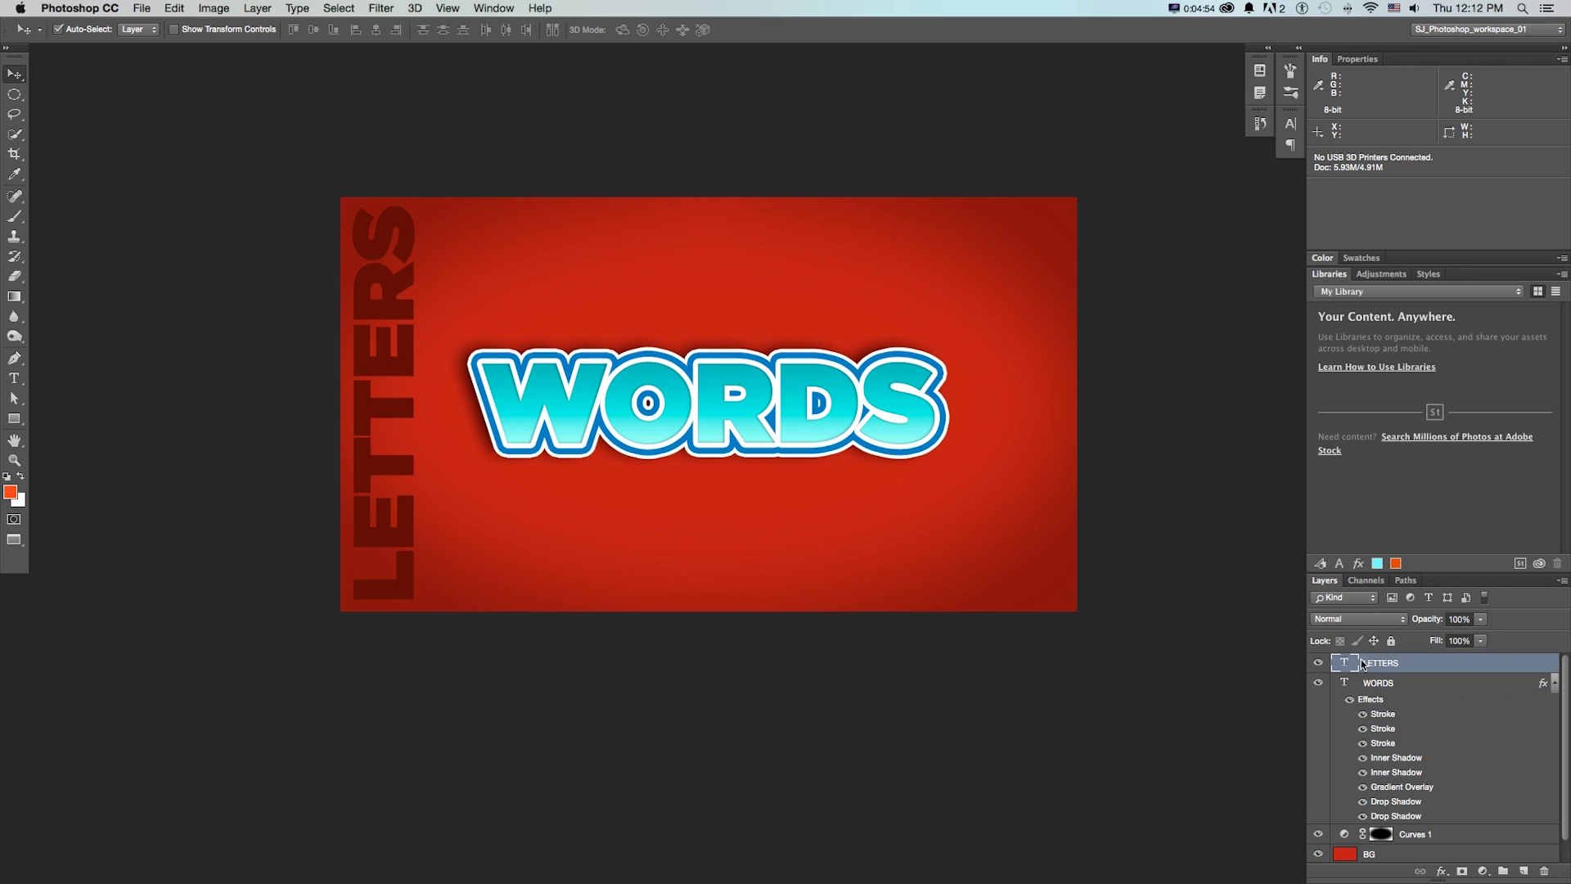
pyautogui.click(257, 8)
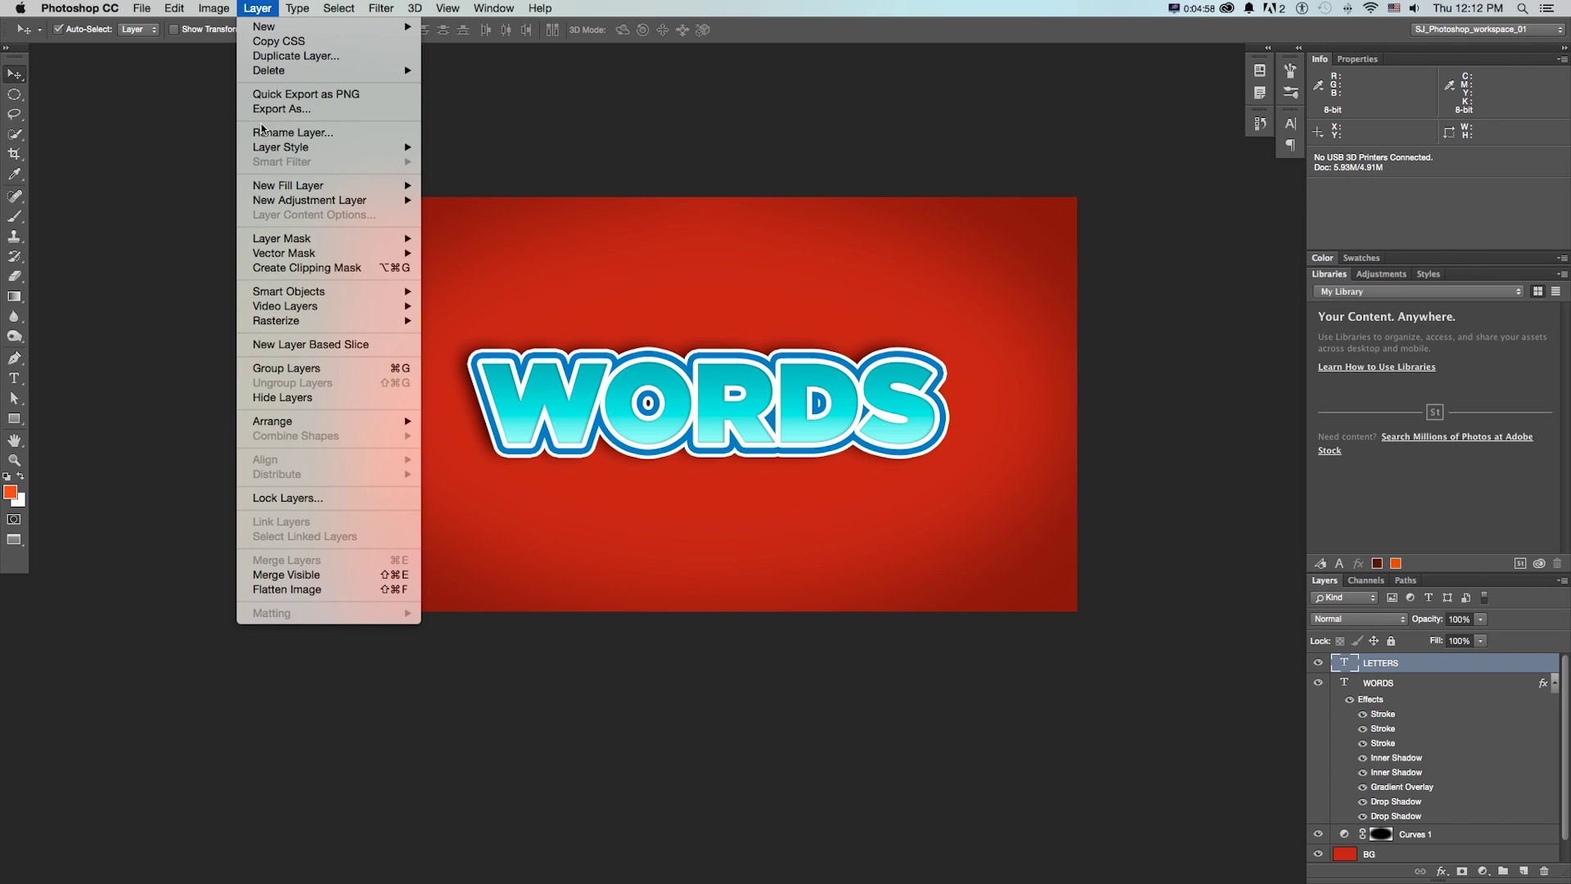
pyautogui.moveTo(268, 150)
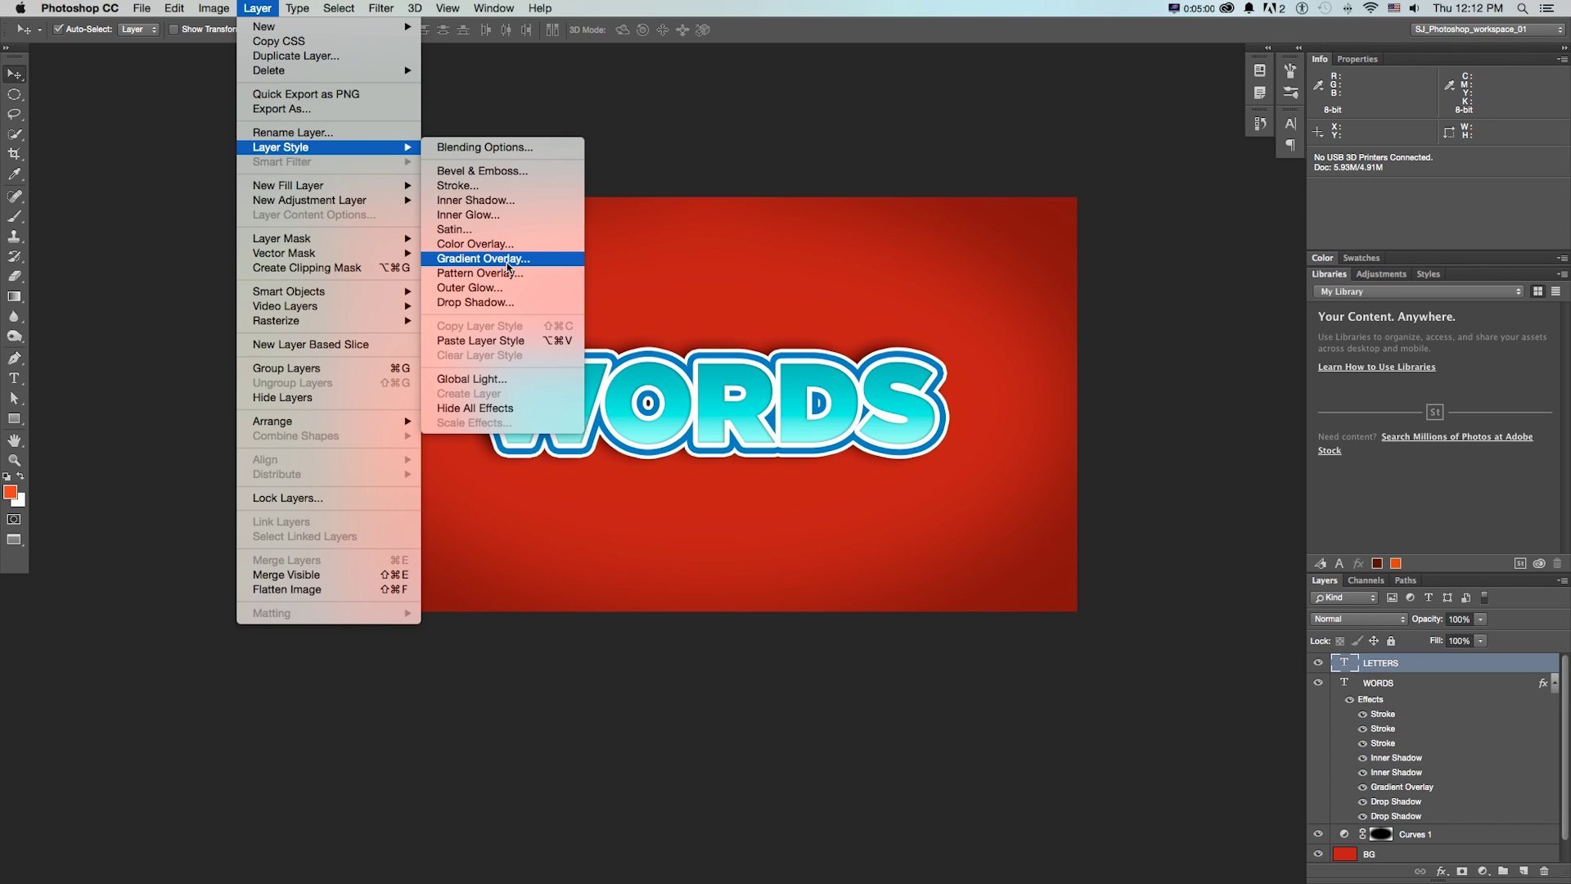
pyautogui.click(482, 258)
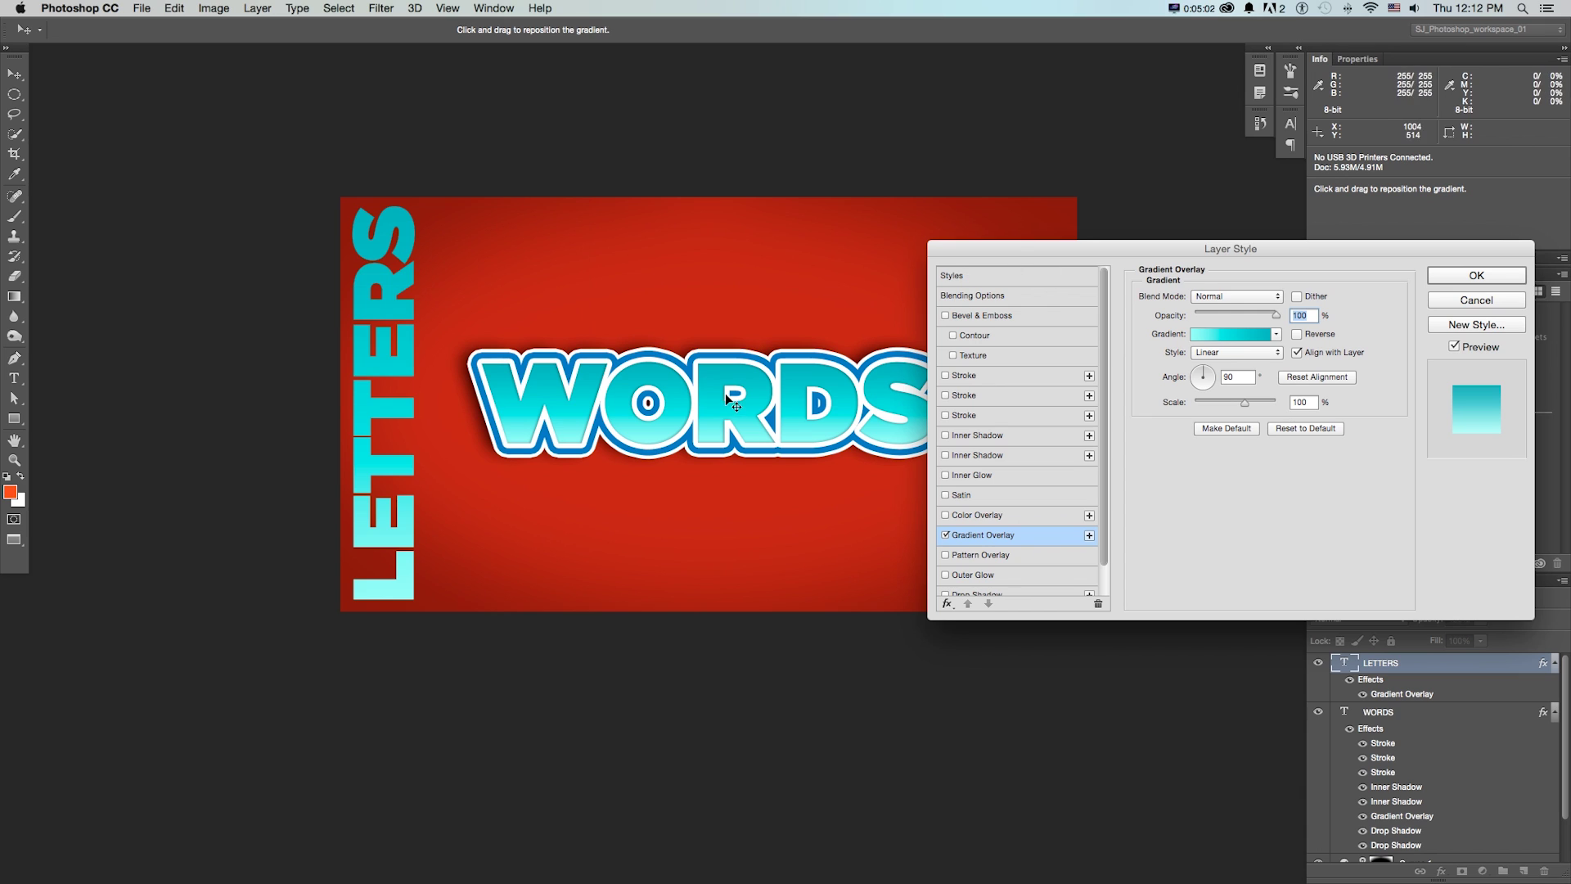
pyautogui.moveTo(1081, 247); pyautogui.dragTo(1034, 254)
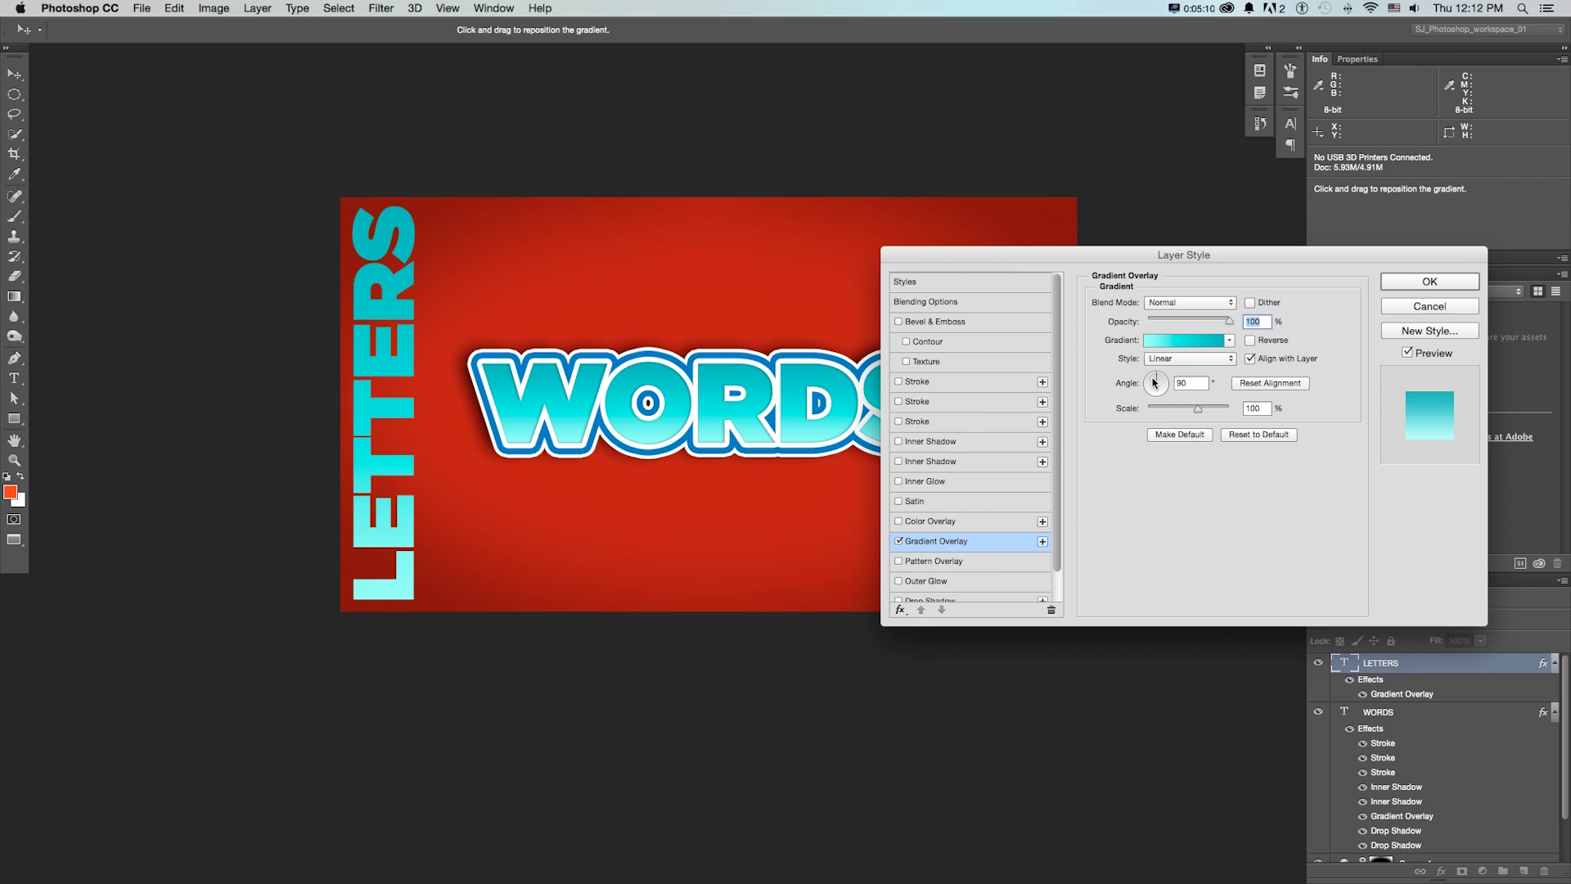
pyautogui.moveTo(1155, 382); pyautogui.dragTo(1127, 380)
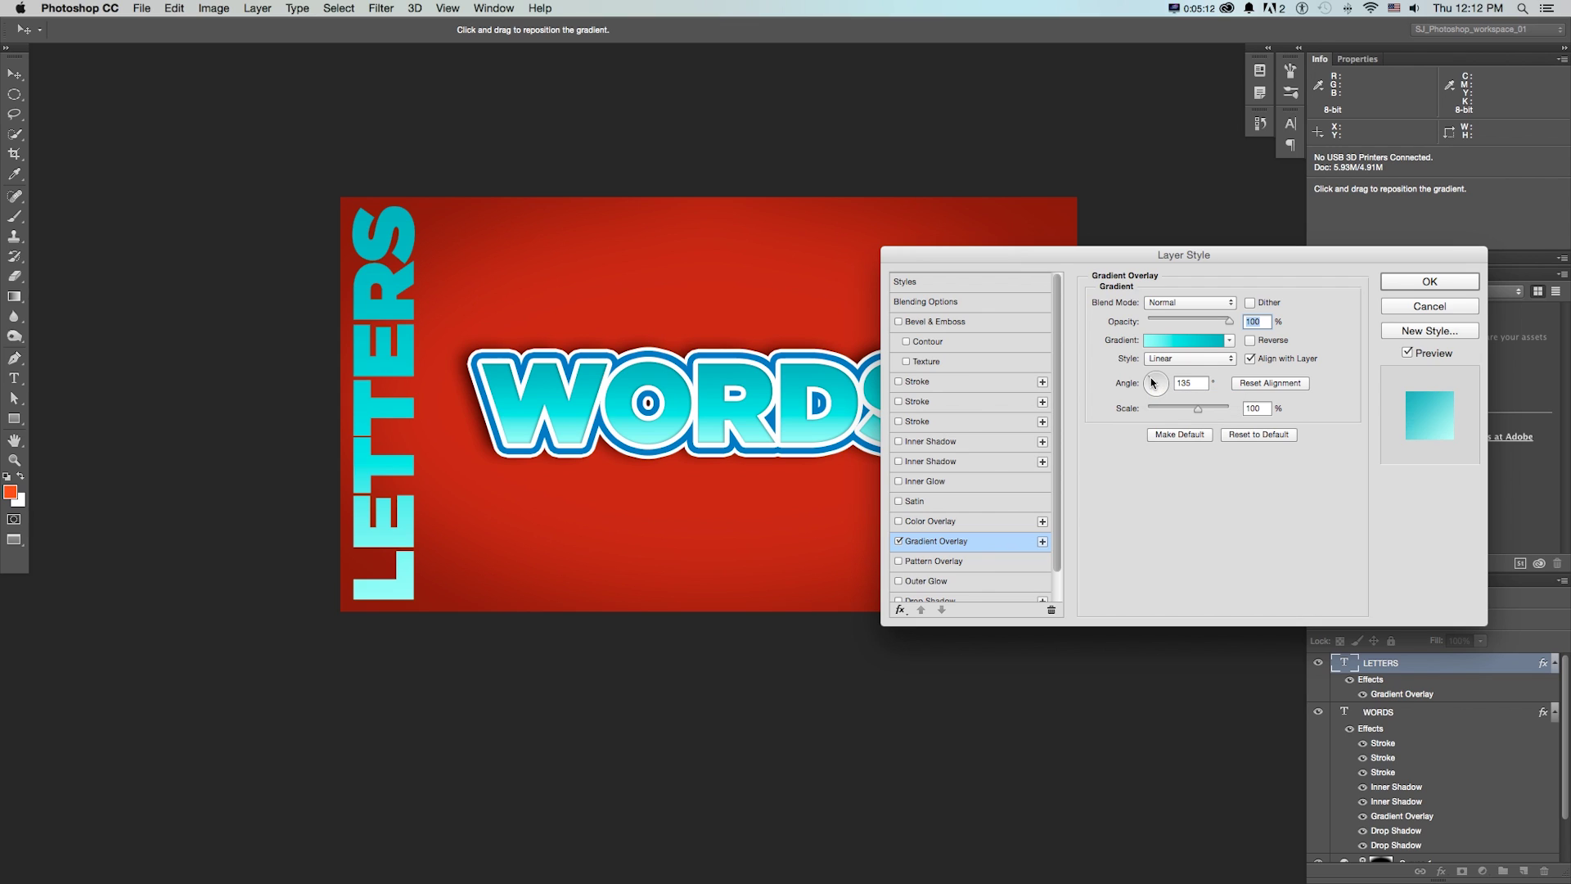
pyautogui.write('0')
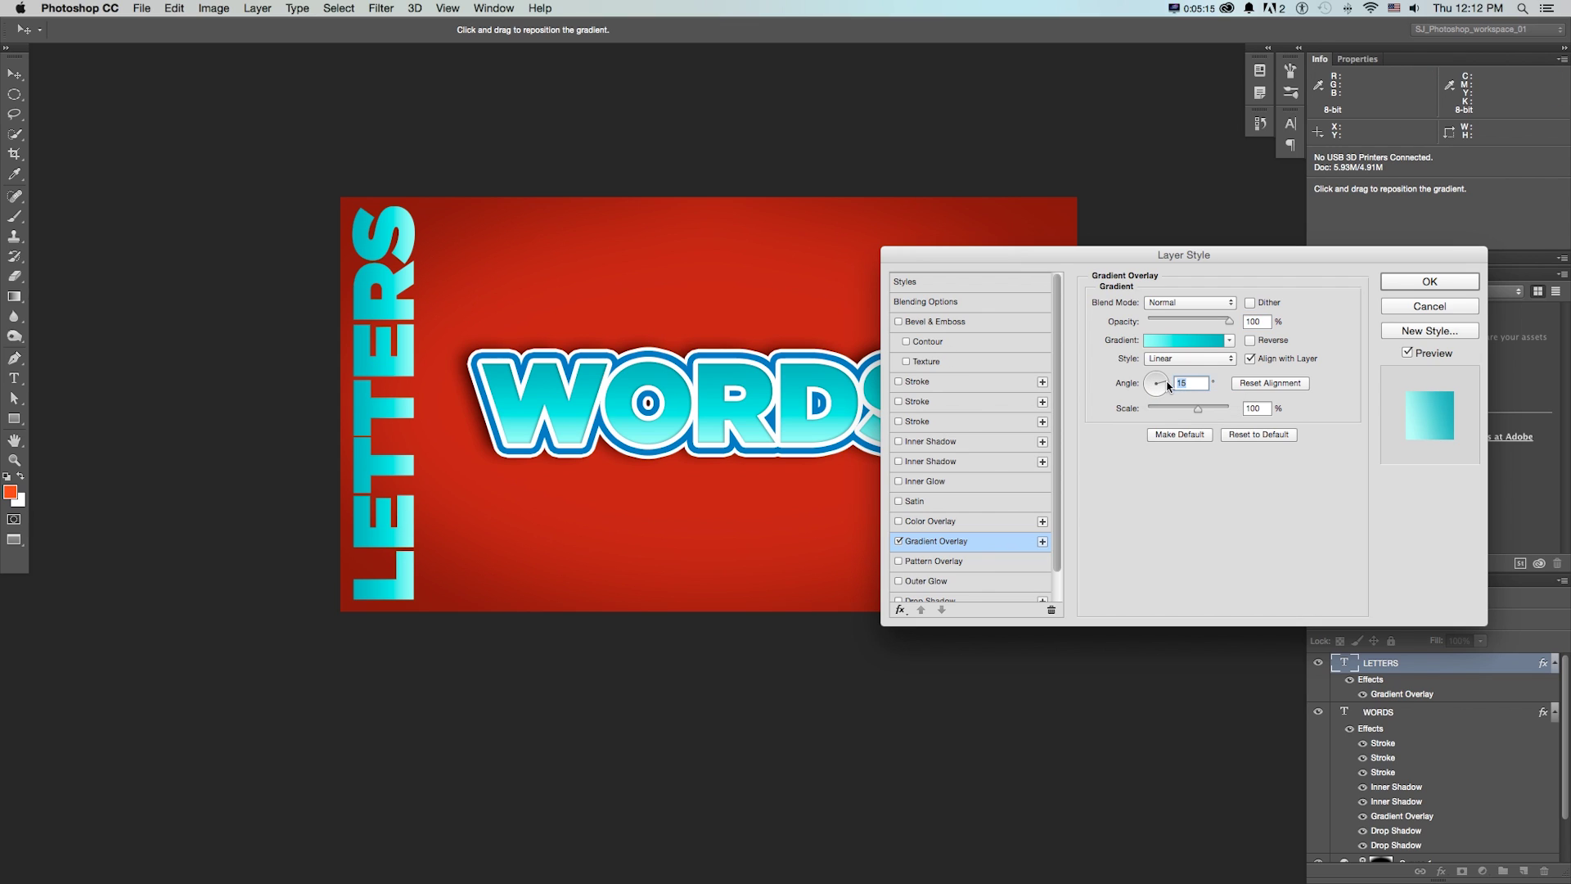
# Add a white stroke outline to LETTERS and apply the styles
pyautogui.click(899, 382)
pyautogui.click(899, 400)
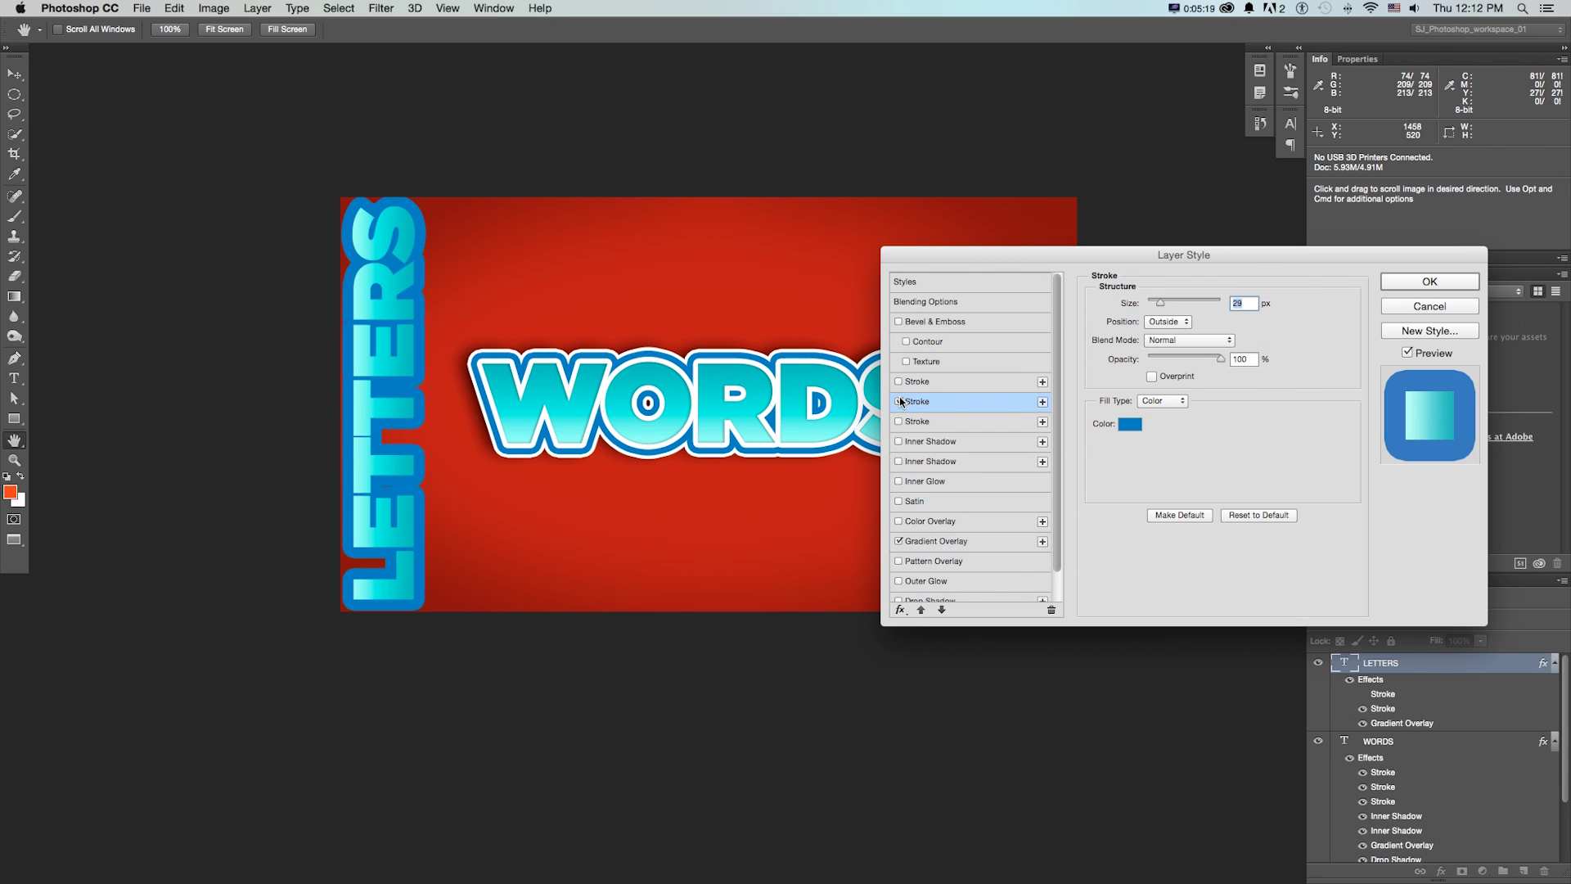
pyautogui.click(899, 401)
pyautogui.click(899, 401)
pyautogui.click(899, 401)
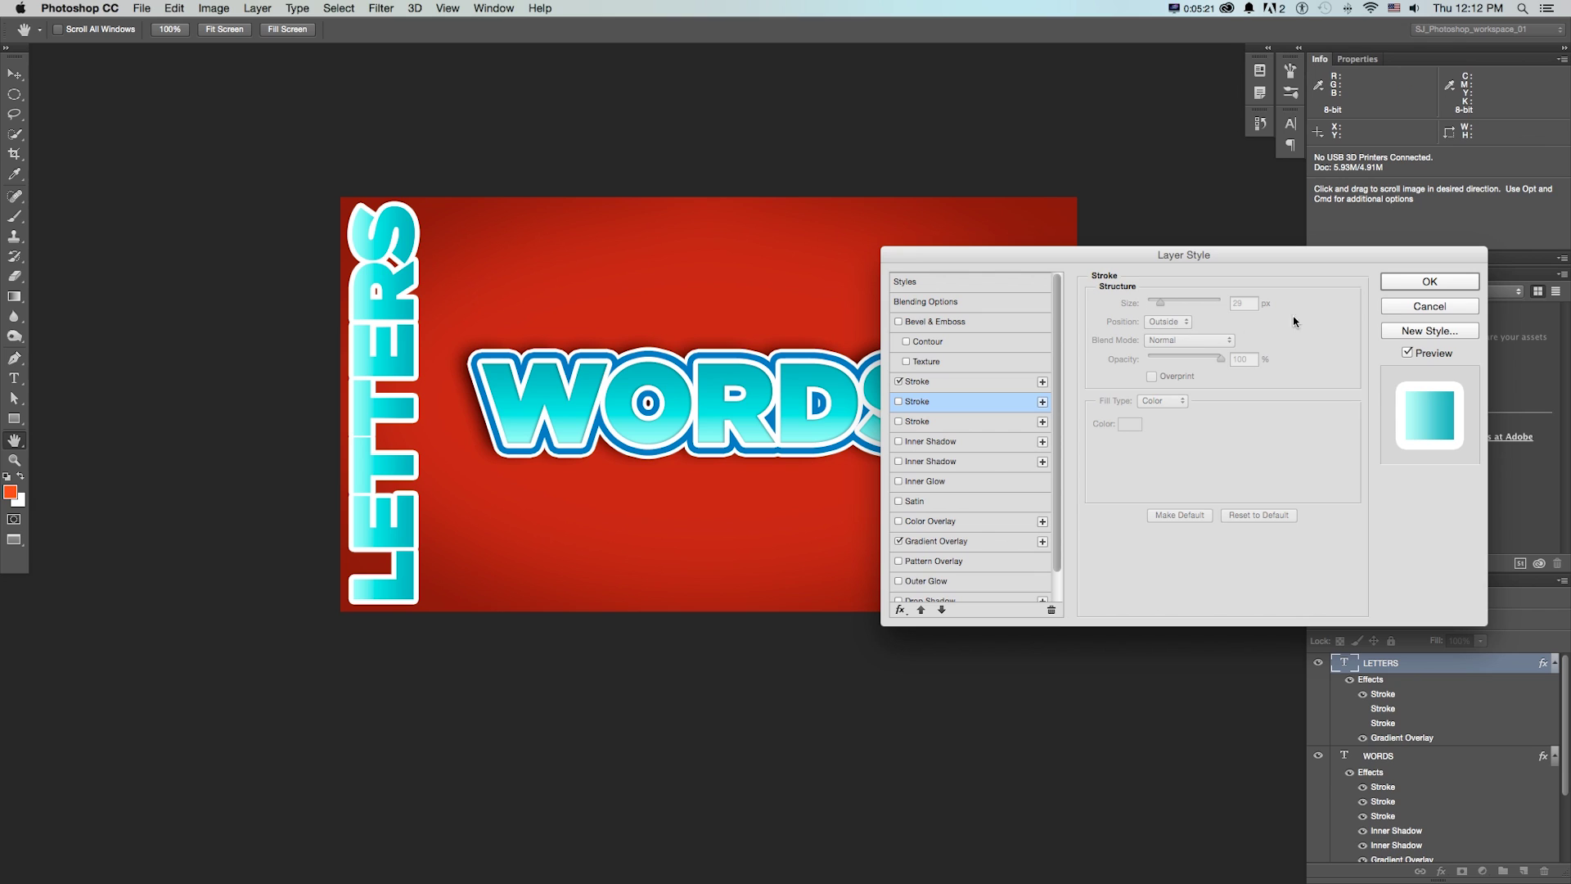
pyautogui.click(1427, 282)
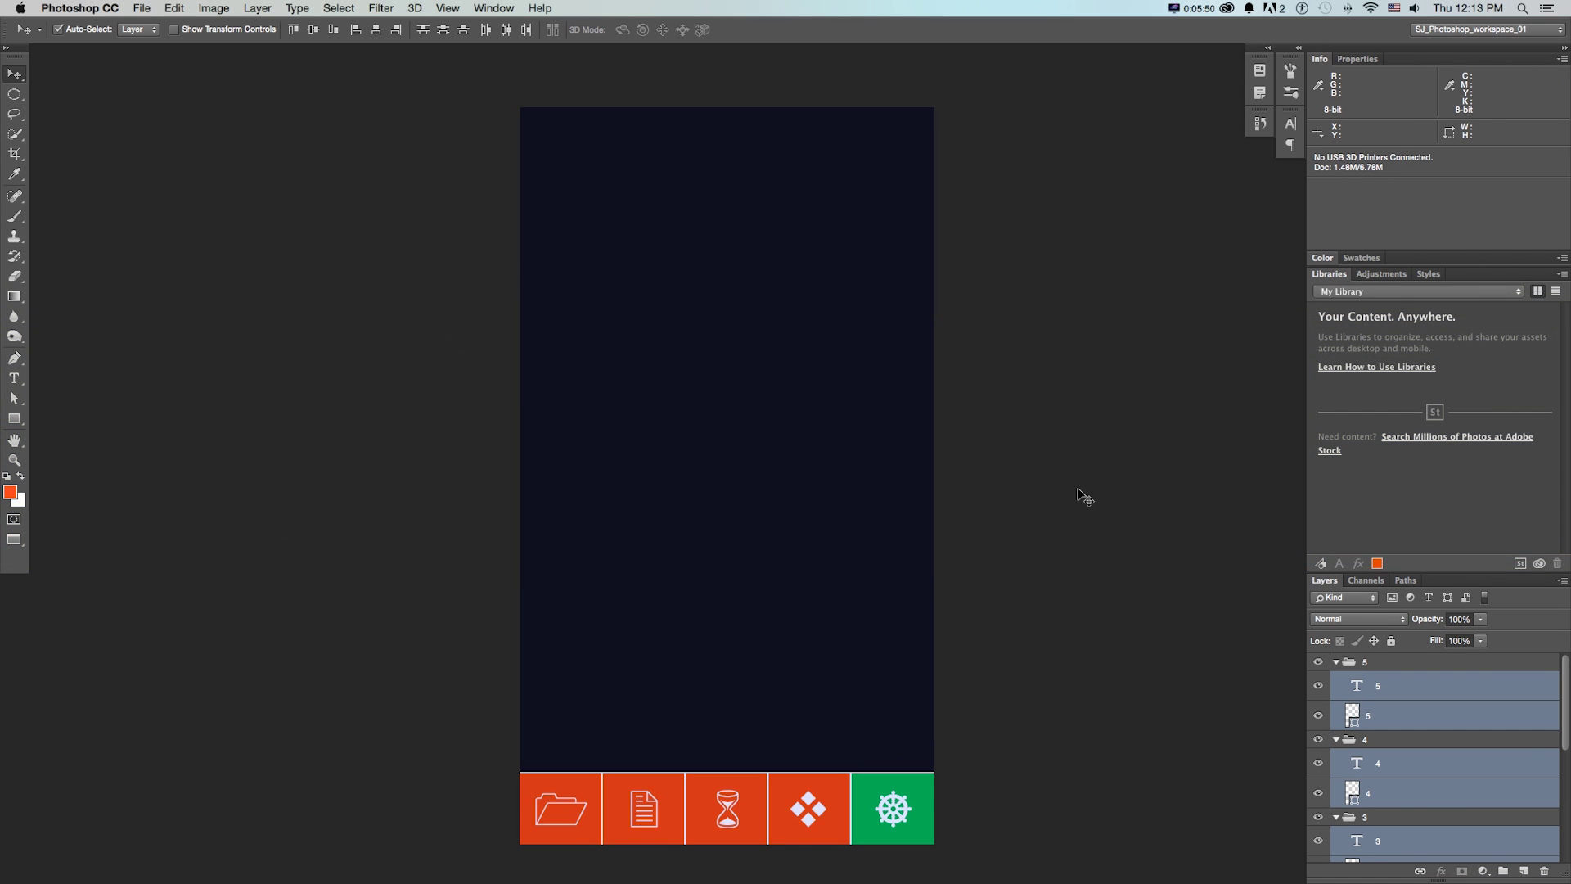
# Expand the layers list and briefly hide and reshow each icon layer to identify them
pyautogui.moveTo(1442, 570); pyautogui.dragTo(1430, 417)
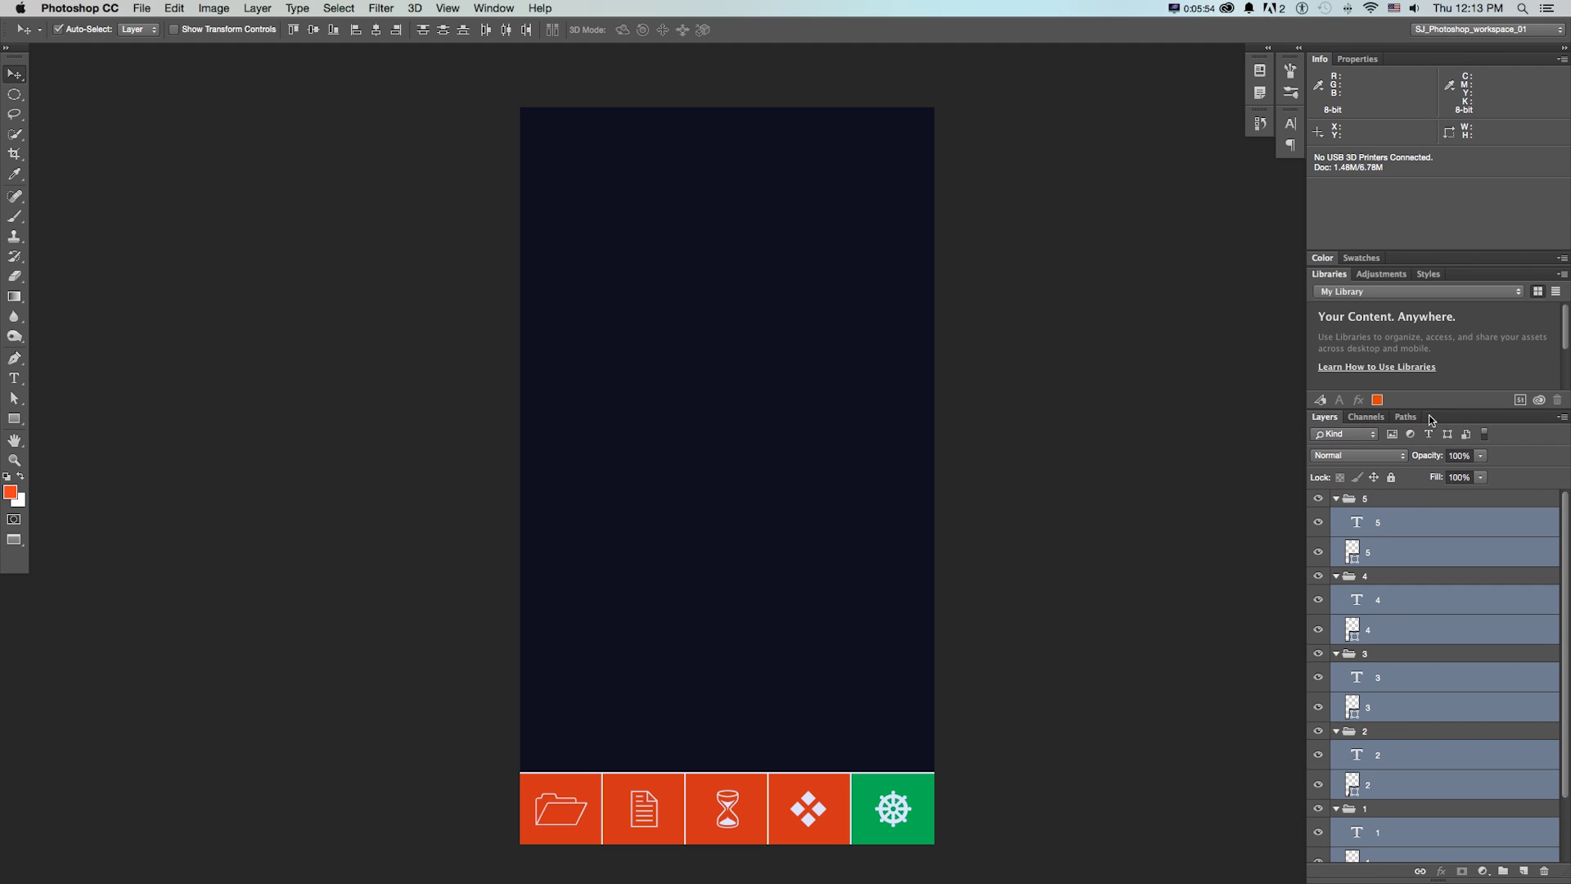
pyautogui.click(1382, 500)
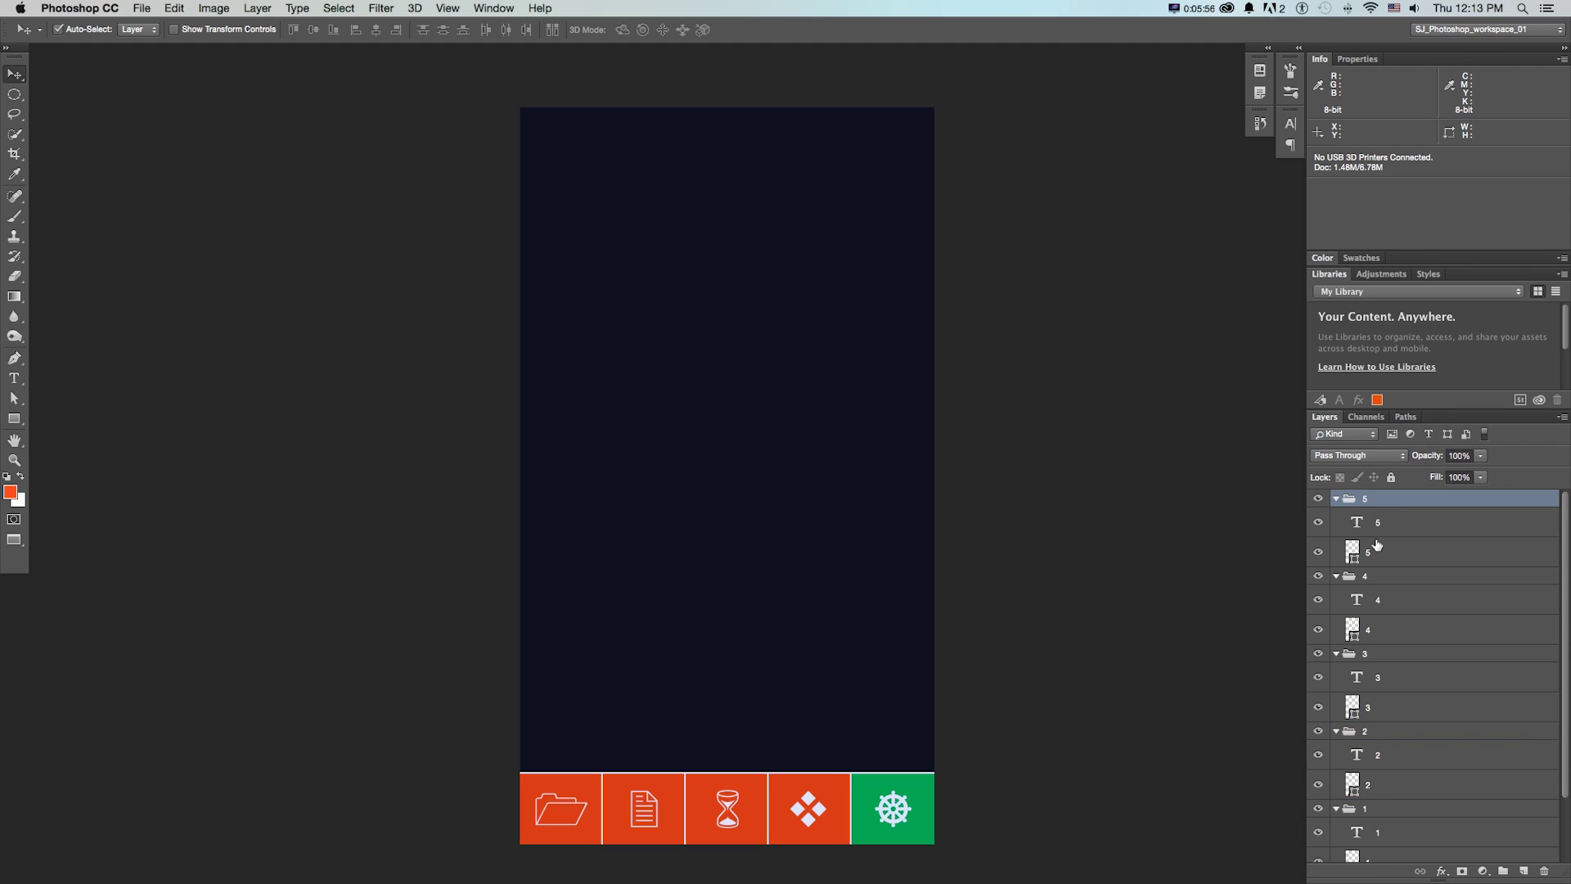
pyautogui.click(1317, 522)
pyautogui.click(1318, 522)
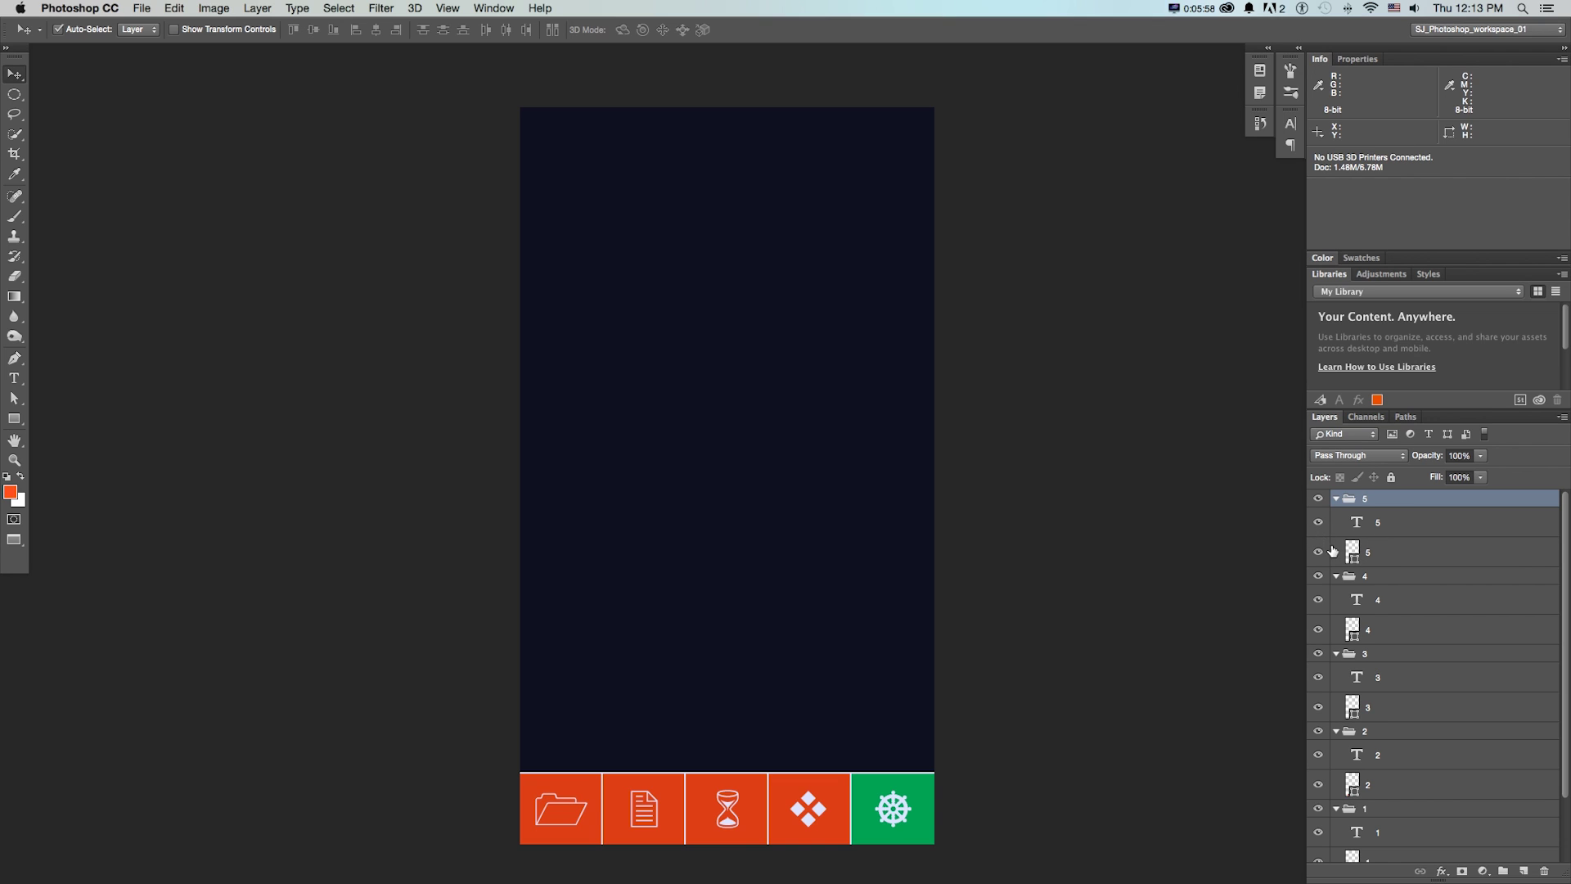
pyautogui.click(1319, 601)
pyautogui.click(1319, 600)
pyautogui.click(1318, 678)
pyautogui.click(1318, 678)
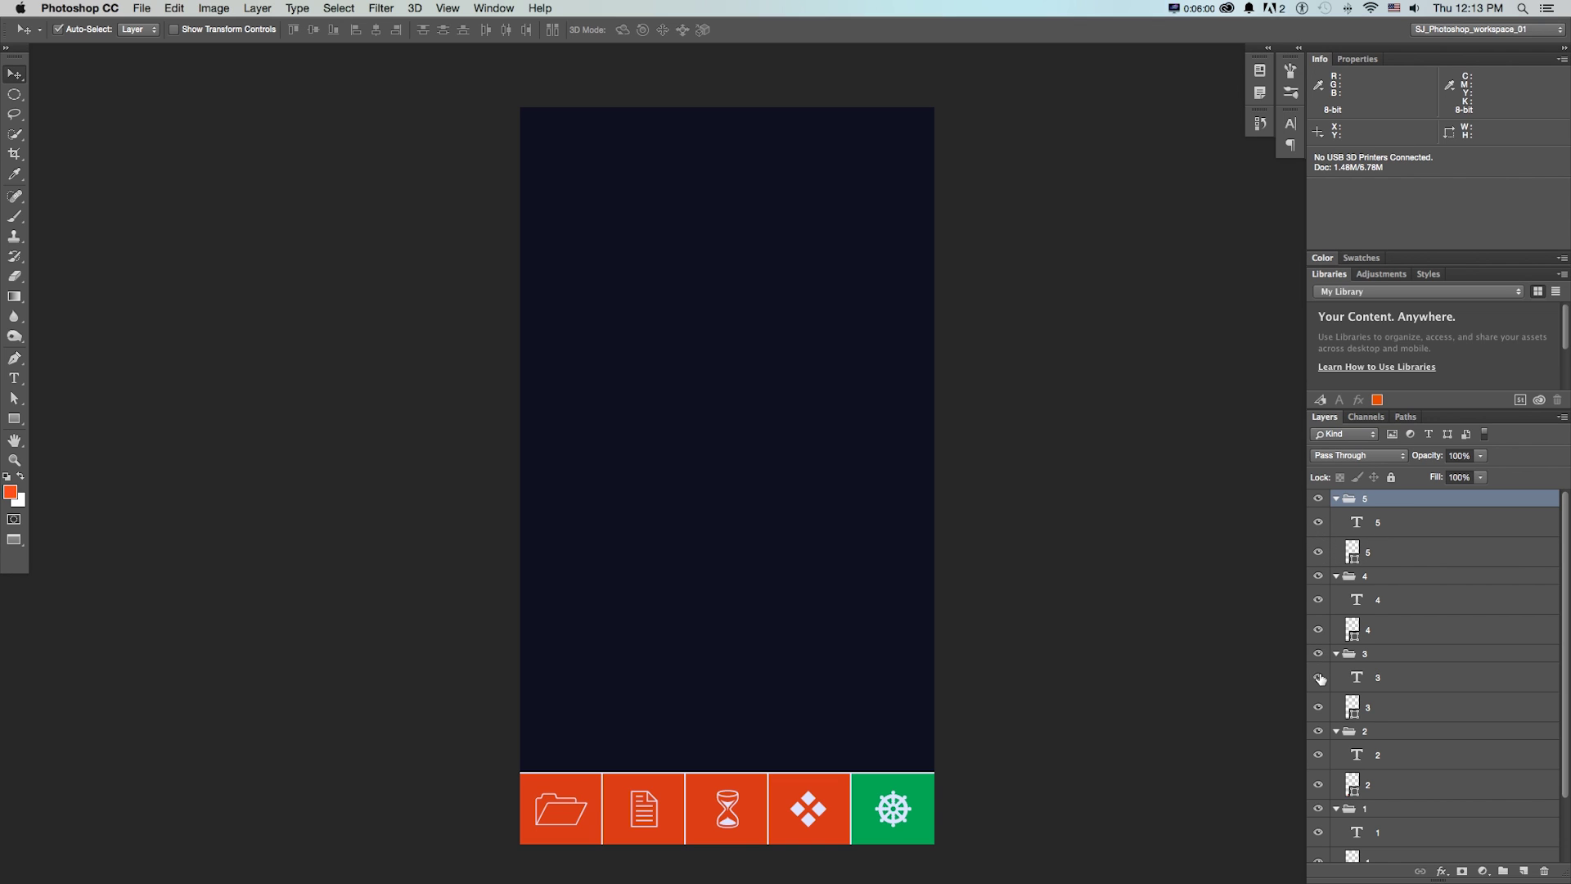
pyautogui.click(1318, 754)
pyautogui.click(1318, 754)
pyautogui.scroll(-2, 1324, 761)
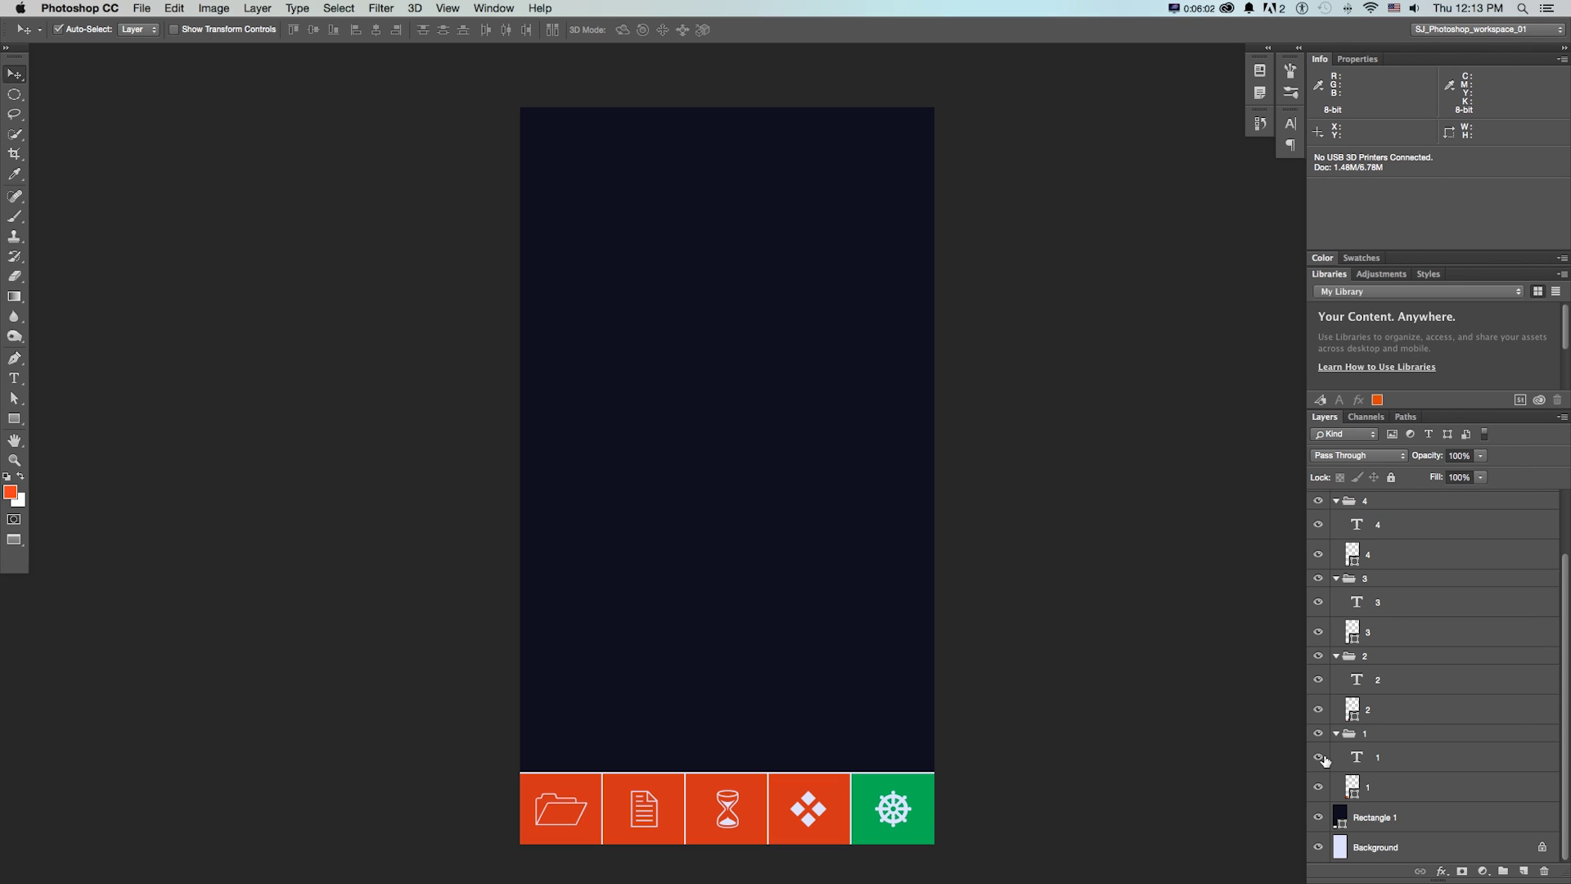
pyautogui.click(1318, 756)
pyautogui.click(1318, 757)
pyautogui.scroll(2, 1405, 570)
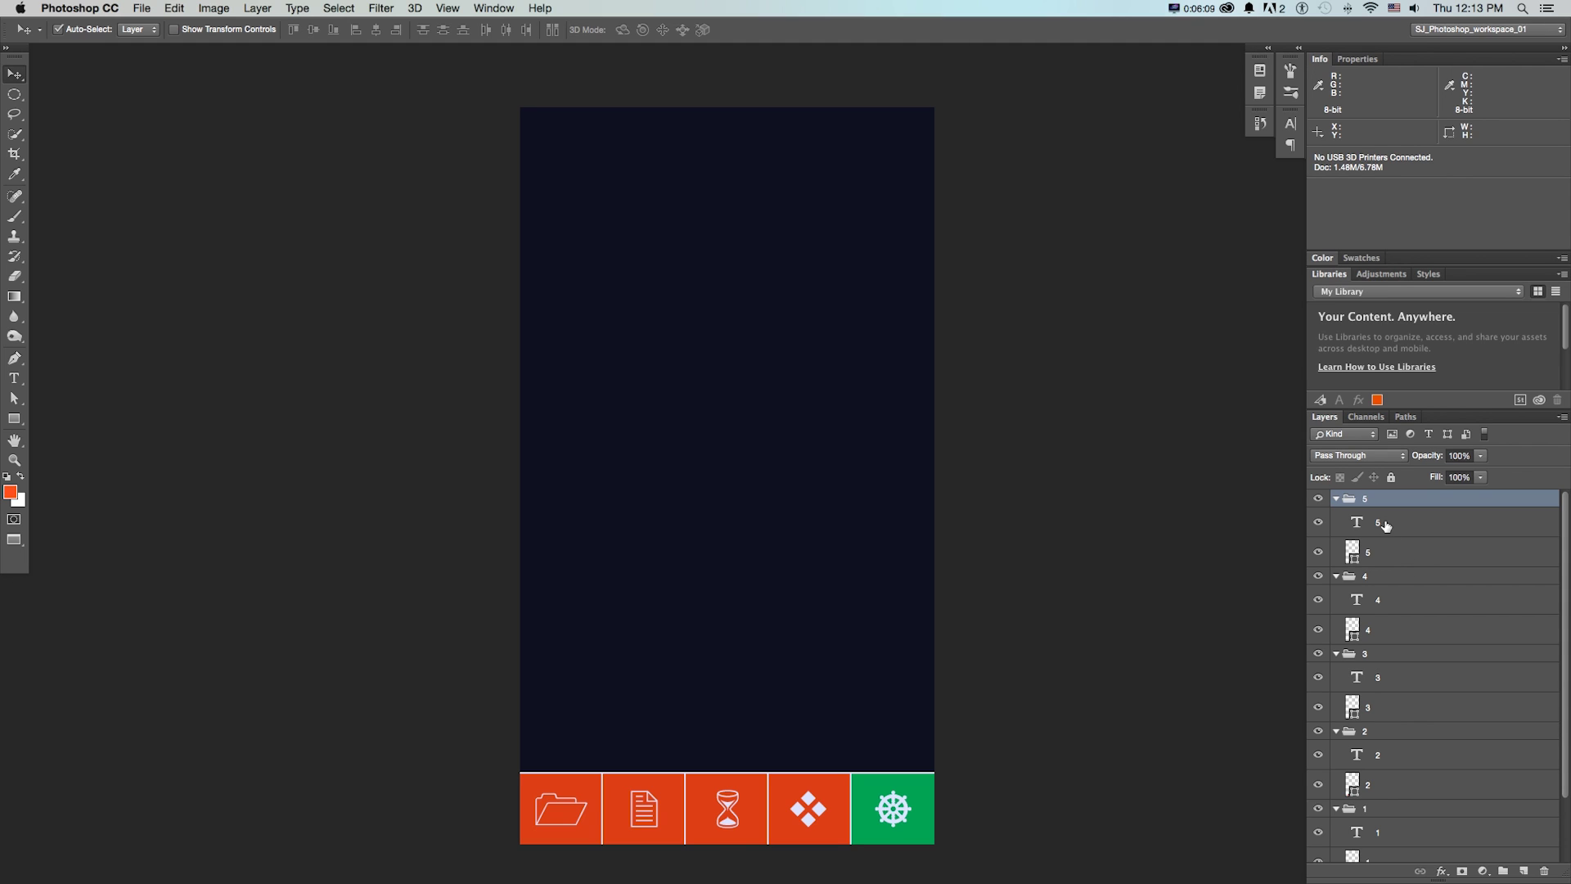
# Quick Export the text and image layers of groups 4 and 5 as PNGs into _PNGs
pyautogui.click(1385, 525)
pyautogui.keyDown('super'); pyautogui.click(1381, 553); pyautogui.keyUp('super')
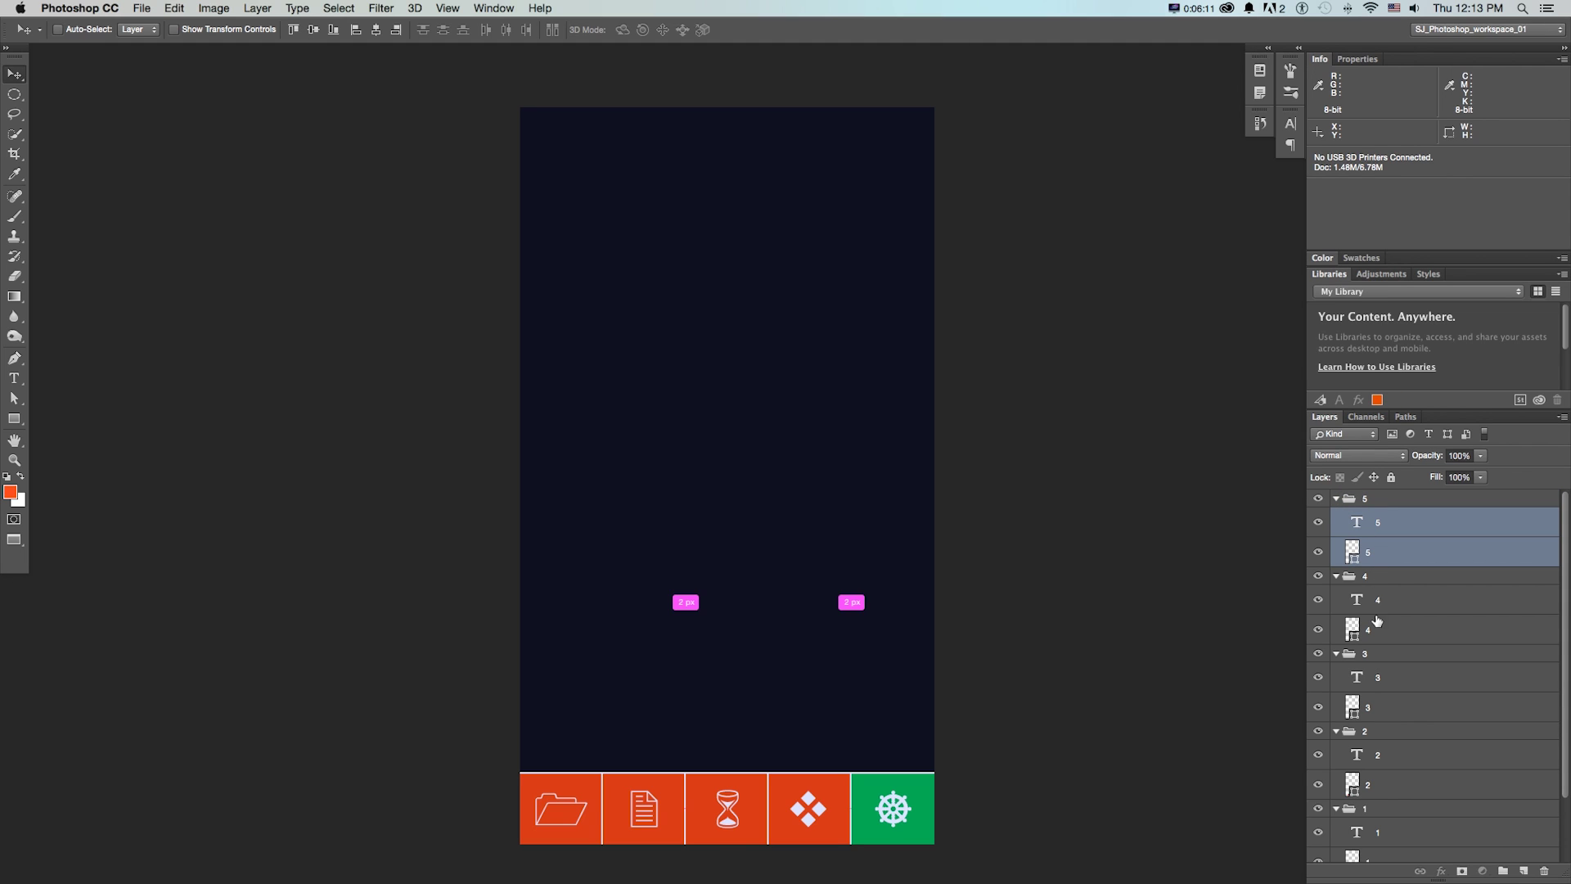
pyautogui.keyDown('super'); pyautogui.click(1377, 602); pyautogui.keyUp('super')
pyautogui.keyDown('super'); pyautogui.click(1378, 626); pyautogui.keyUp('super')
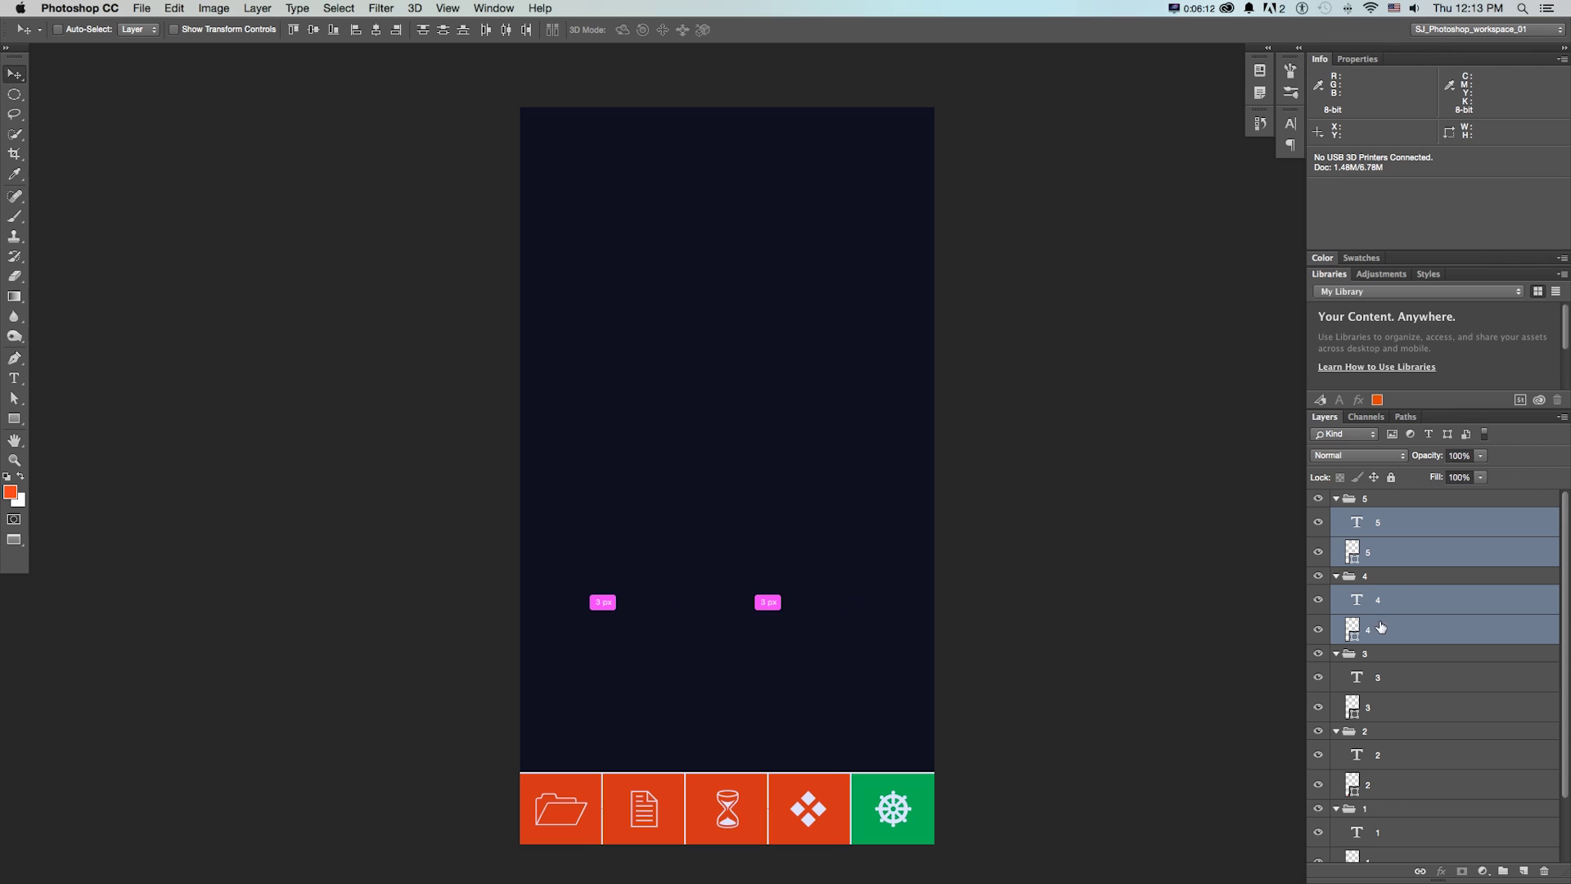
pyautogui.rightClick(1393, 550)
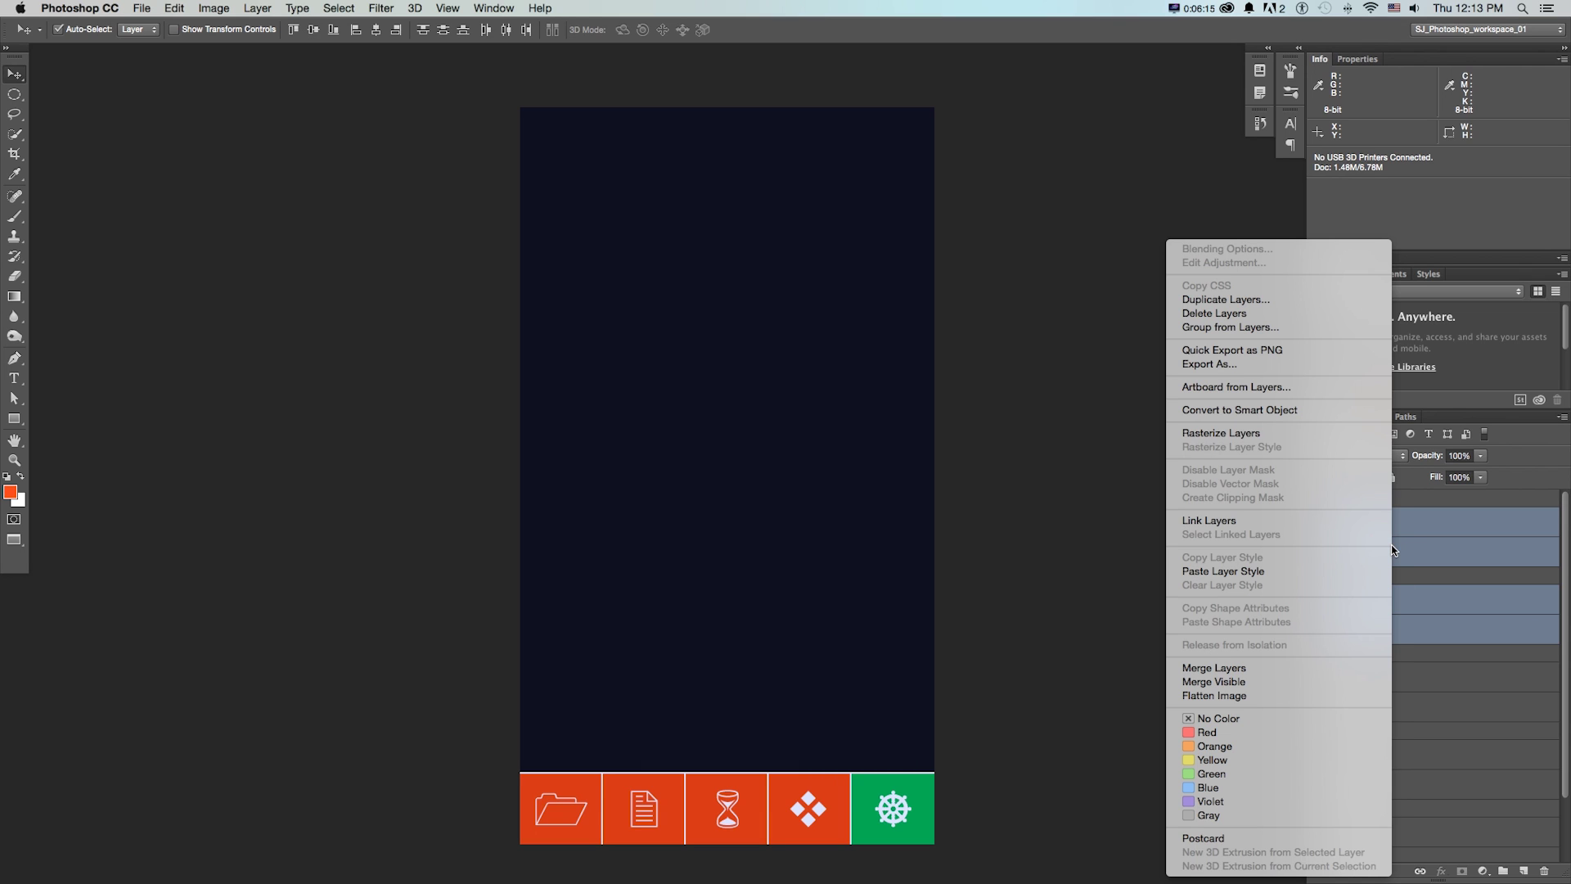
pyautogui.click(1265, 352)
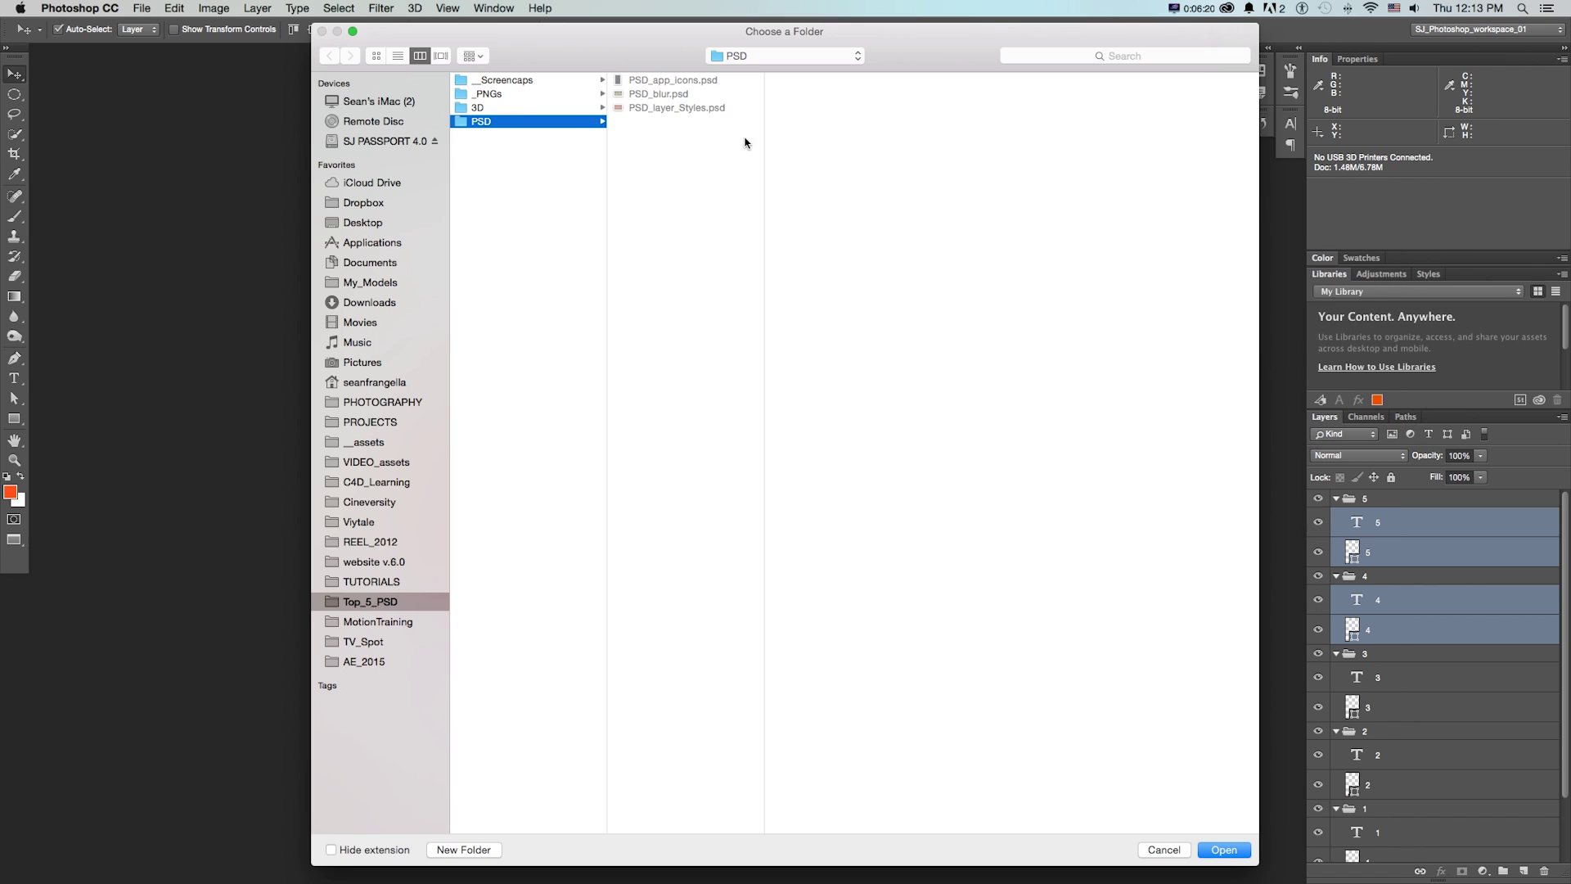
pyautogui.click(505, 95)
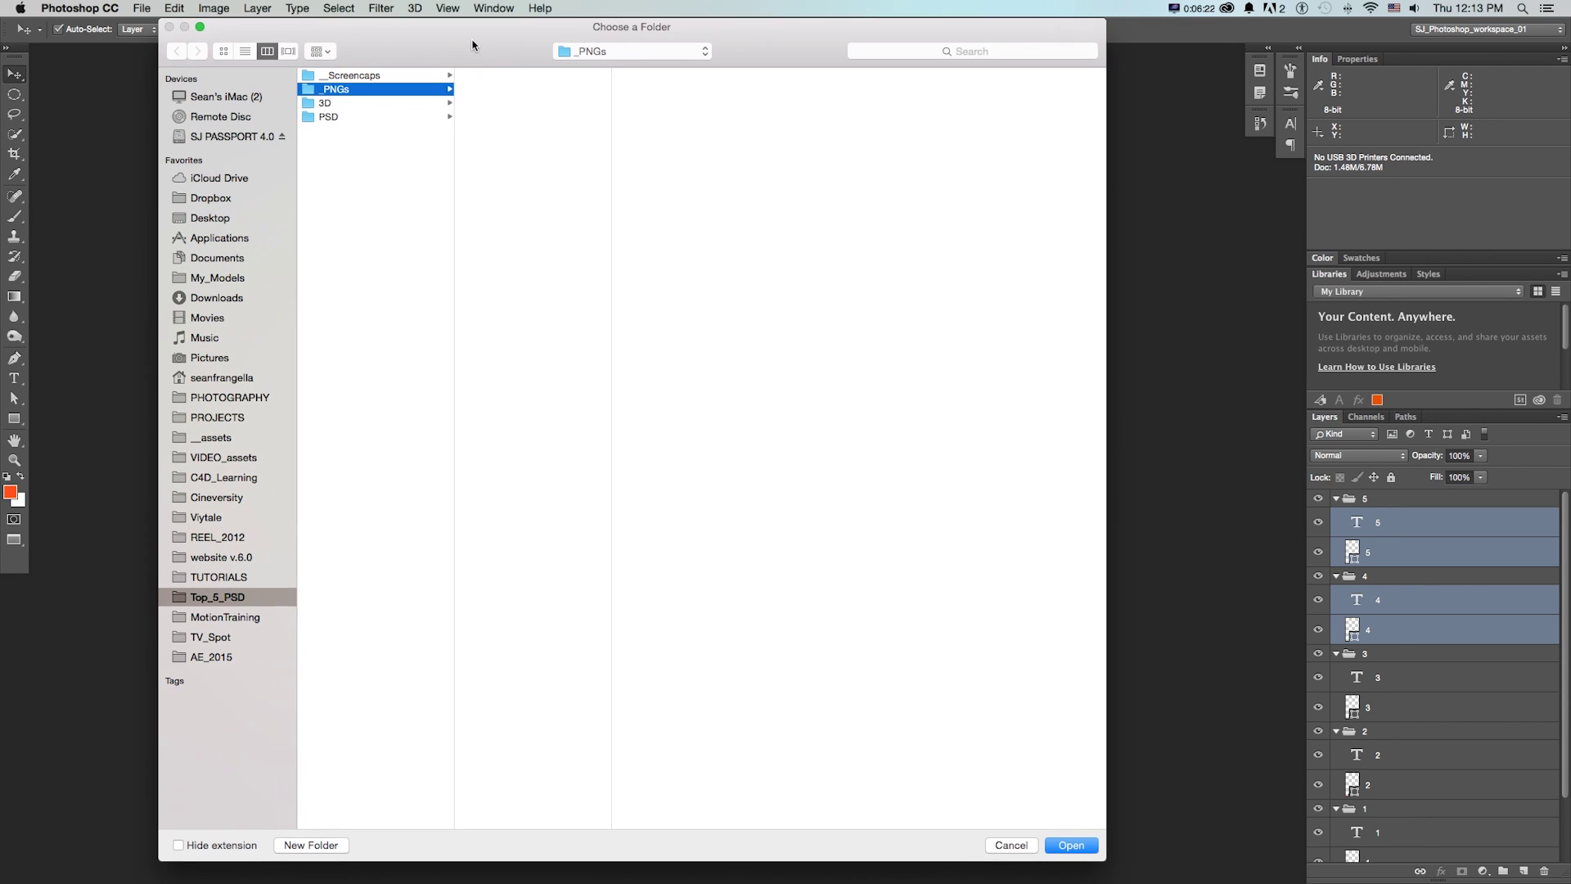
pyautogui.click(1057, 846)
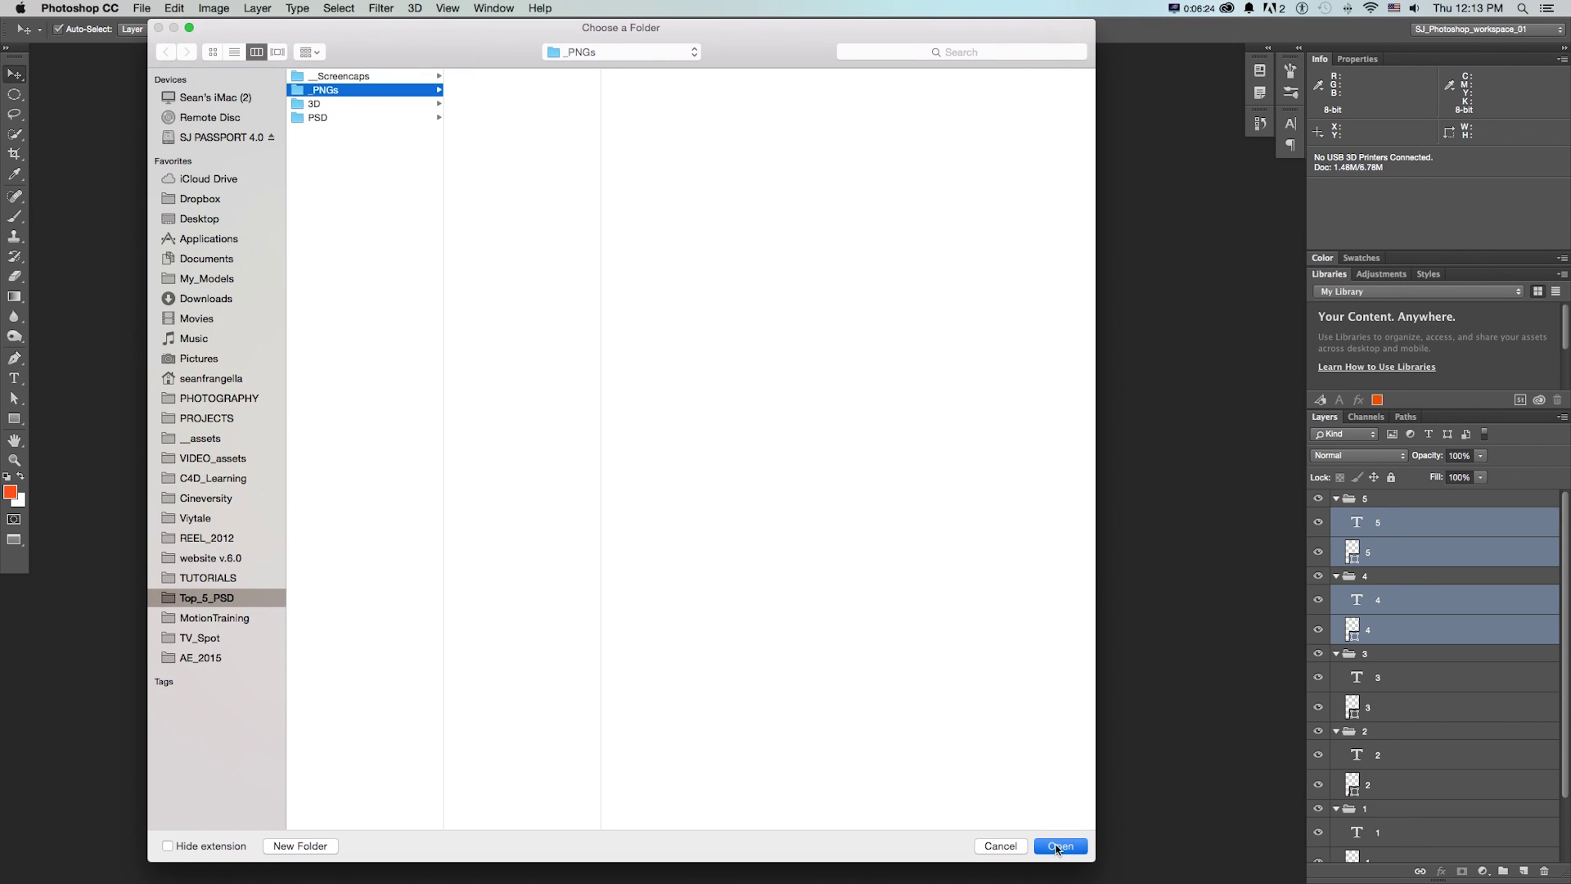
# Preview 4-1.png, 4.png, 5-1.png and 5.png in Finder's Quick Look, then return to Photoshop
pyautogui.press('super+Tab')
pyautogui.press('super+Tab')
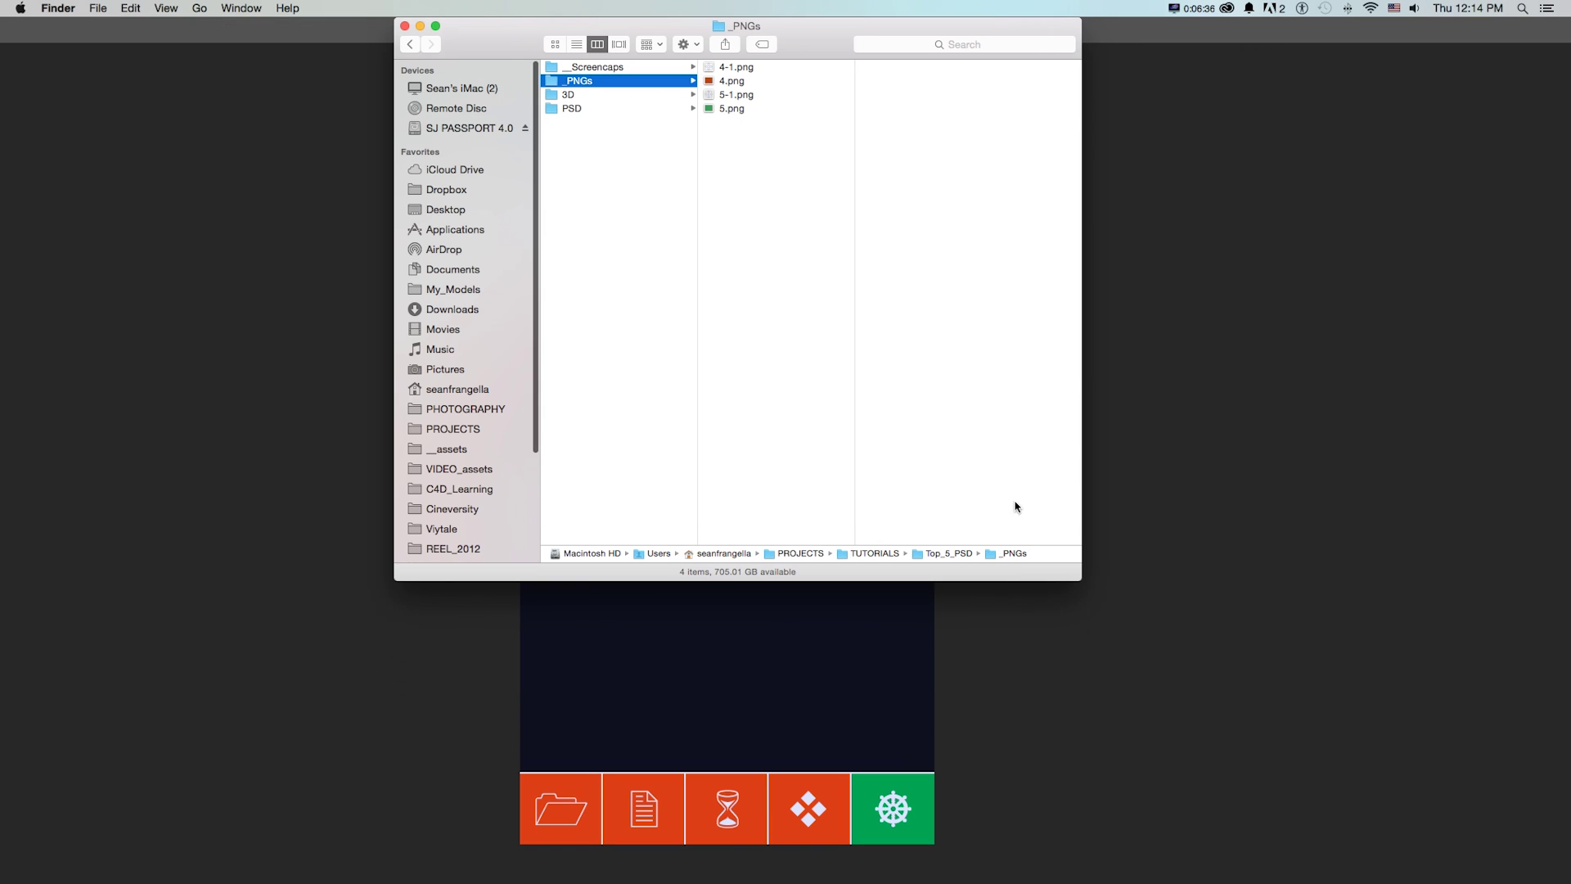
pyautogui.moveTo(790, 43); pyautogui.dragTo(596, 183)
pyautogui.click(602, 211)
pyautogui.press('space')
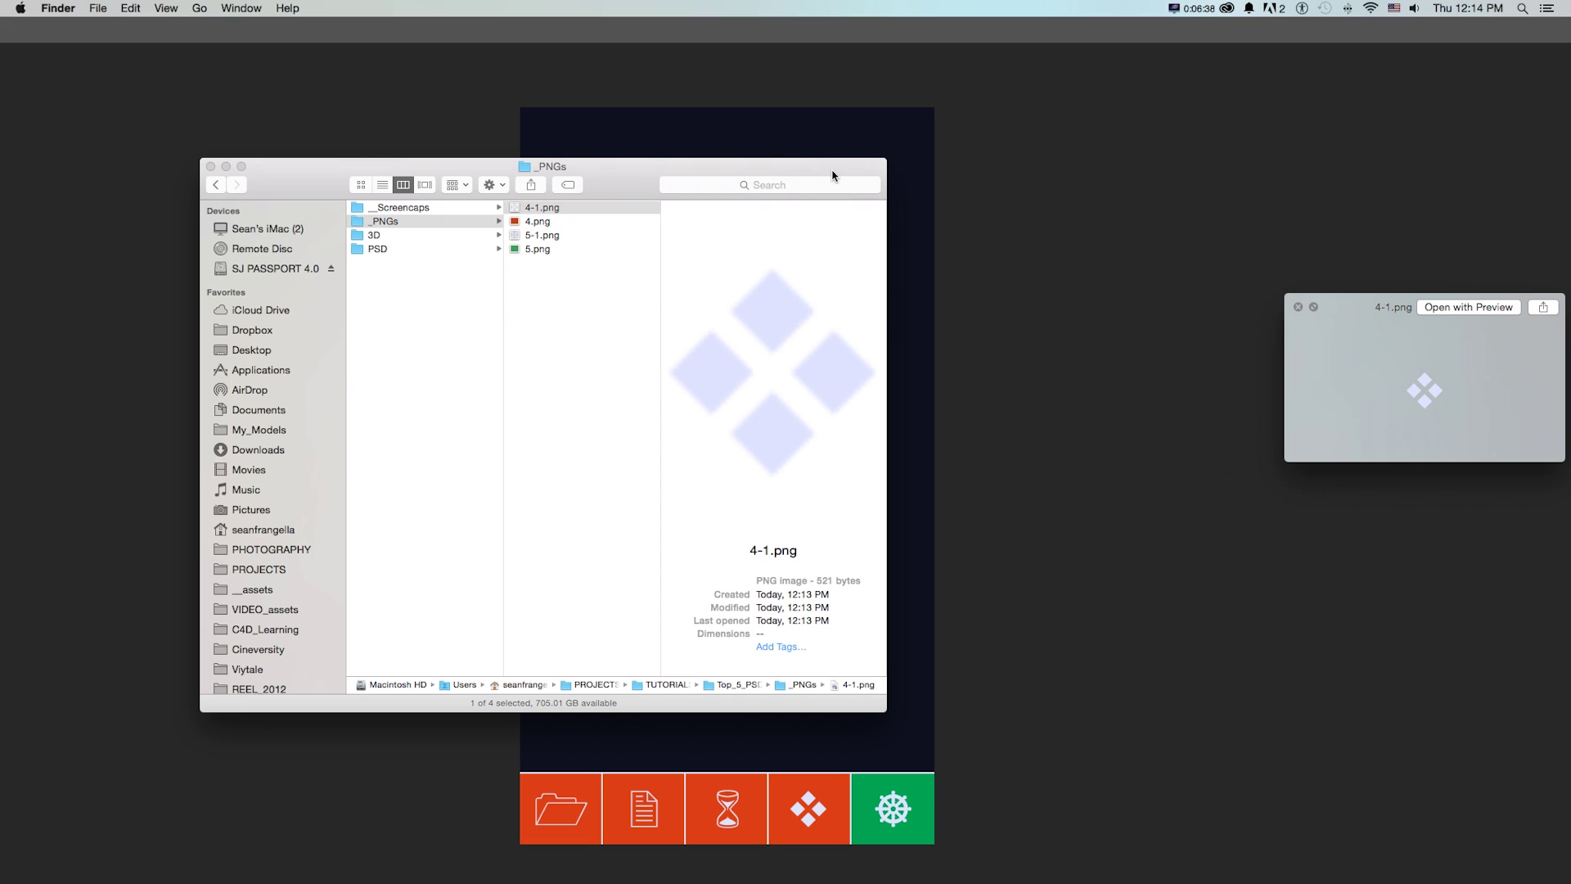
pyautogui.press('Down')
pyautogui.press('Down')
pyautogui.press('Down')
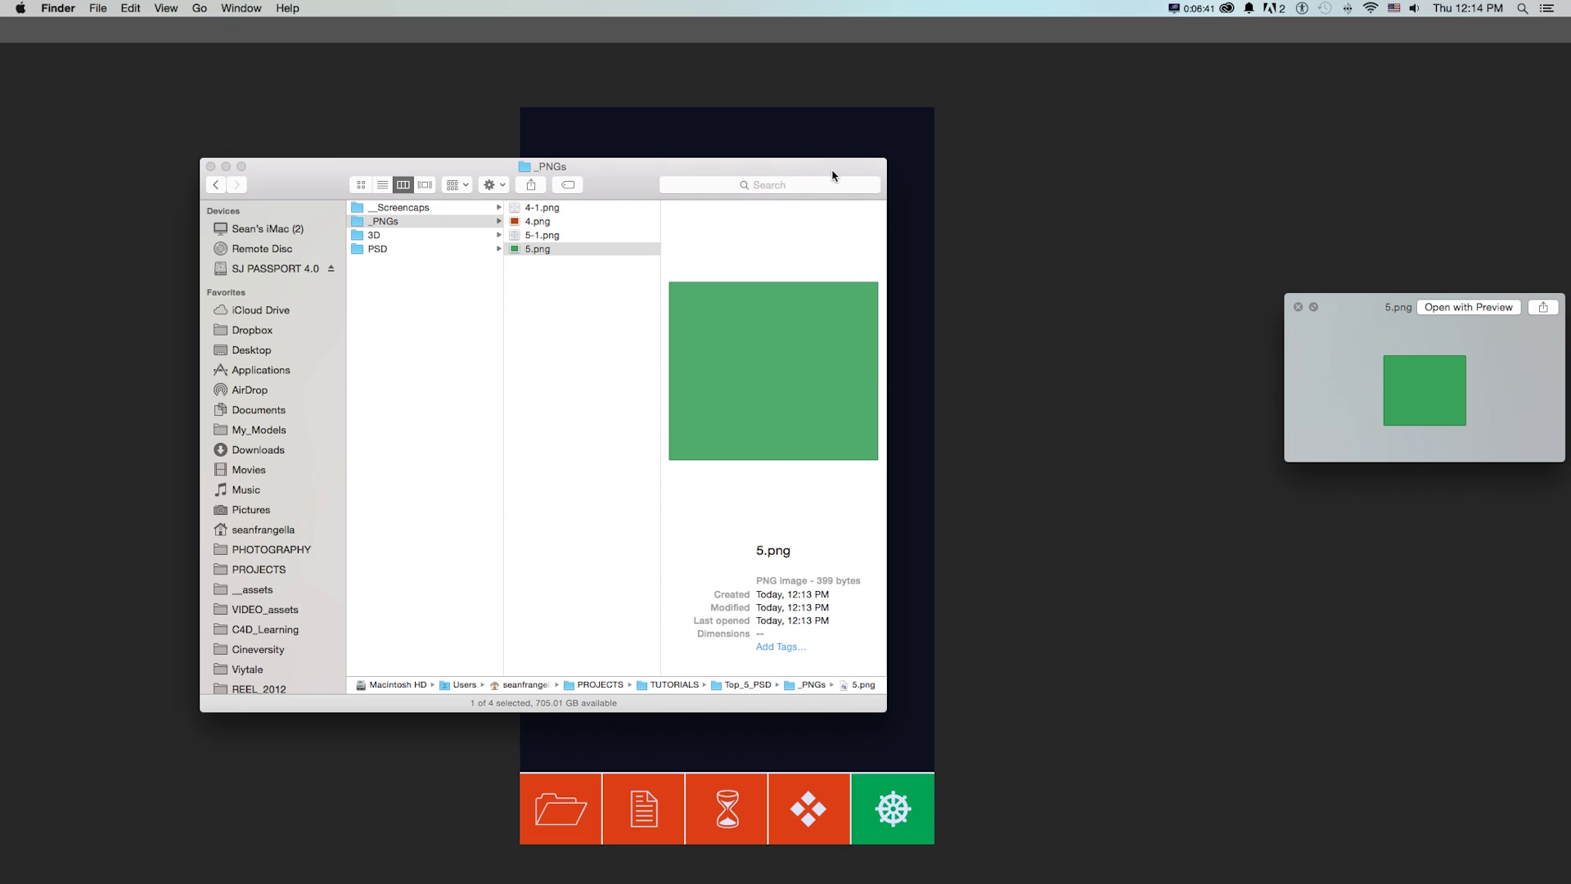
pyautogui.press('Up')
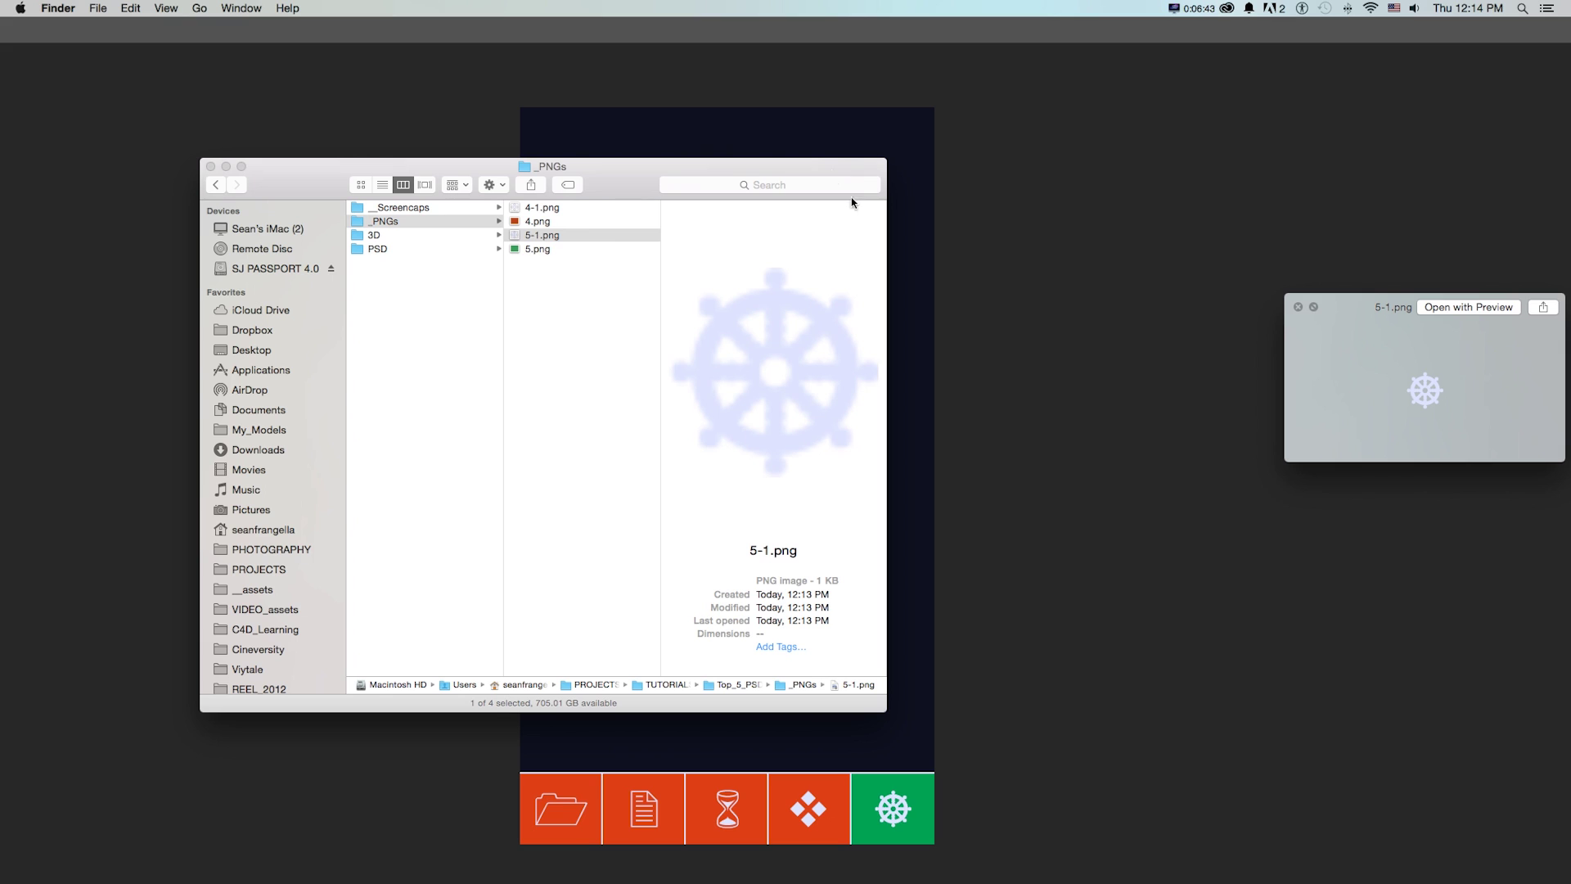
pyautogui.click(556, 211)
pyautogui.click(986, 360)
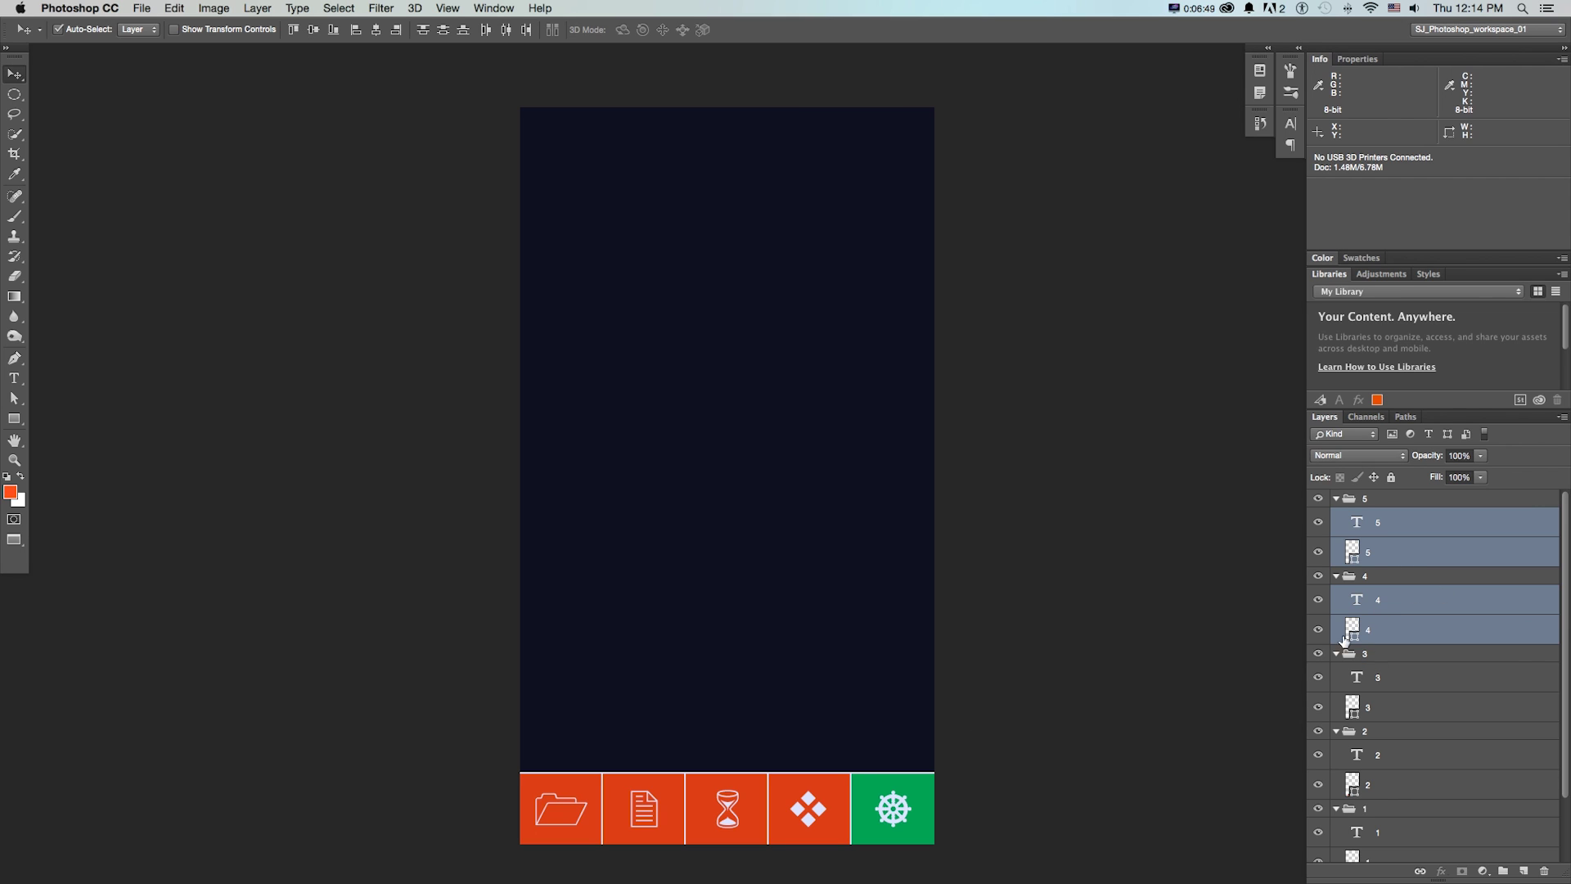
# Try dragging icons 4 and 5 and the diamond icon up the canvas, undoing each move
pyautogui.moveTo(819, 793); pyautogui.dragTo(801, 598)
pyautogui.press('super+z')
pyautogui.click(1407, 577)
pyautogui.click(1362, 550)
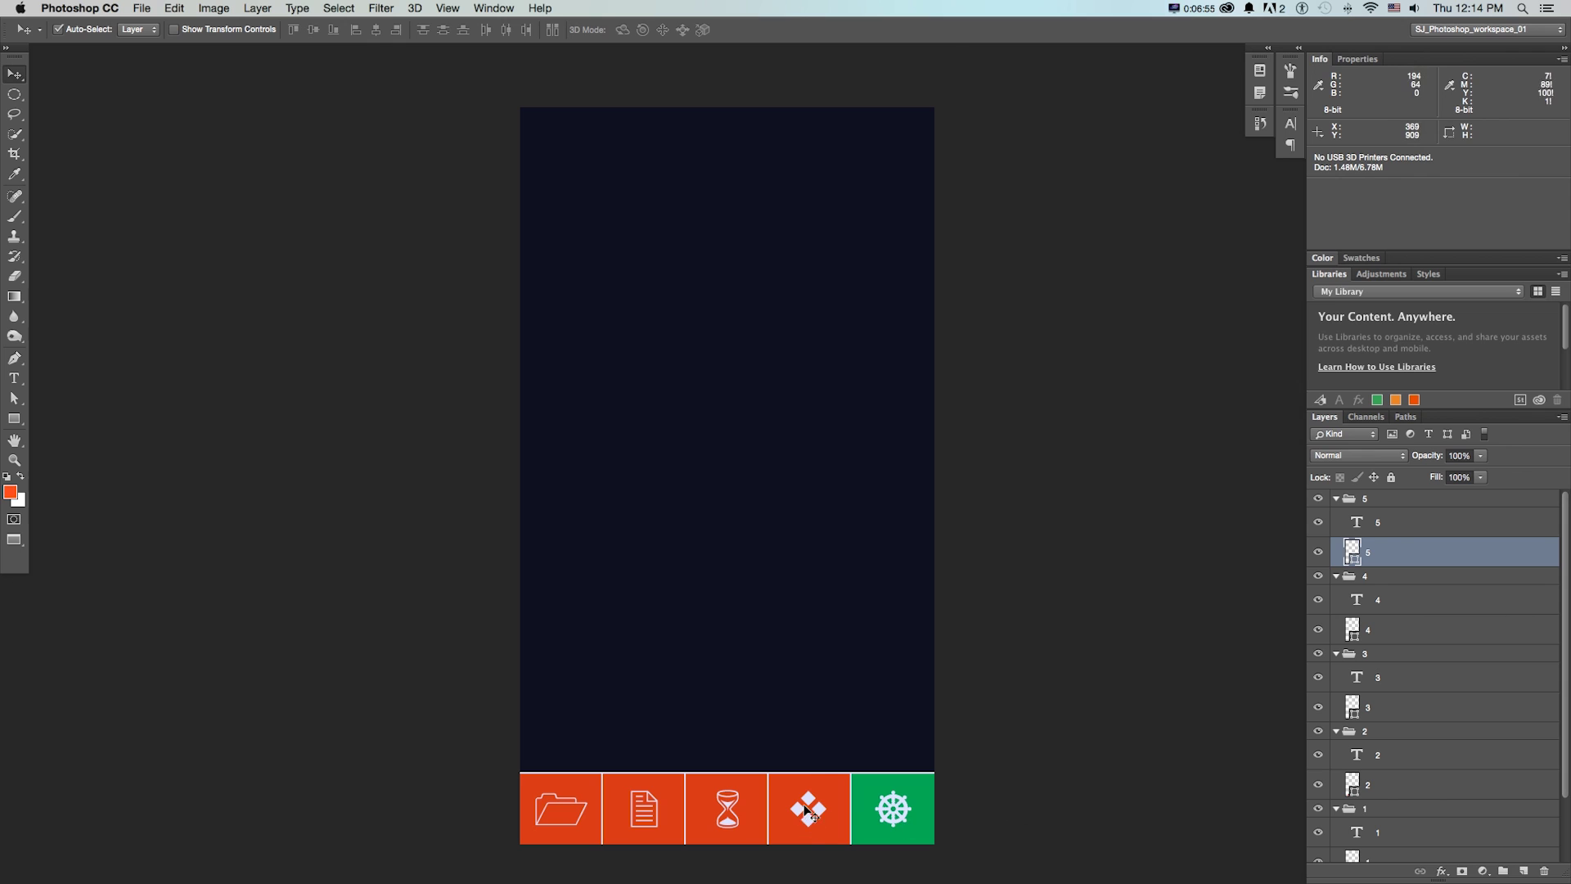
pyautogui.moveTo(808, 808); pyautogui.dragTo(809, 655)
pyautogui.press('super+z')
# Select the text and image layers of icon groups 5 through 1
pyautogui.click(1378, 522)
pyautogui.keyDown('super'); pyautogui.click(1368, 552); pyautogui.keyUp('super')
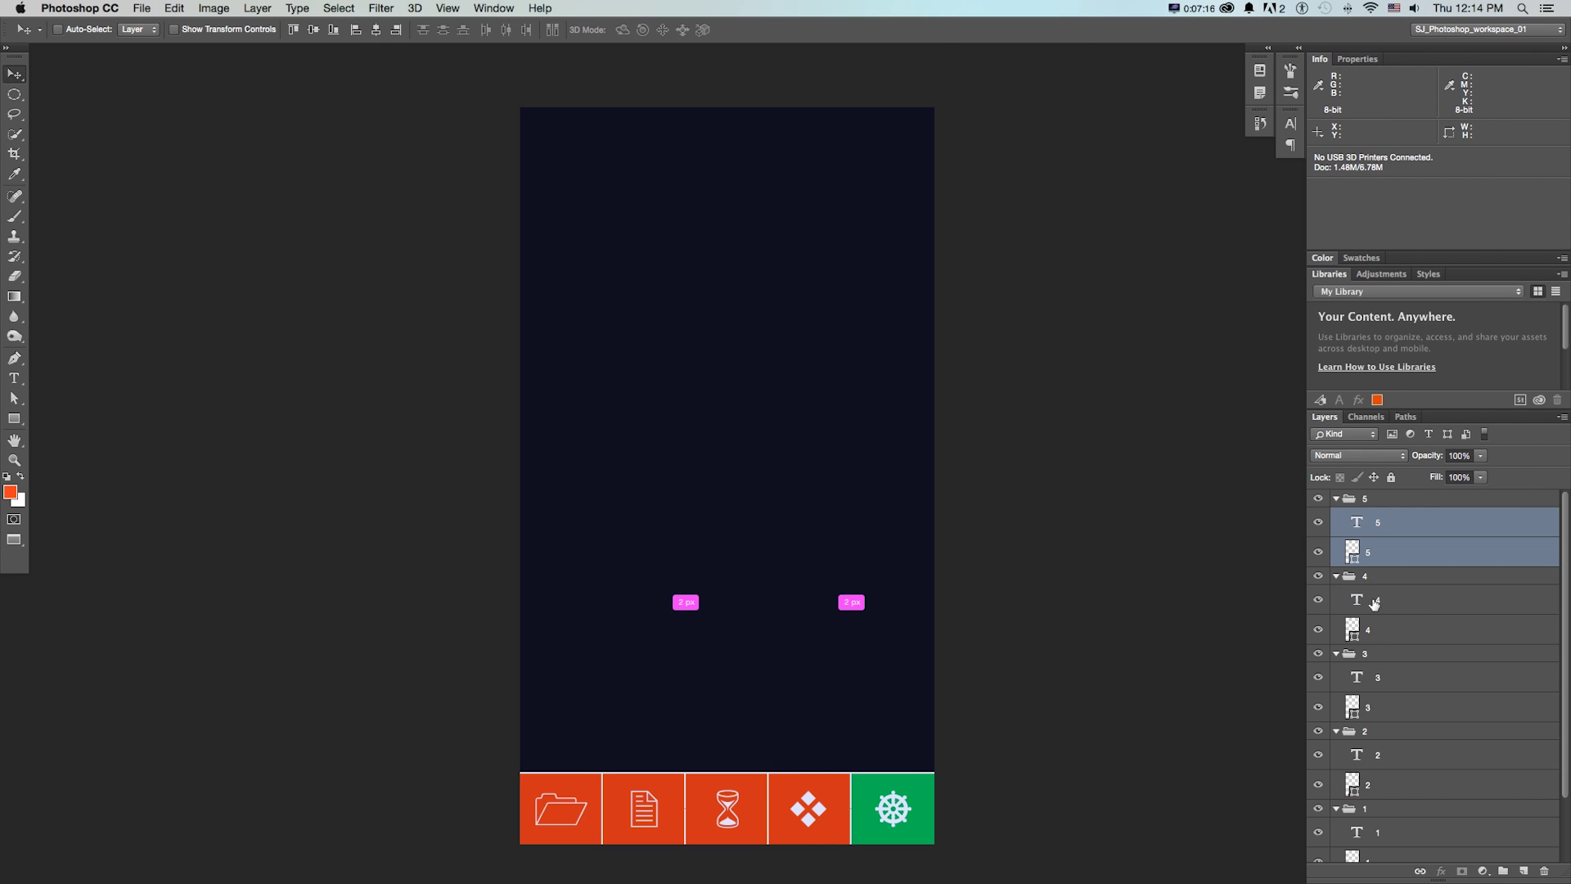
pyautogui.keyDown('super'); pyautogui.click(1378, 599); pyautogui.keyUp('super')
pyautogui.keyDown('super'); pyautogui.click(1367, 629); pyautogui.keyUp('super')
pyautogui.keyDown('super'); pyautogui.click(1378, 677); pyautogui.keyUp('super')
pyautogui.keyDown('super'); pyautogui.click(1367, 706); pyautogui.keyUp('super')
pyautogui.scroll(-2, 1383, 695)
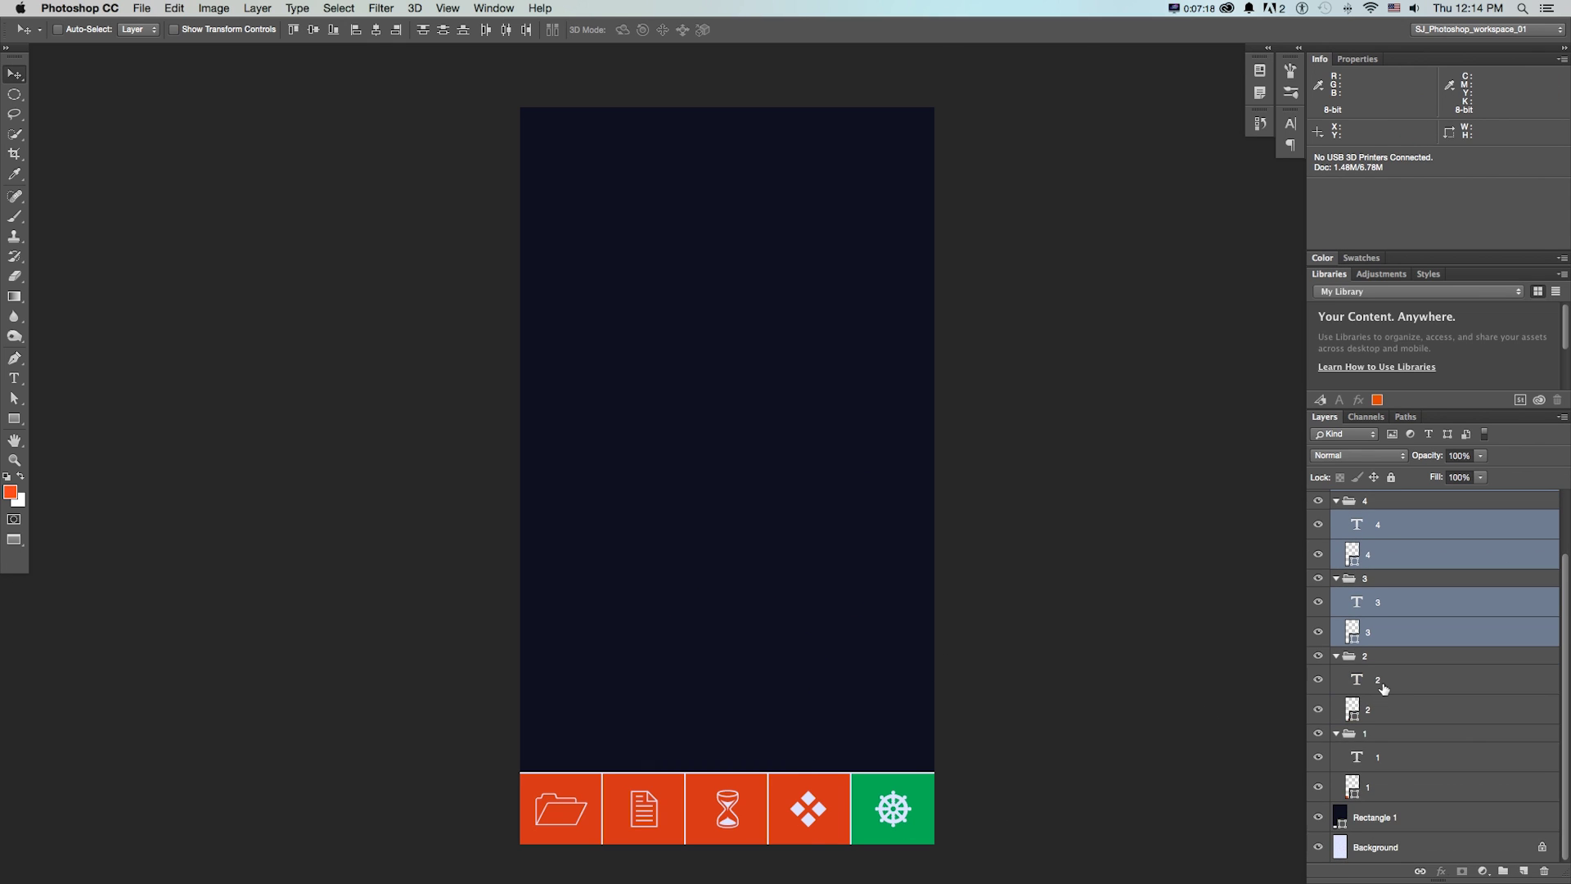
pyautogui.keyDown('super'); pyautogui.click(1378, 677); pyautogui.keyUp('super')
pyautogui.keyDown('super'); pyautogui.click(1367, 707); pyautogui.keyUp('super')
pyautogui.keyDown('super'); pyautogui.click(1377, 754); pyautogui.keyUp('super')
pyautogui.keyDown('super'); pyautogui.click(1367, 784); pyautogui.keyUp('super')
# Quick Export the selected layers as PNGs into the _PNGs folder
pyautogui.rightClick(1454, 507)
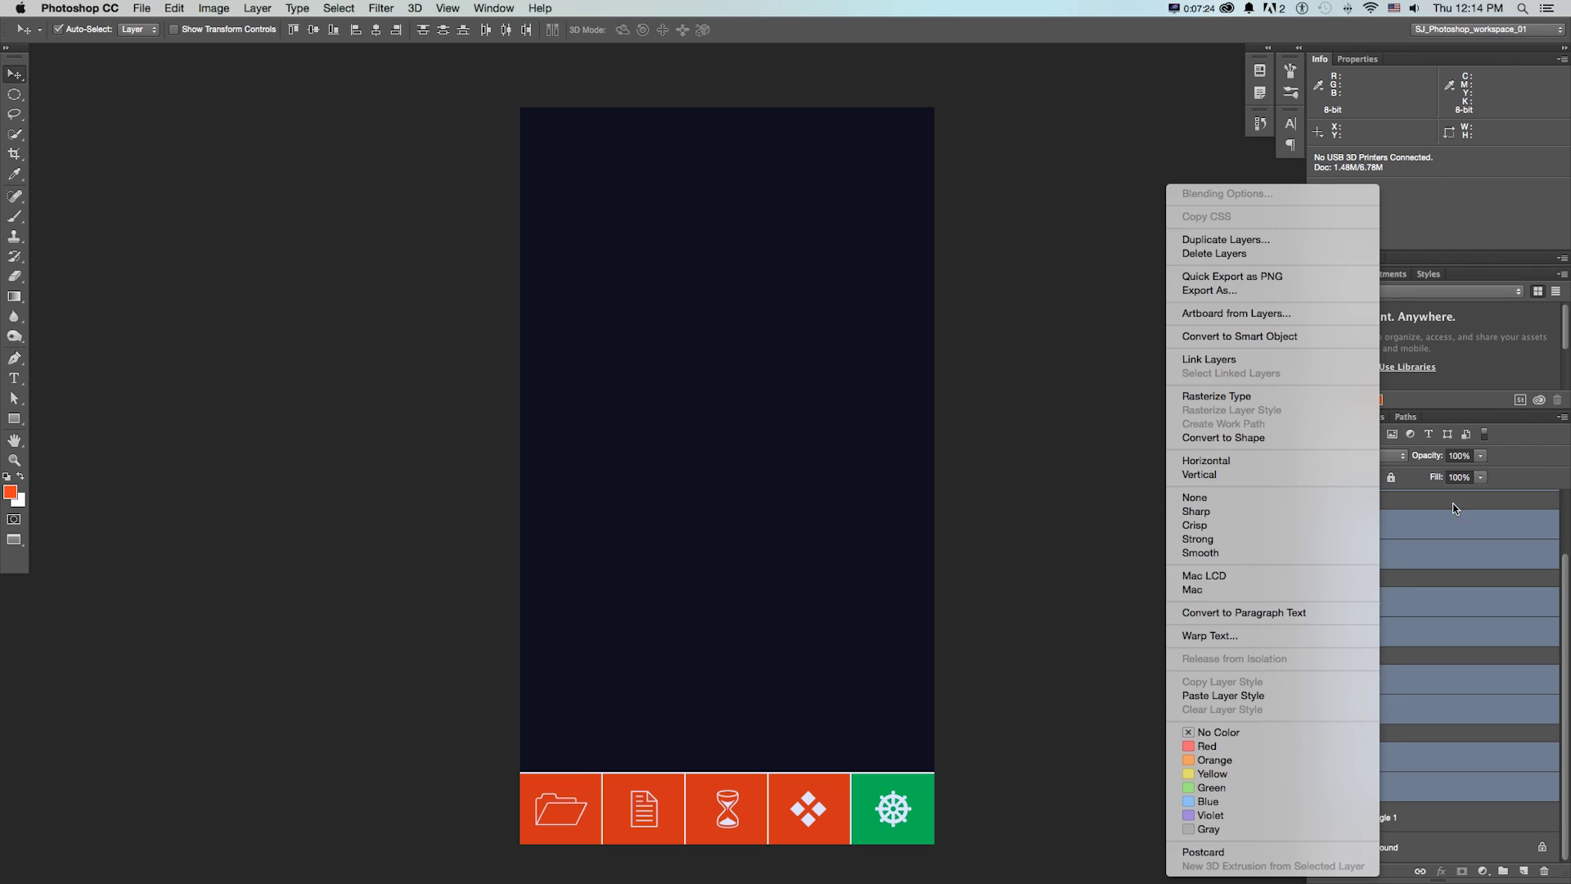
pyautogui.click(1245, 280)
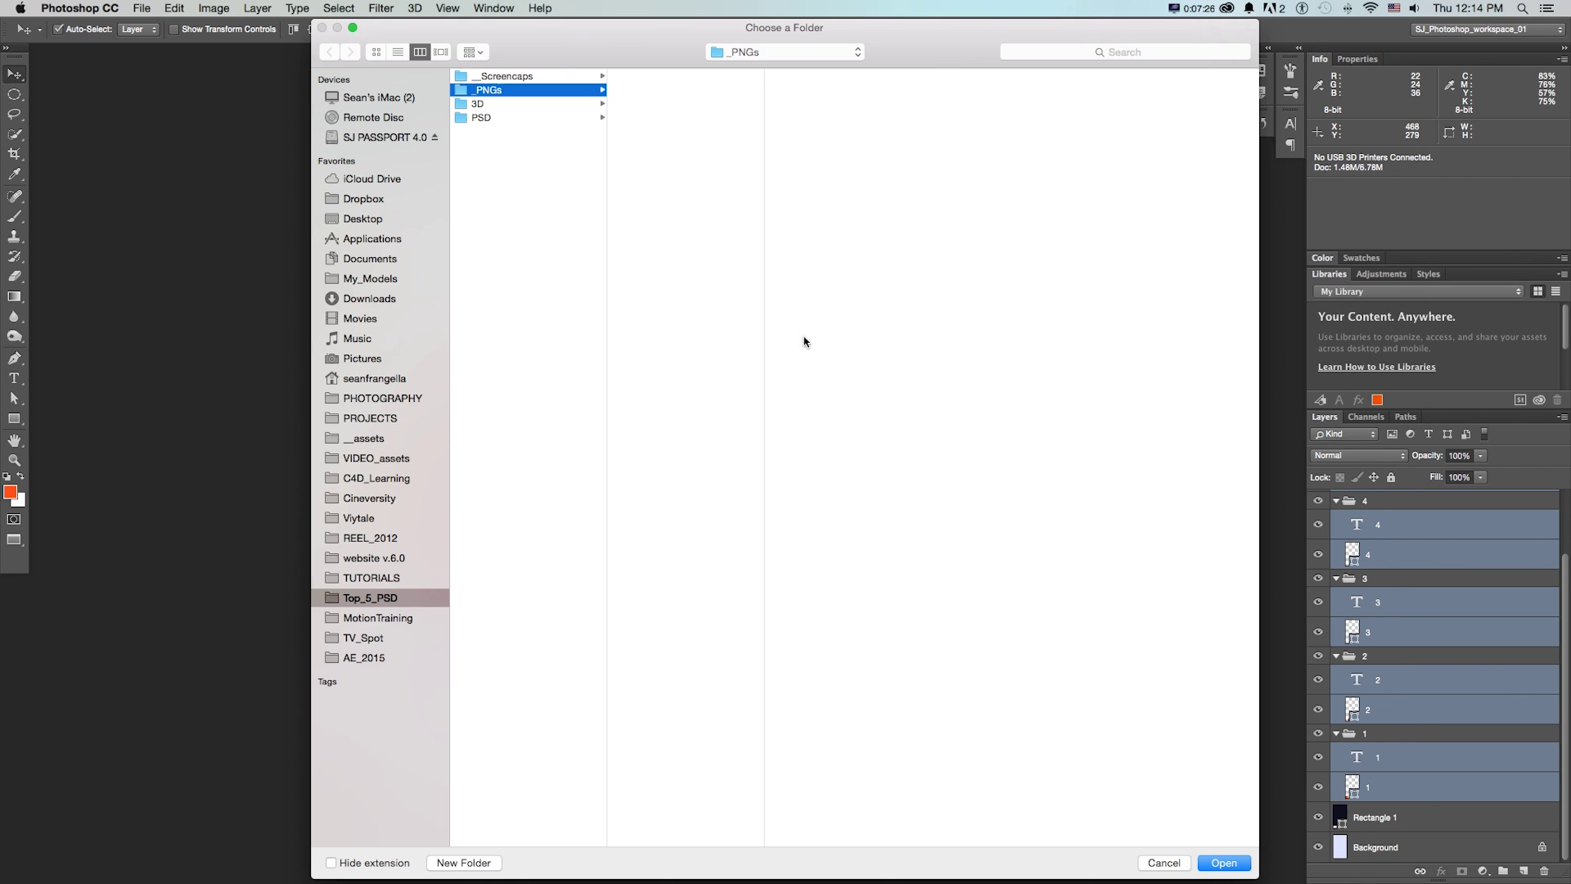
pyautogui.click(1224, 862)
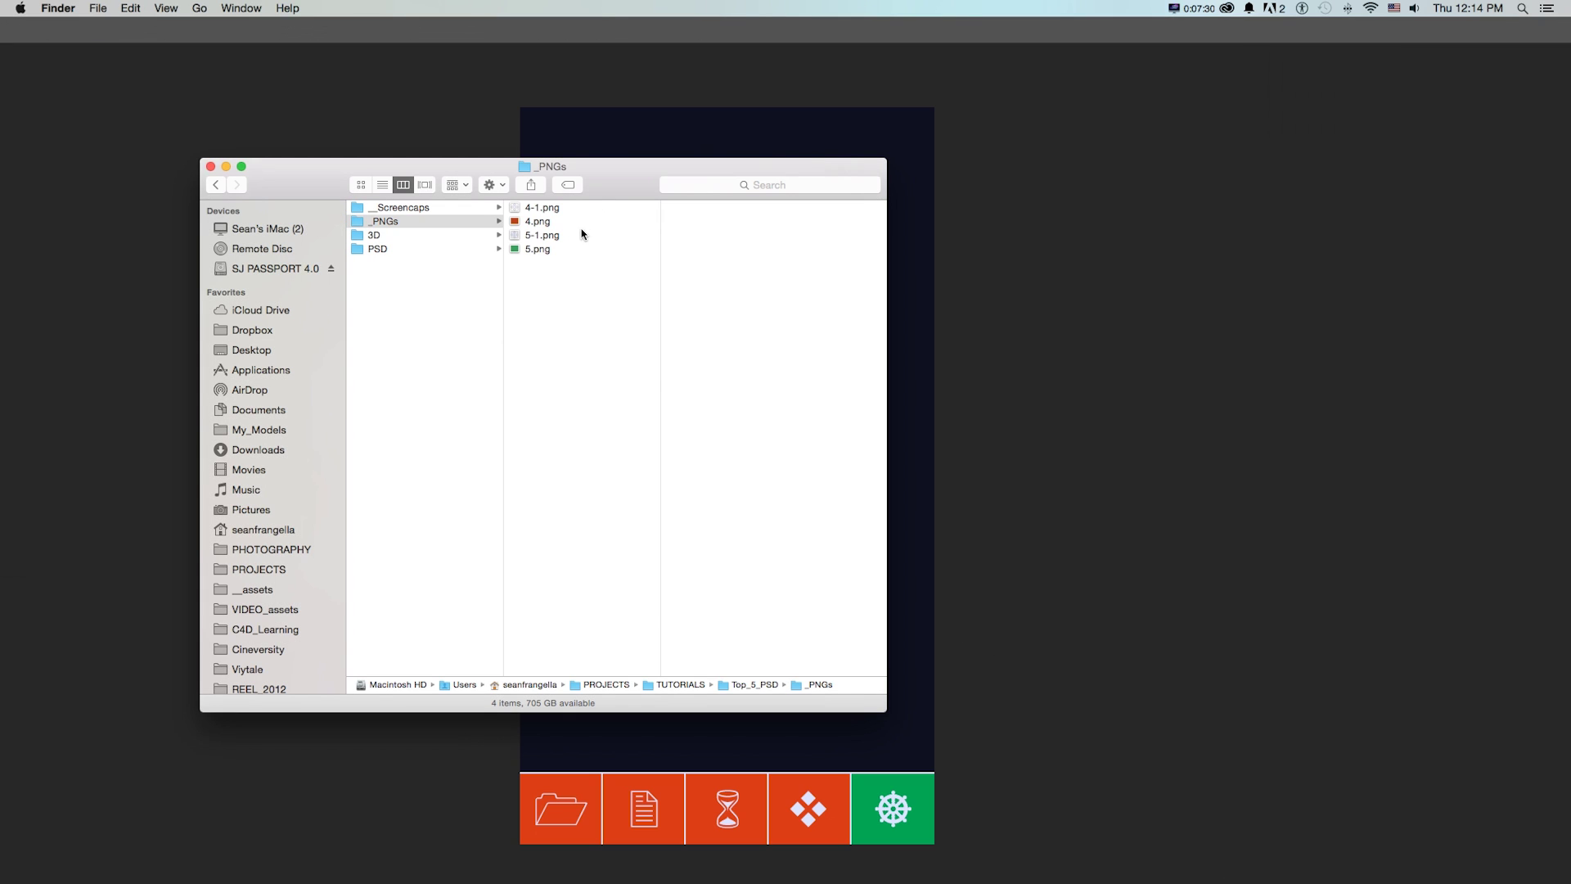
# Preview the exported PNGs in the _PNGs folder with Quick Look
pyautogui.click(556, 209)
pyautogui.press('space')
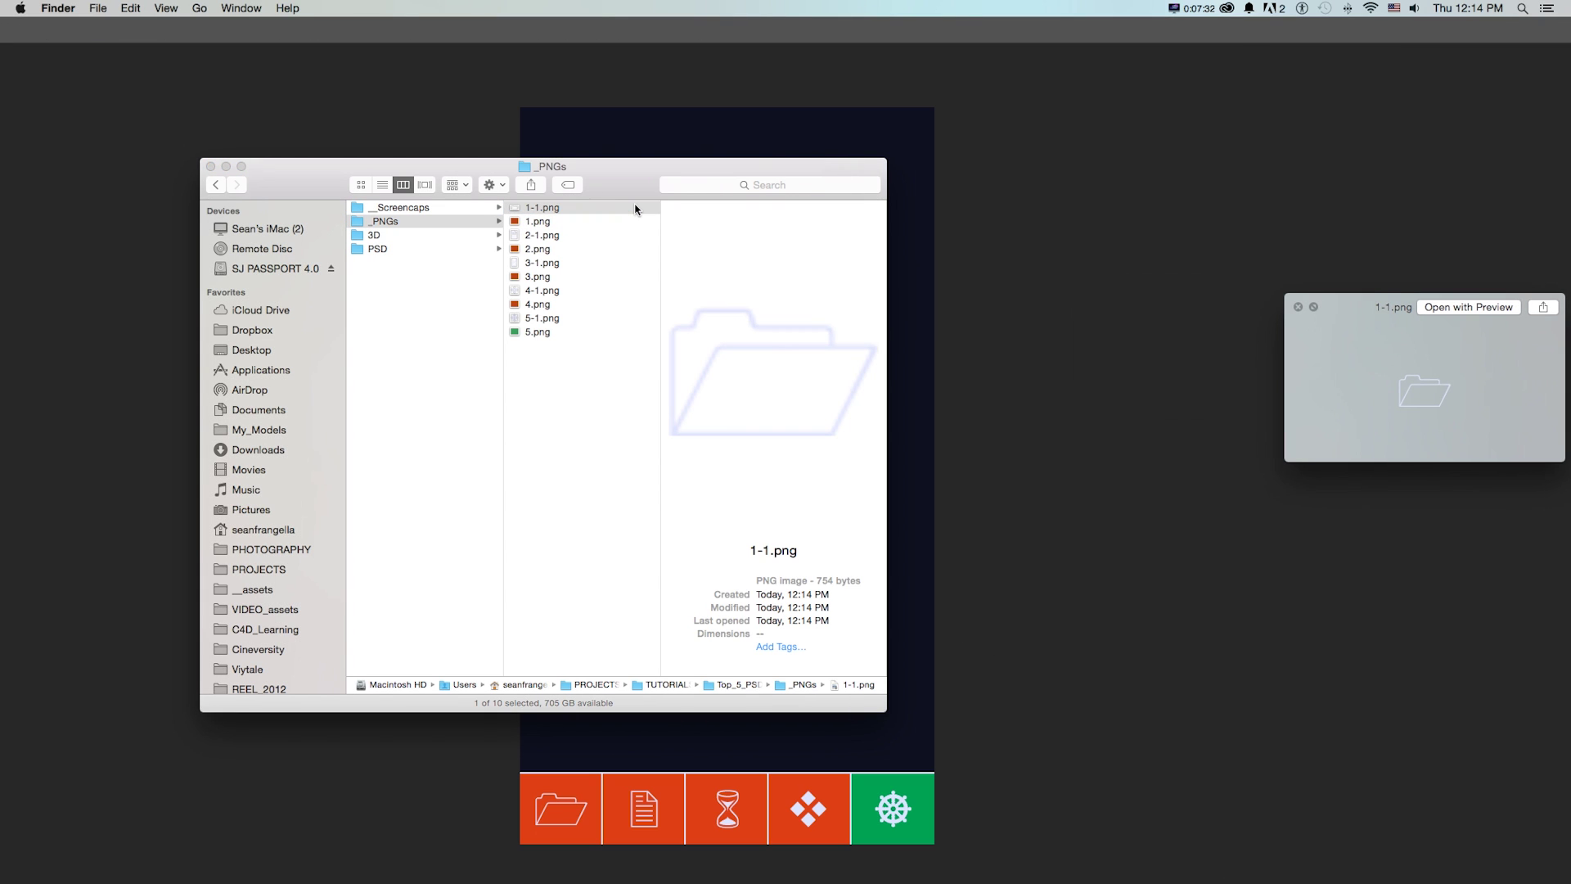
pyautogui.press('Down')
pyautogui.press('Down')
pyautogui.press('Down')
pyautogui.press('Down')
pyautogui.press('Down')
pyautogui.press('Down')
pyautogui.press('Down')
pyautogui.press('Down')
pyautogui.press('Down')
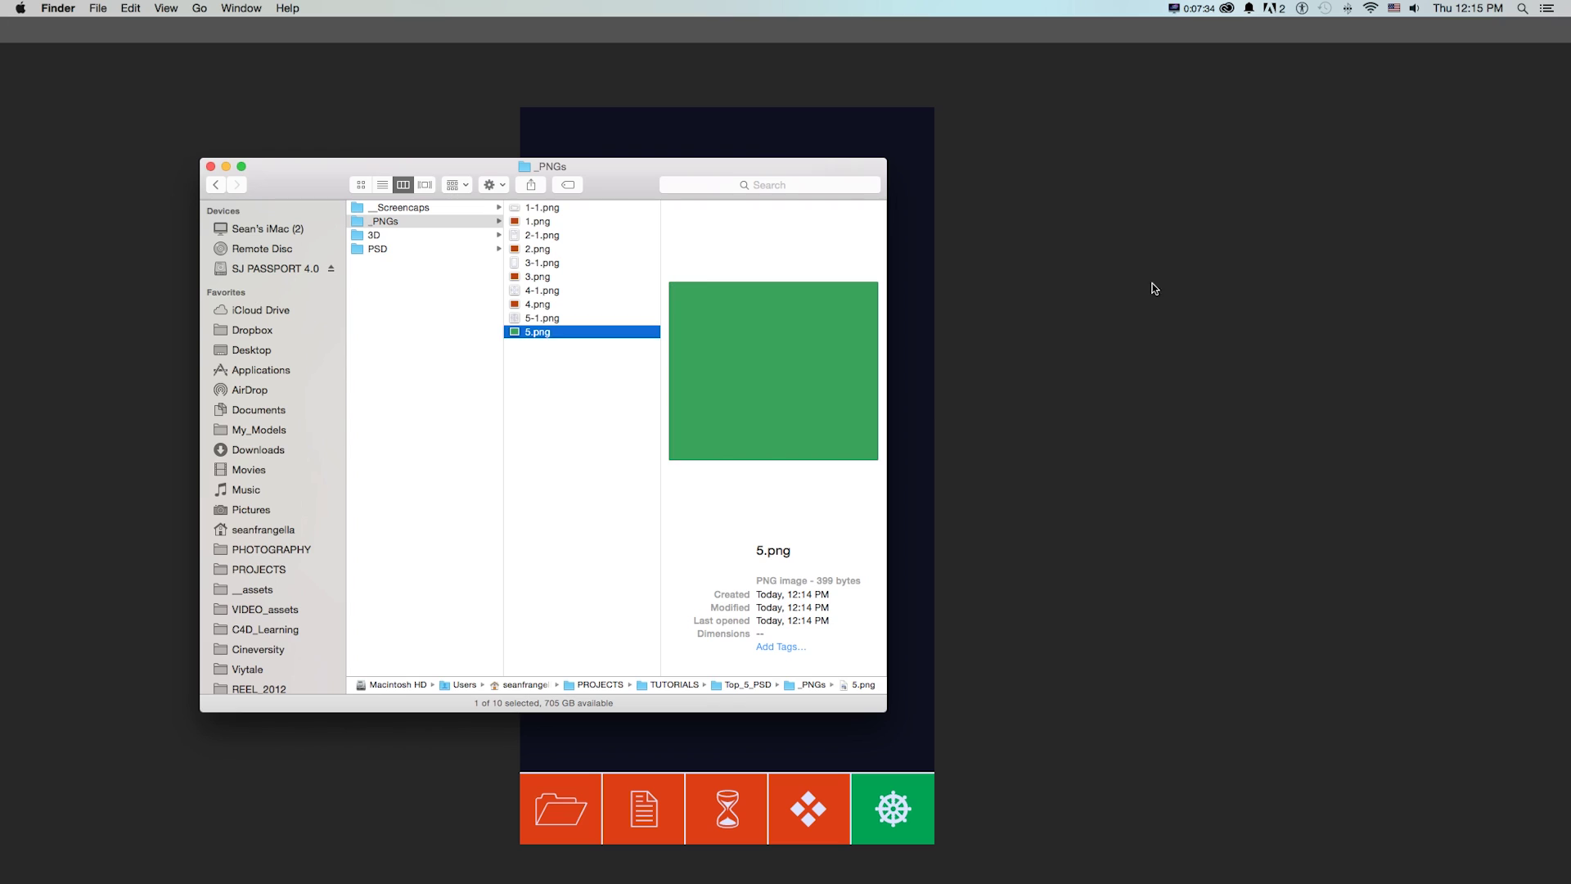
pyautogui.click(1161, 295)
# Delete all ten PNGs from _PNGs and return to Photoshop
pyautogui.press('super+Tab')
pyautogui.press('super+a')
pyautogui.press('super+BackSpace')
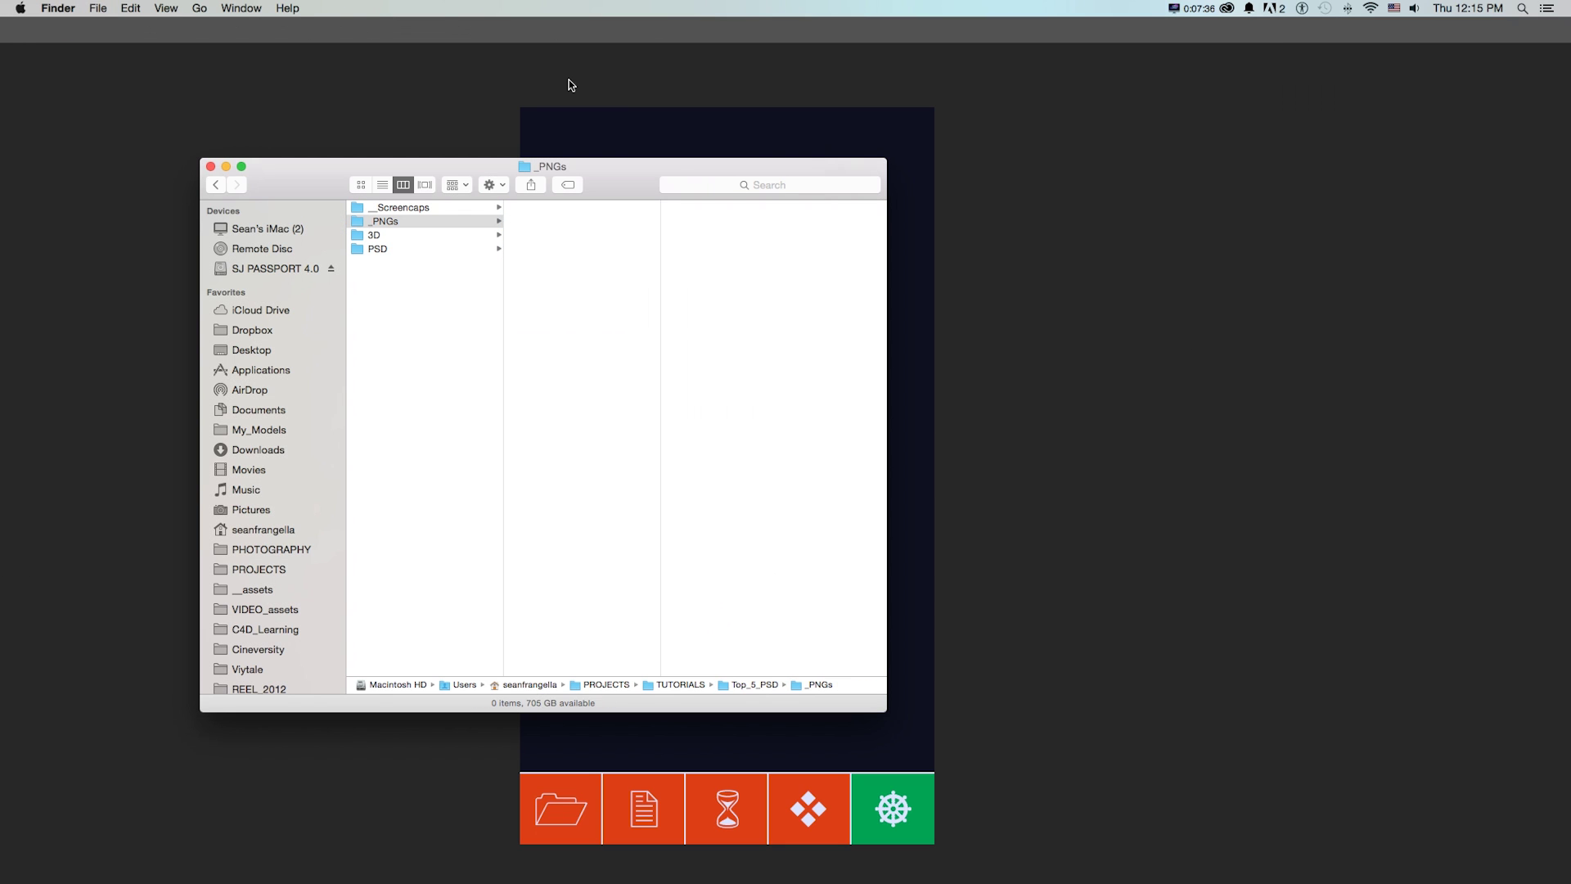
pyautogui.press('super+Tab')
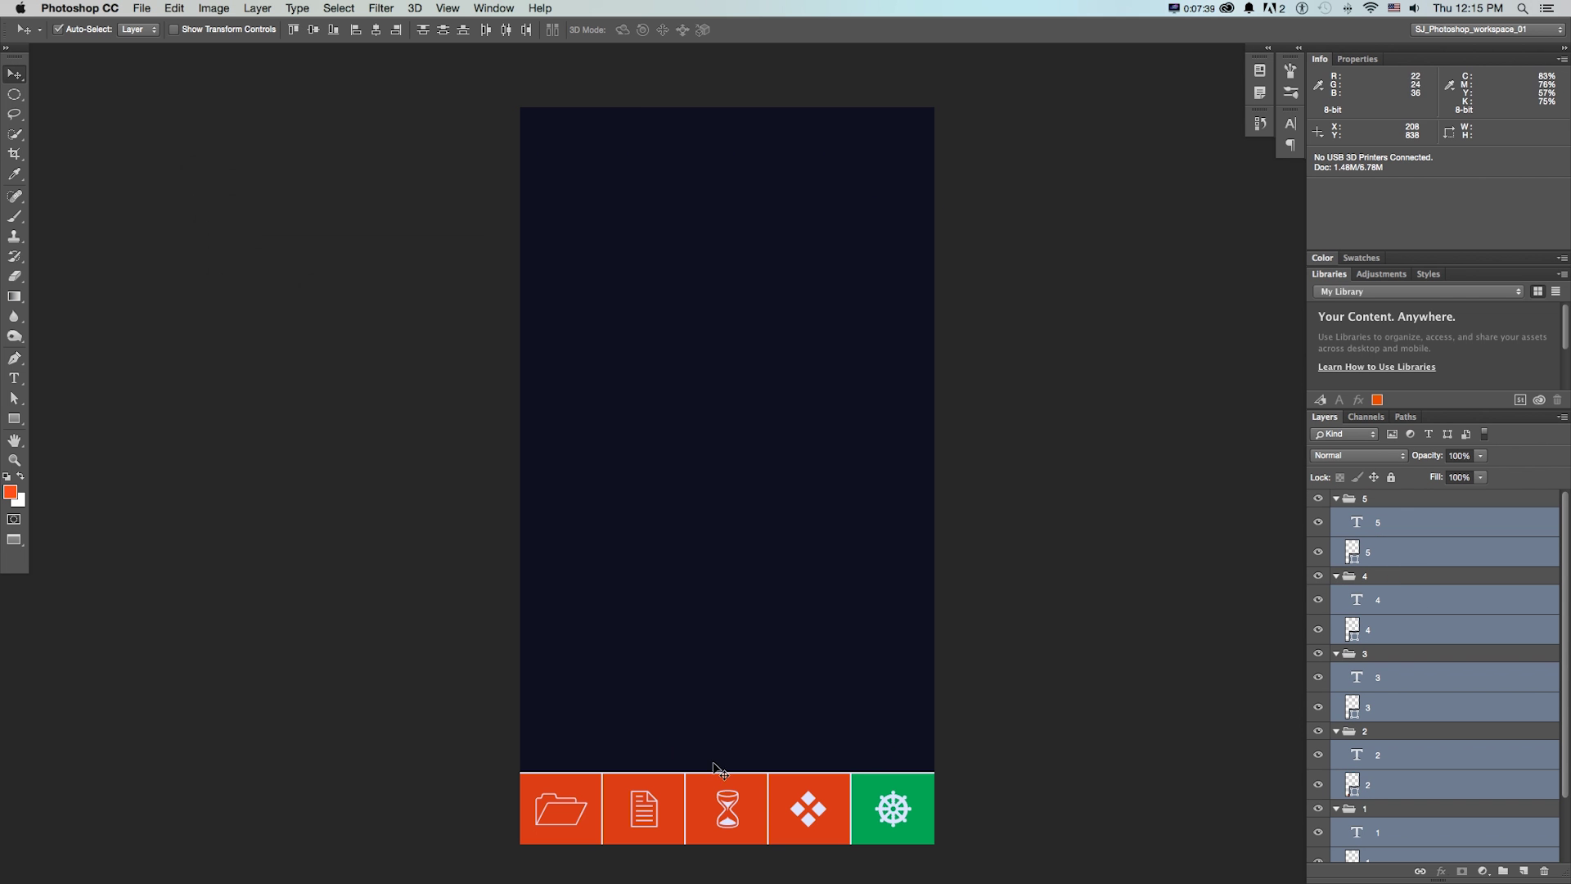
# Quick-export layer groups 5 through 1 as separate PNGs into the _PNGs folder
pyautogui.scroll(-1, 873, 787)
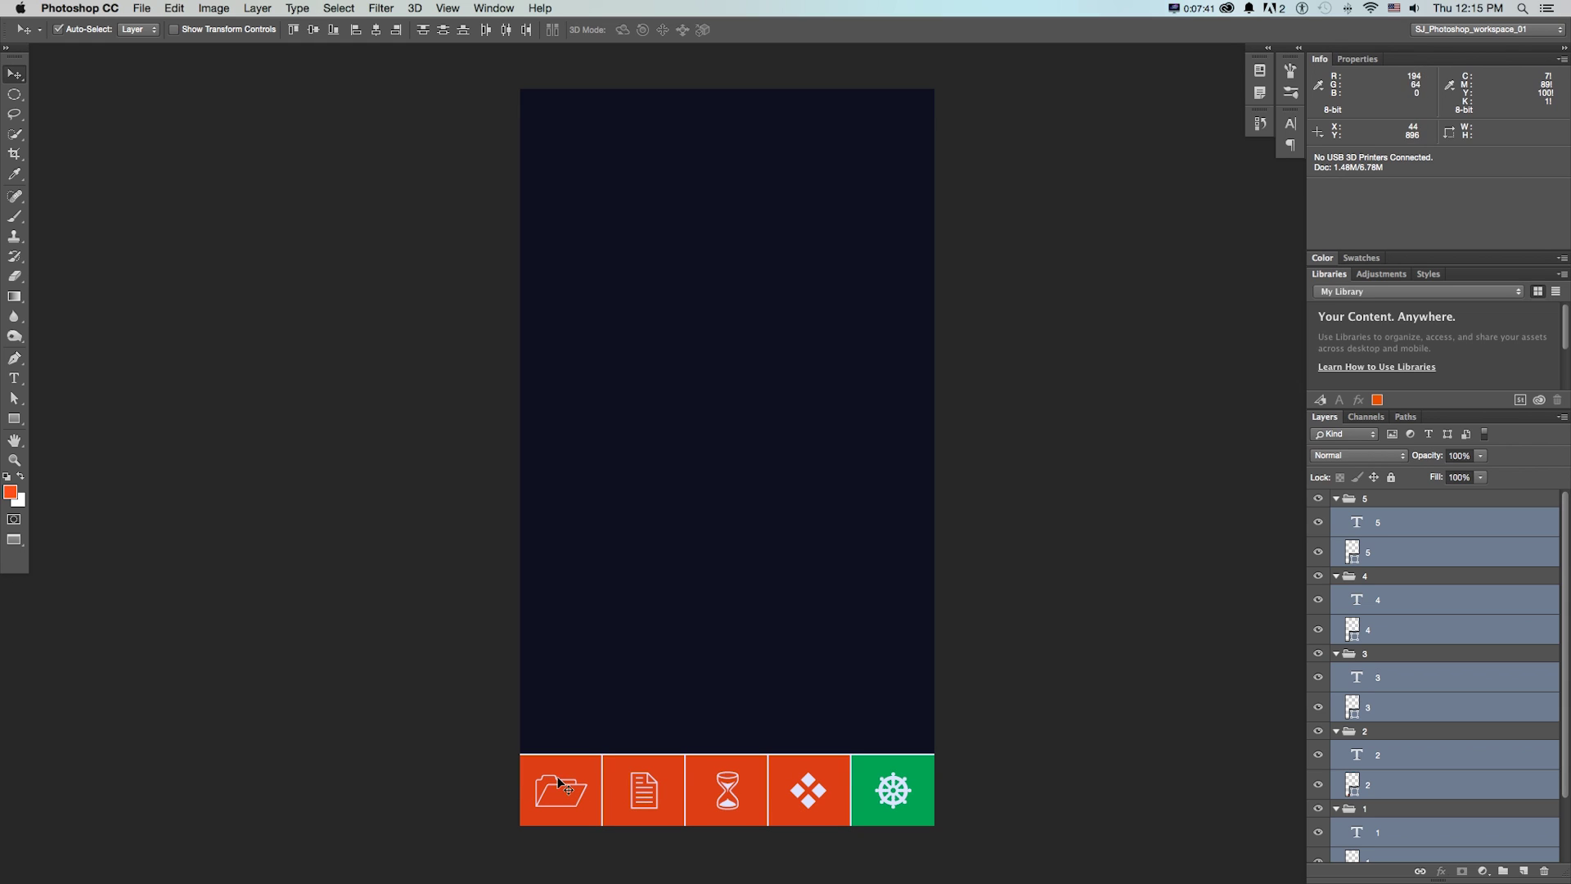
pyautogui.click(1363, 501)
pyautogui.scroll(-1, 1369, 548)
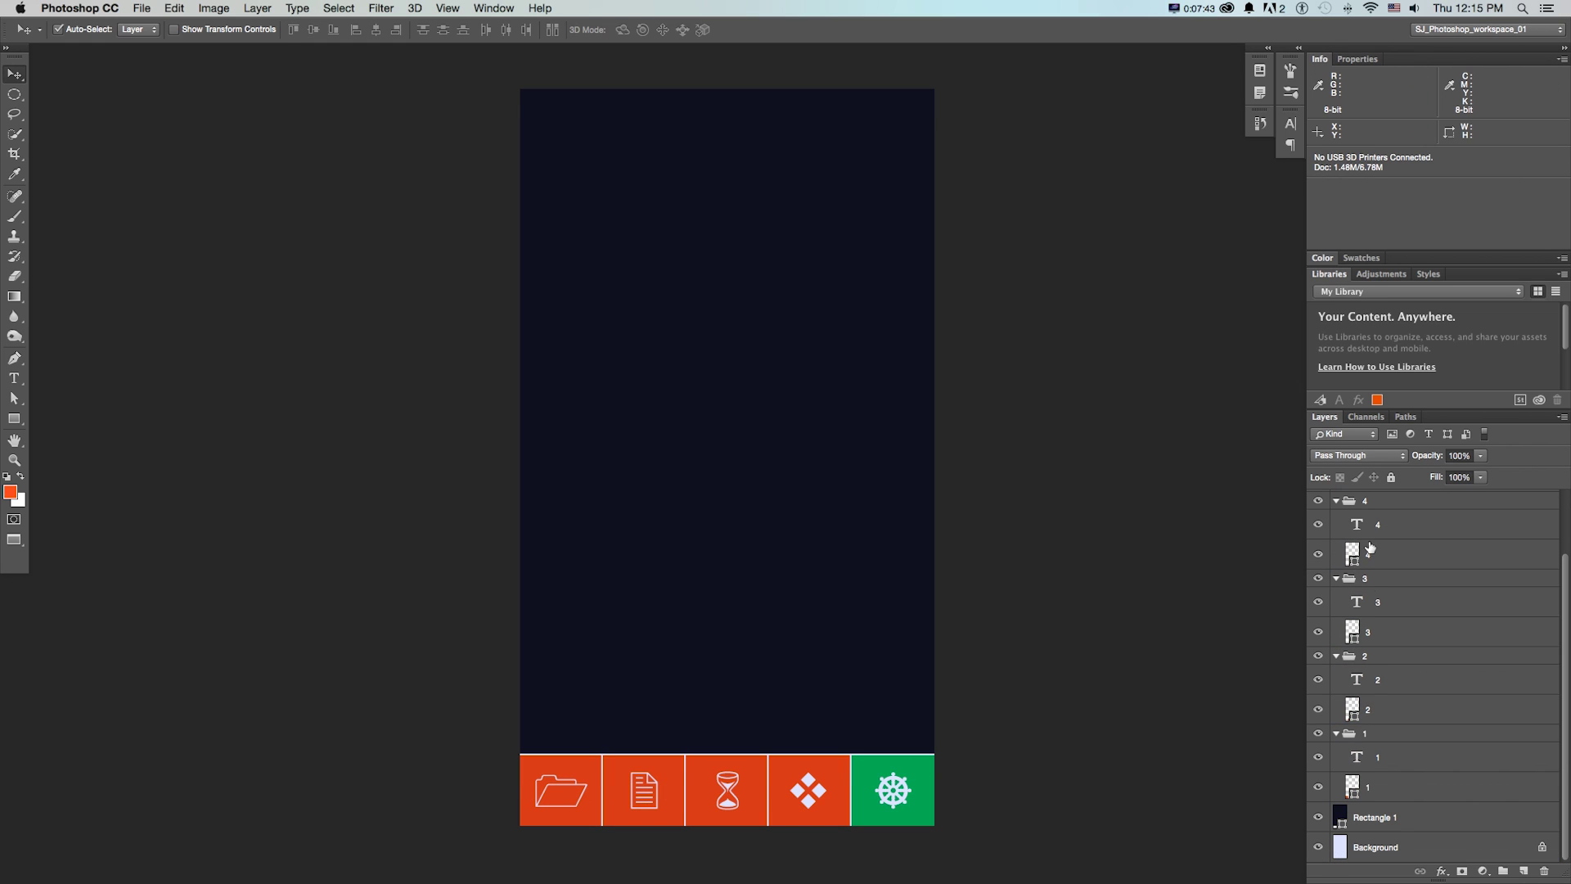
pyautogui.keyDown('shift'); pyautogui.click(1359, 742); pyautogui.keyUp('shift')
pyautogui.scroll(3, 1363, 622)
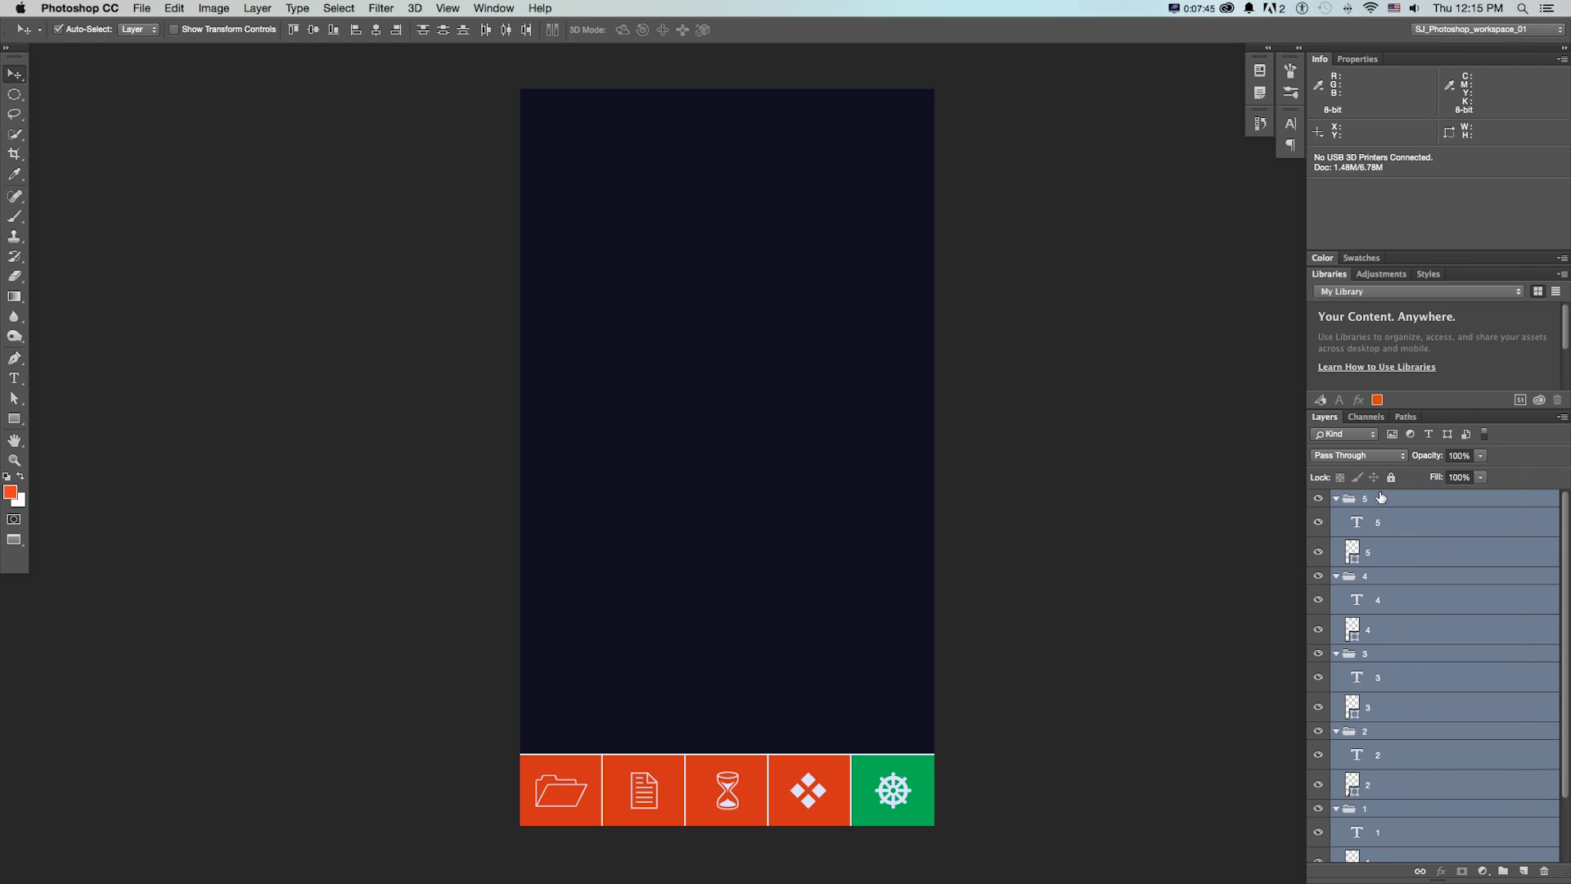
pyautogui.rightClick(1366, 502)
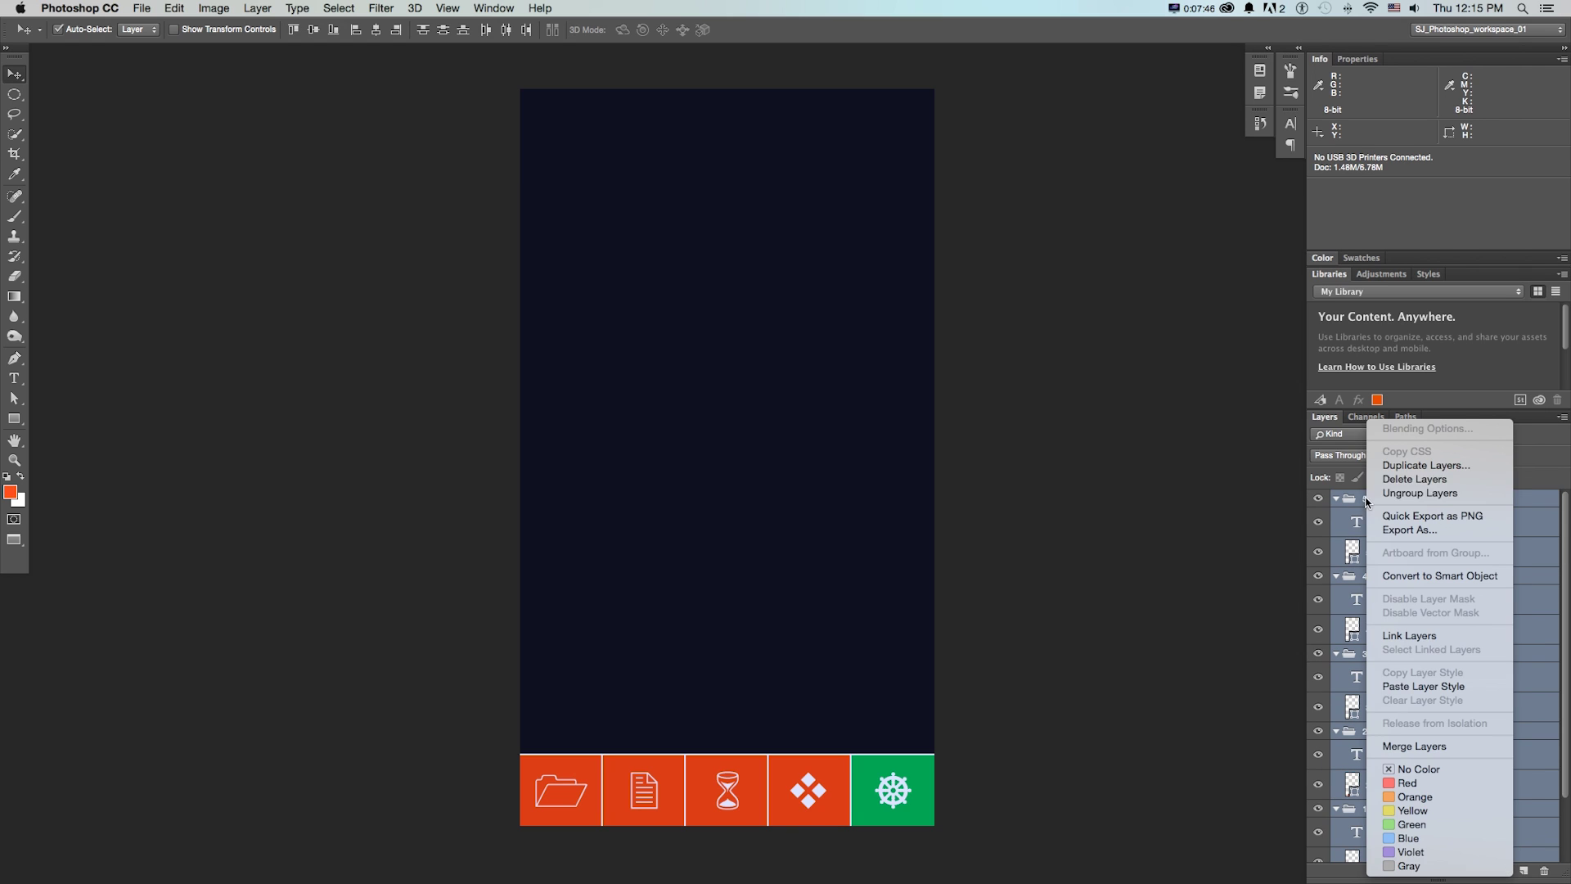
pyautogui.click(1407, 515)
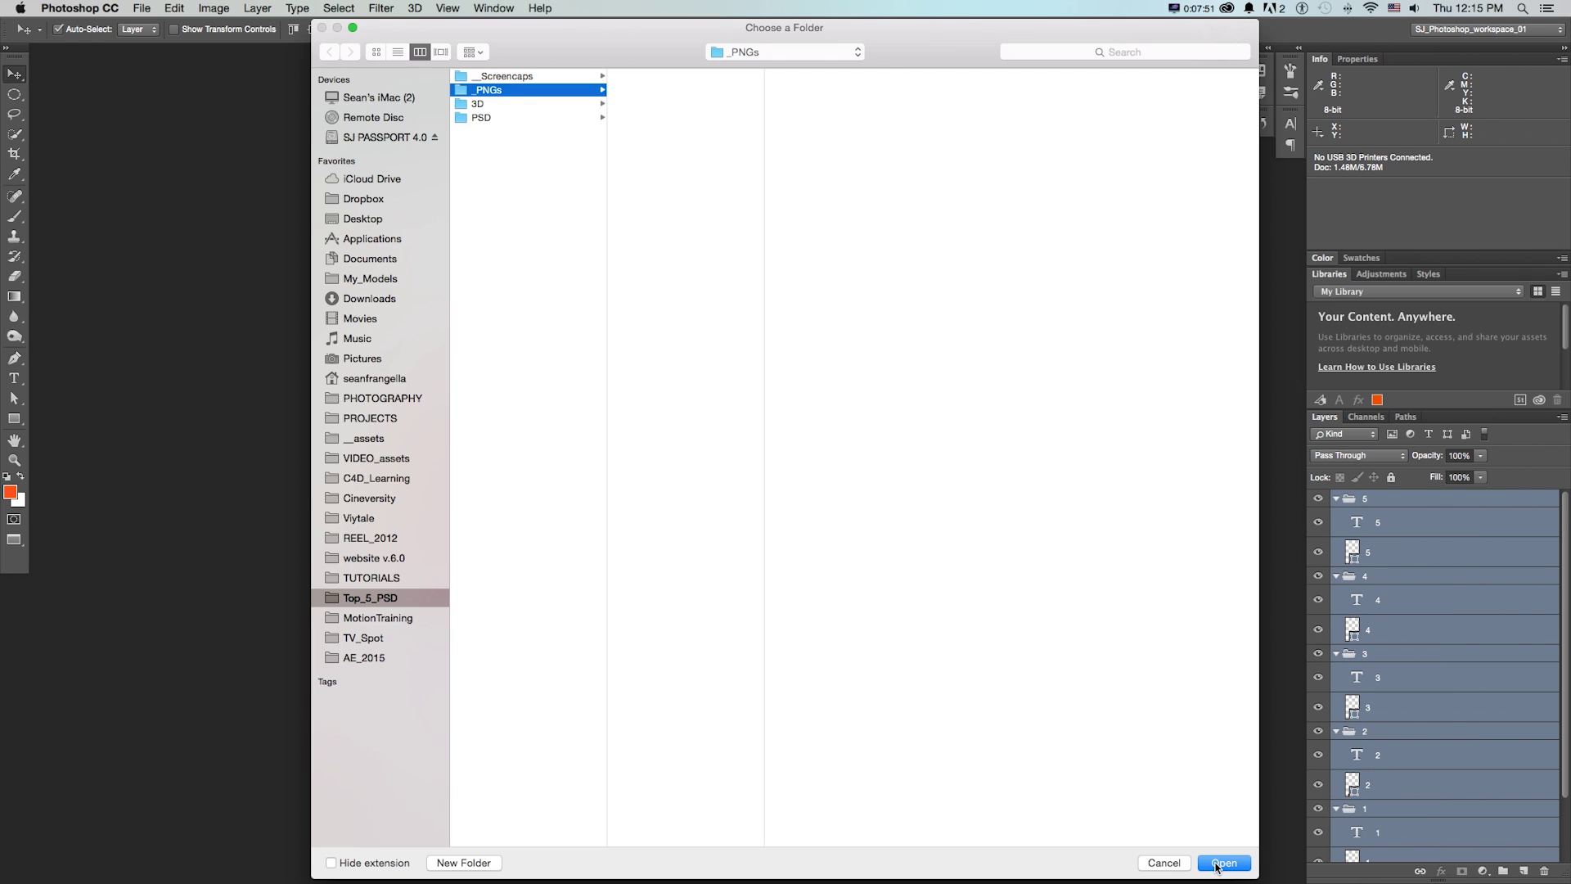
pyautogui.click(1219, 855)
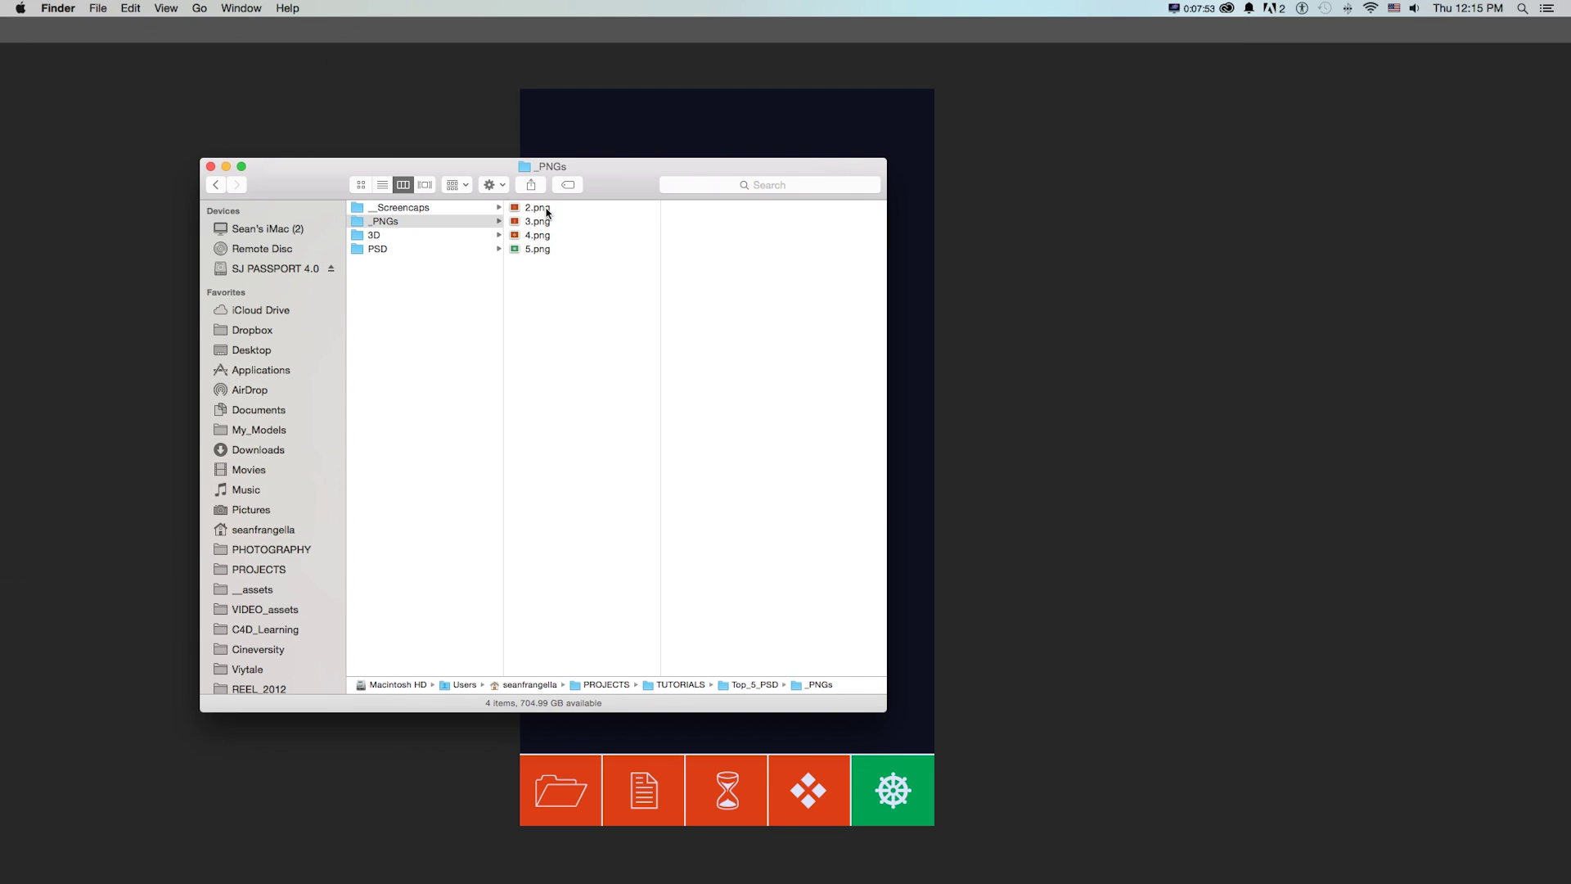
# Preview 1.png through 5.png in Quick Look, then bring Photoshop back in front
pyautogui.click(541, 221)
pyautogui.press('Up')
pyautogui.press('Down')
pyautogui.press('space')
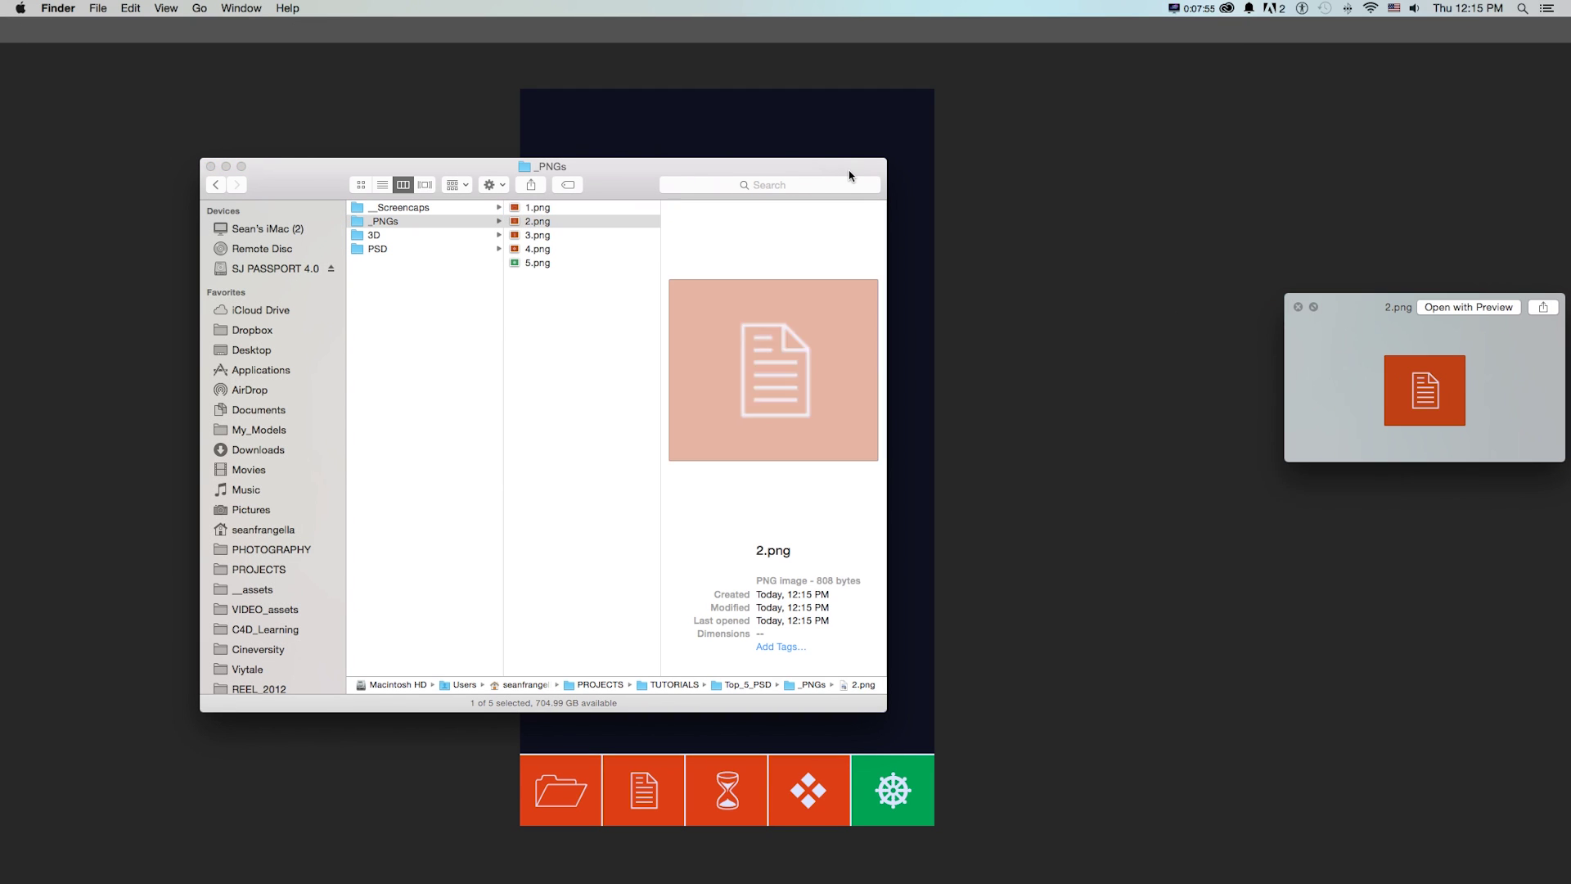
pyautogui.press('Down')
pyautogui.press('Down')
pyautogui.press('Down')
pyautogui.press('Up')
pyautogui.press('Up')
pyautogui.press('Up')
pyautogui.press('Up')
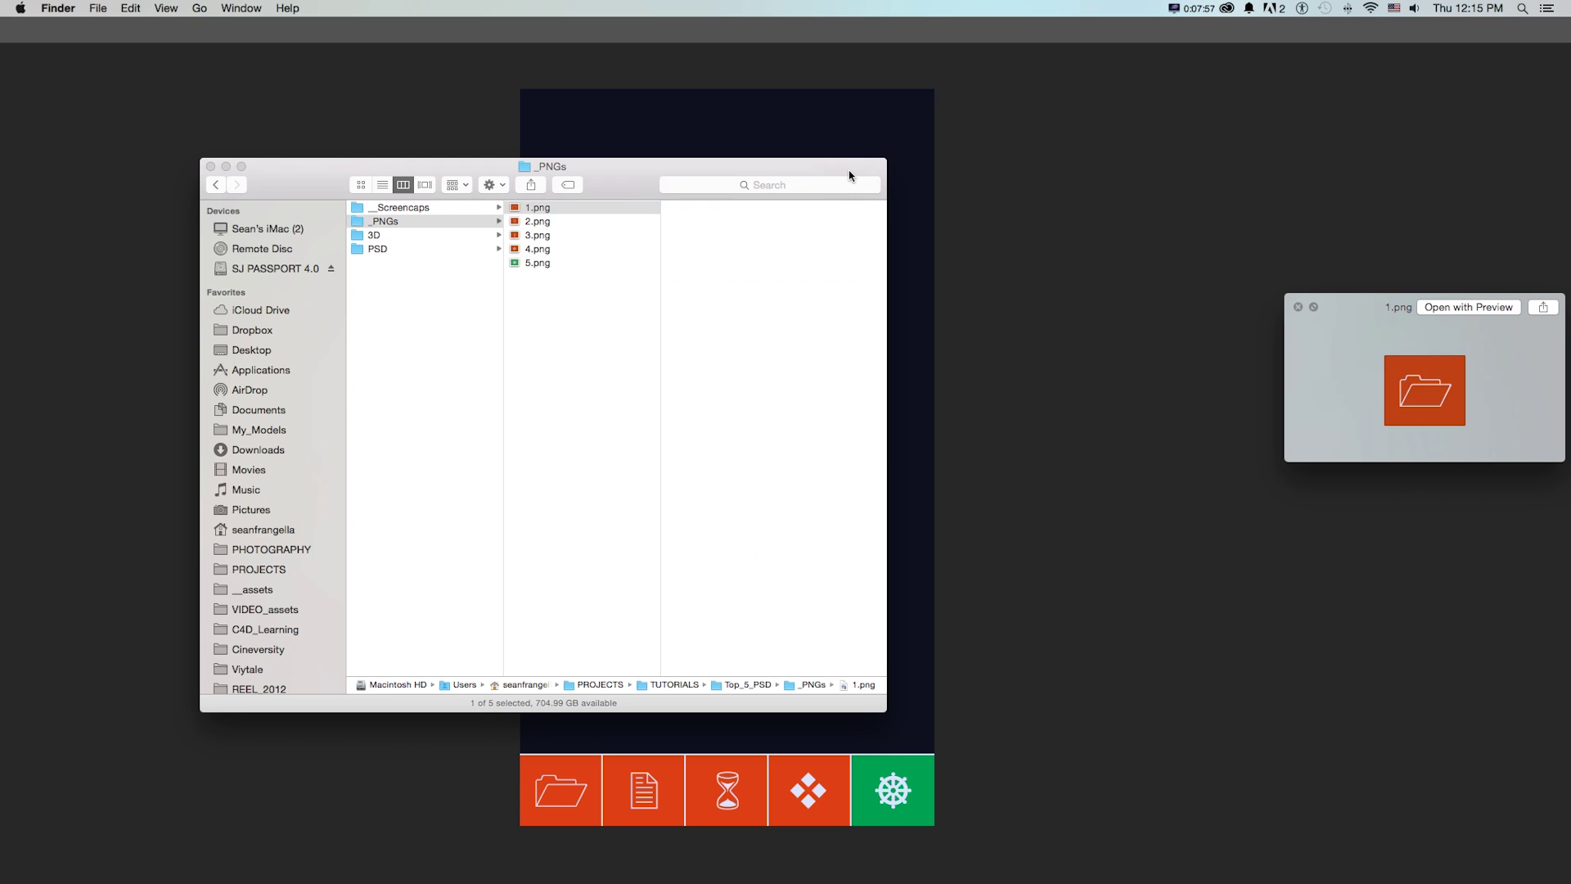
pyautogui.press('space')
pyautogui.click(908, 186)
pyautogui.click(133, 8)
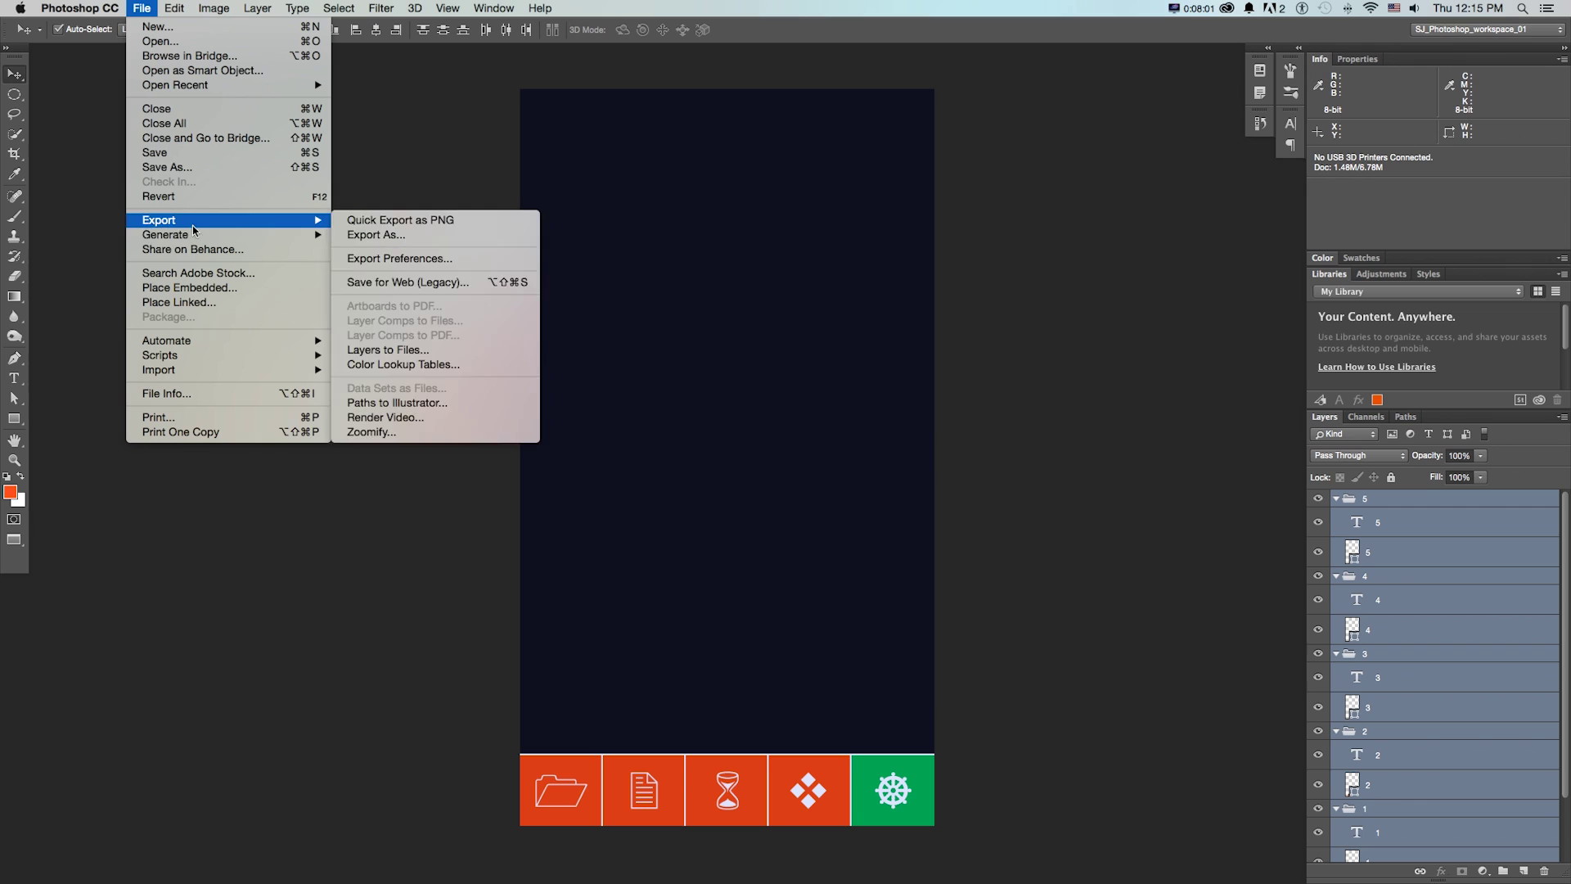
# Set the Quick Export format to PNG in Export preferences, after trying JPG at quality 100
pyautogui.moveTo(201, 223)
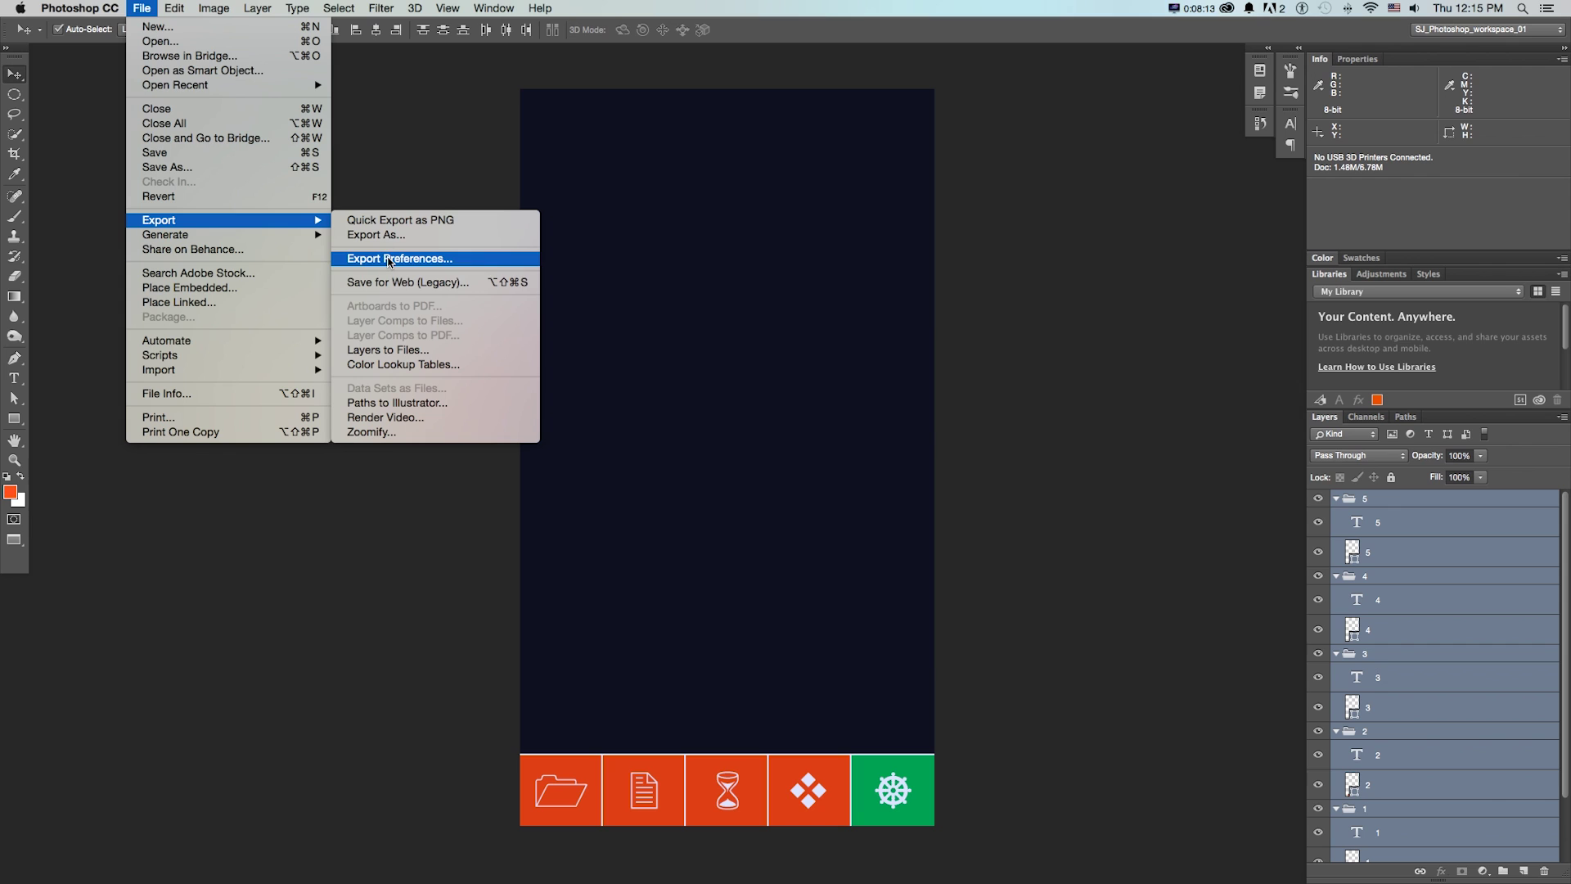
pyautogui.click(390, 260)
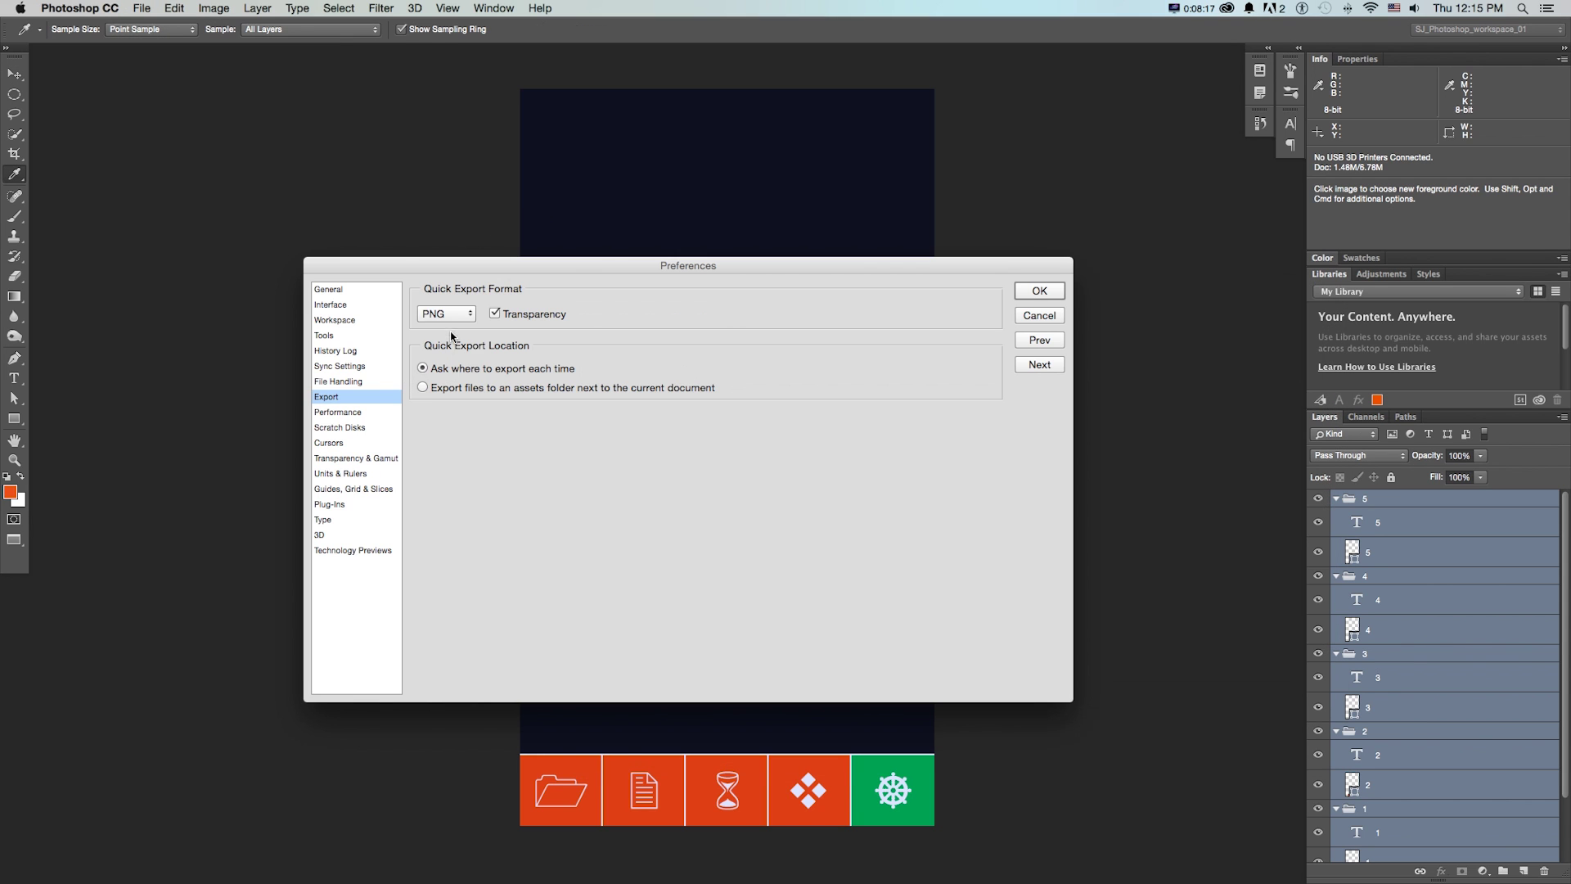
pyautogui.click(455, 315)
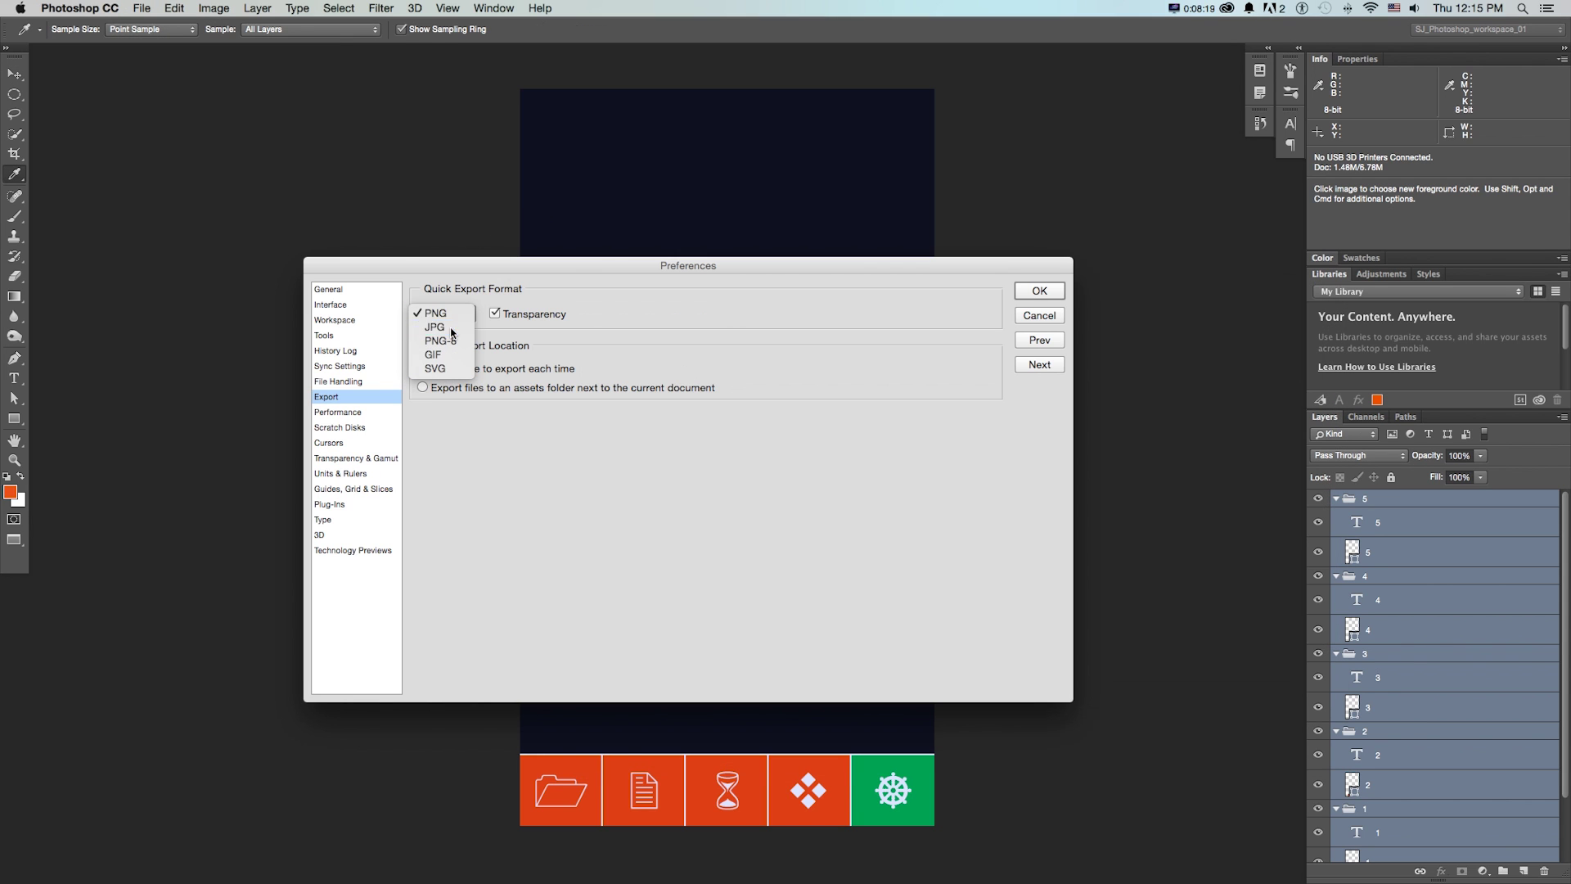
pyautogui.click(452, 328)
pyautogui.click(562, 315)
pyautogui.moveTo(565, 331); pyautogui.dragTo(588, 335)
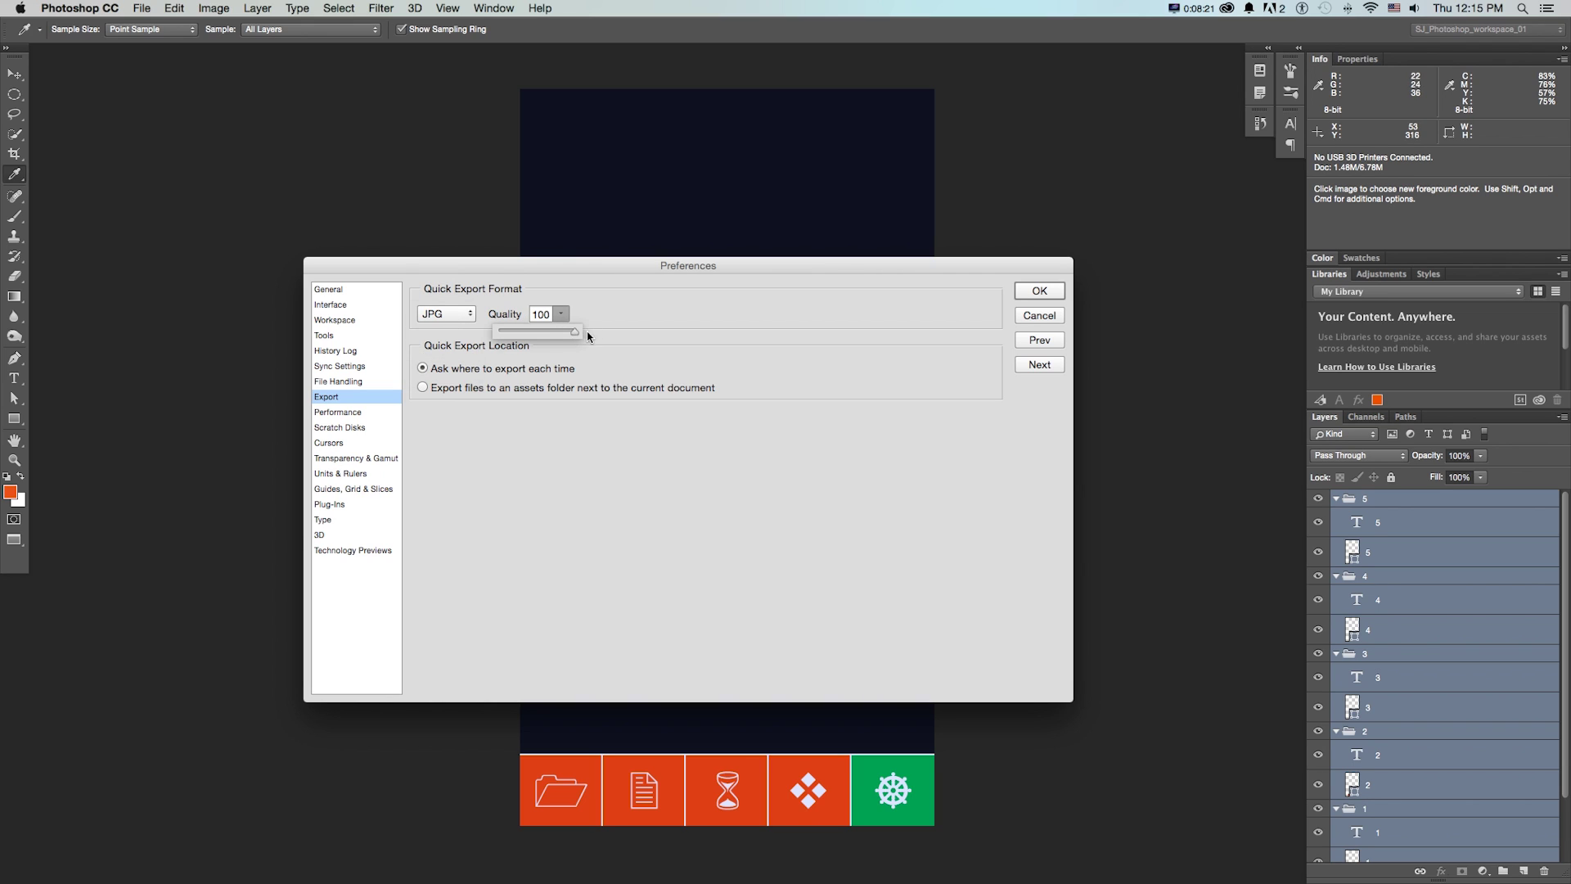
pyautogui.click(446, 314)
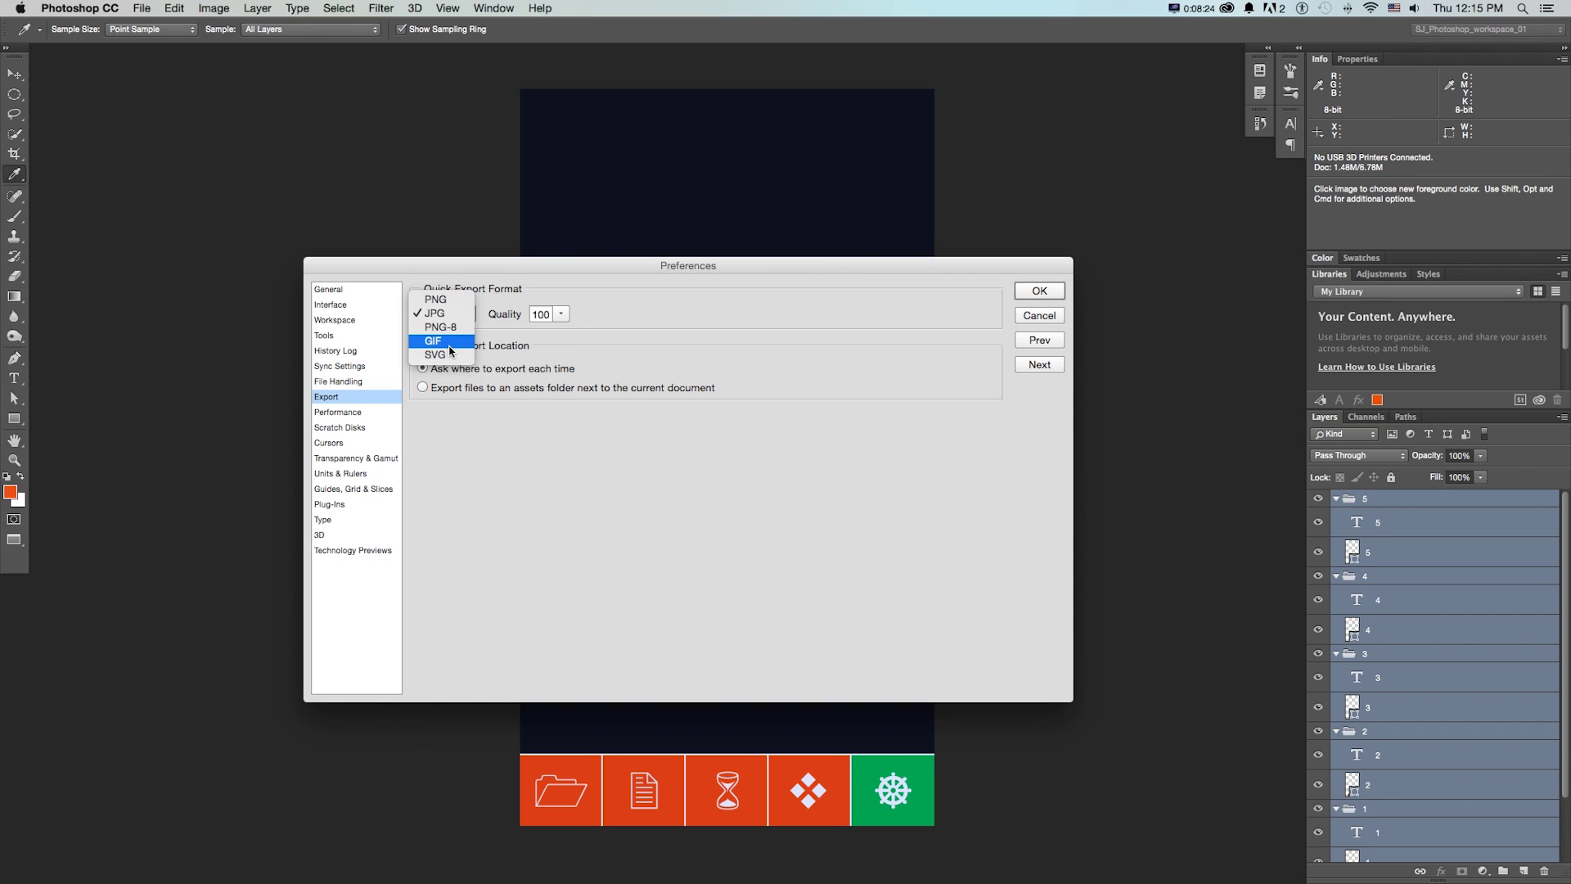
pyautogui.click(446, 301)
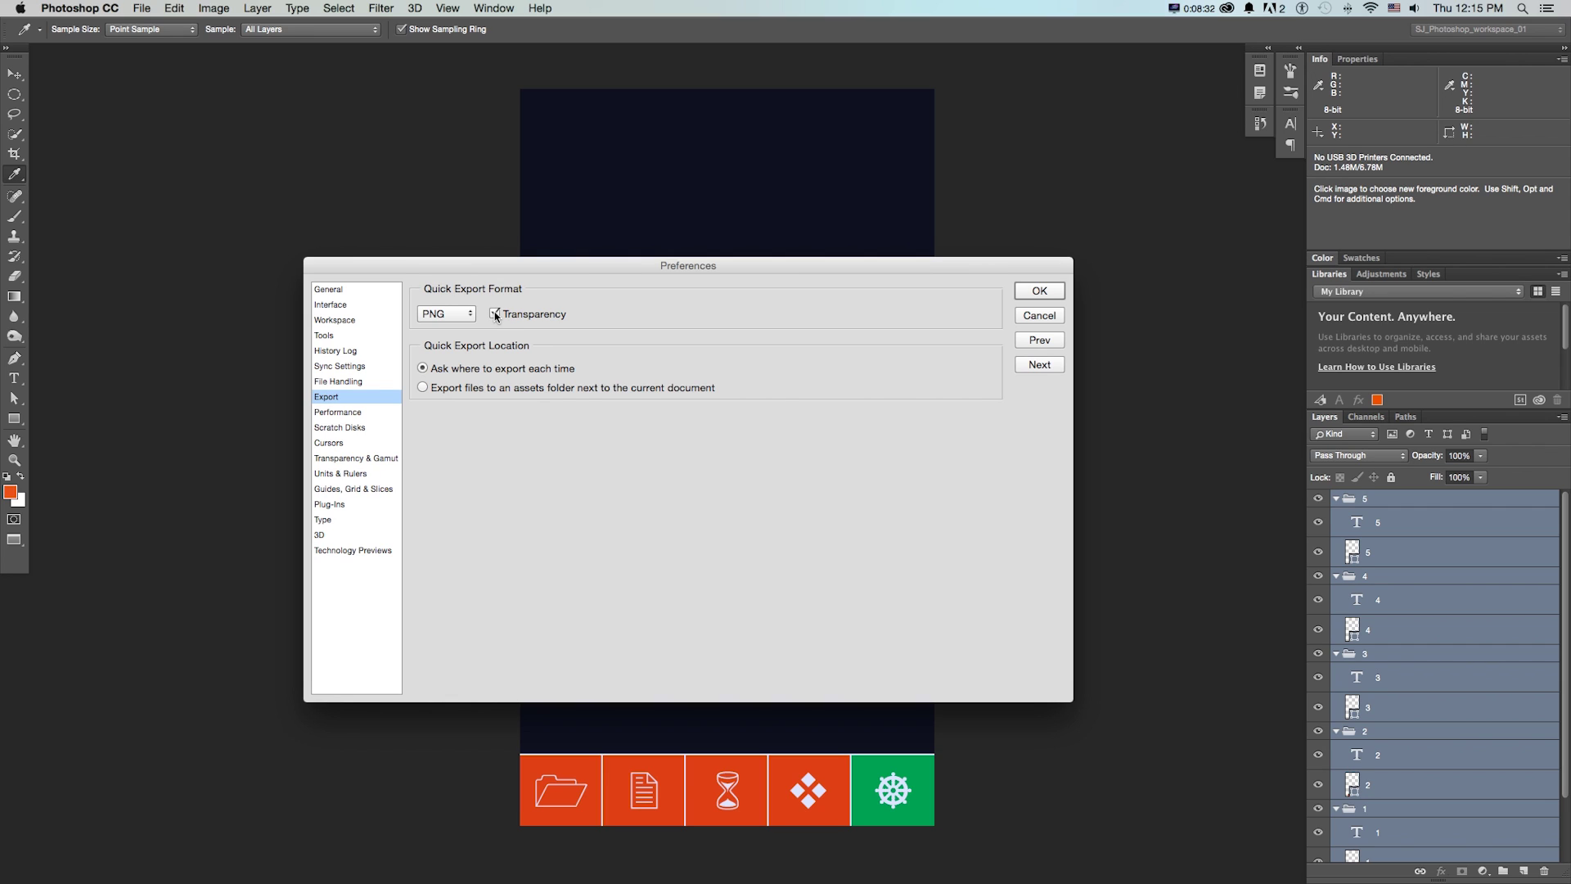
pyautogui.click(1039, 292)
# Quick-export the text layer 5 and icon layer 5 together as PNG
pyautogui.press('v')
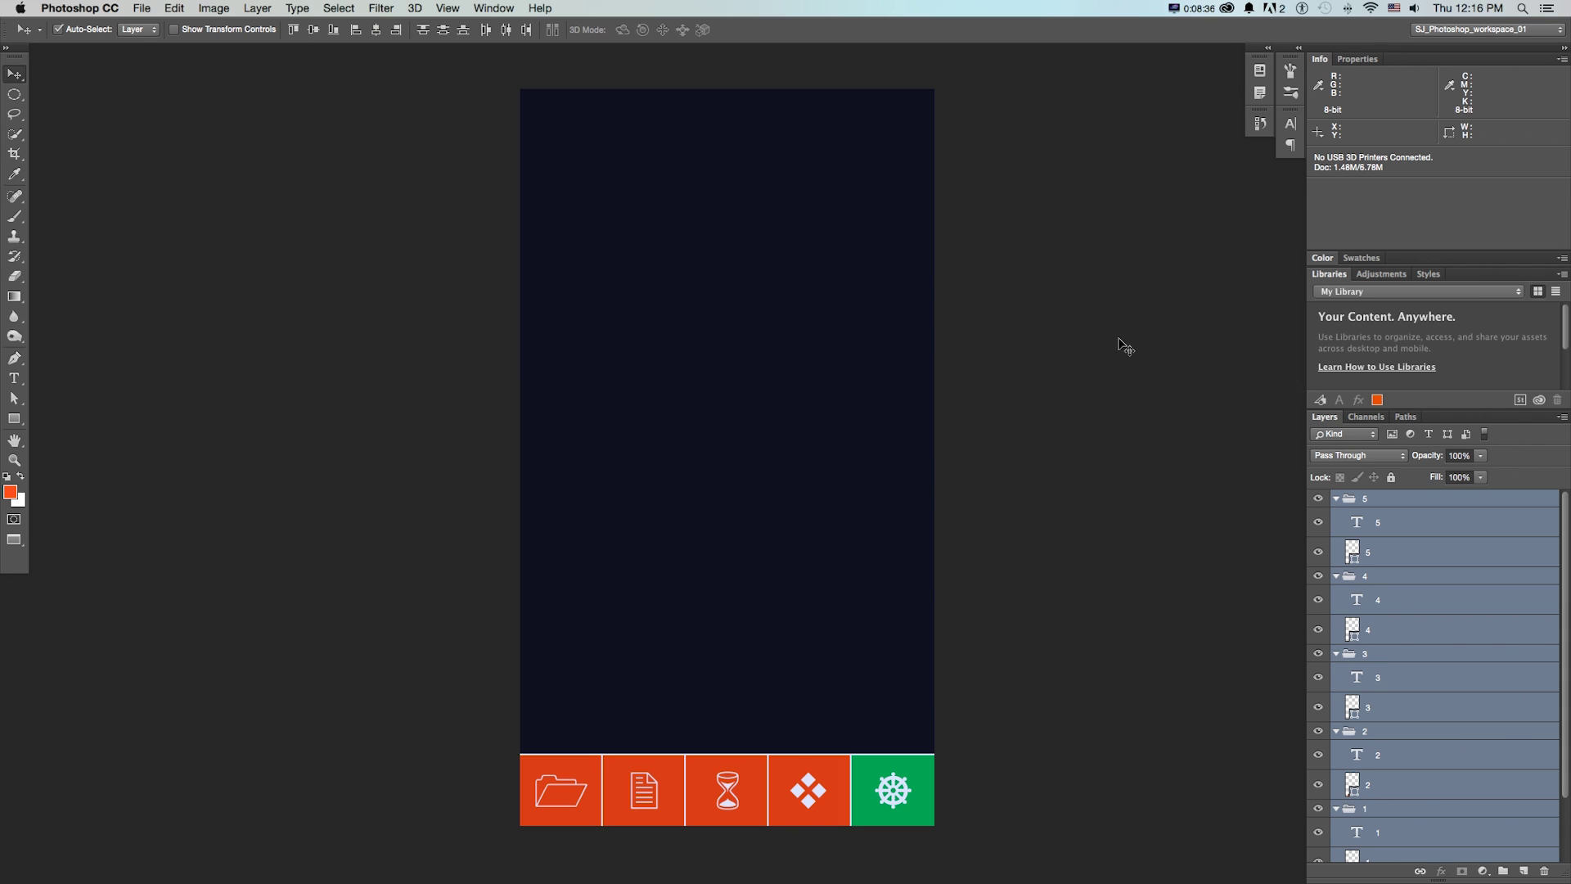
pyautogui.click(1401, 526)
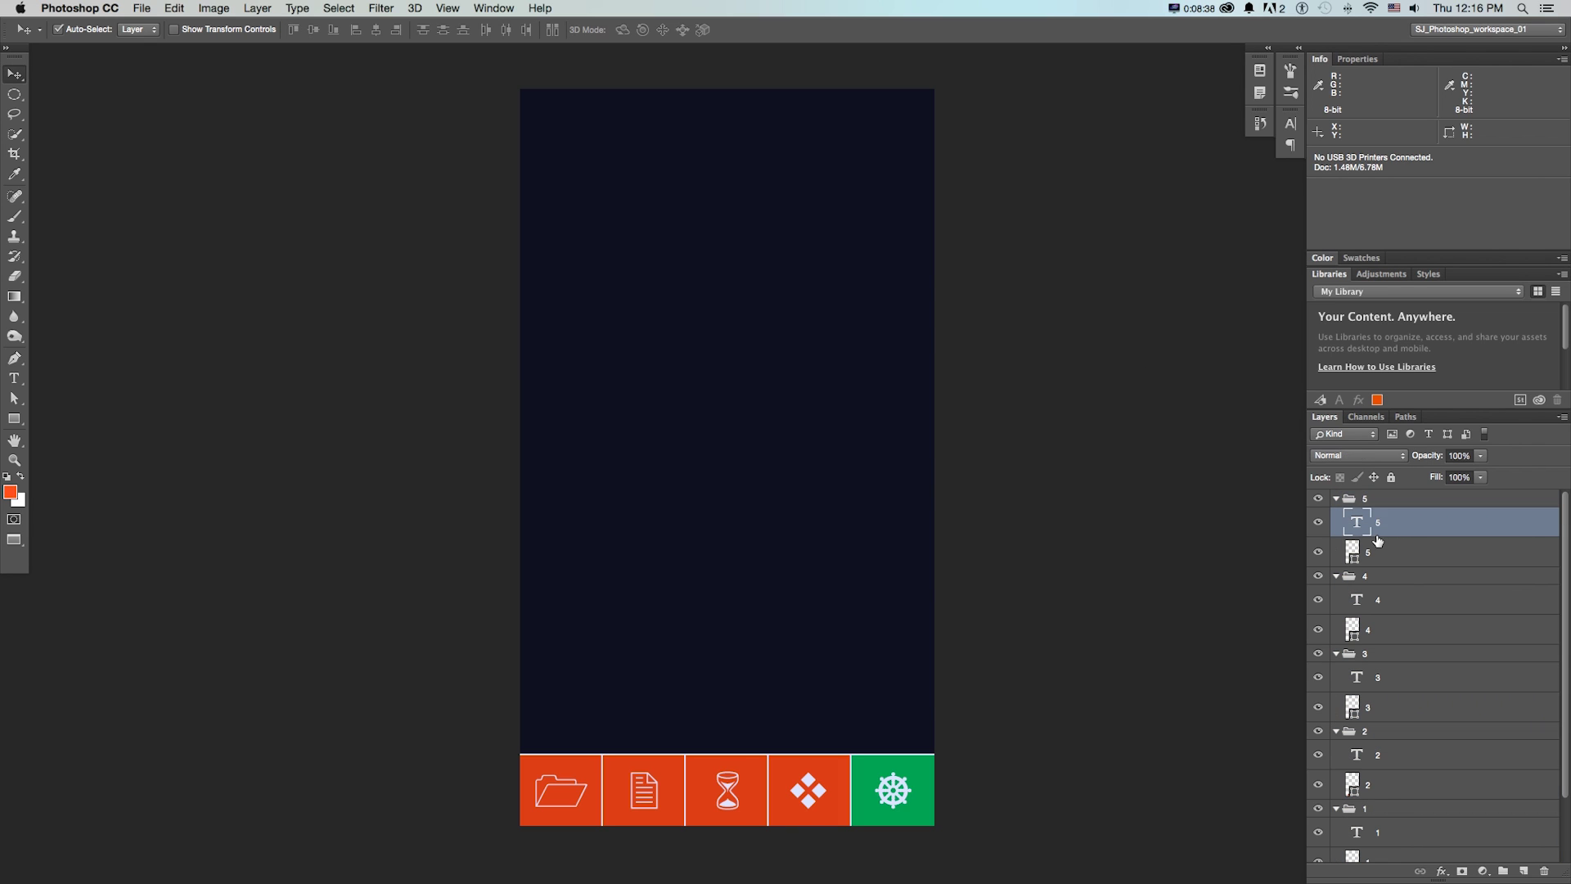
pyautogui.keyDown('shift'); pyautogui.click(1393, 554); pyautogui.keyUp('shift')
pyautogui.rightClick(1384, 528)
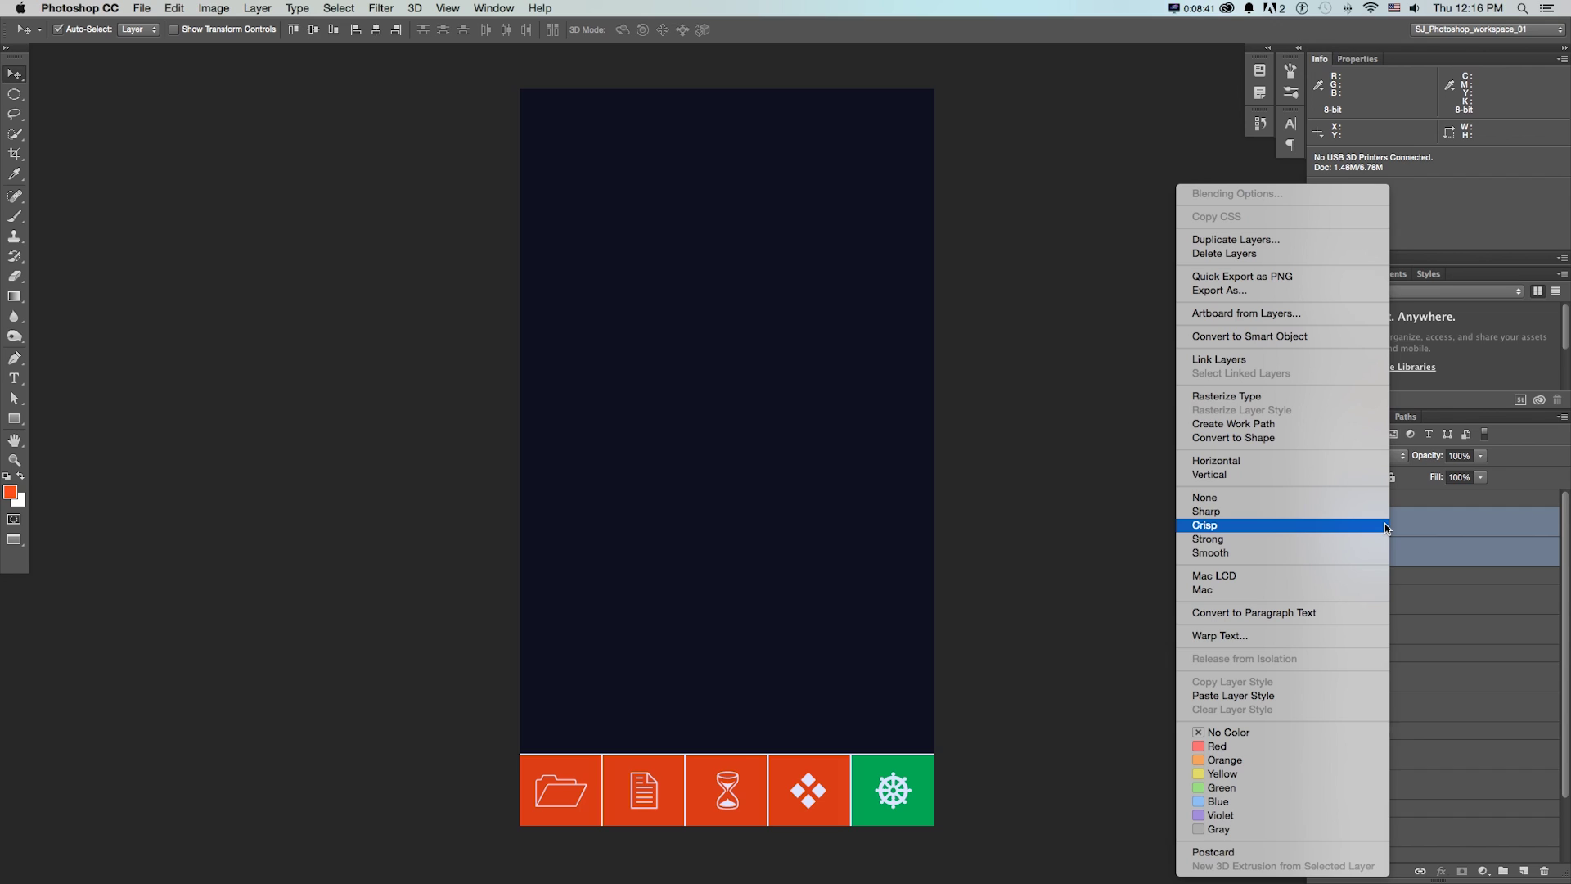
pyautogui.click(1305, 278)
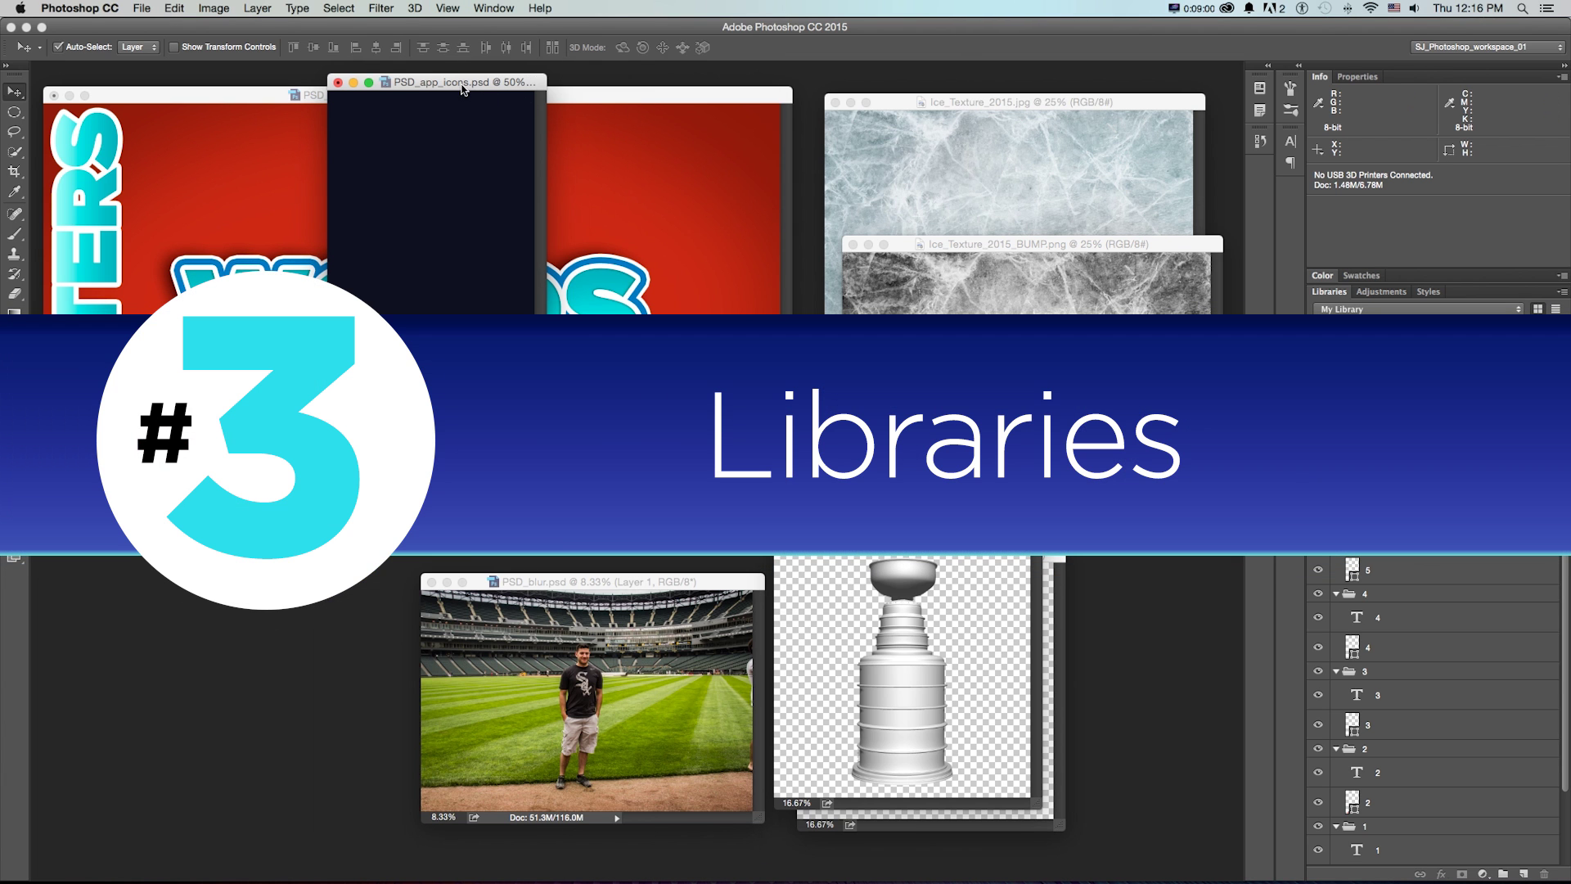
# Show the PSD_layer_Styles document full screen and give the Libraries area more room
pyautogui.moveTo(462, 89); pyautogui.dragTo(798, 482)
pyautogui.click(709, 344)
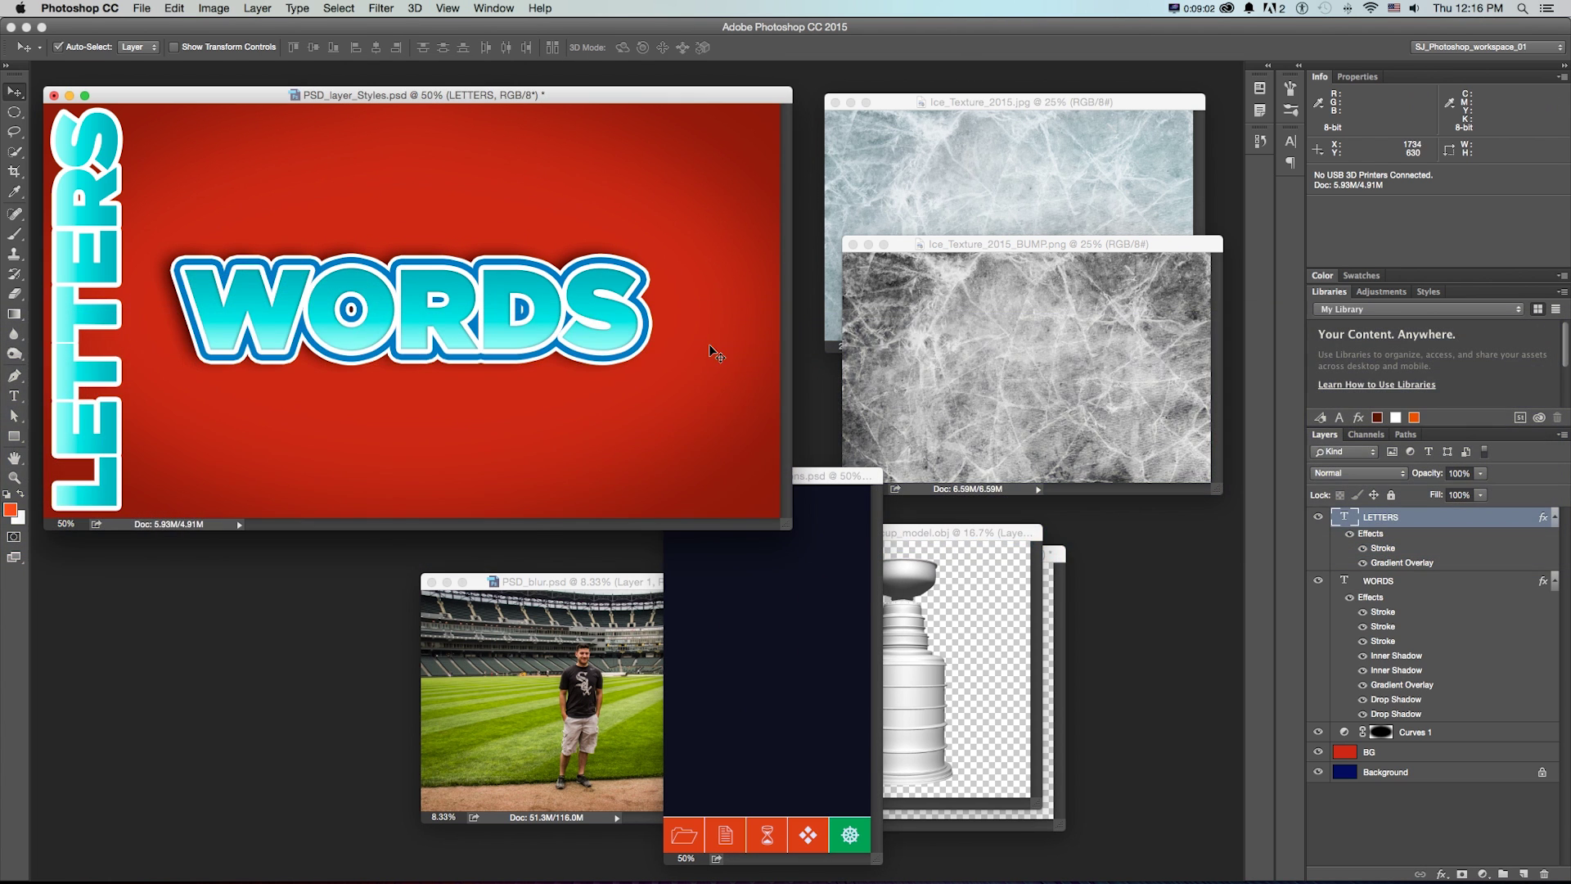
pyautogui.press('f')
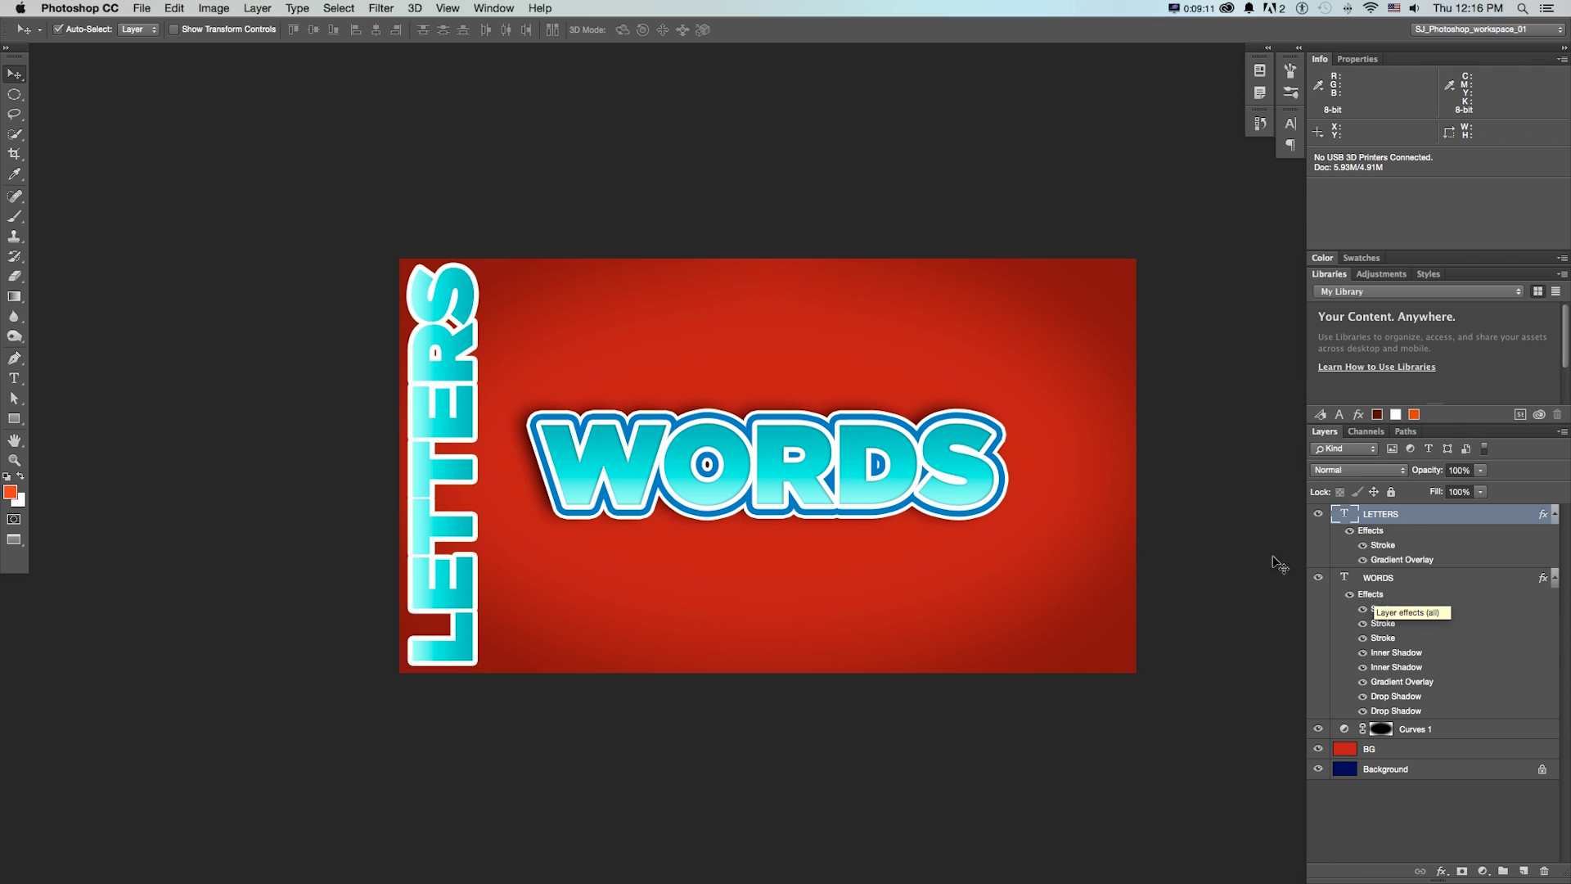
pyautogui.moveTo(1446, 422); pyautogui.dragTo(1467, 512)
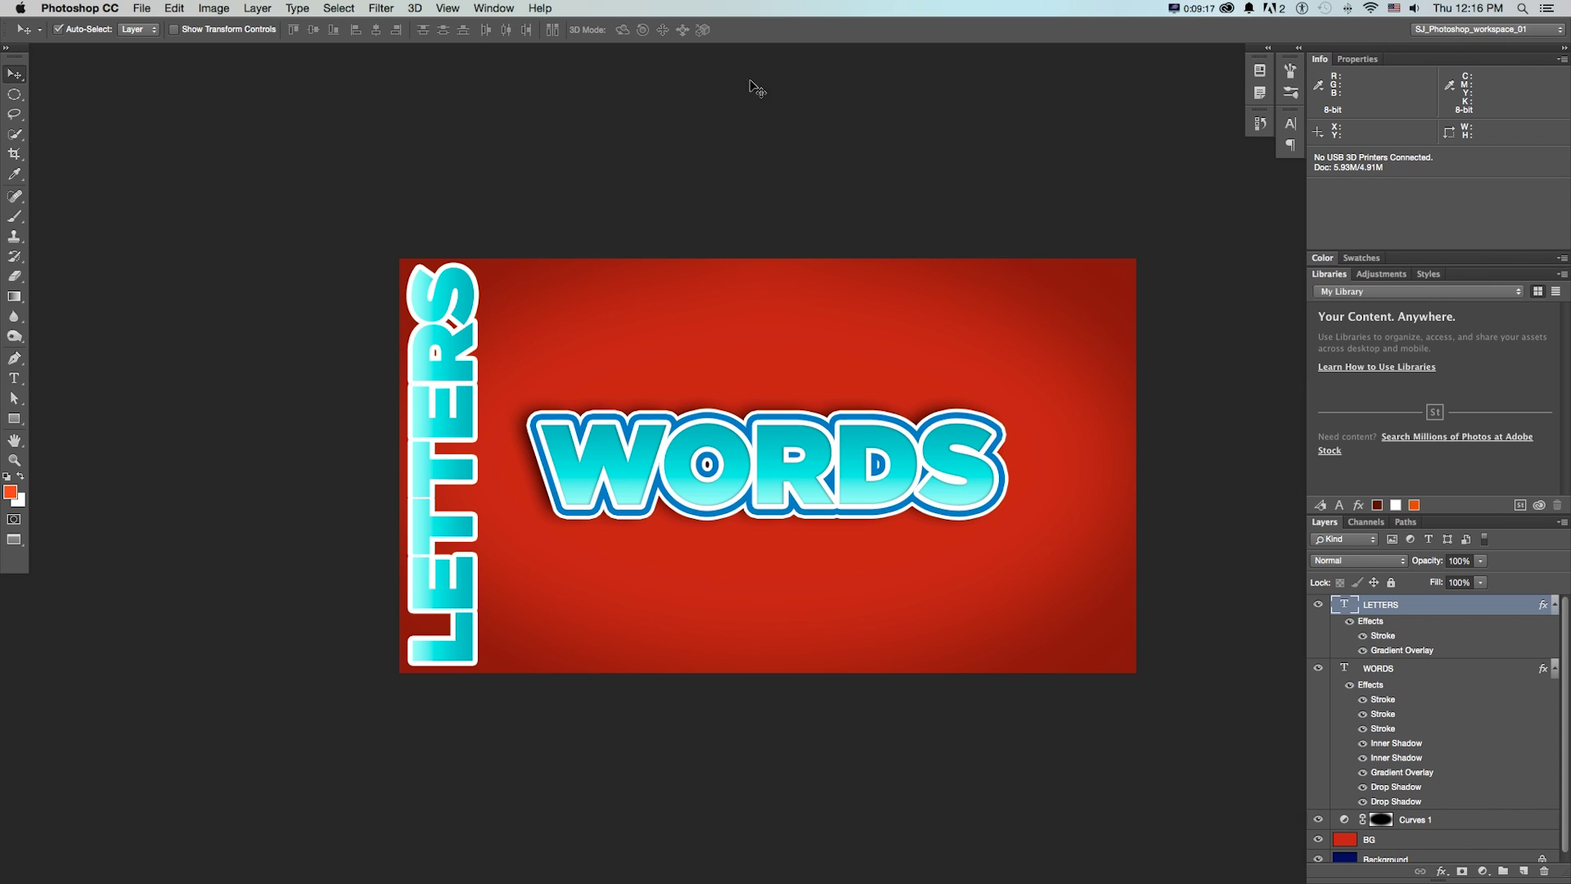
pyautogui.click(494, 7)
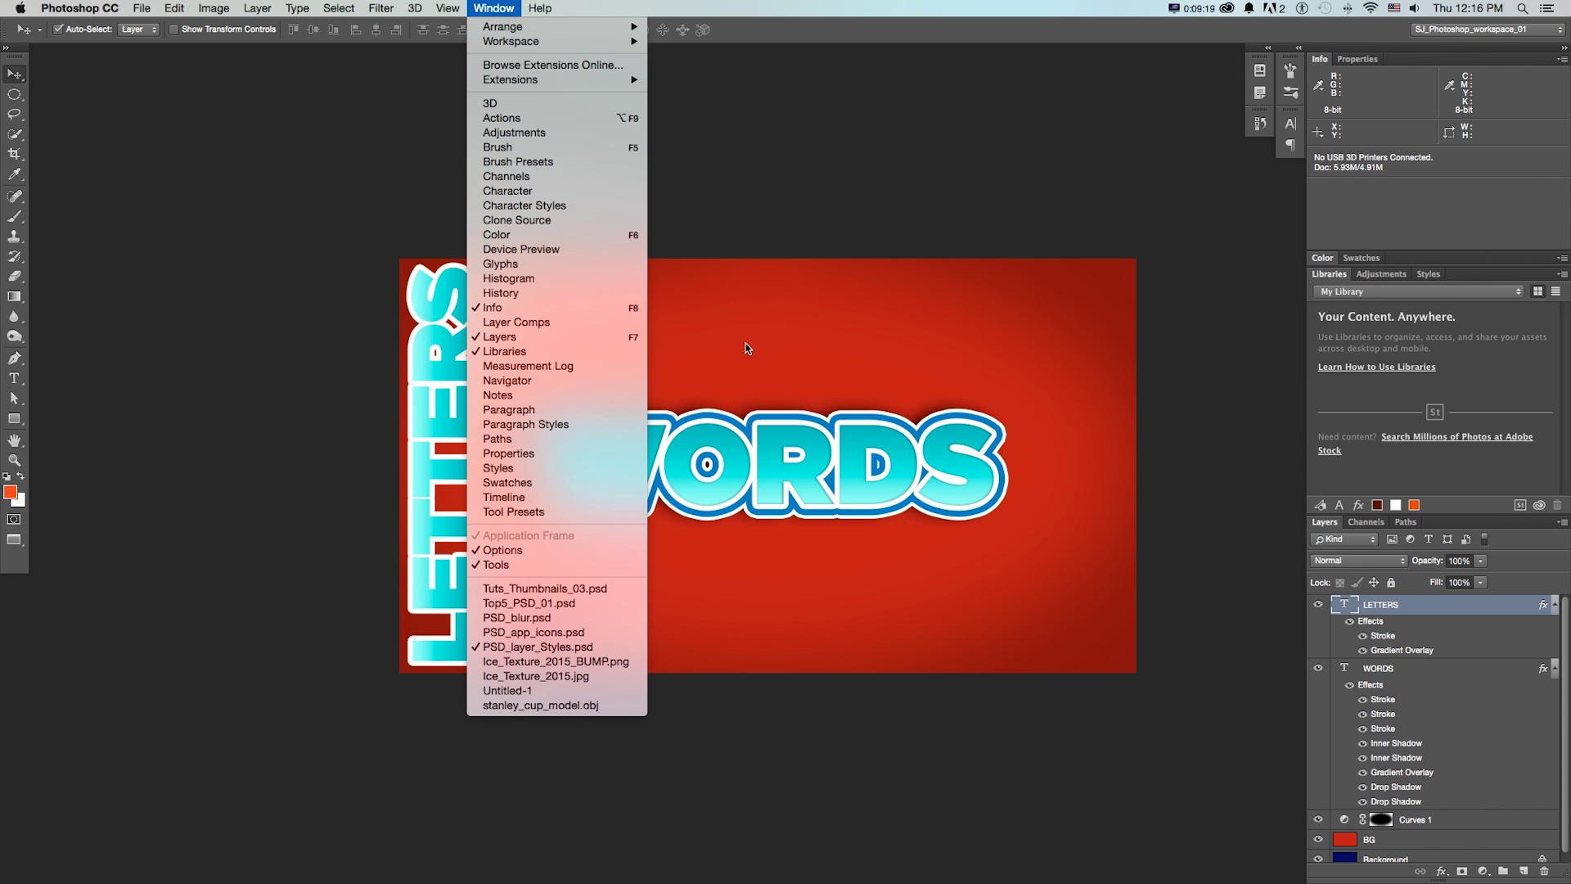
pyautogui.click(1306, 355)
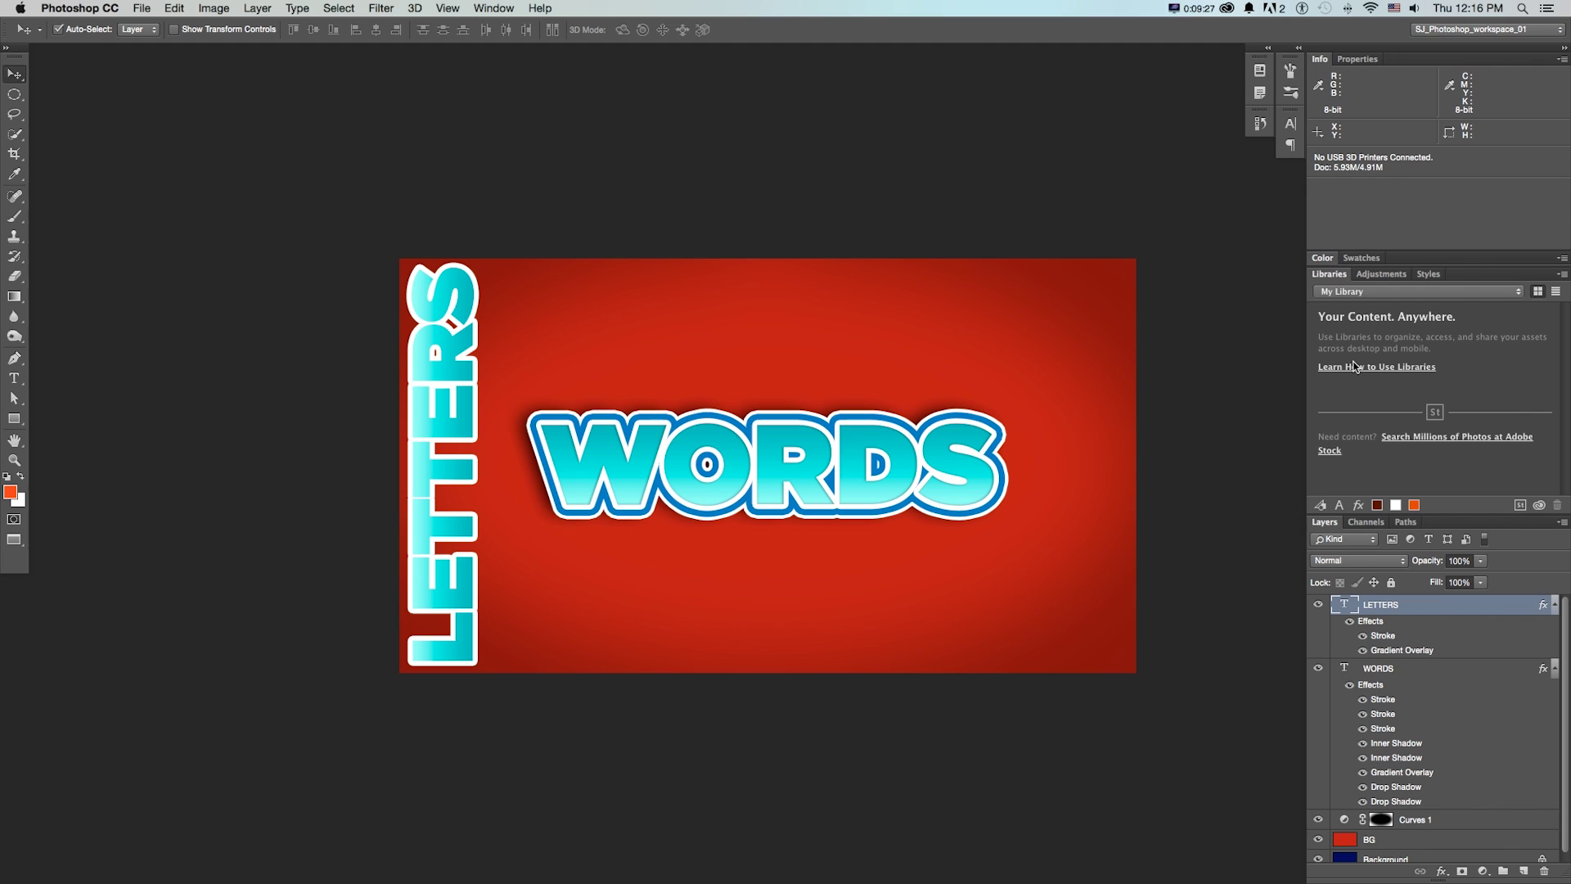
# Collapse the LETTERS effects and toggle the WORDS layer effects off and on
pyautogui.click(1554, 604)
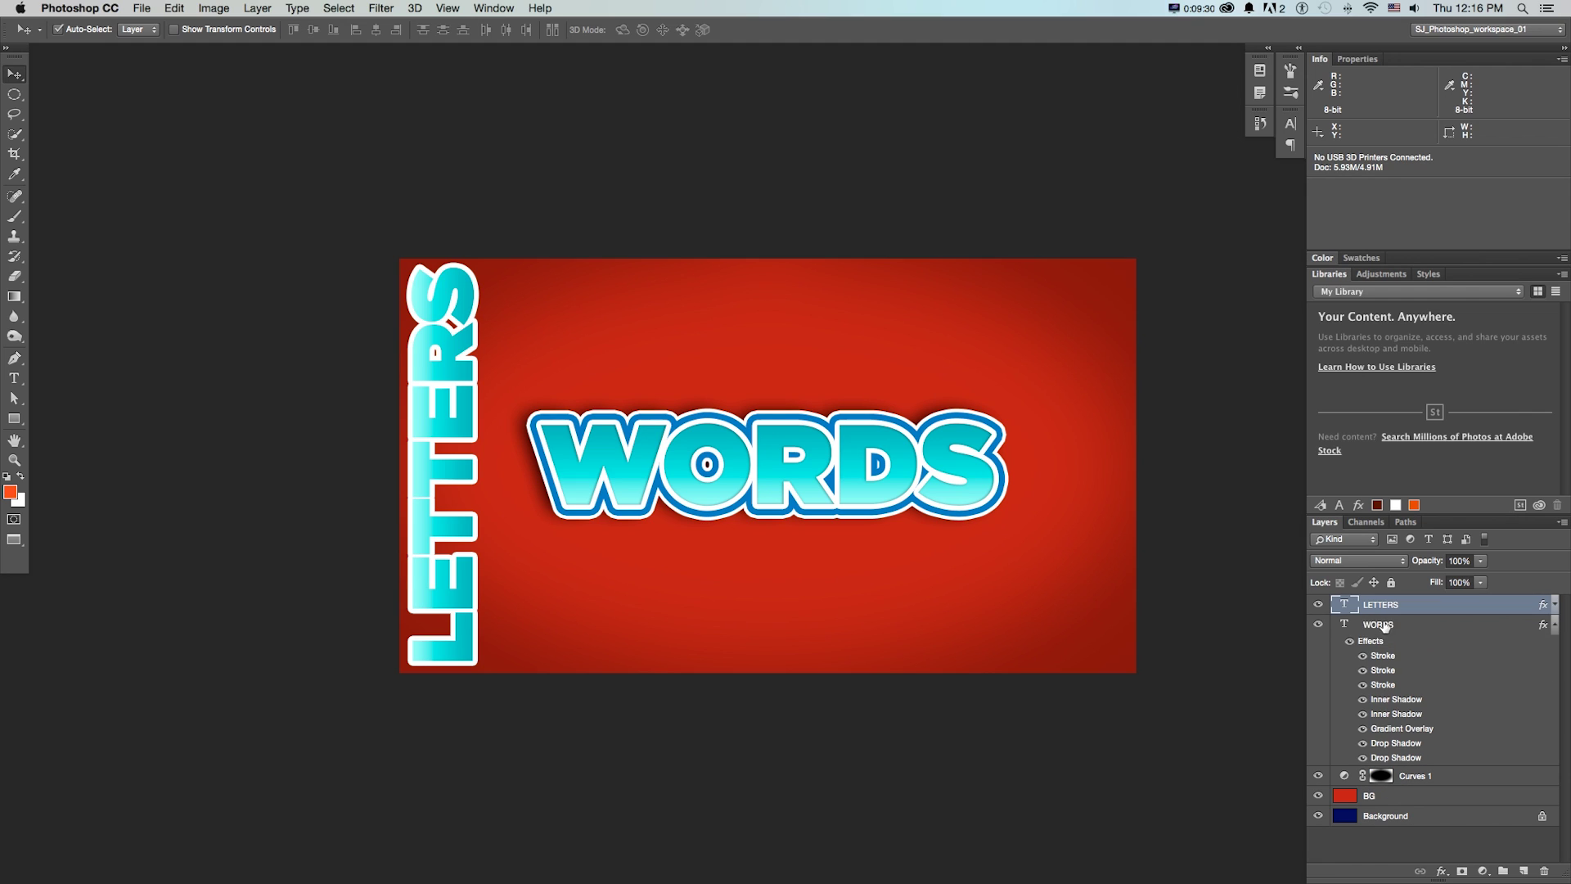
pyautogui.click(1391, 623)
pyautogui.click(1350, 640)
pyautogui.click(1349, 641)
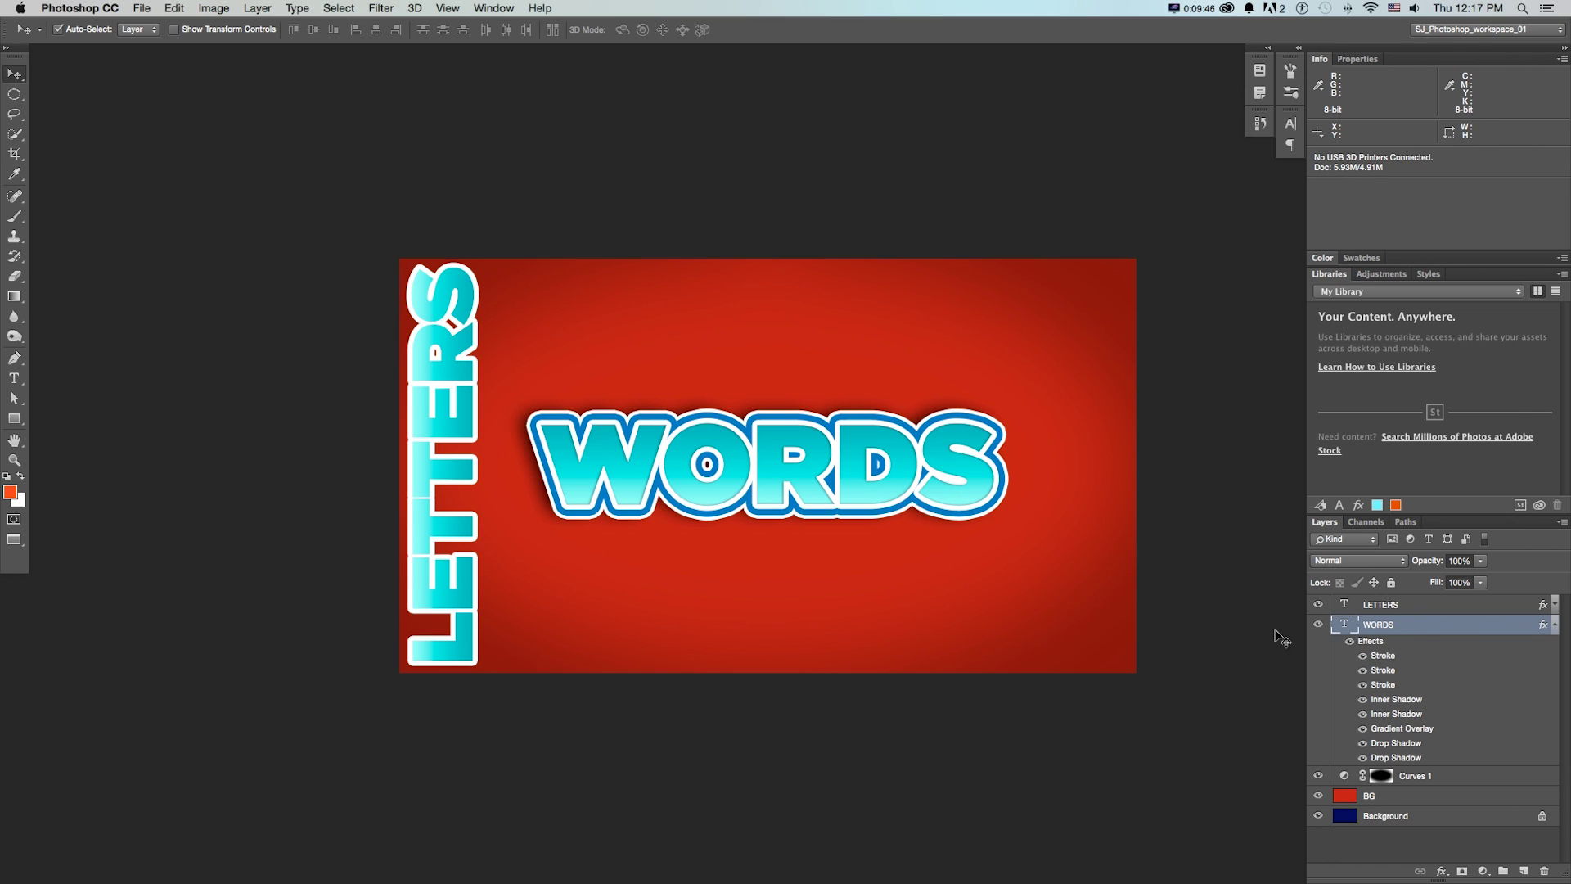
pyautogui.click(1351, 643)
pyautogui.click(1350, 643)
# Open and close the Creative Cloud apps panel, then return focus to Photoshop
pyautogui.click(1227, 8)
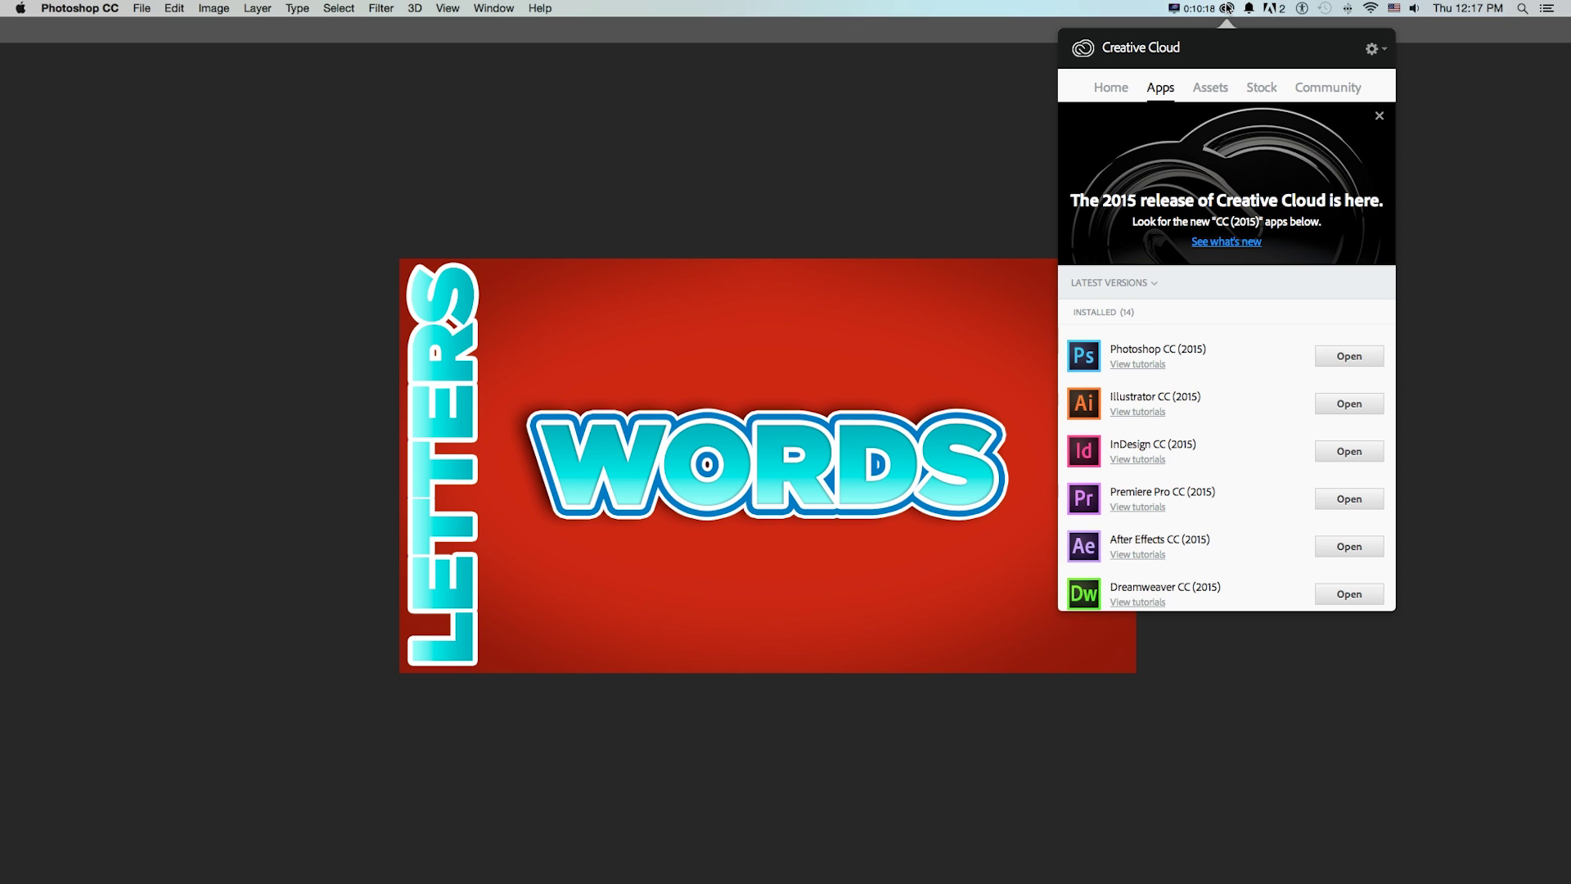
pyautogui.click(1227, 8)
pyautogui.click(1228, 8)
pyautogui.click(1227, 9)
pyautogui.click(1135, 143)
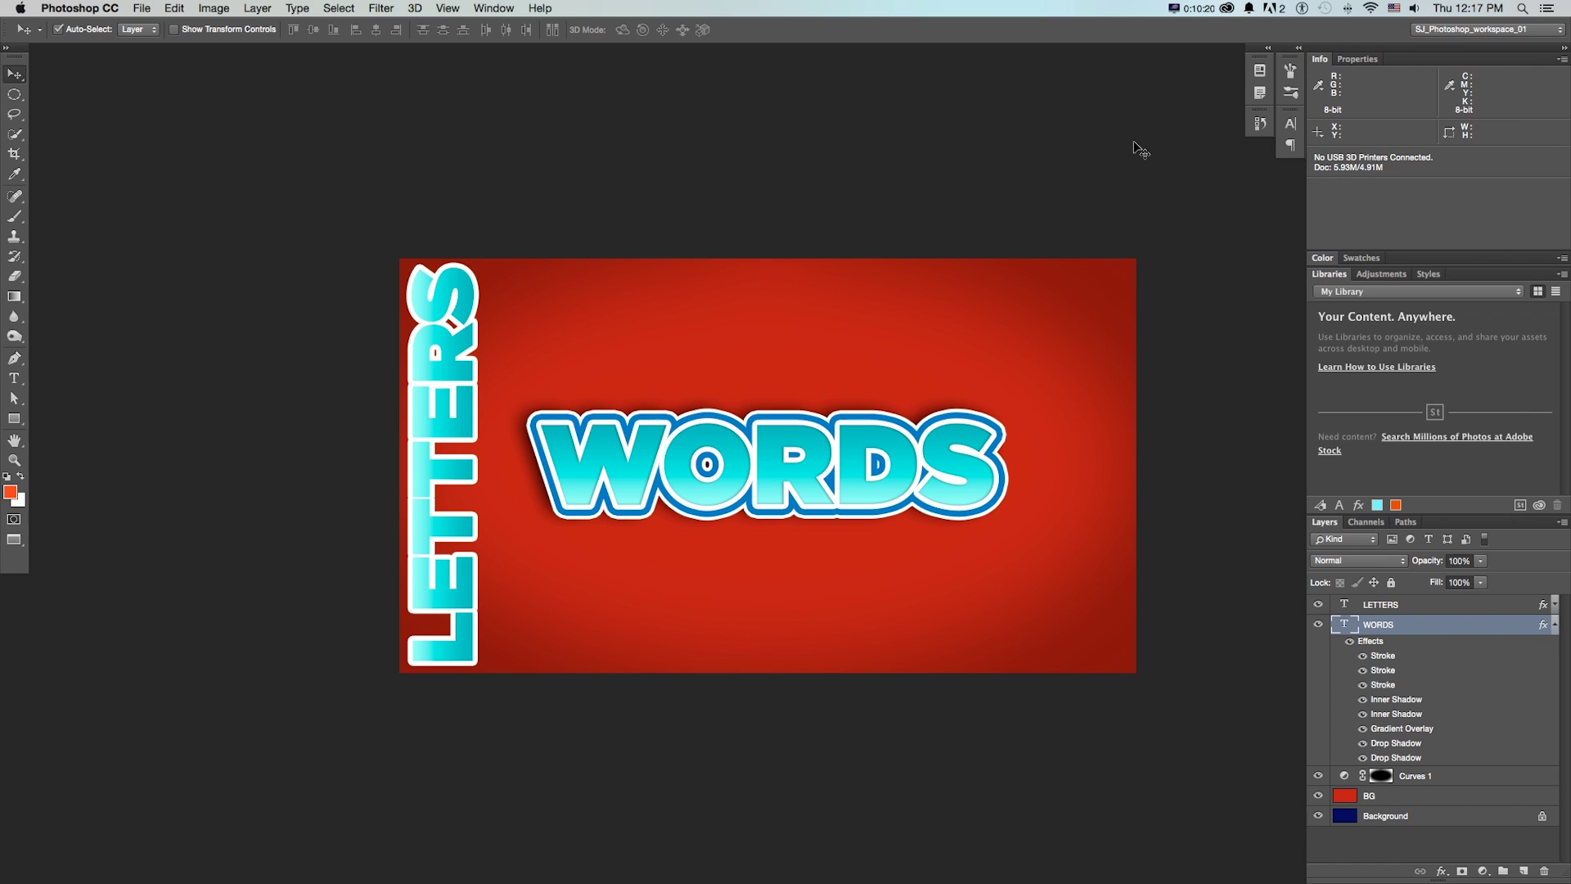
# Save the WORDS layer style to the library and create a new blank document
pyautogui.click(1359, 509)
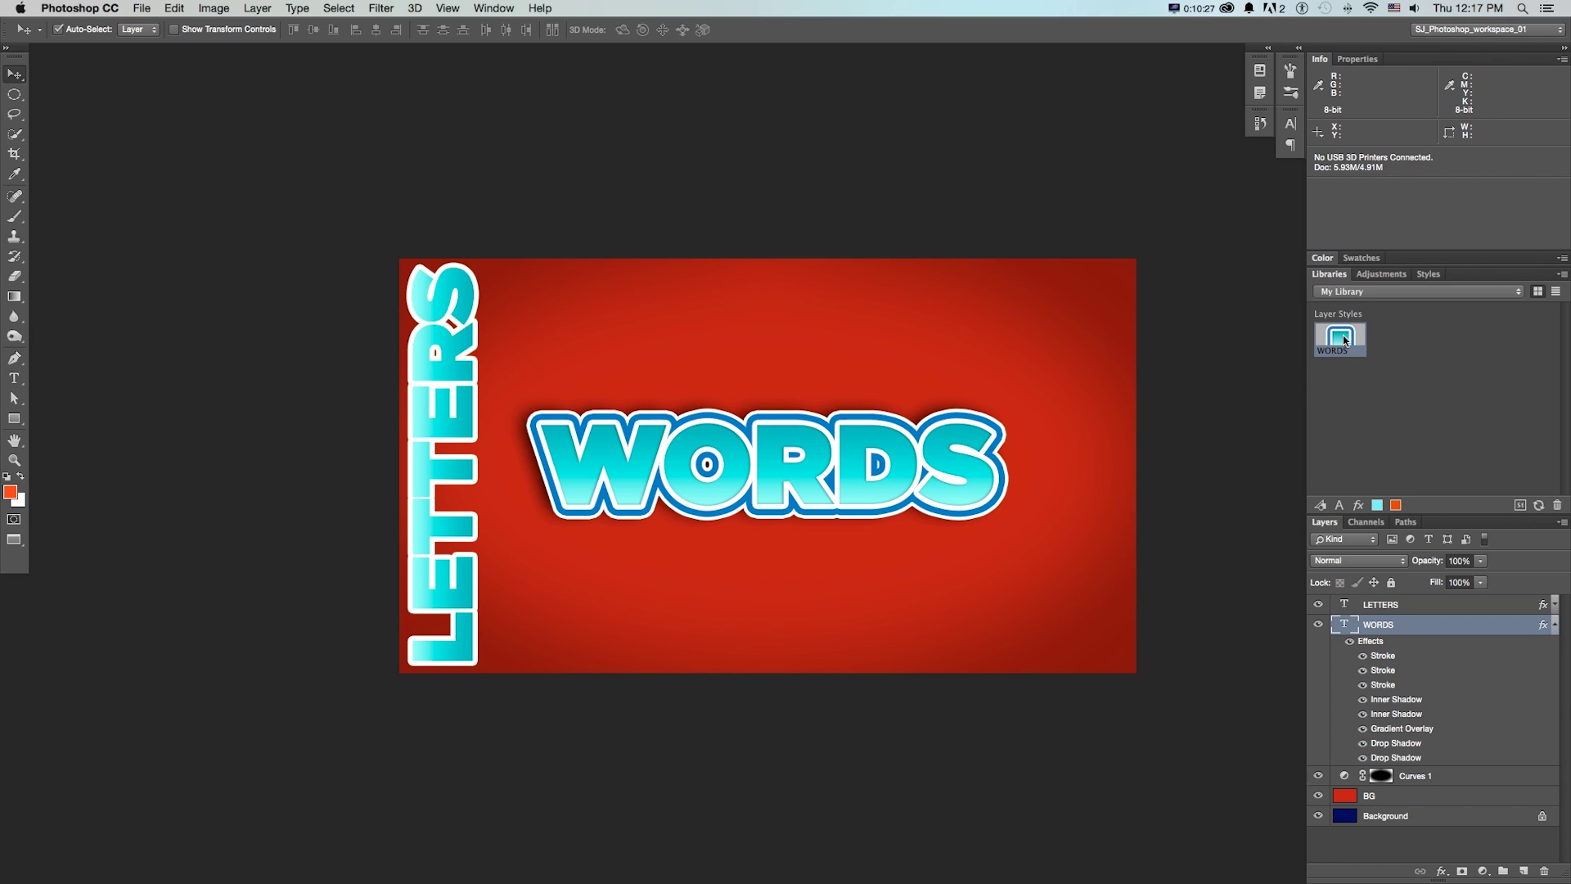
pyautogui.press('super+s')
pyautogui.press('Return')
# Add the word 'text' to the new document and enlarge it with Free Transform
pyautogui.press('t')
pyautogui.click(662, 463)
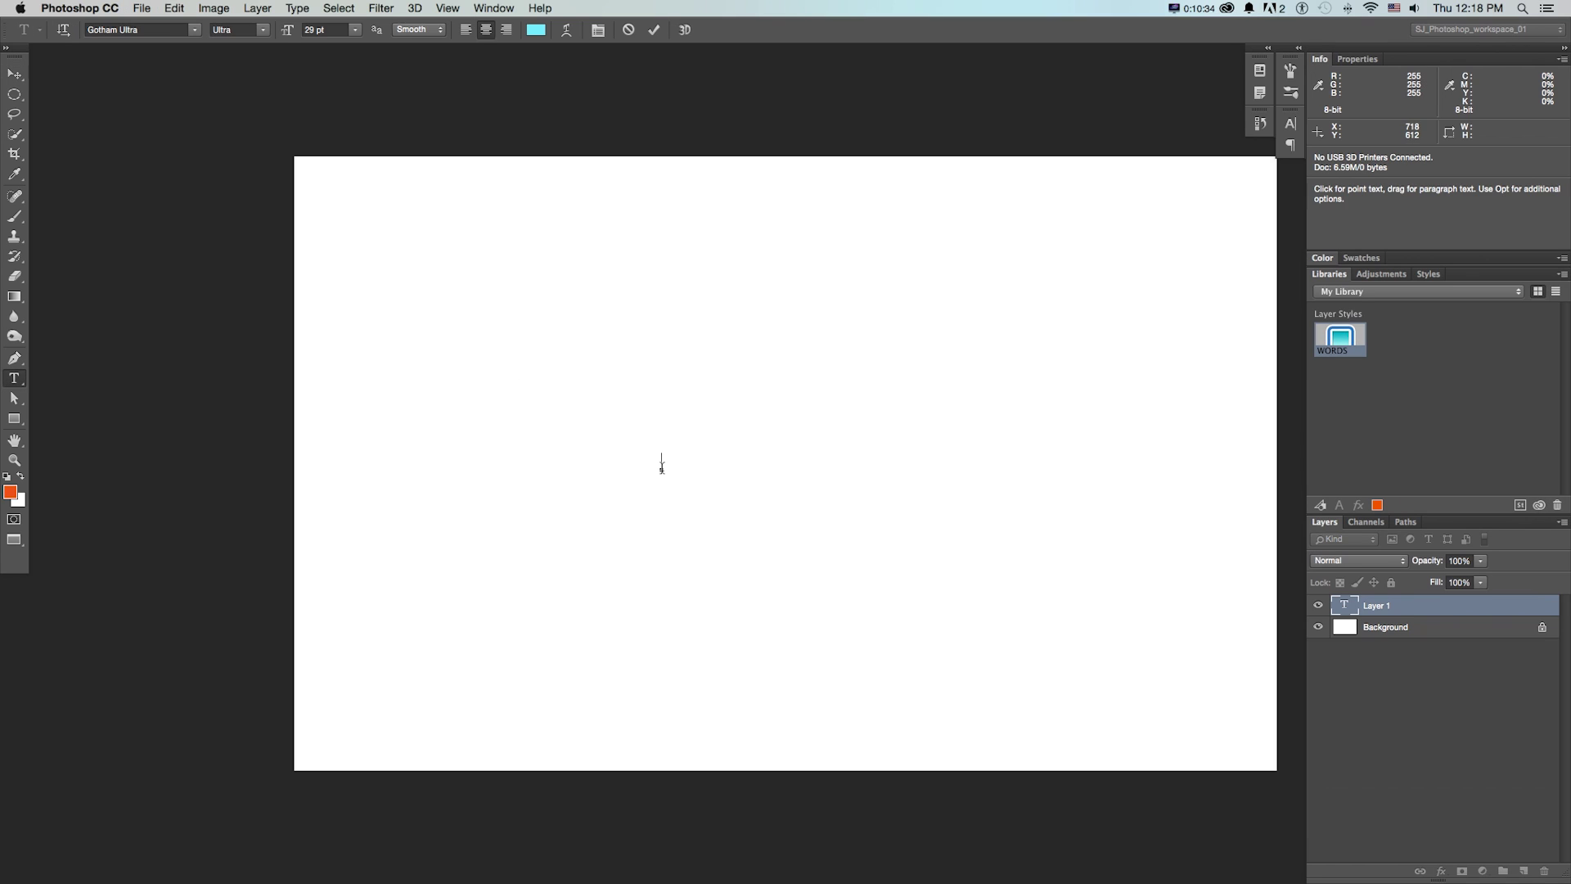
pyautogui.write('text')
pyautogui.press('super+Return')
pyautogui.press('v')
pyautogui.press('super+t')
pyautogui.moveTo(682, 472); pyautogui.dragTo(822, 524)
pyautogui.press('Return')
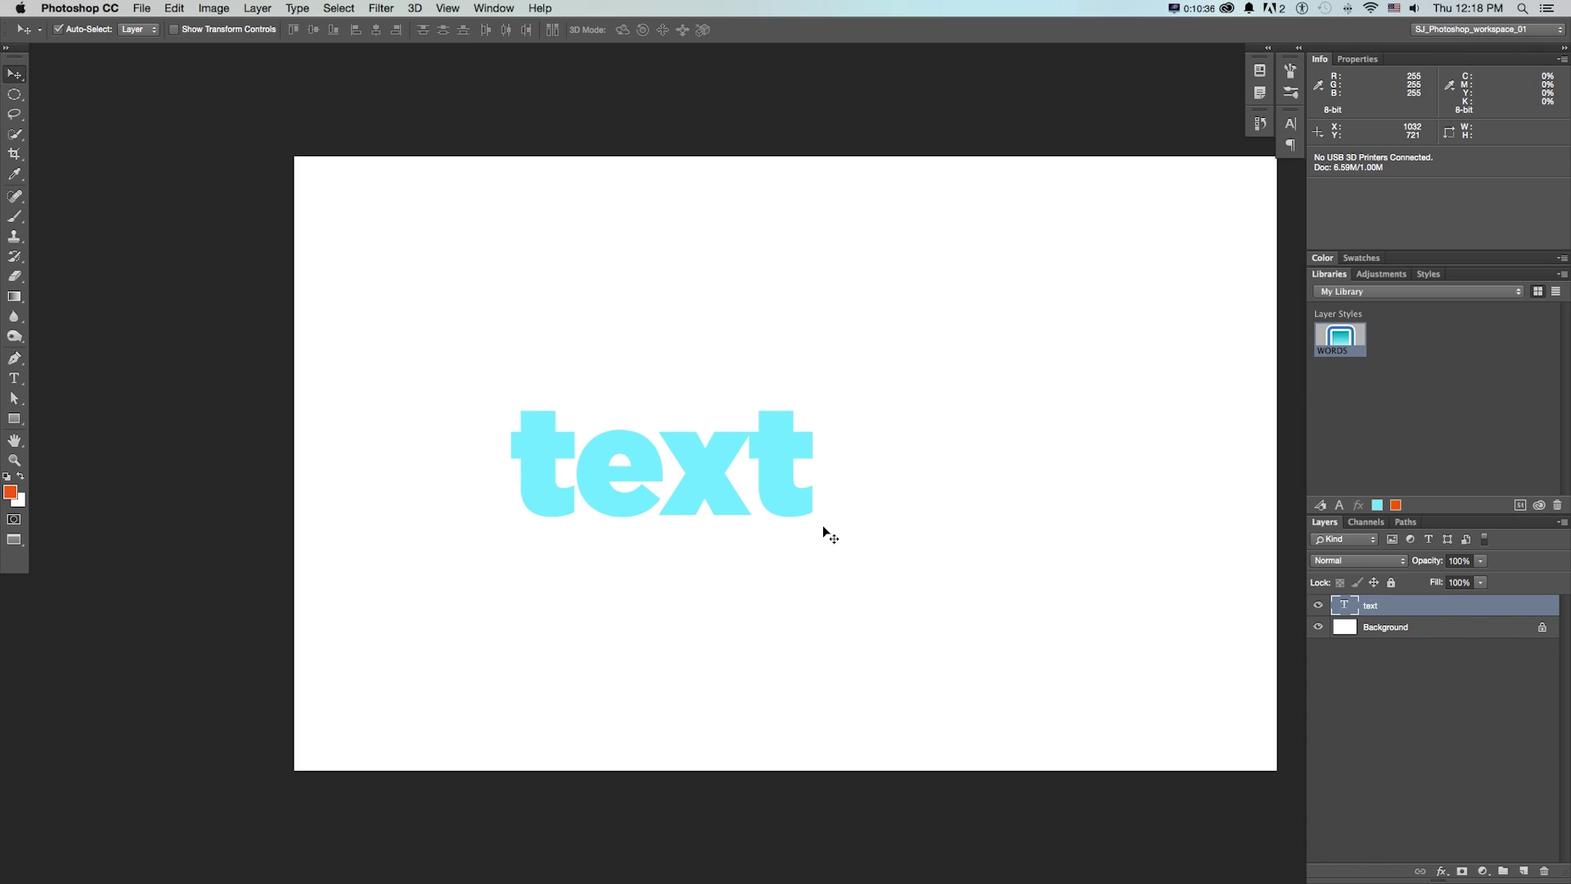
# Apply the WORDS library style to the text and request its share link
pyautogui.click(1338, 339)
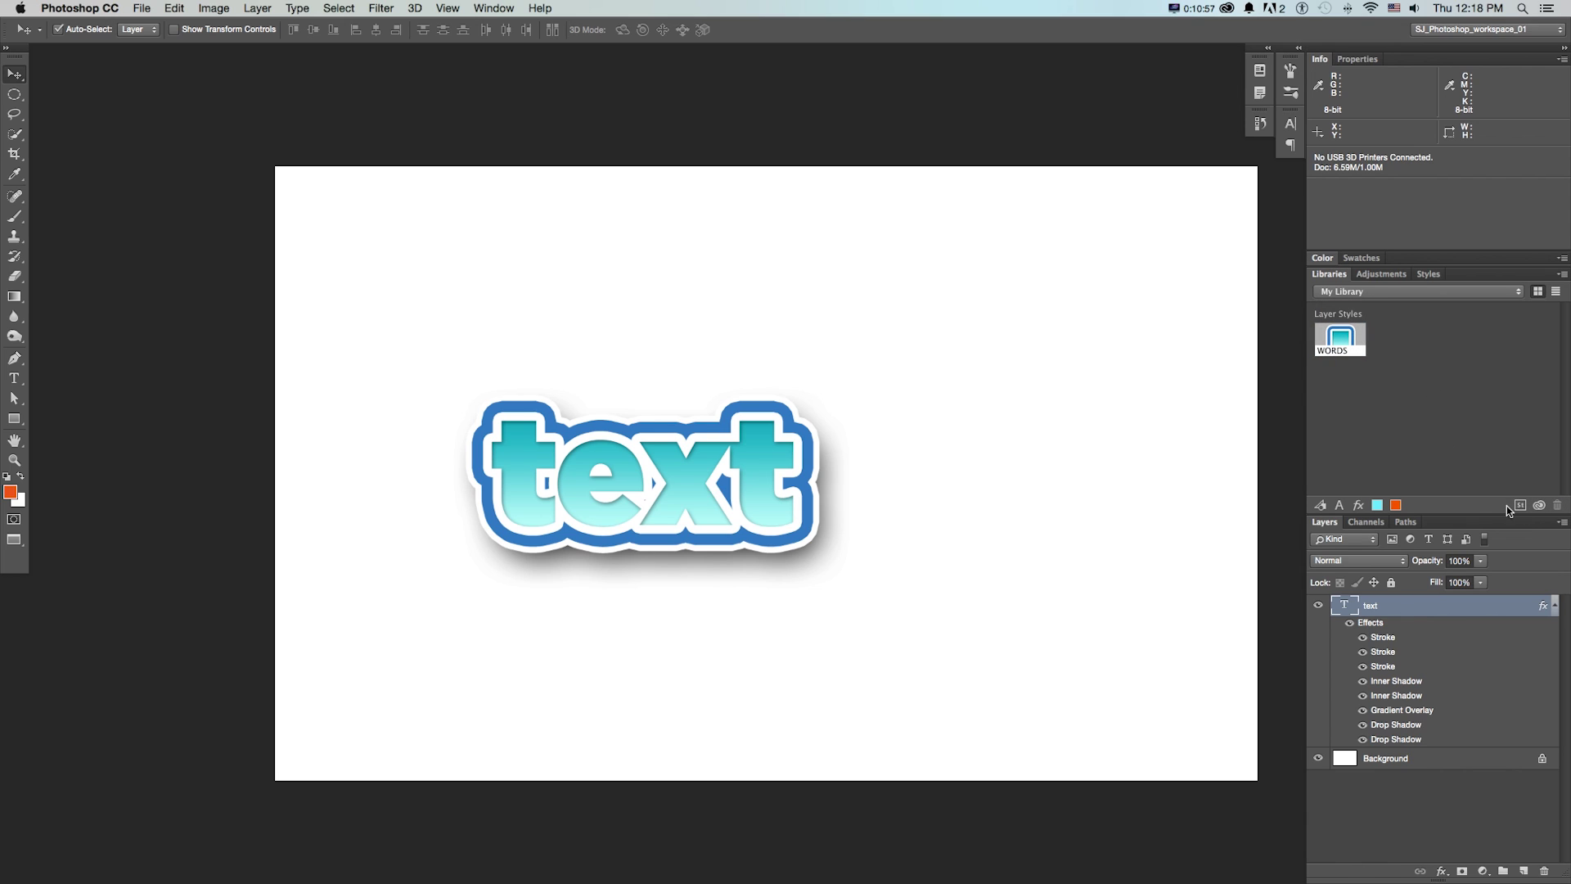
pyautogui.rightClick(1338, 335)
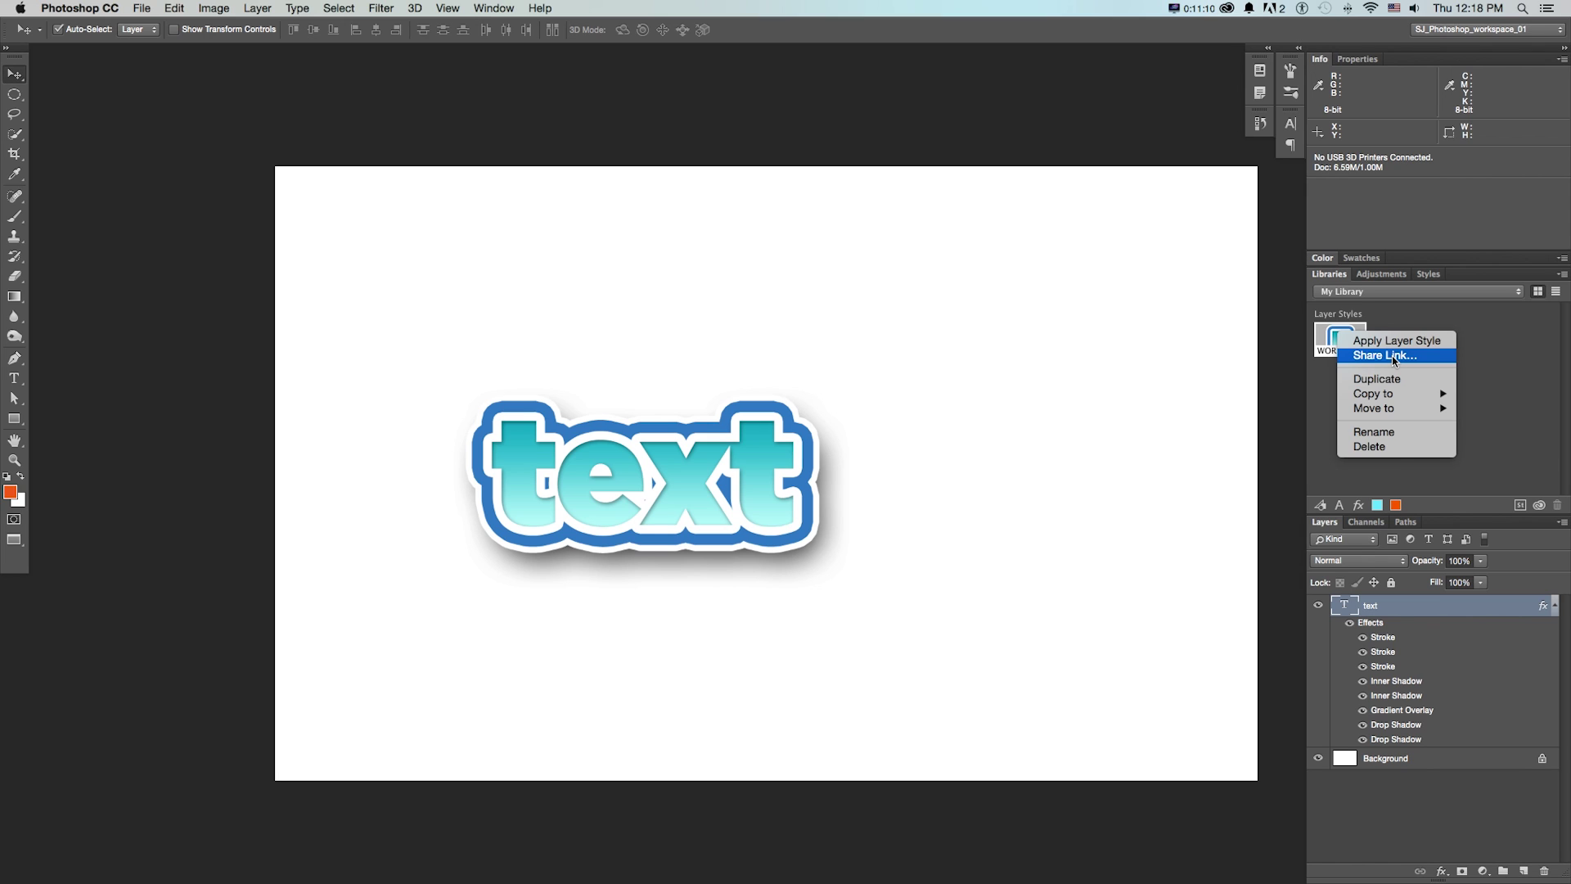
pyautogui.click(1395, 357)
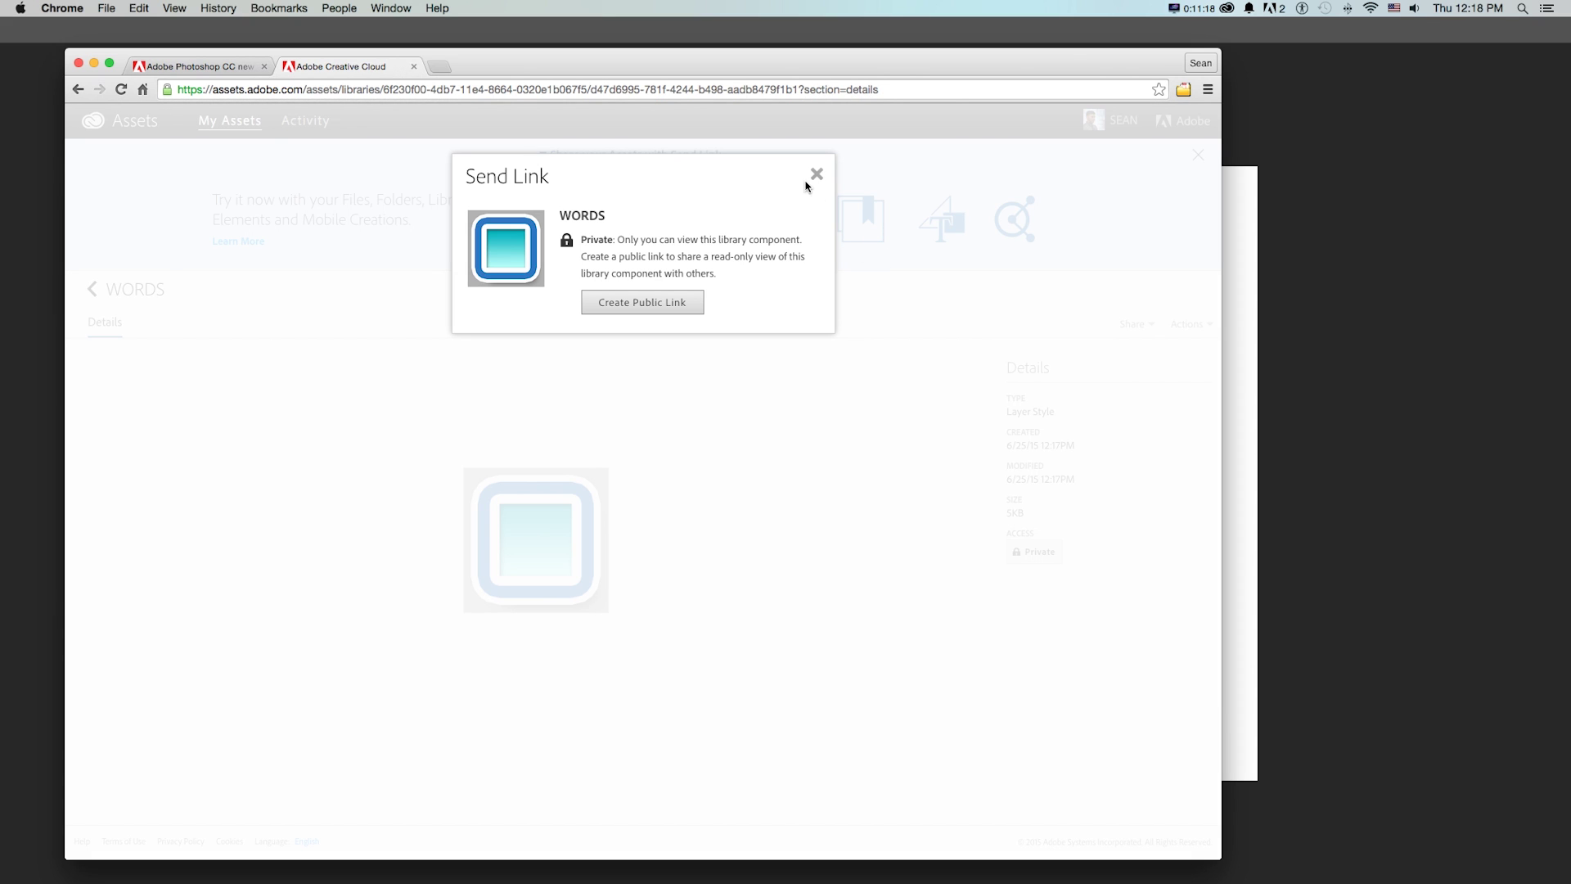
# Create and copy a public link for the WORDS style, revealing Advanced Options
pyautogui.click(659, 303)
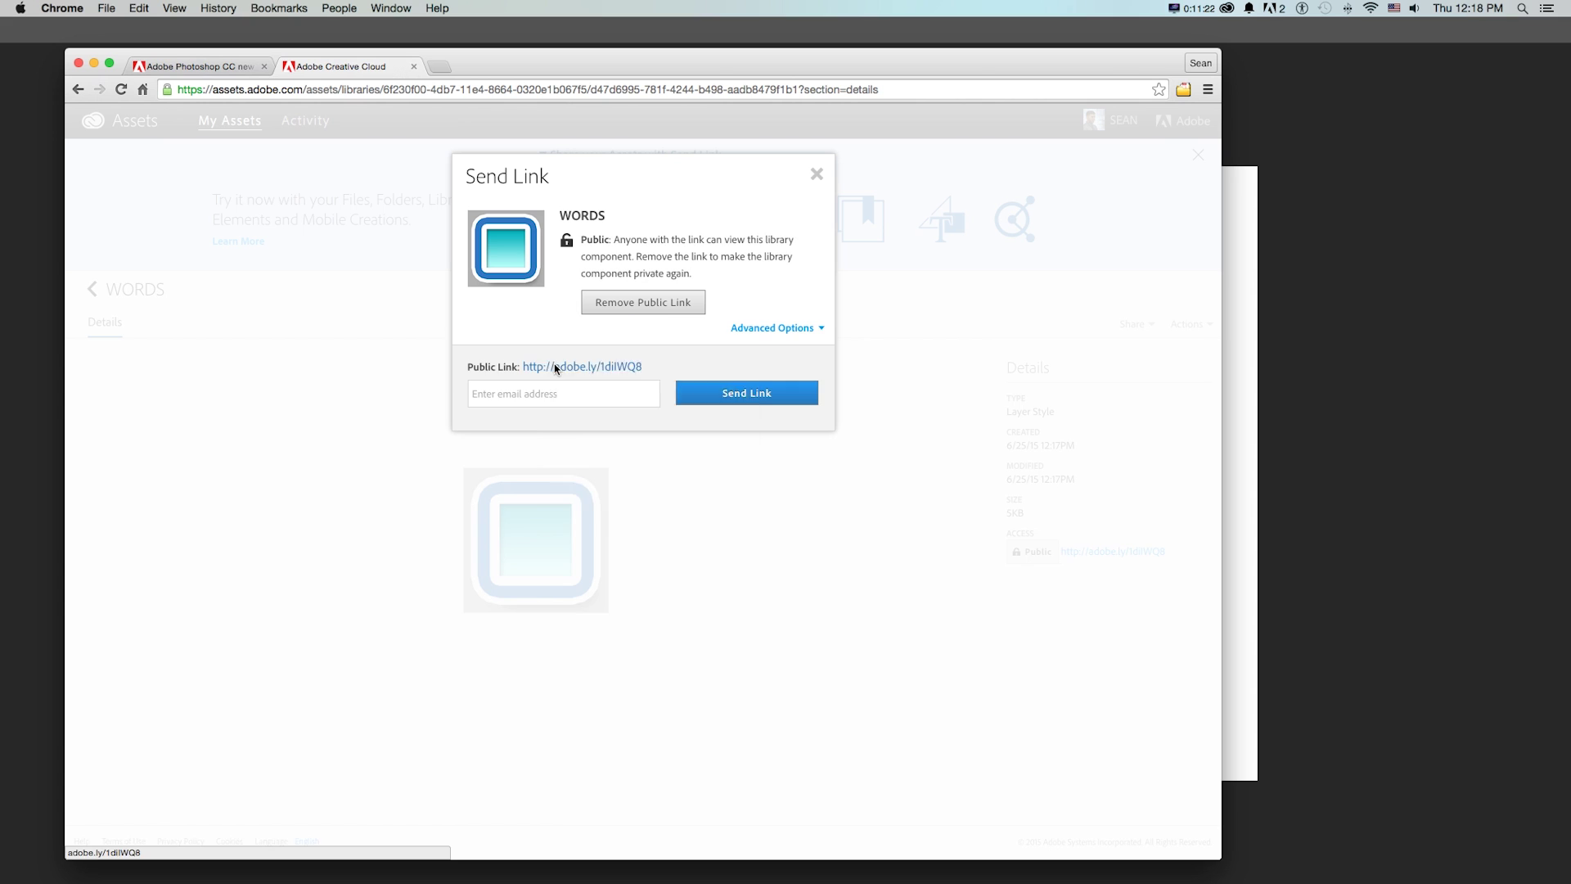
pyautogui.rightClick(554, 363)
pyautogui.click(621, 429)
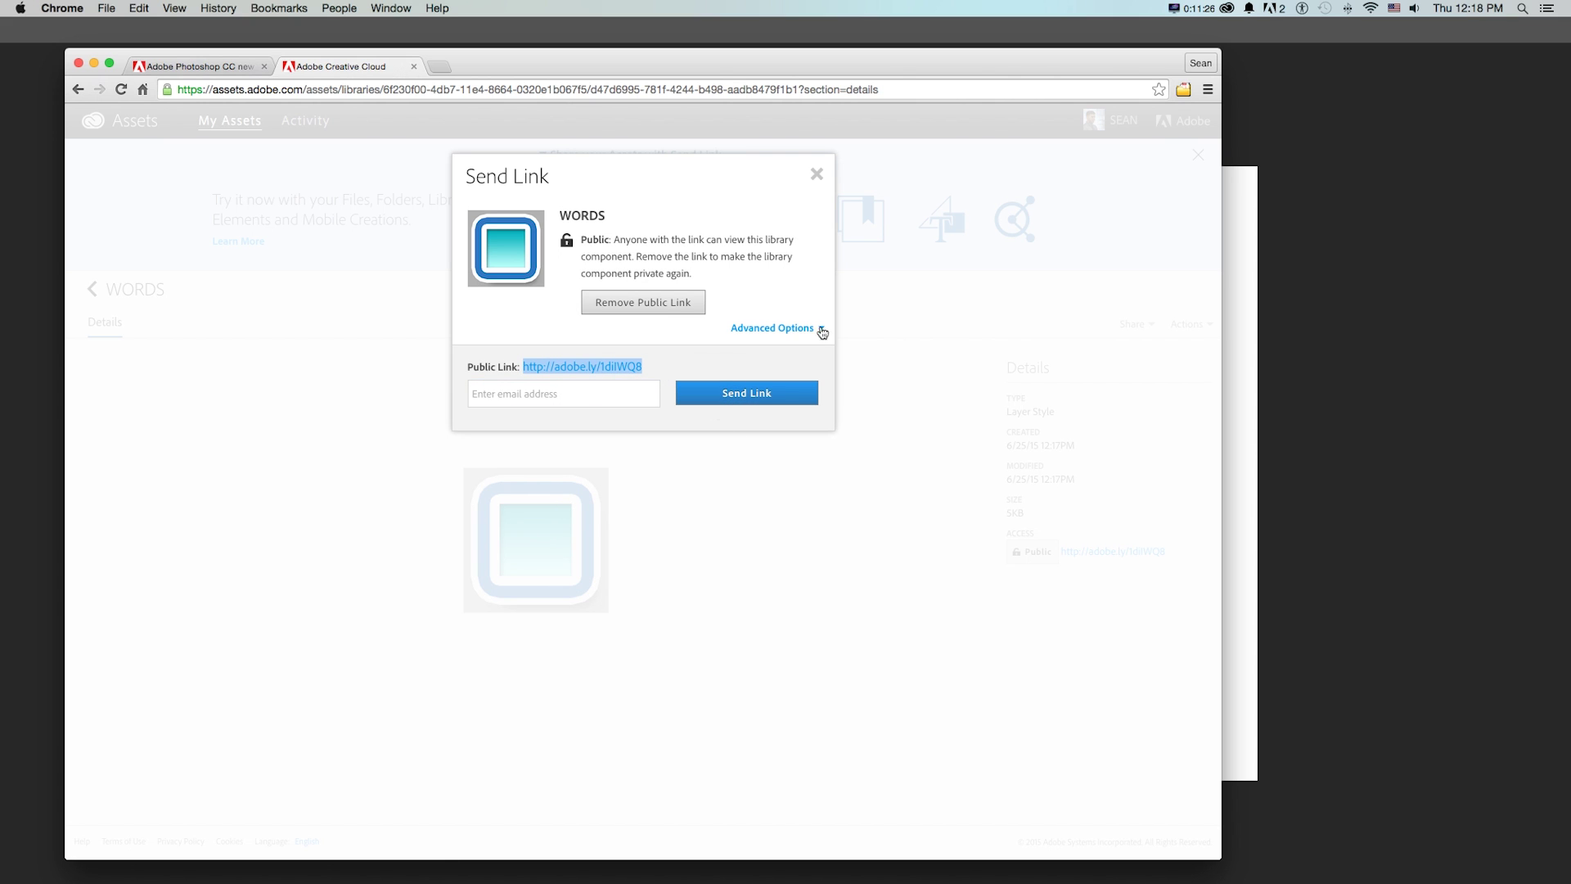
pyautogui.click(811, 328)
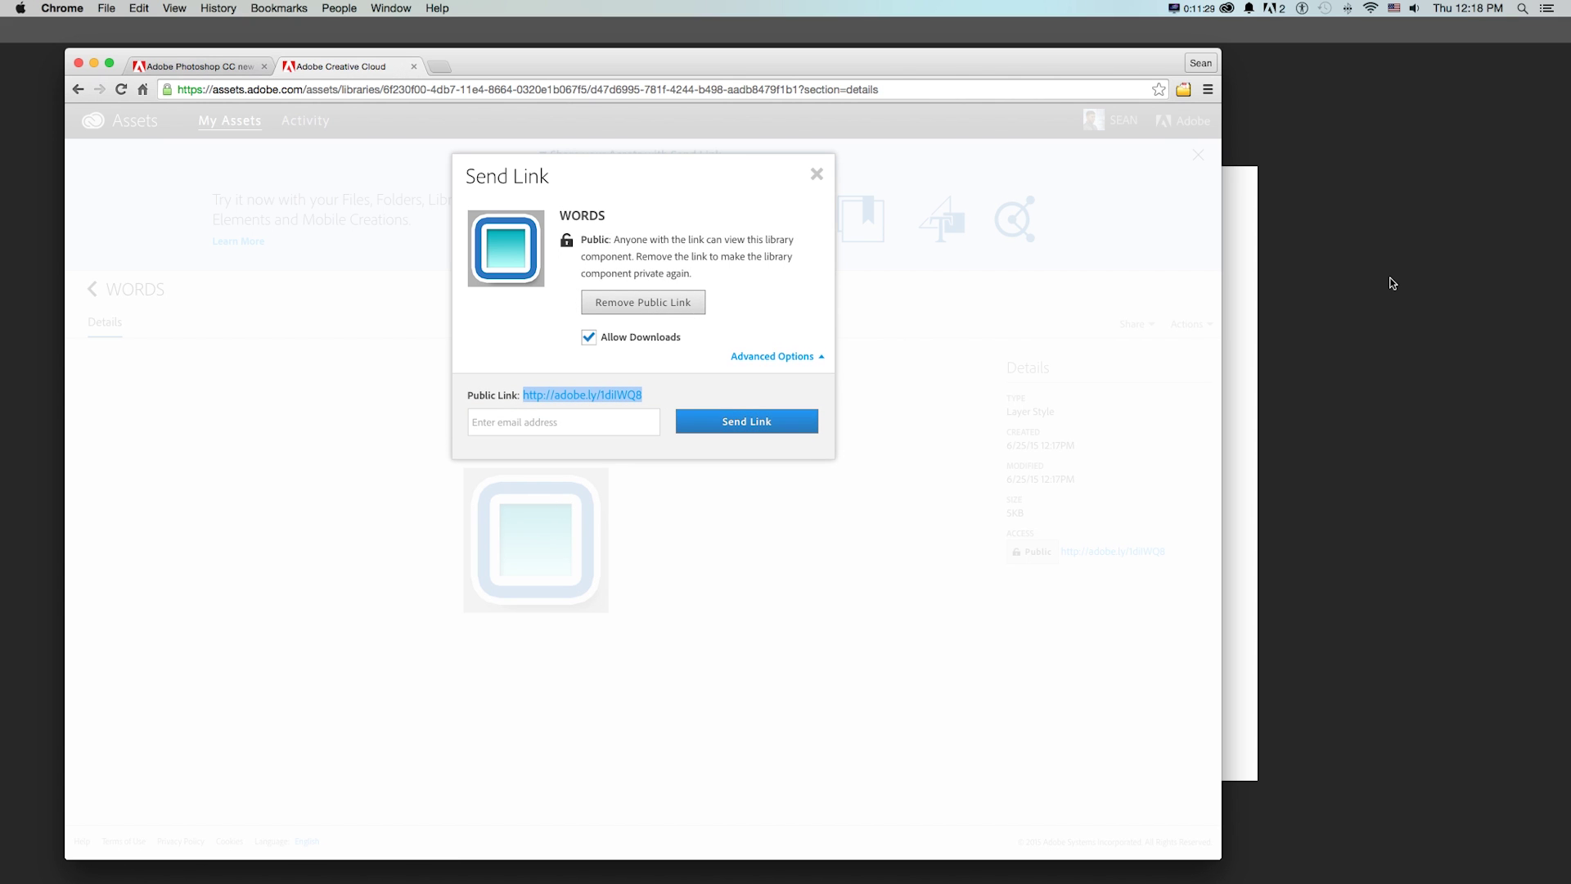
pyautogui.click(1384, 281)
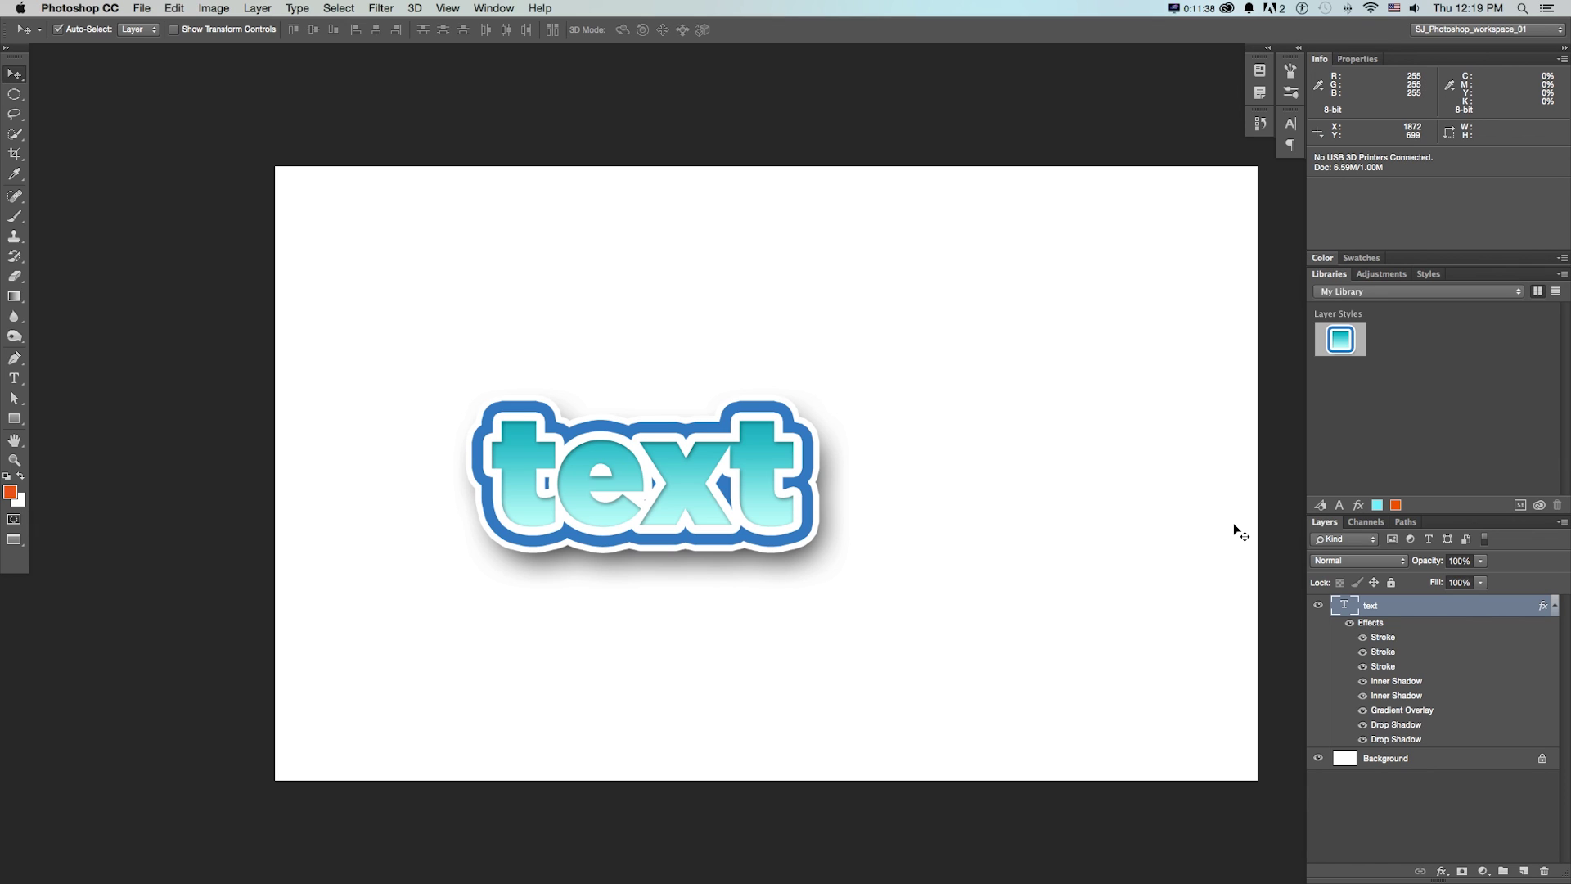
# Keep My Library selected in the libraries list and zoom out the text document twice
pyautogui.click(1494, 291)
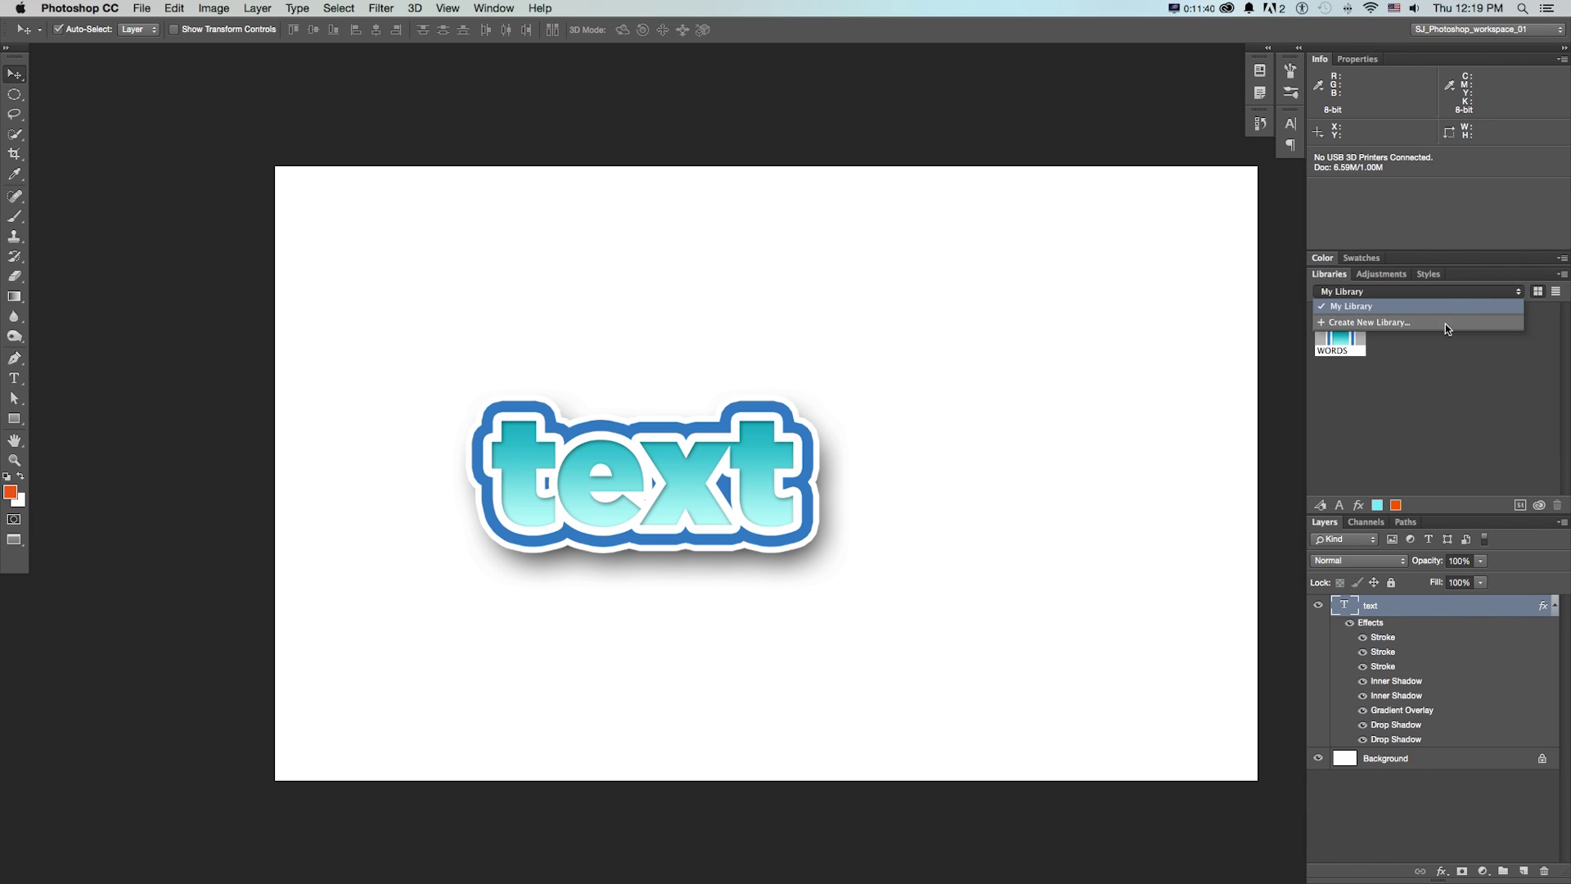
pyautogui.click(1454, 322)
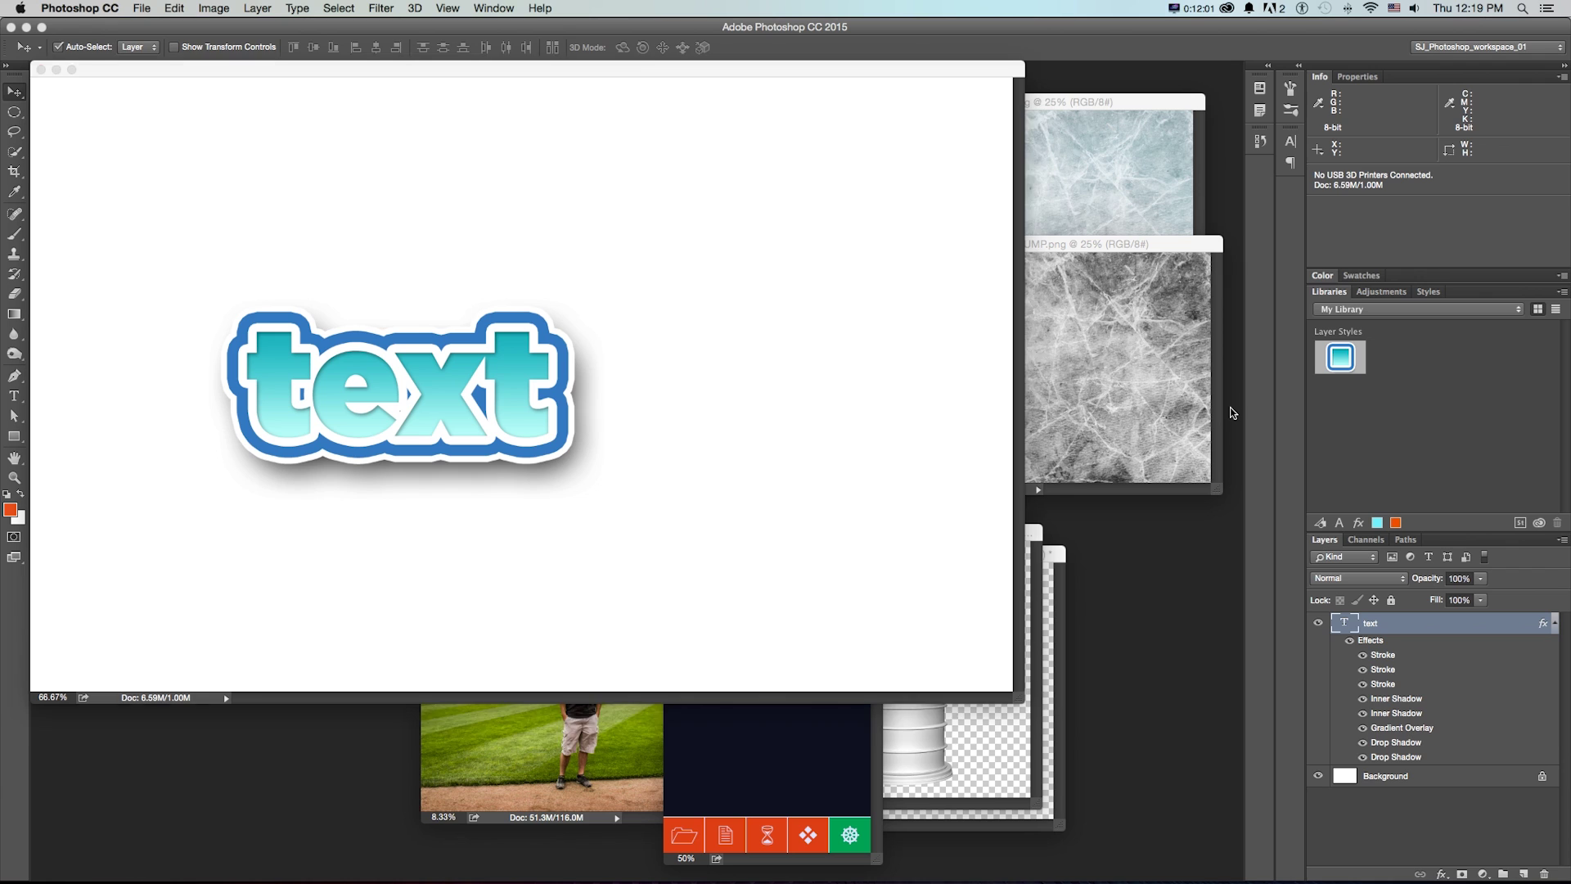
pyautogui.press('super+minus')
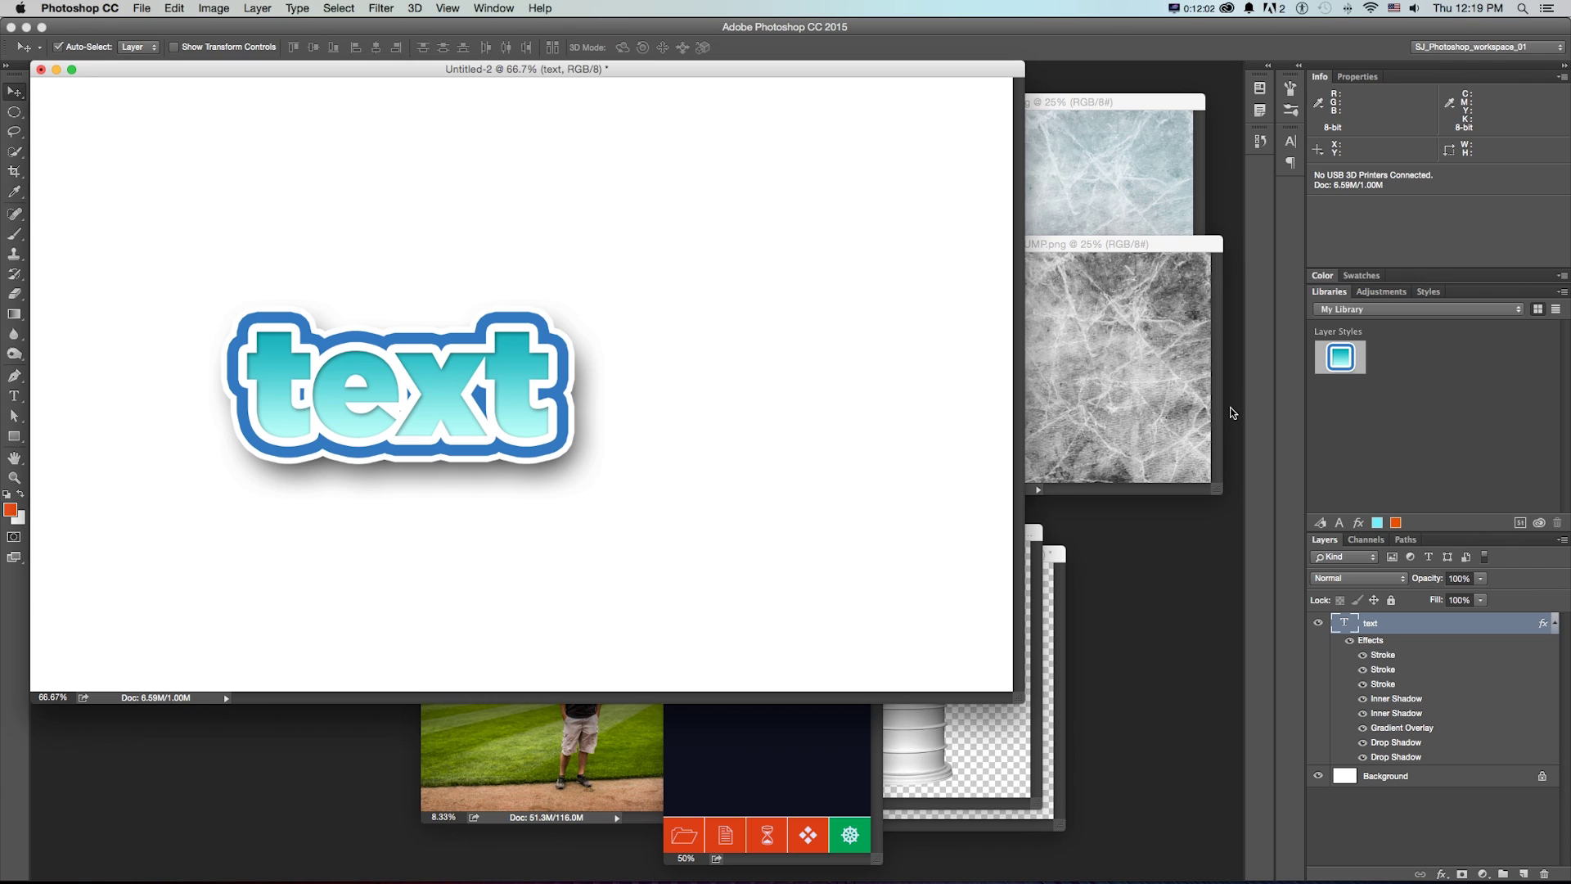
pyautogui.press('super+minus')
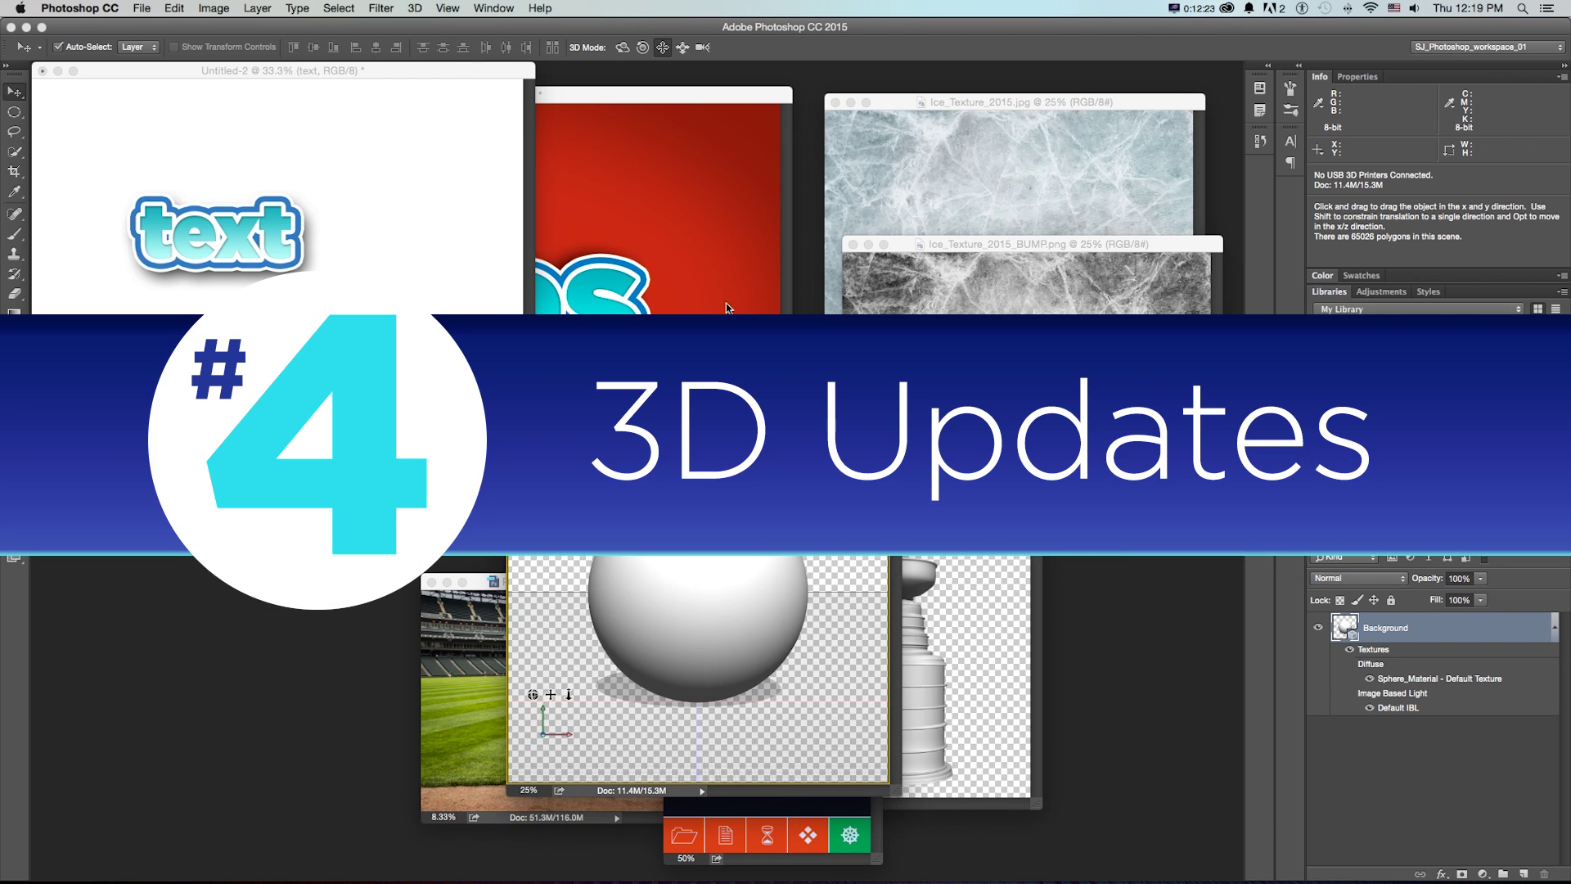
# Switch Photoshop to the 3D workspace
pyautogui.click(493, 8)
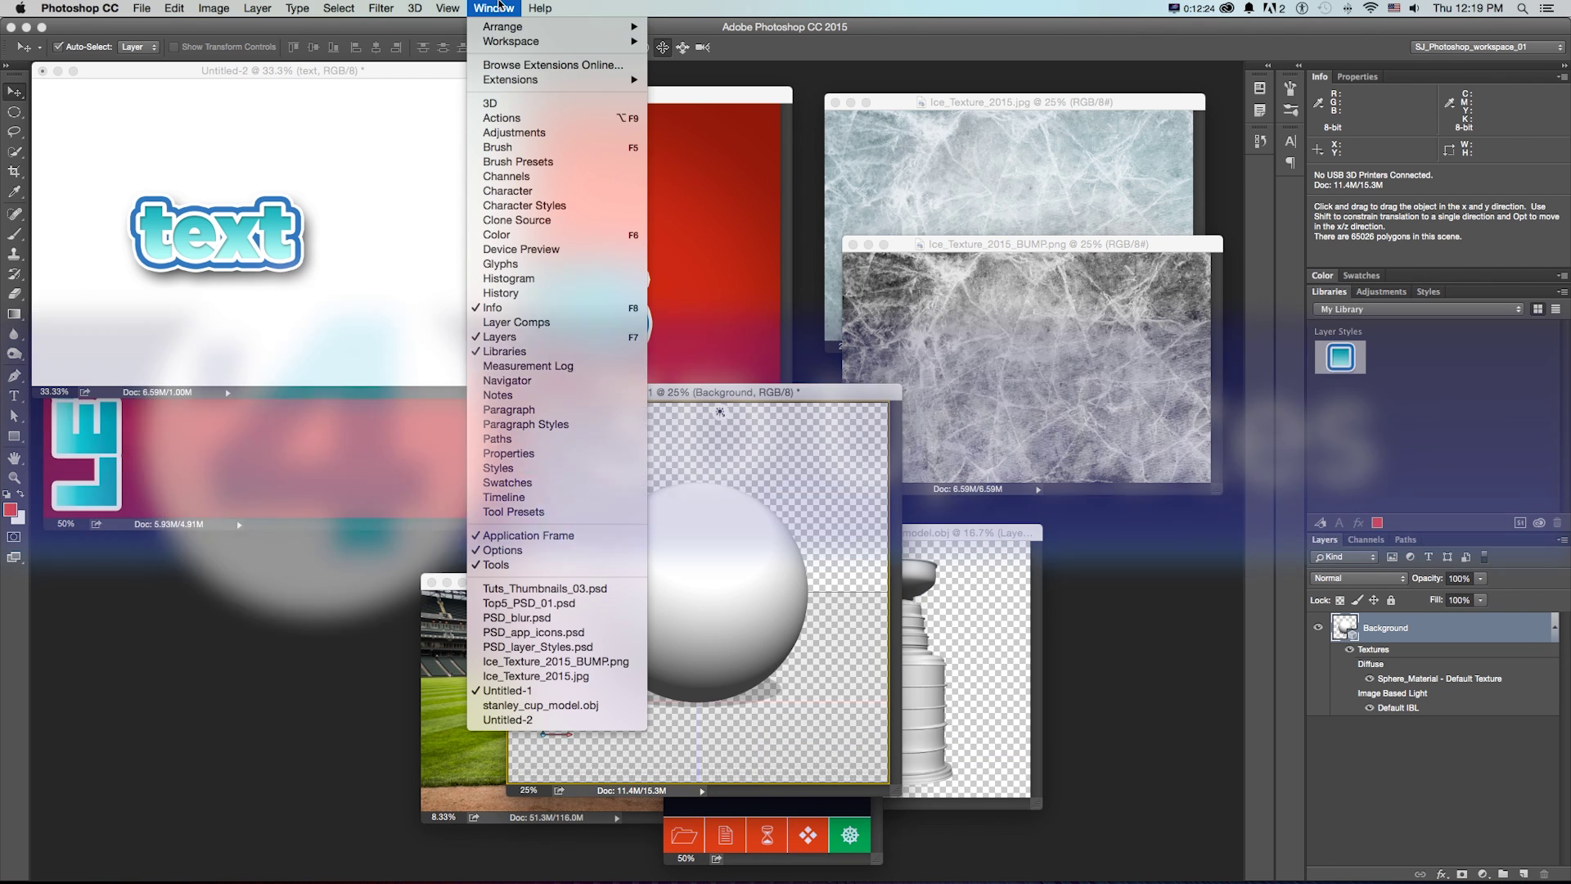
pyautogui.moveTo(494, 43)
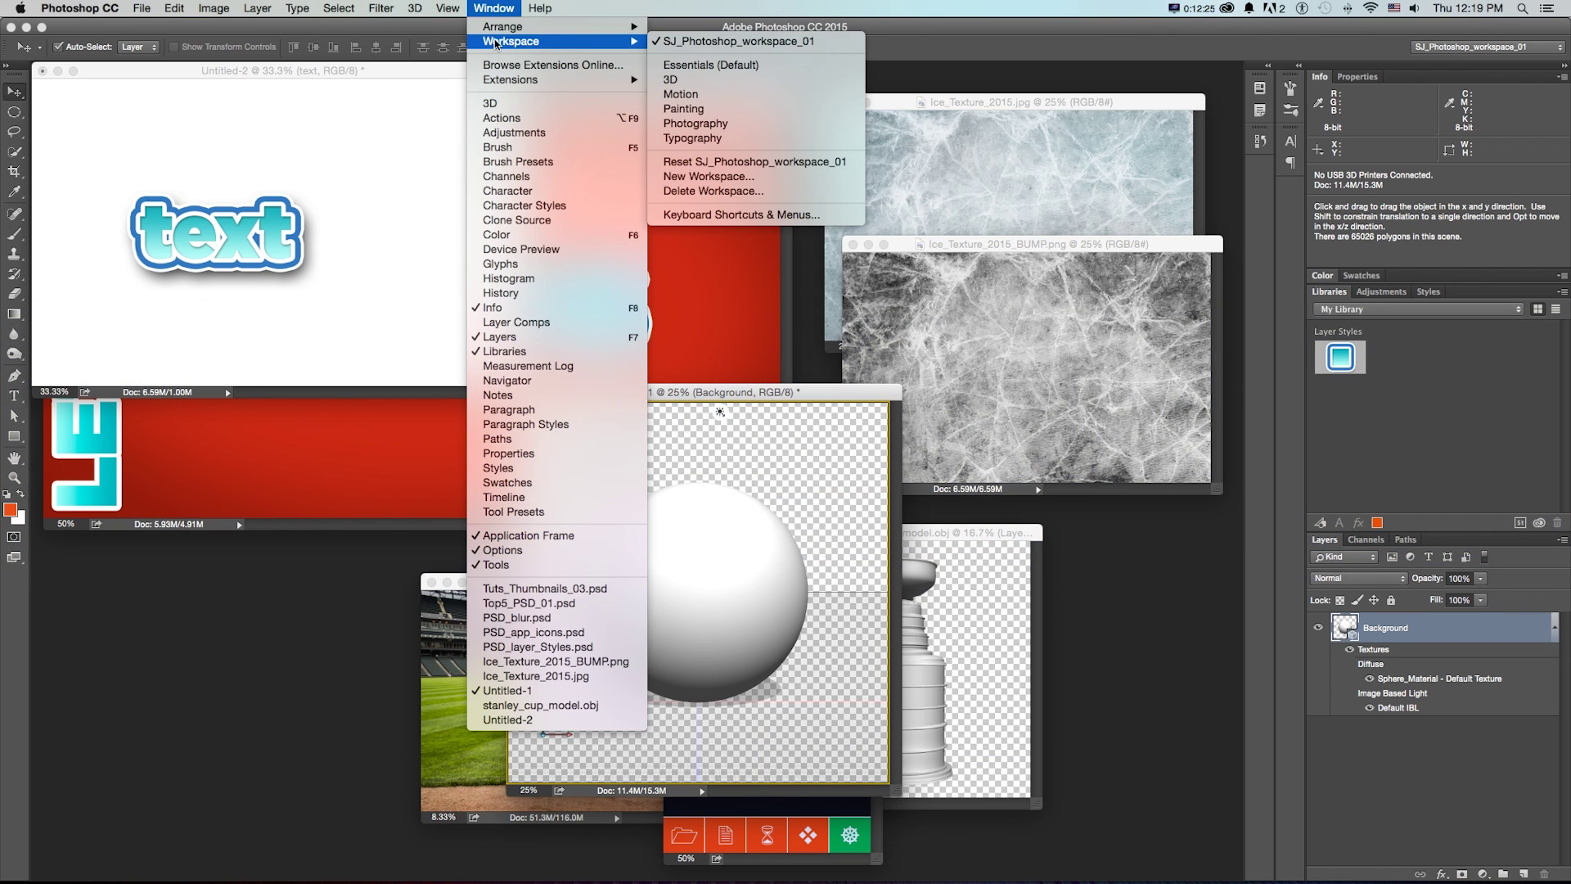
pyautogui.click(746, 81)
# Zoom out the ice and bump texture windows, then reposition and enlarge the Untitled-1 sphere window
pyautogui.click(1038, 132)
pyautogui.press('super+minus')
pyautogui.press('super+minus')
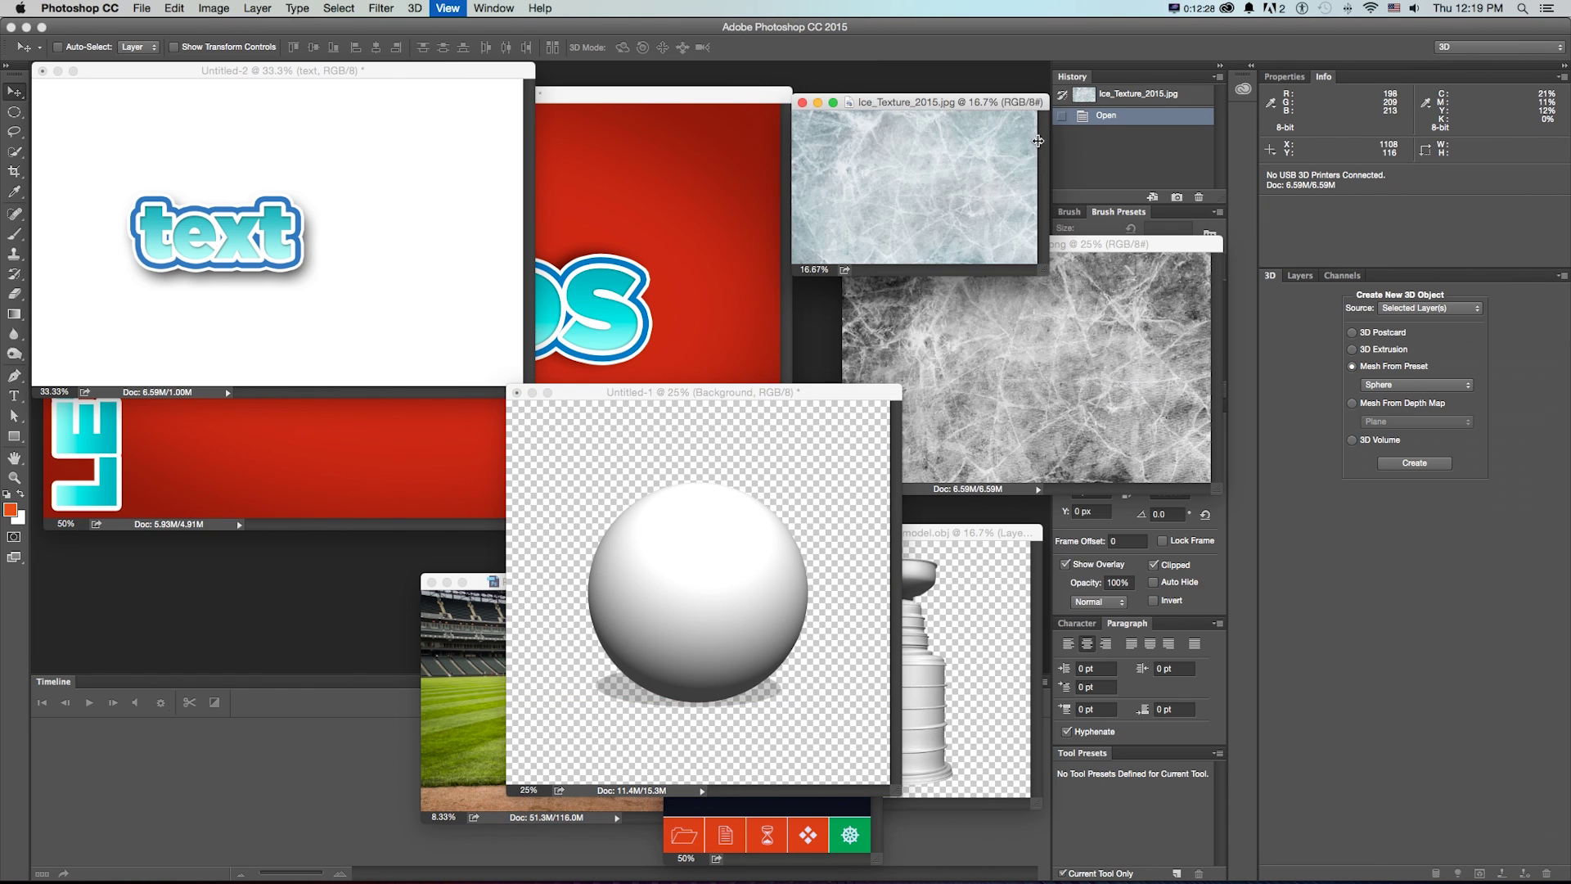
pyautogui.click(939, 243)
pyautogui.press('super+minus')
pyautogui.press('super+minus')
pyautogui.moveTo(939, 243); pyautogui.dragTo(973, 266)
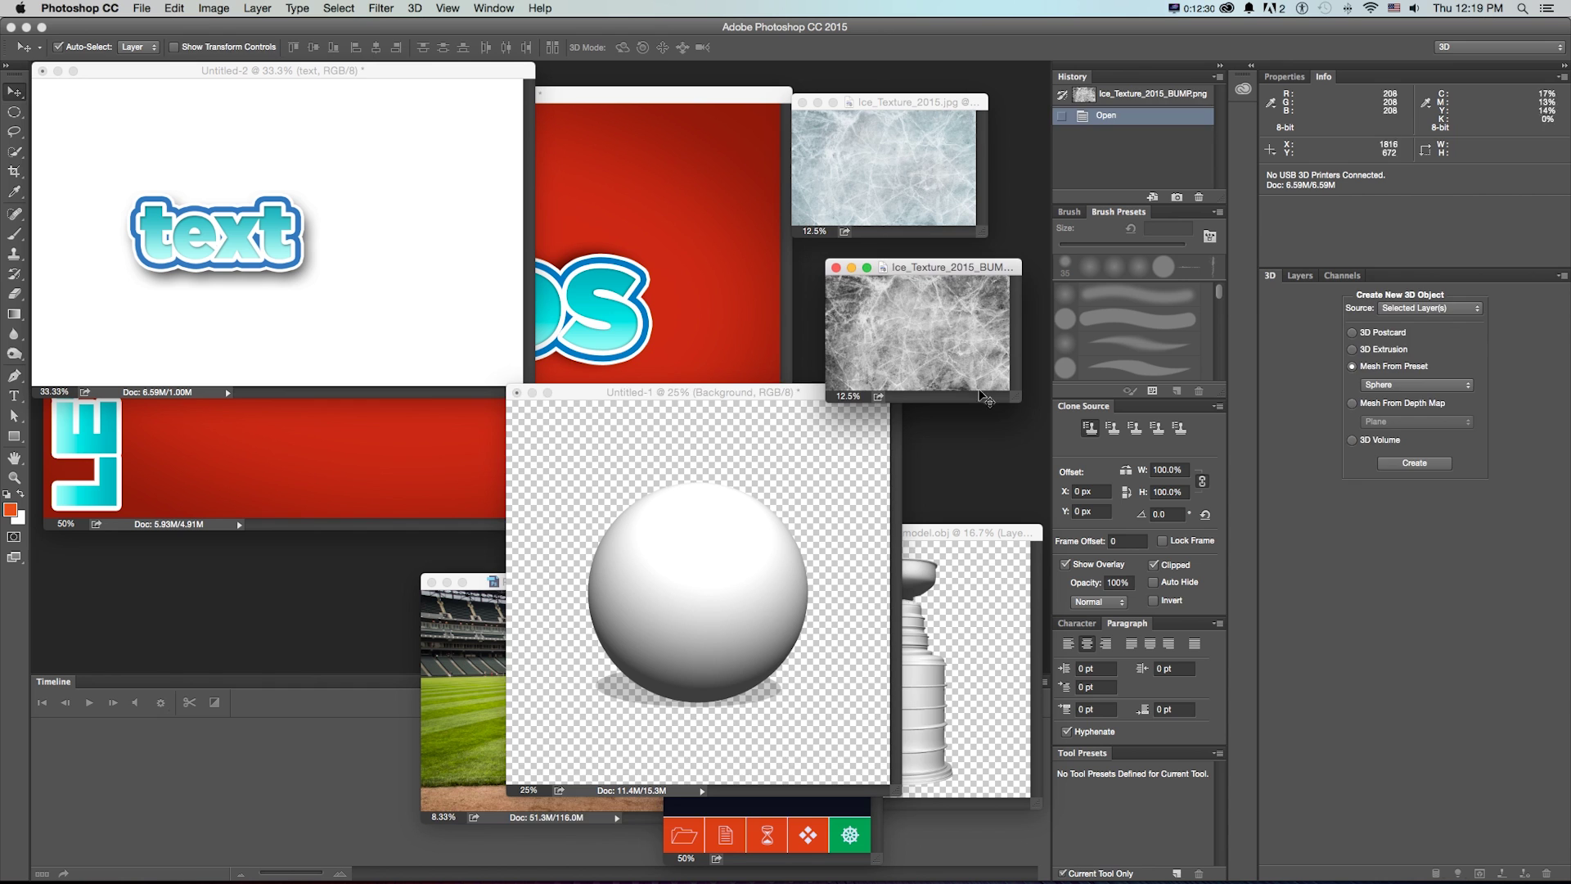
pyautogui.click(857, 426)
pyautogui.moveTo(806, 393); pyautogui.dragTo(859, 337)
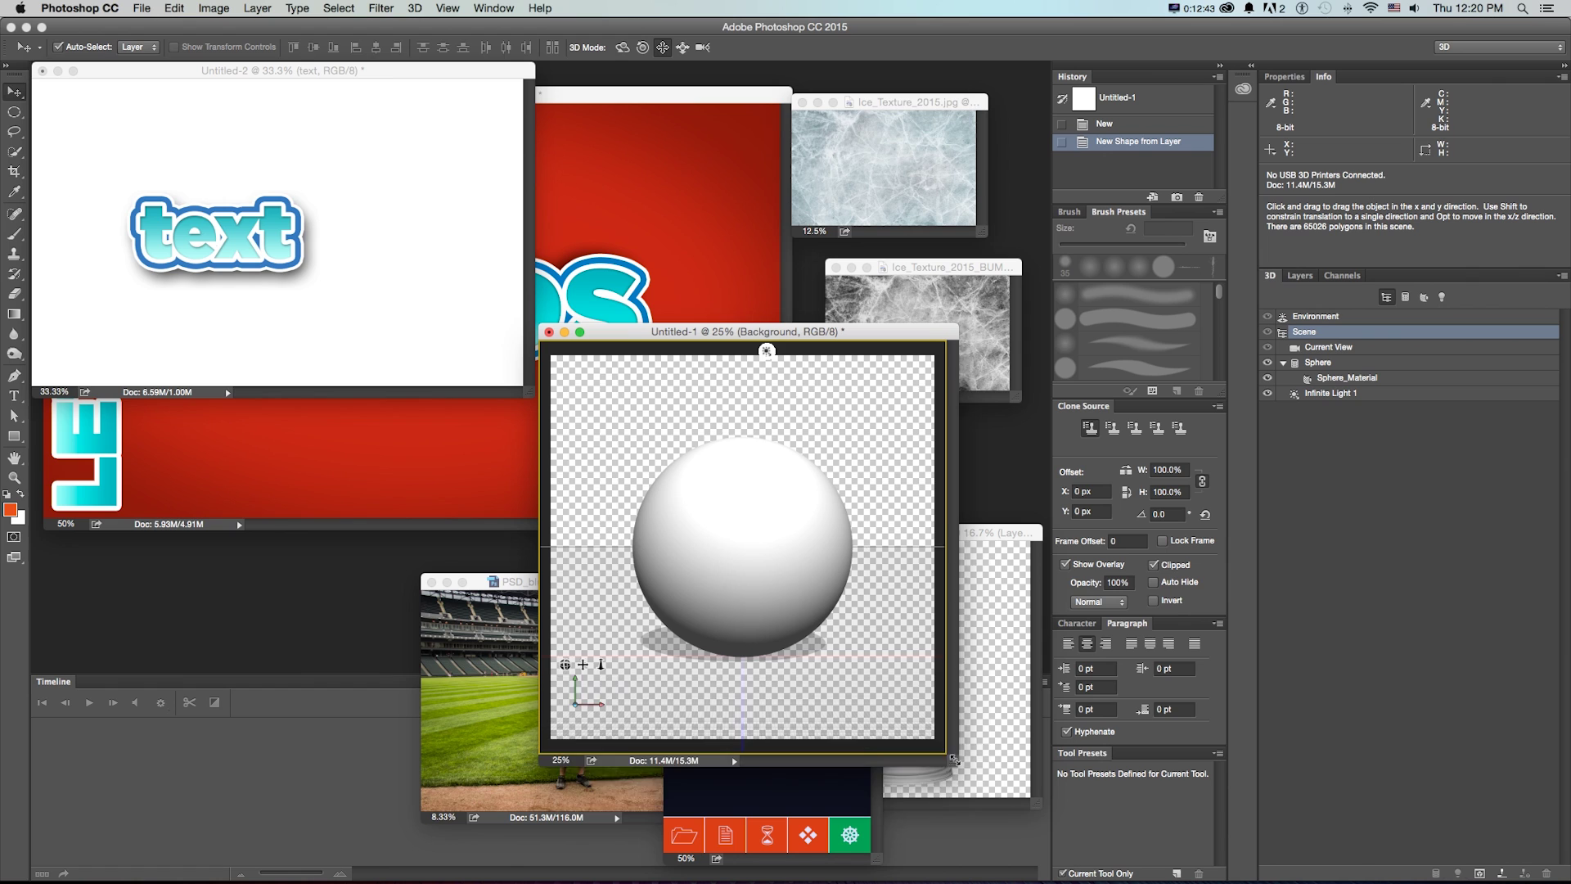
pyautogui.moveTo(937, 744); pyautogui.dragTo(971, 773)
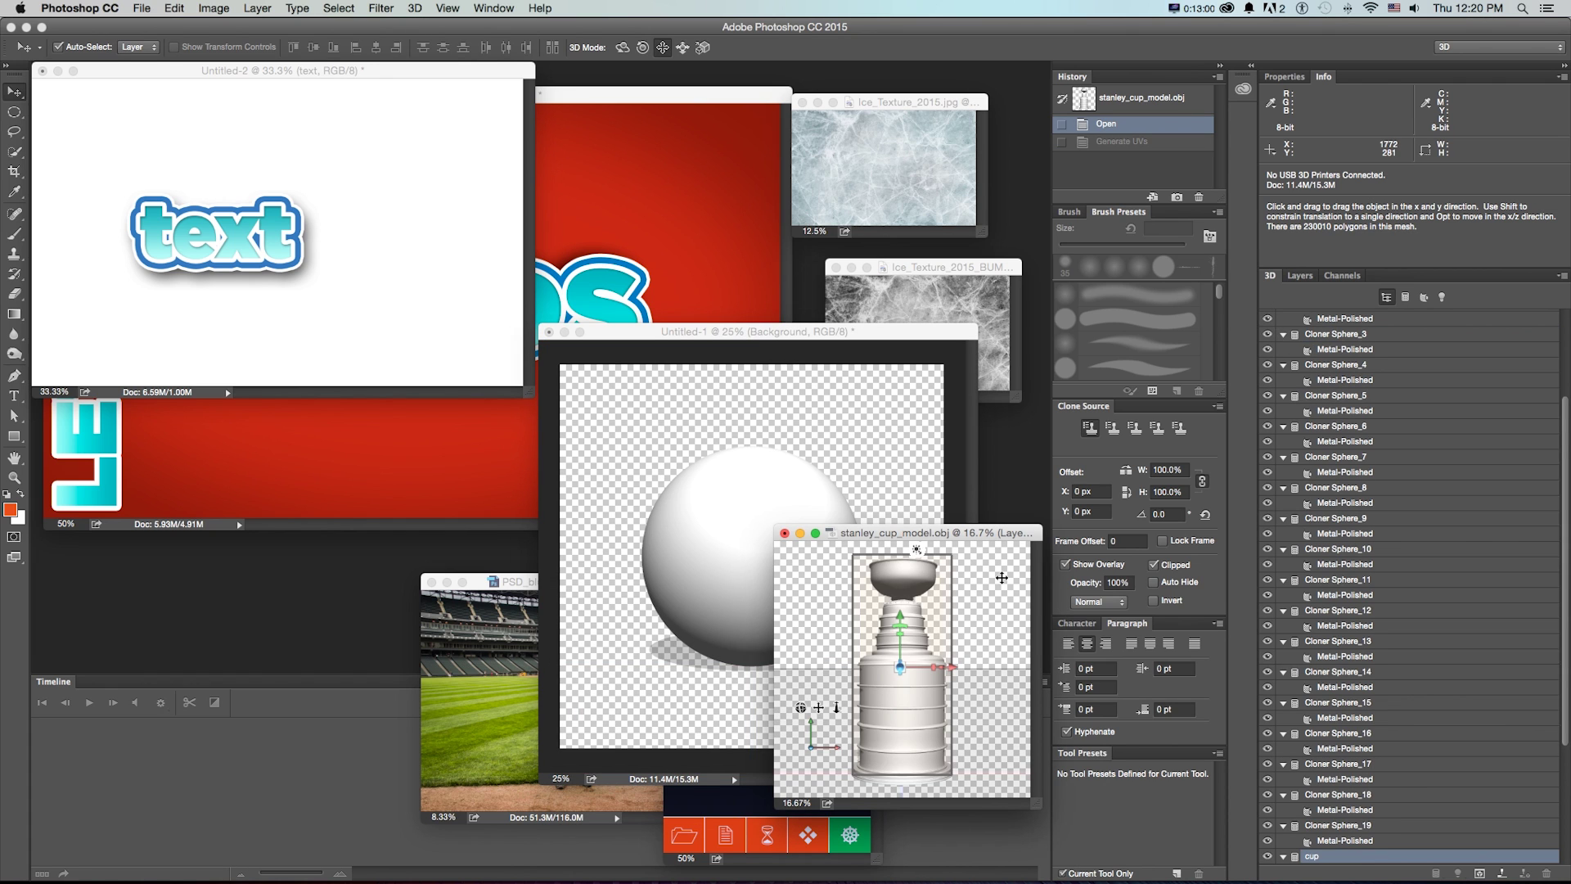
# Bring Ice_Texture_2015.jpg forward, zoom in, move its window left and enlarge it
pyautogui.click(415, 8)
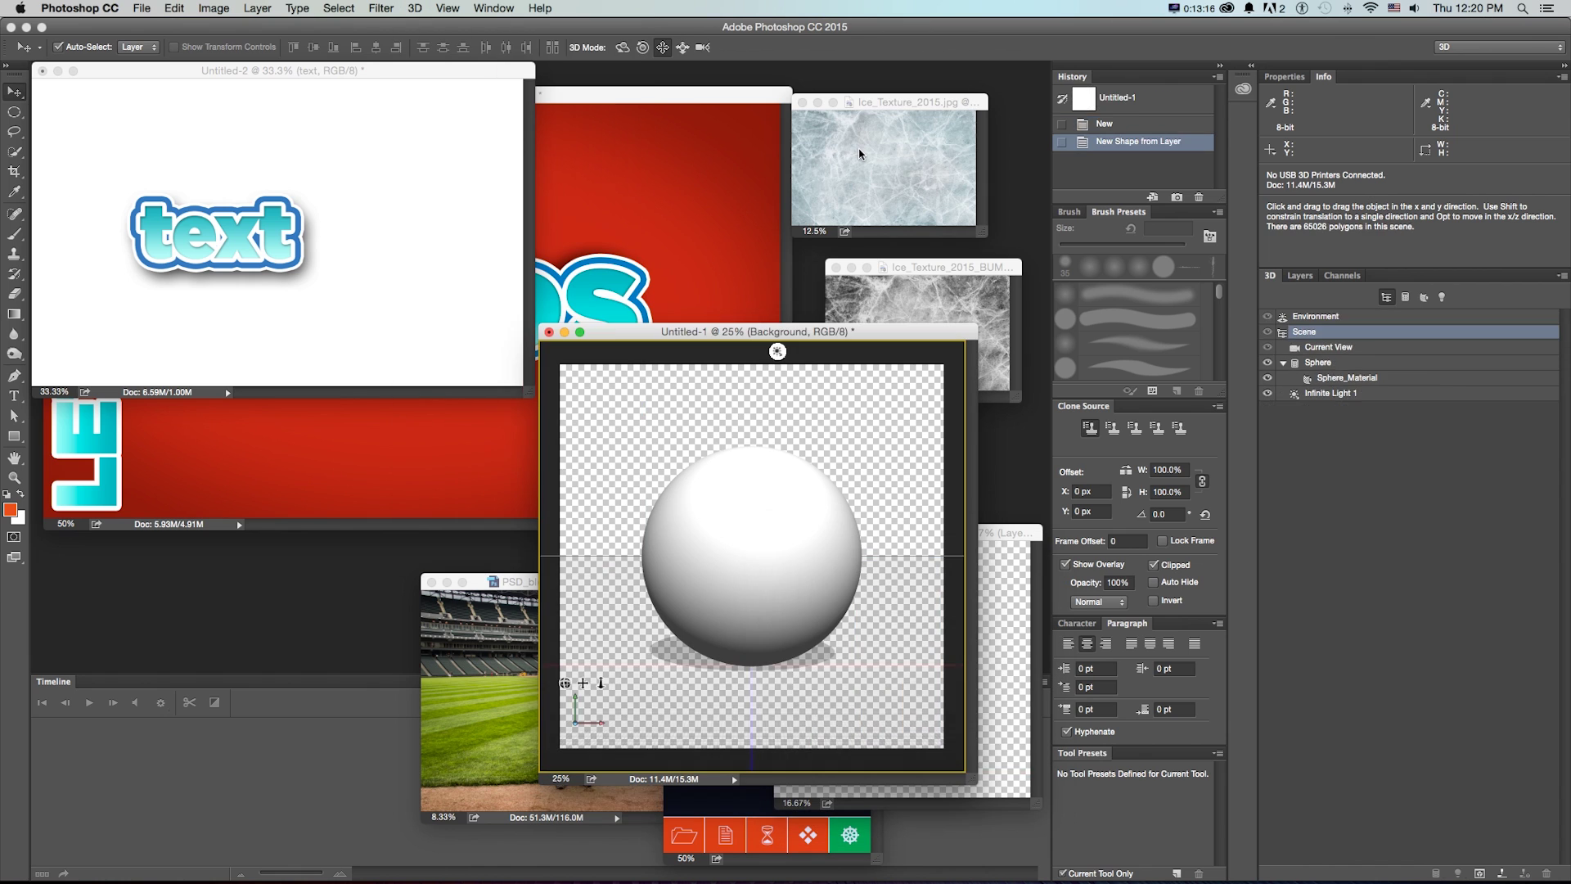
pyautogui.click(857, 148)
pyautogui.press('super+equal')
pyautogui.press('super+equal')
pyautogui.press('super+equal')
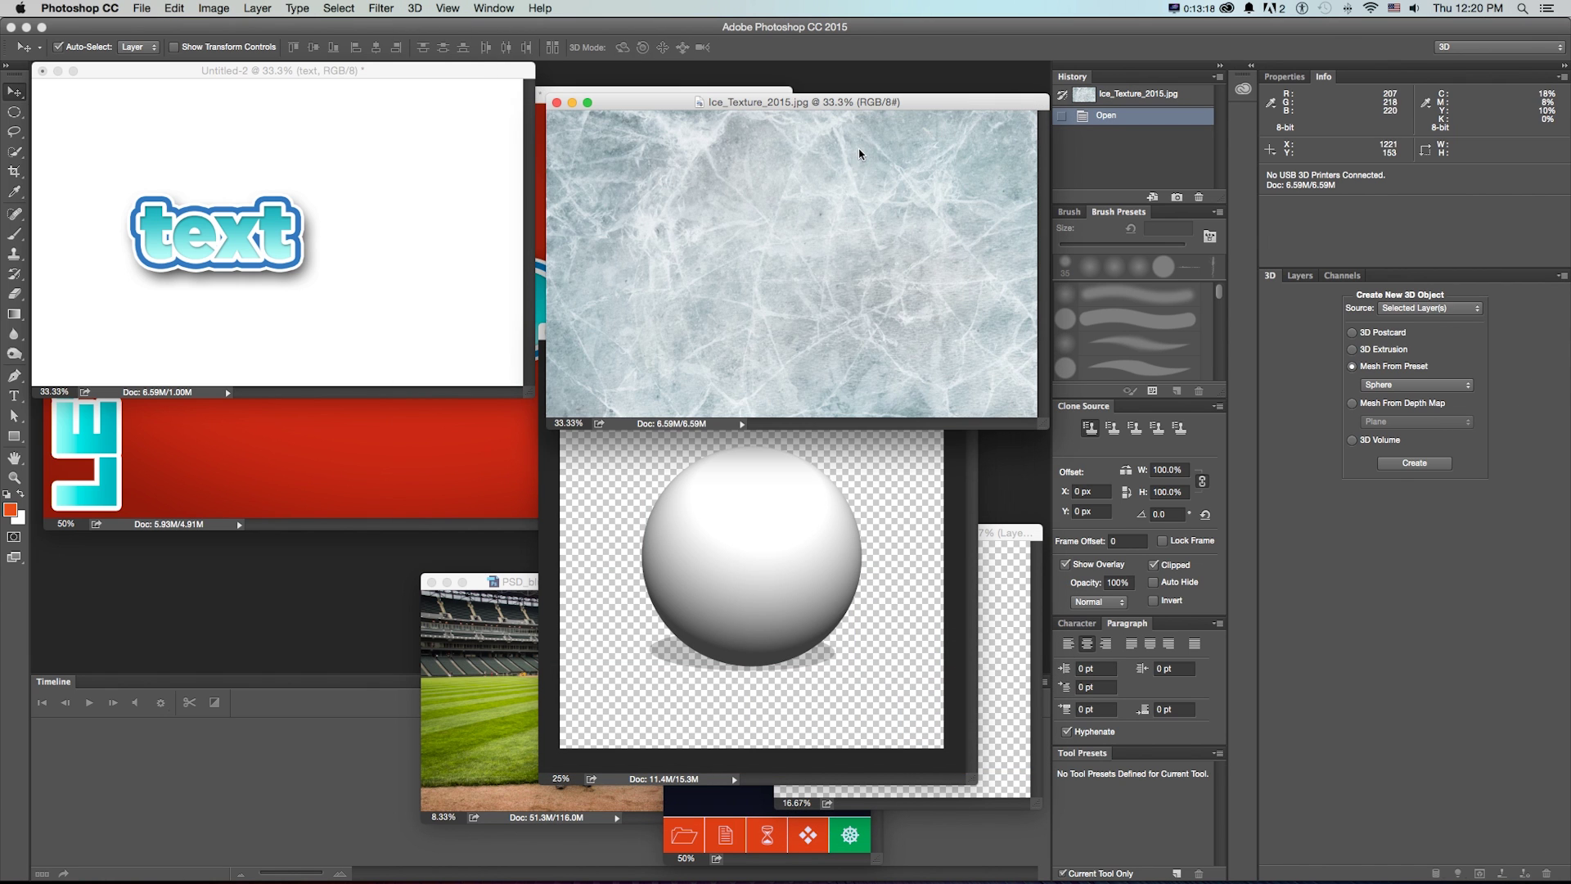
pyautogui.moveTo(854, 112); pyautogui.dragTo(569, 179)
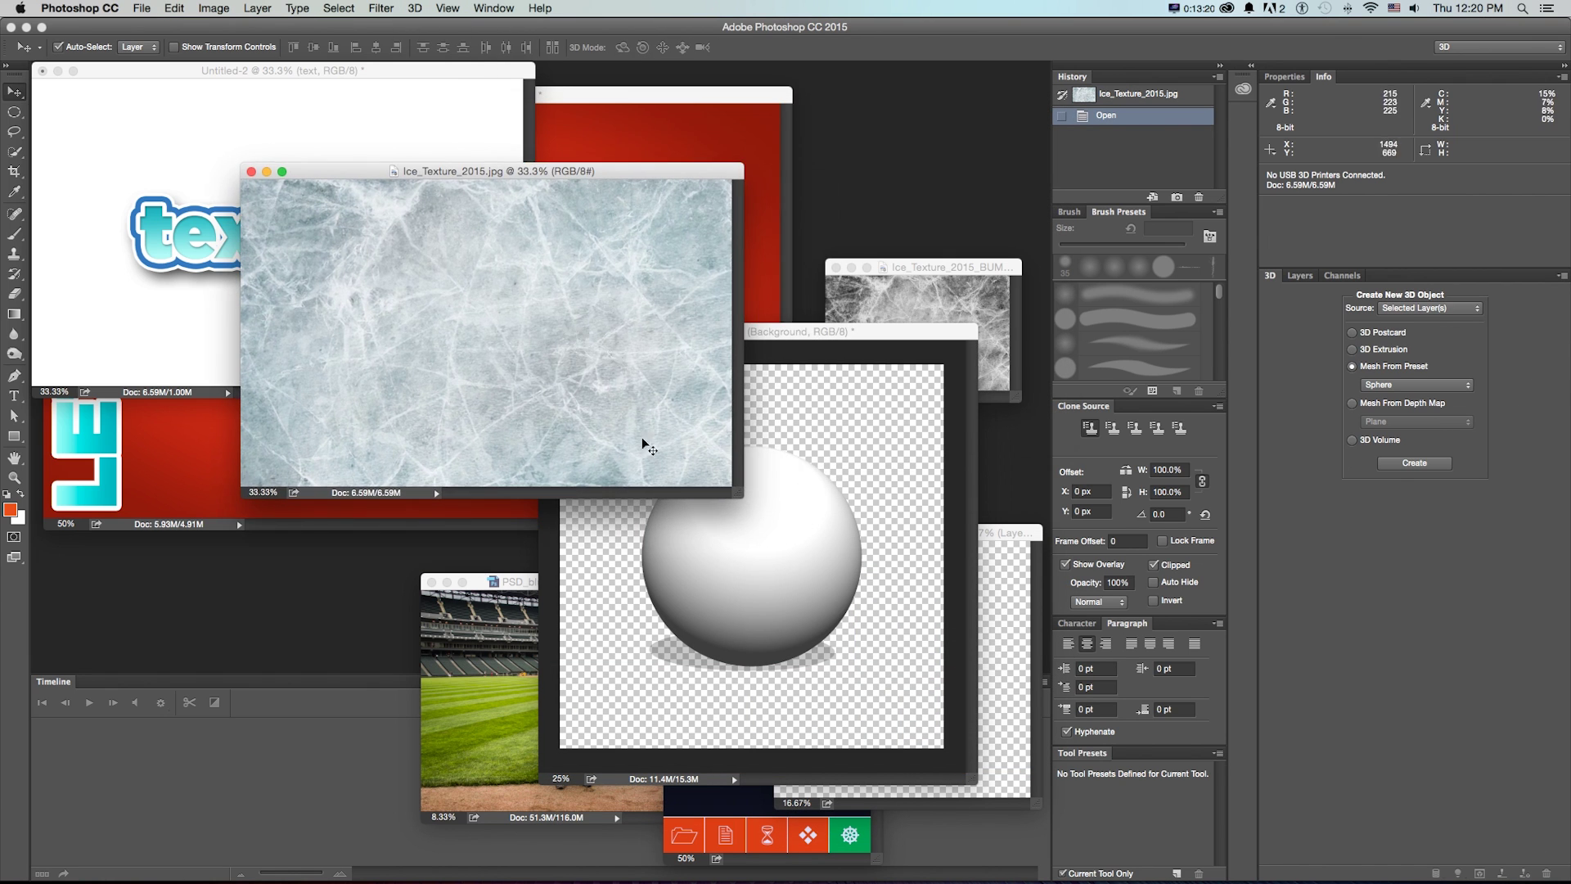
pyautogui.moveTo(736, 495); pyautogui.dragTo(790, 548)
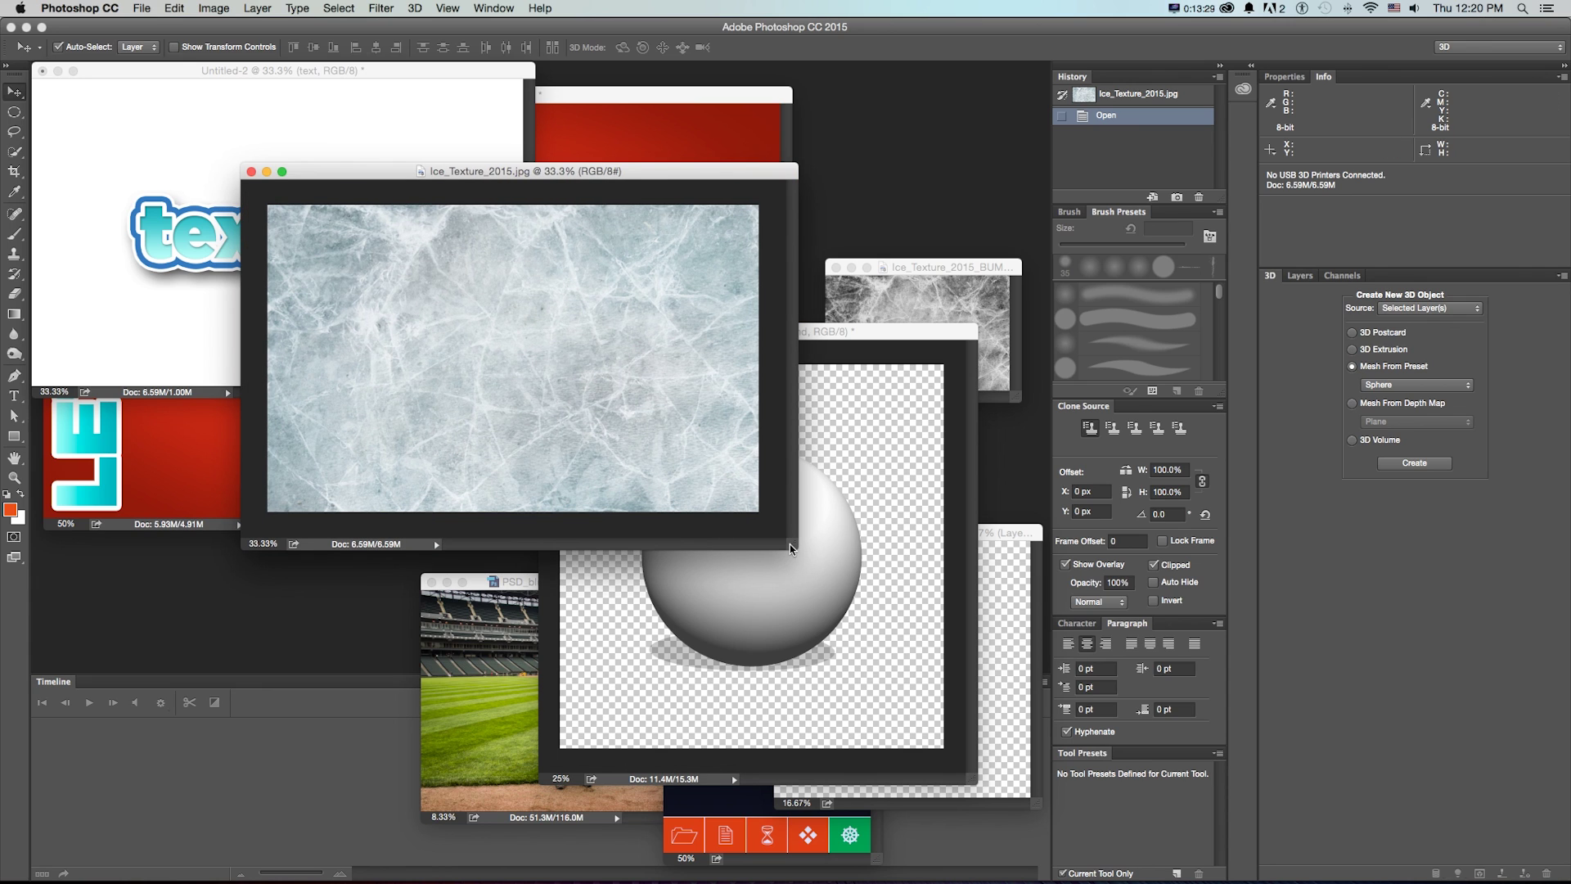
# Zoom in on the bump texture and place its window beside the ice image
pyautogui.click(859, 323)
pyautogui.press('z')
pyautogui.click(891, 316)
pyautogui.click(891, 316)
pyautogui.press('v')
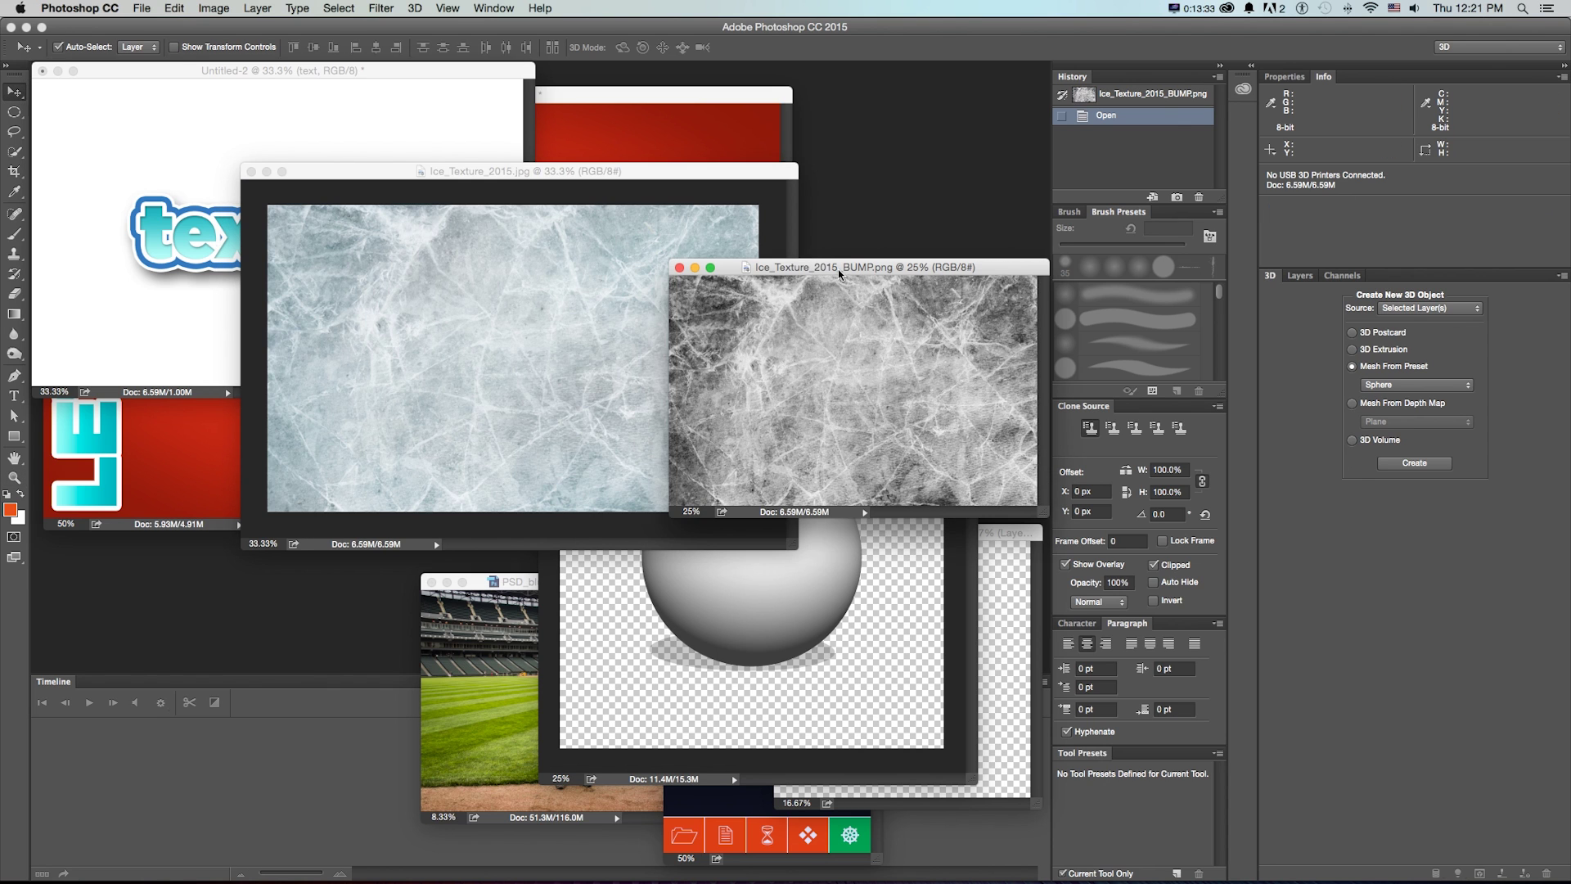
pyautogui.moveTo(845, 261)
pyautogui.mouseDown()
pyautogui.moveTo(855, 252)
pyautogui.moveTo(841, 265)
pyautogui.mouseUp()
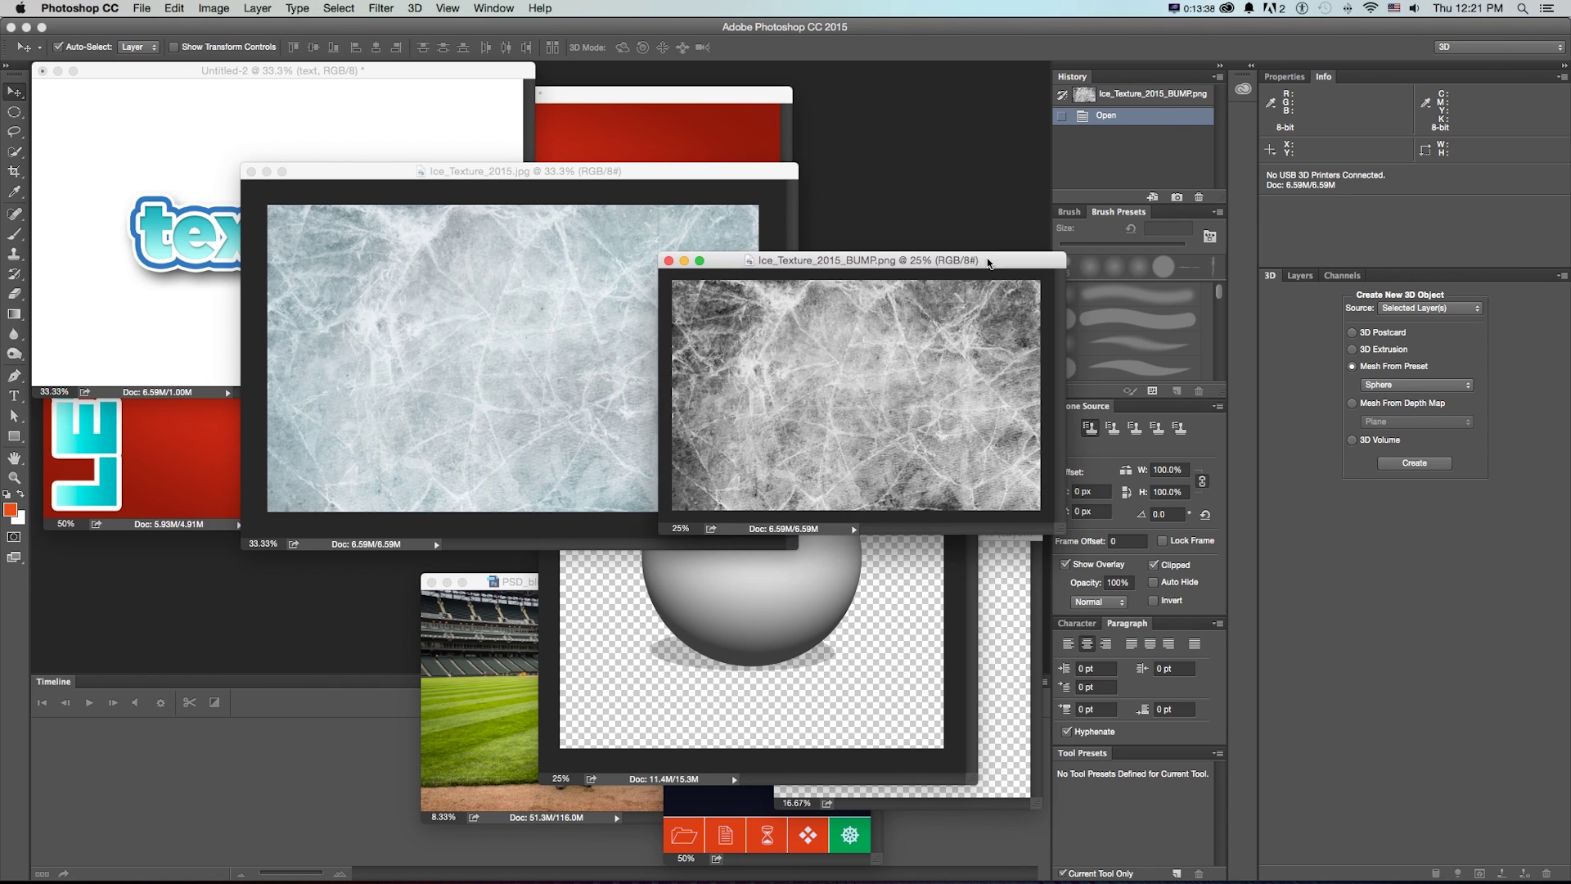
pyautogui.click(603, 228)
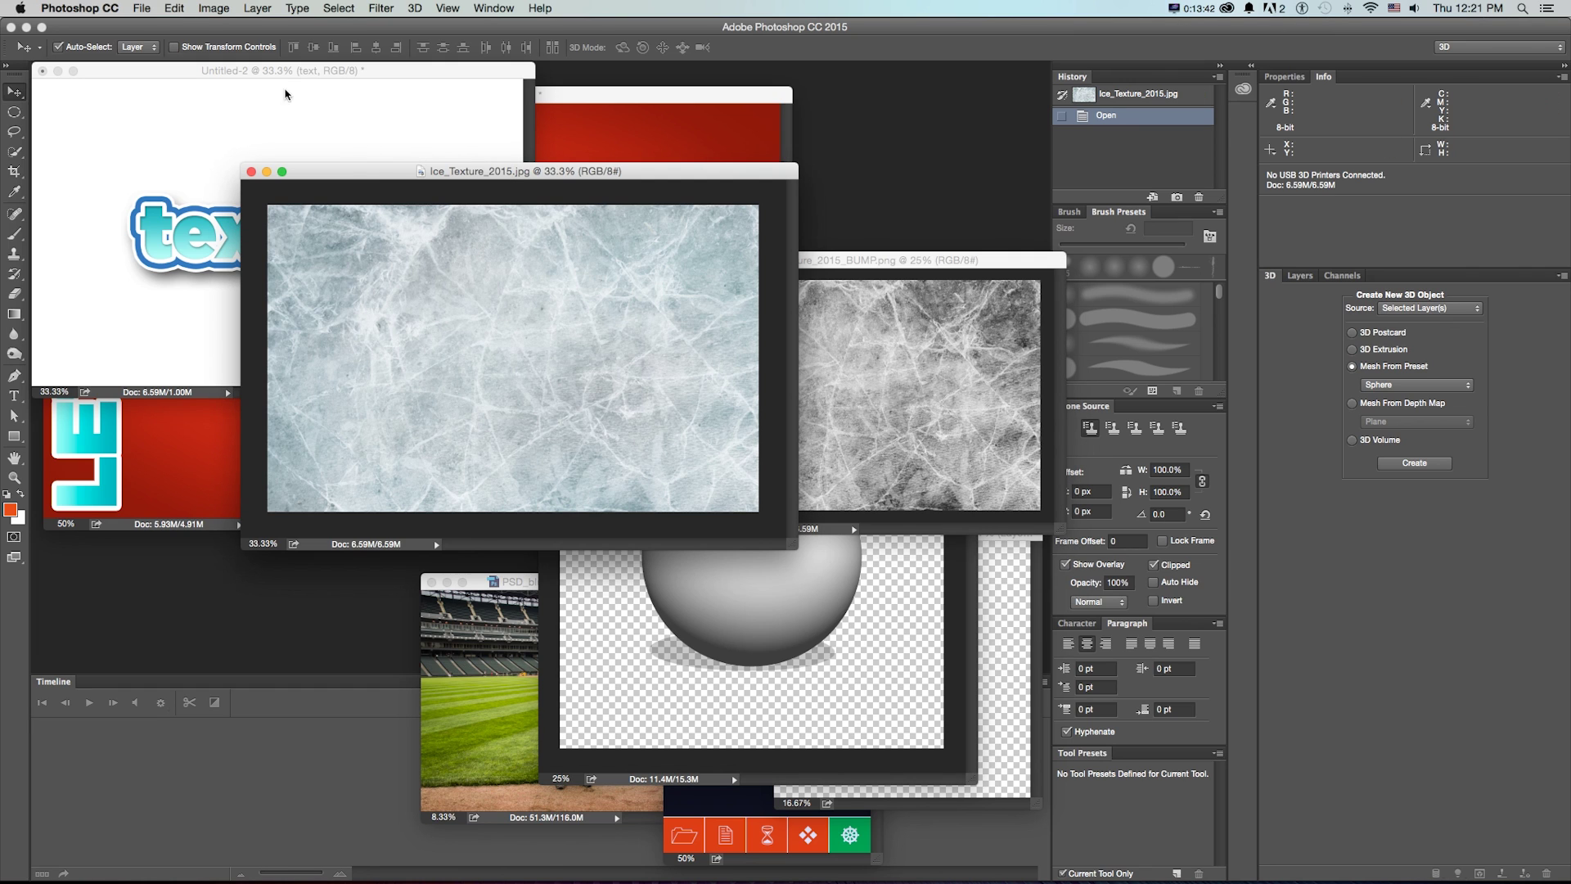
# Preview a Black & White conversion of the ice texture, cancel it, and enlarge its window
pyautogui.click(174, 9)
pyautogui.moveTo(223, 51)
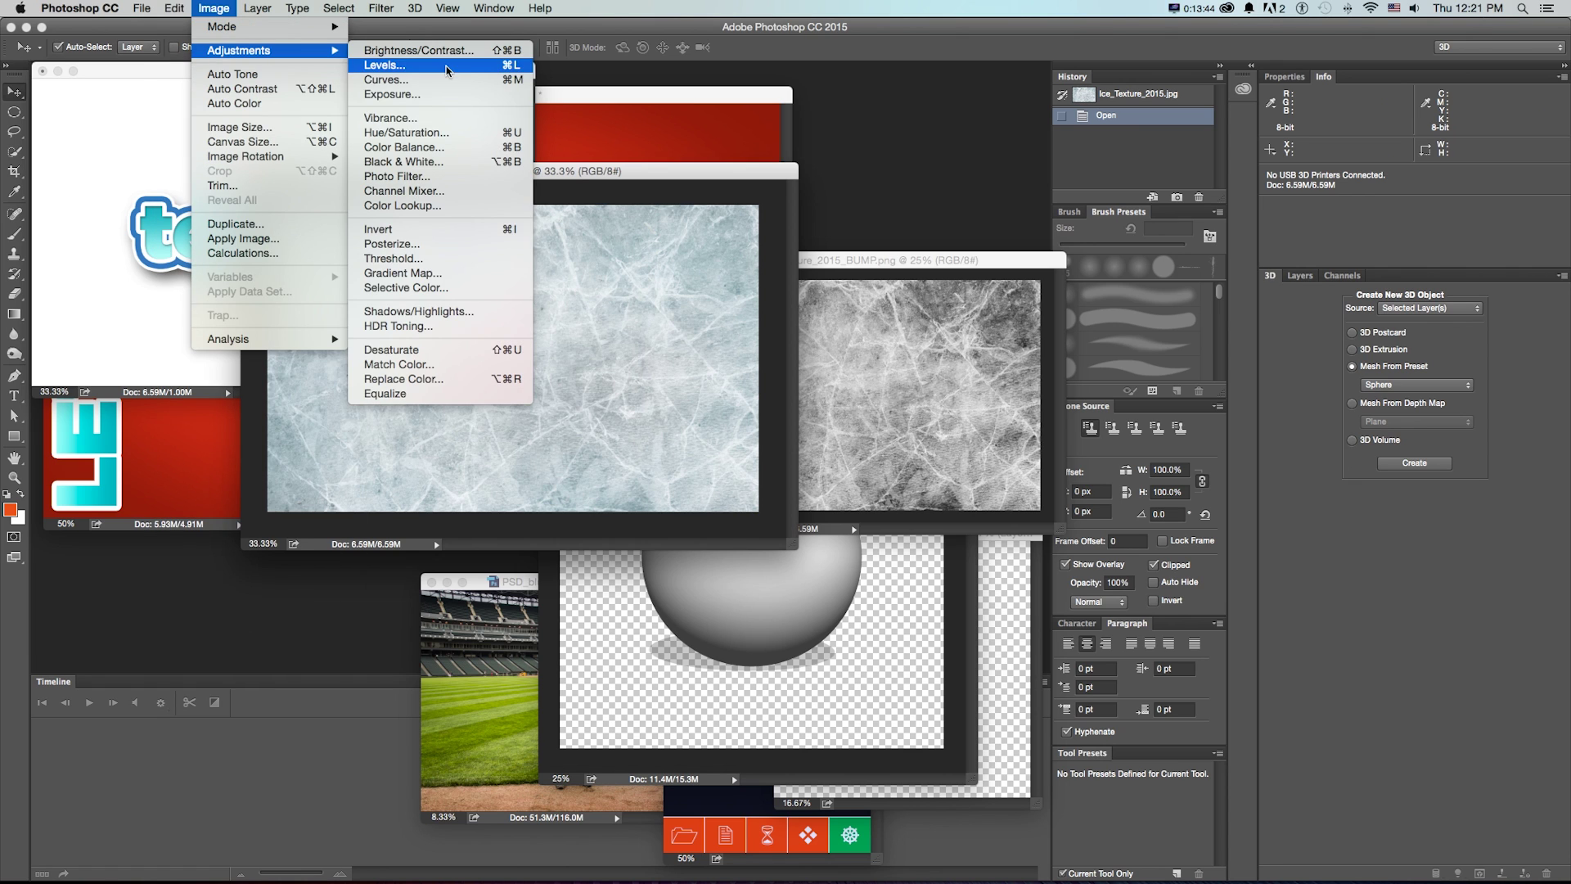
pyautogui.click(431, 171)
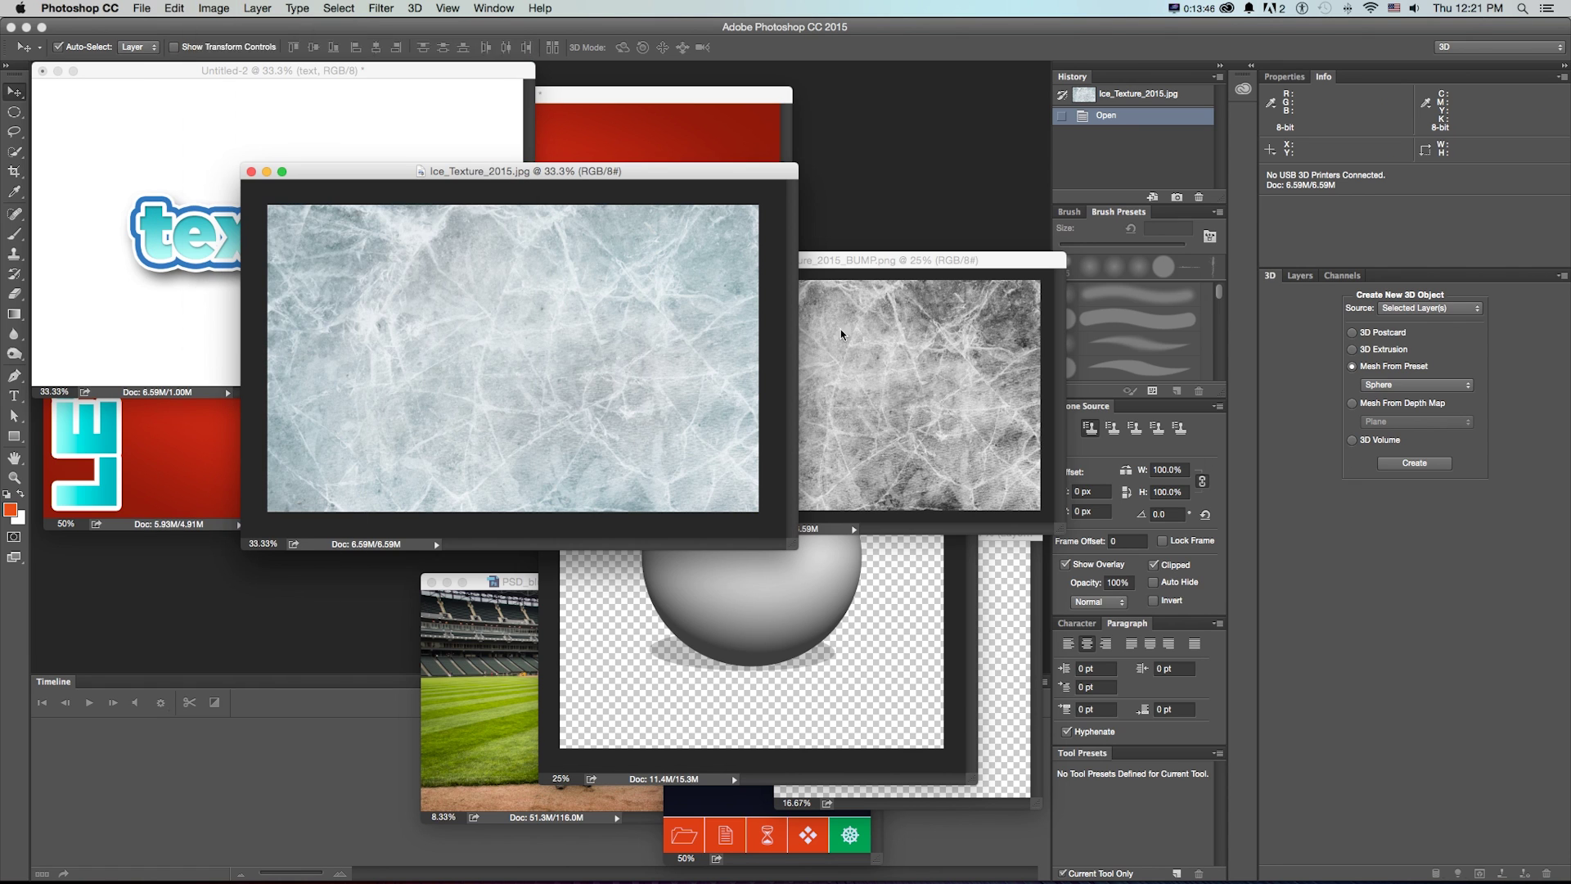
pyautogui.moveTo(981, 350); pyautogui.dragTo(1021, 391)
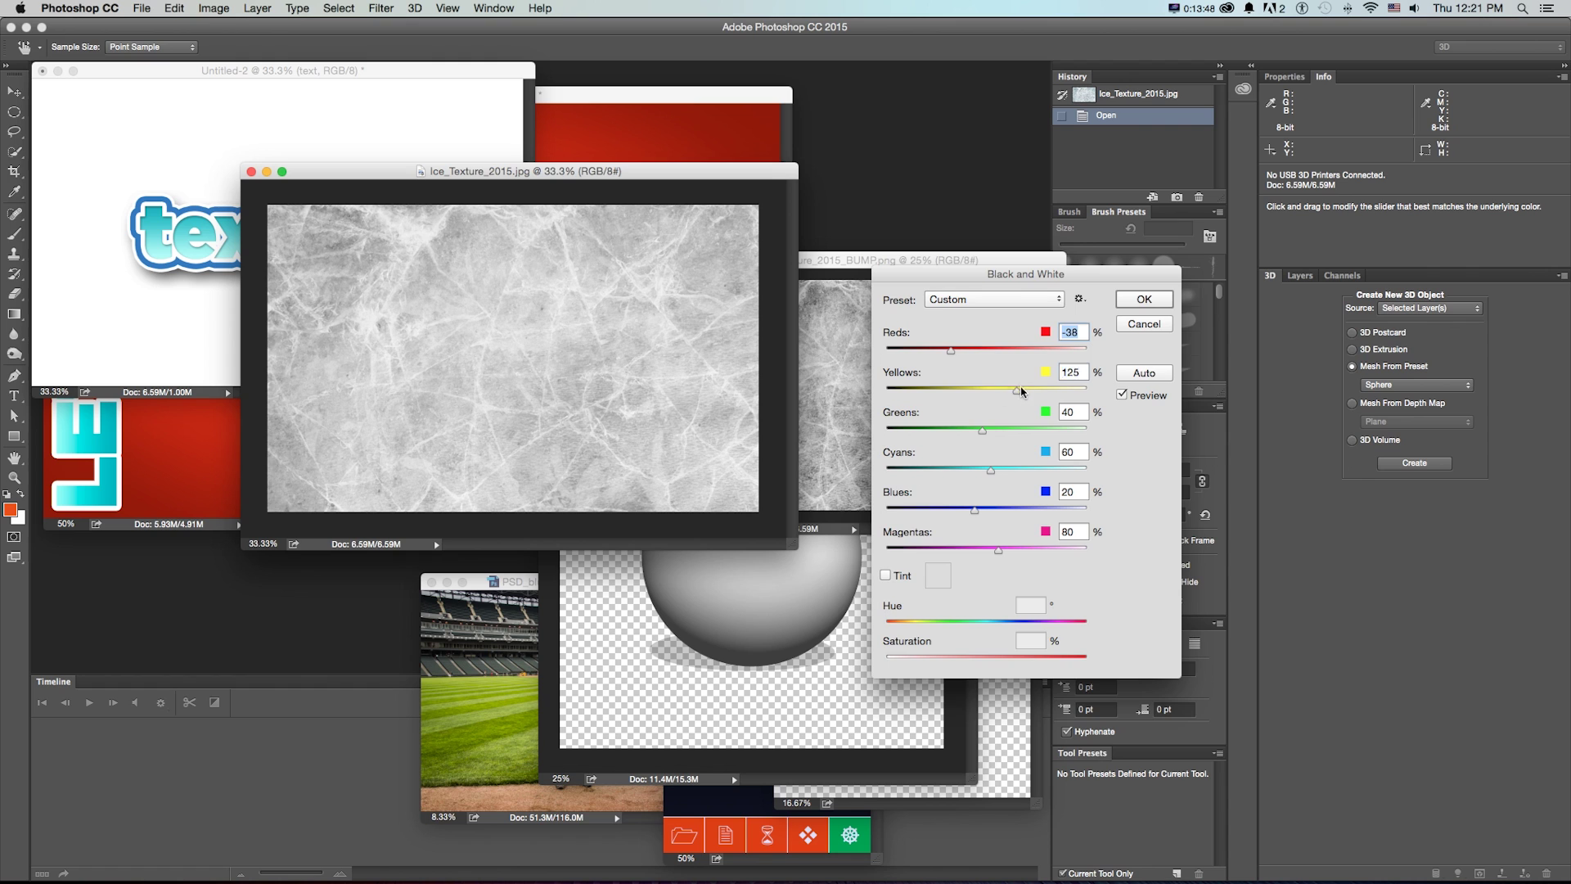
pyautogui.click(1154, 326)
pyautogui.moveTo(792, 545)
pyautogui.mouseDown()
pyautogui.moveTo(798, 556)
pyautogui.moveTo(766, 527)
pyautogui.mouseUp()
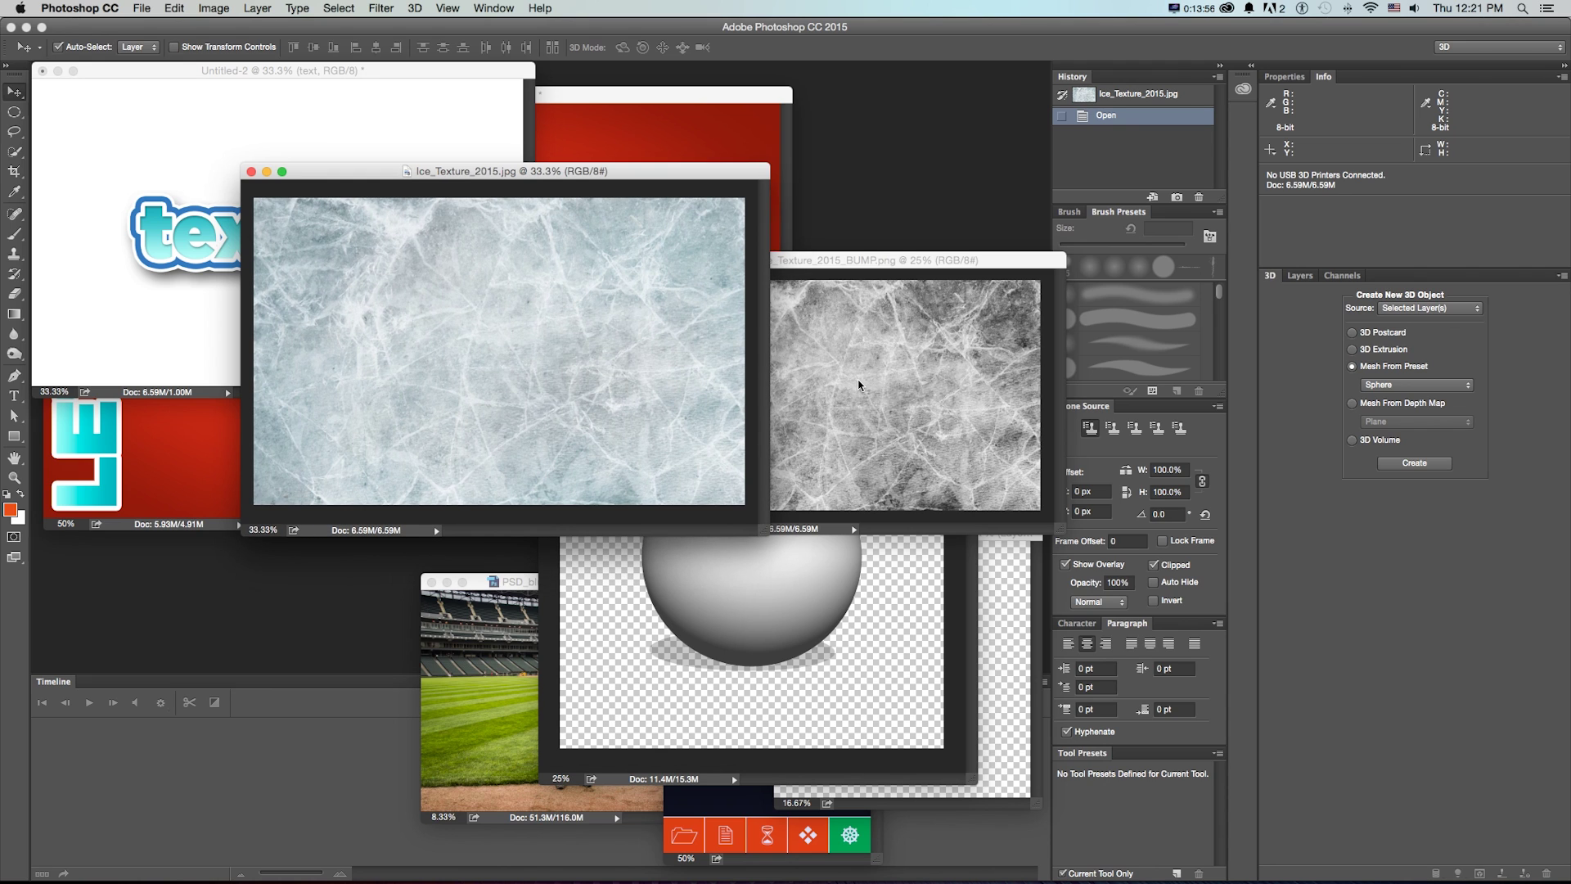
pyautogui.click(839, 602)
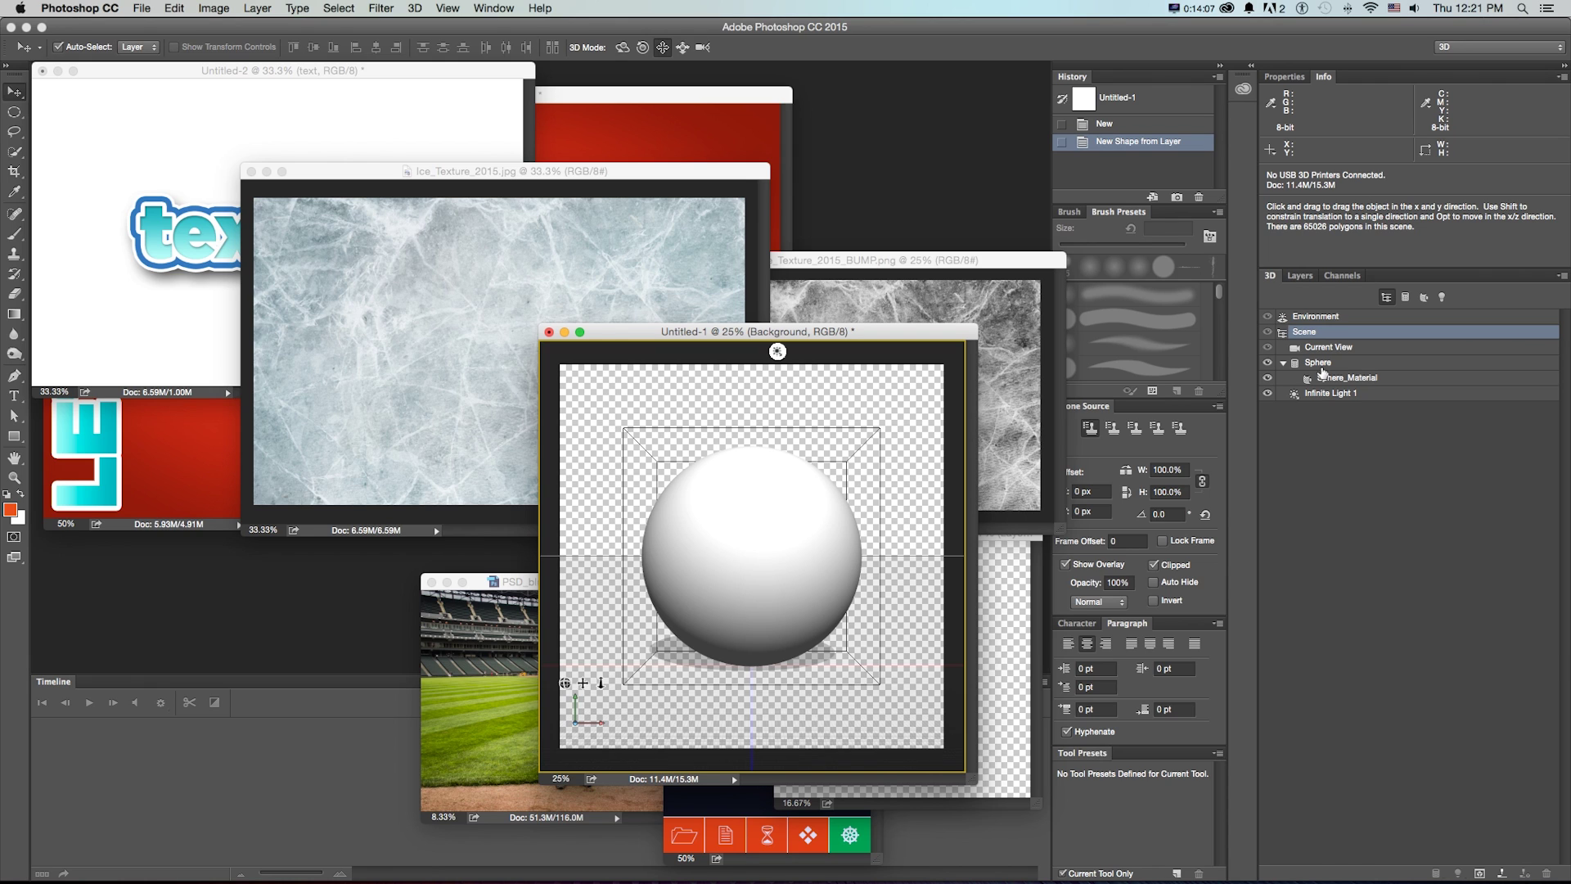
# Create a new 2000 × 2000 pixel document with resolution 4
pyautogui.click(1318, 362)
pyautogui.press('super+n')
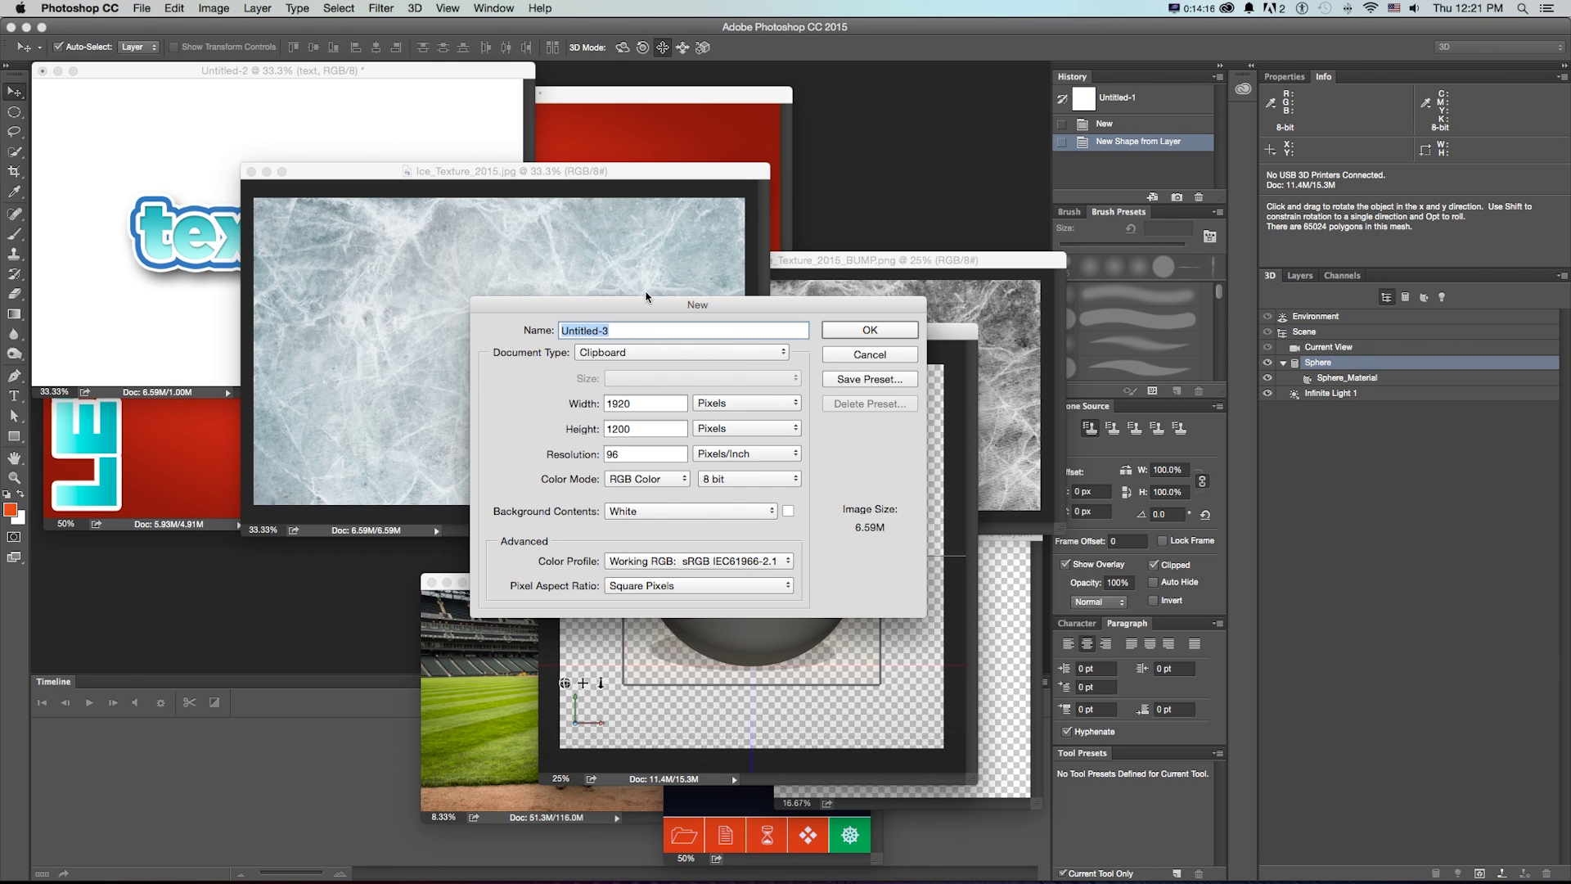
pyautogui.doubleClick(645, 400)
pyautogui.write('2000')
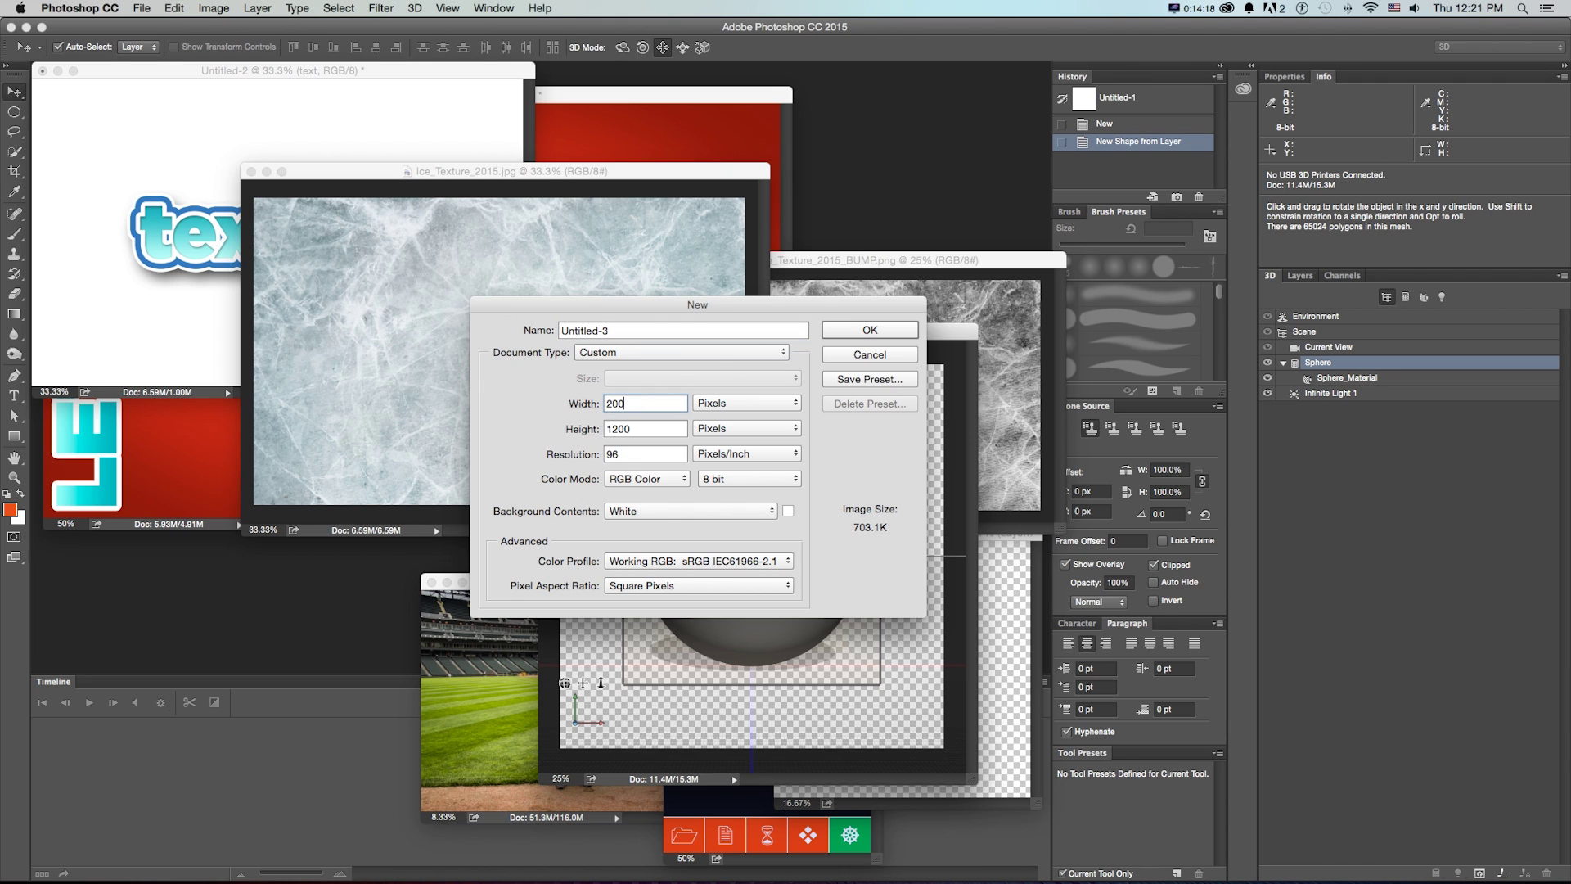
pyautogui.press('Tab')
pyautogui.write('2000')
pyautogui.press('Tab')
pyautogui.write('4')
pyautogui.press('Return')
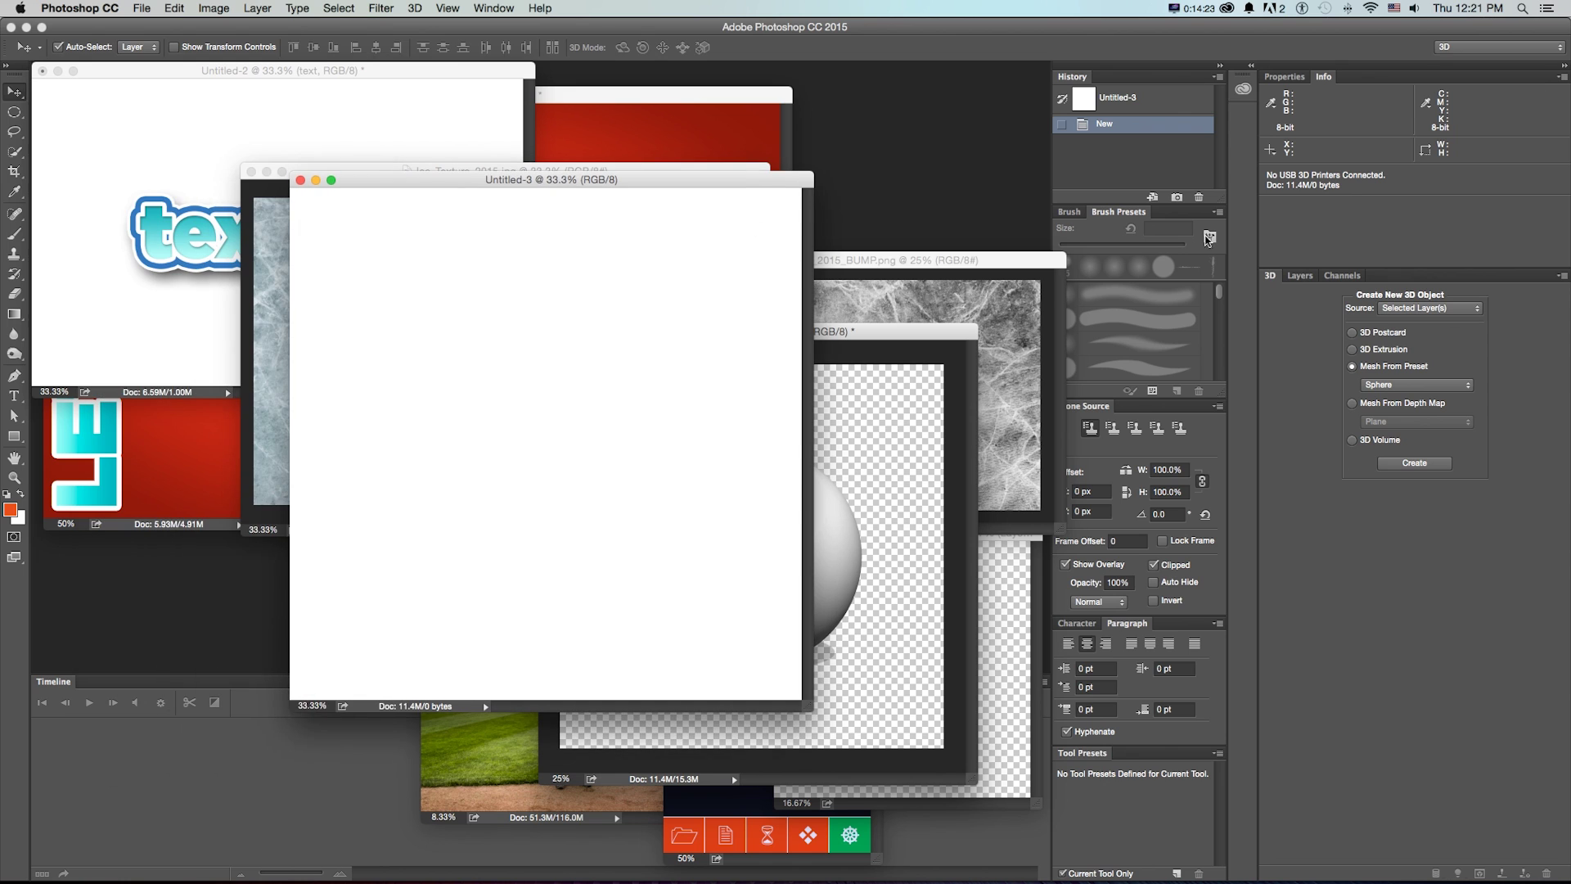
pyautogui.moveTo(609, 183); pyautogui.dragTo(702, 276)
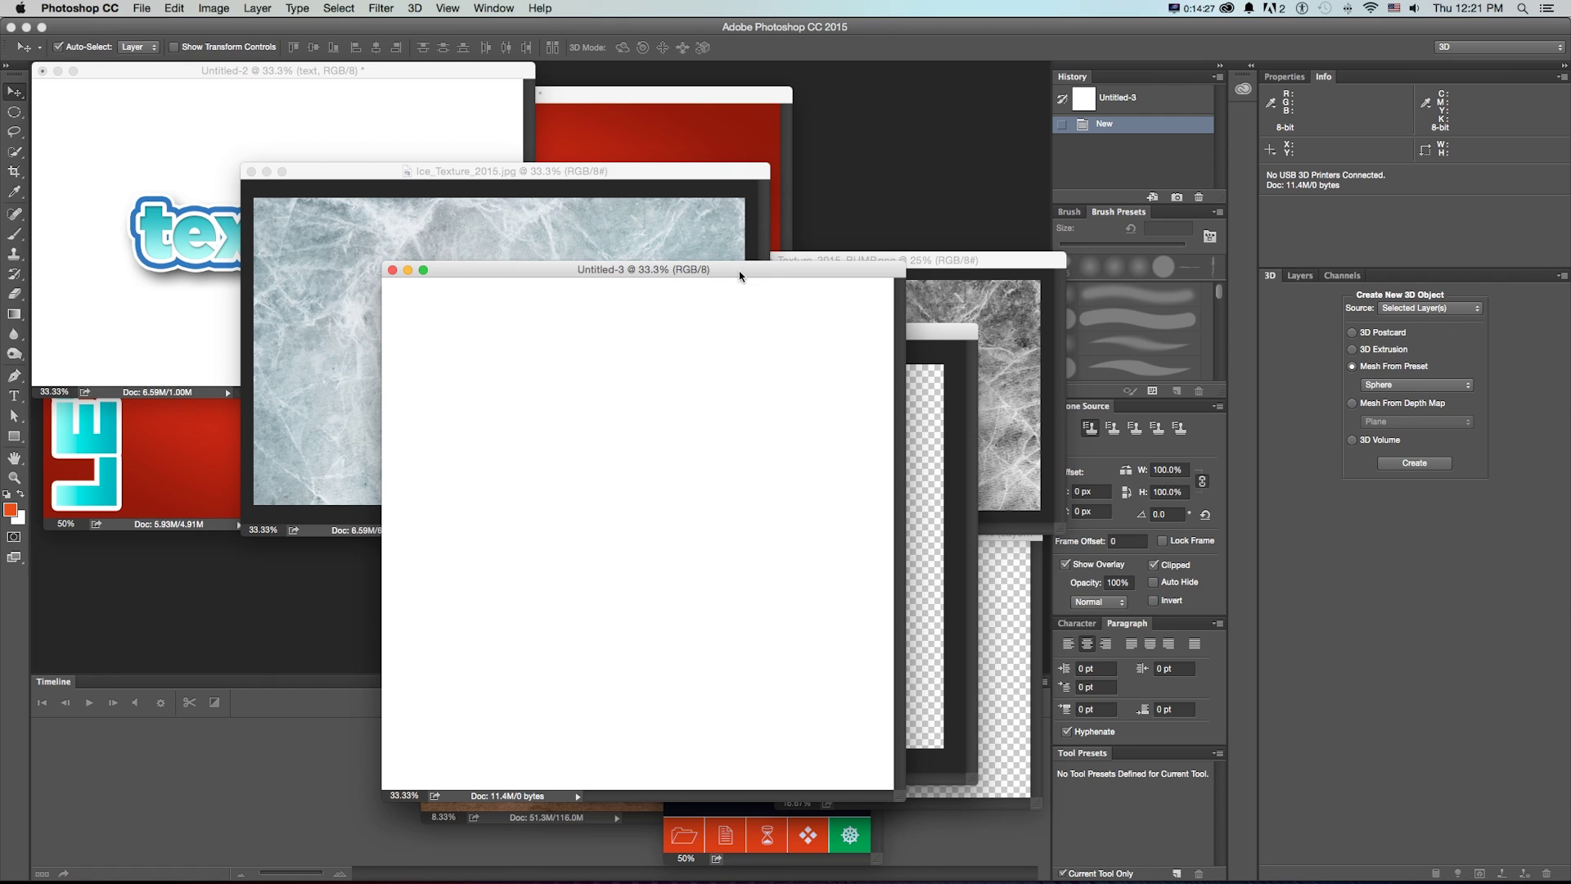
# Turn the blank layer into a 3D object from the Sphere mesh preset
pyautogui.click(1423, 305)
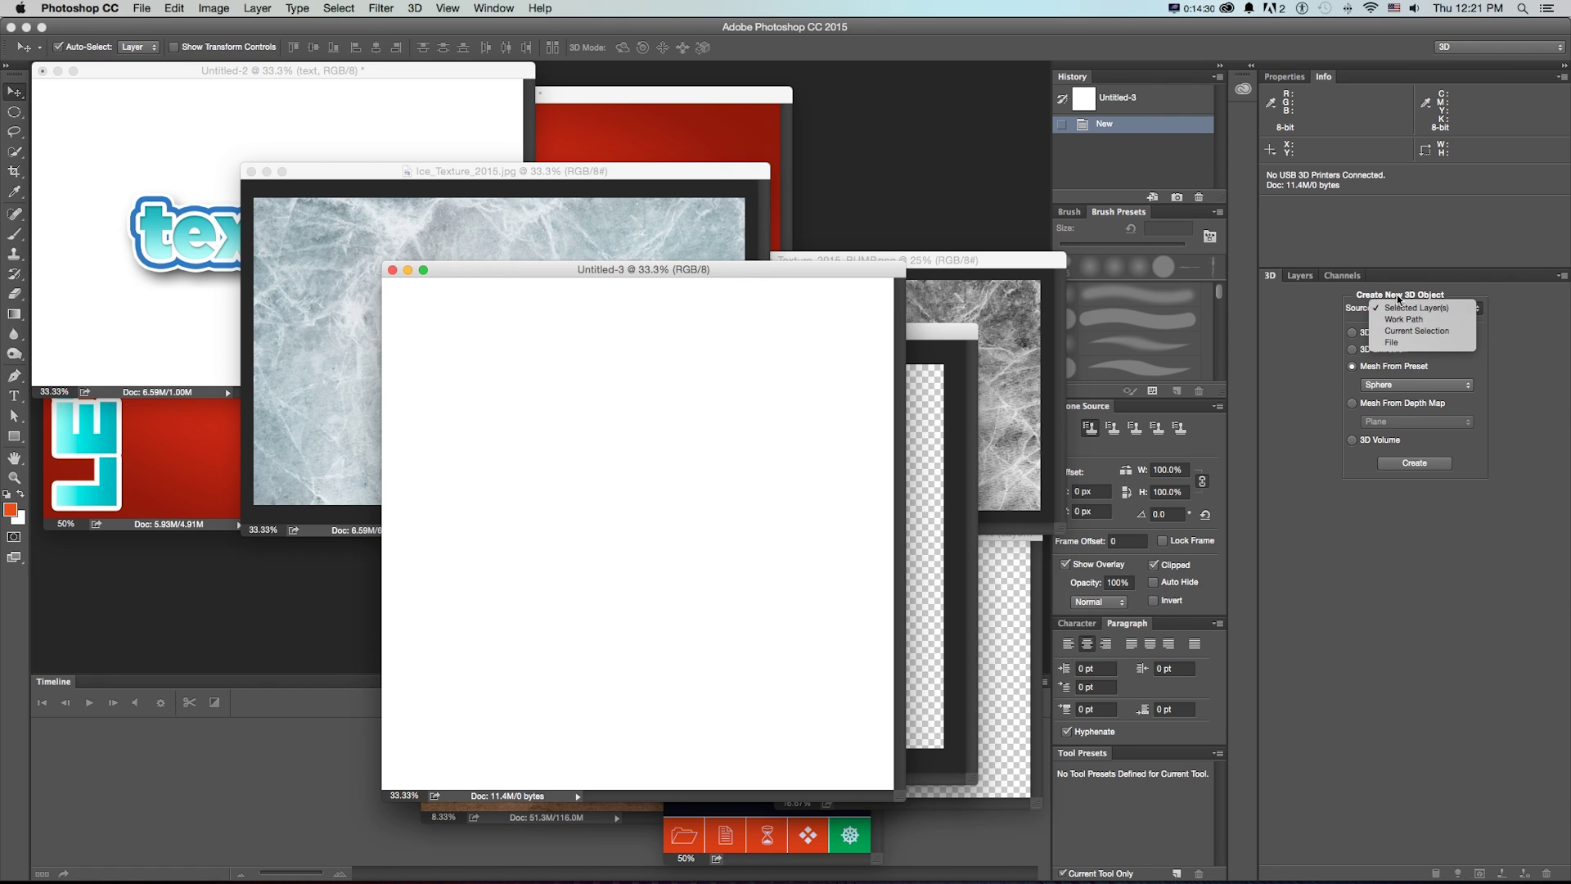
pyautogui.click(1289, 313)
pyautogui.click(1399, 384)
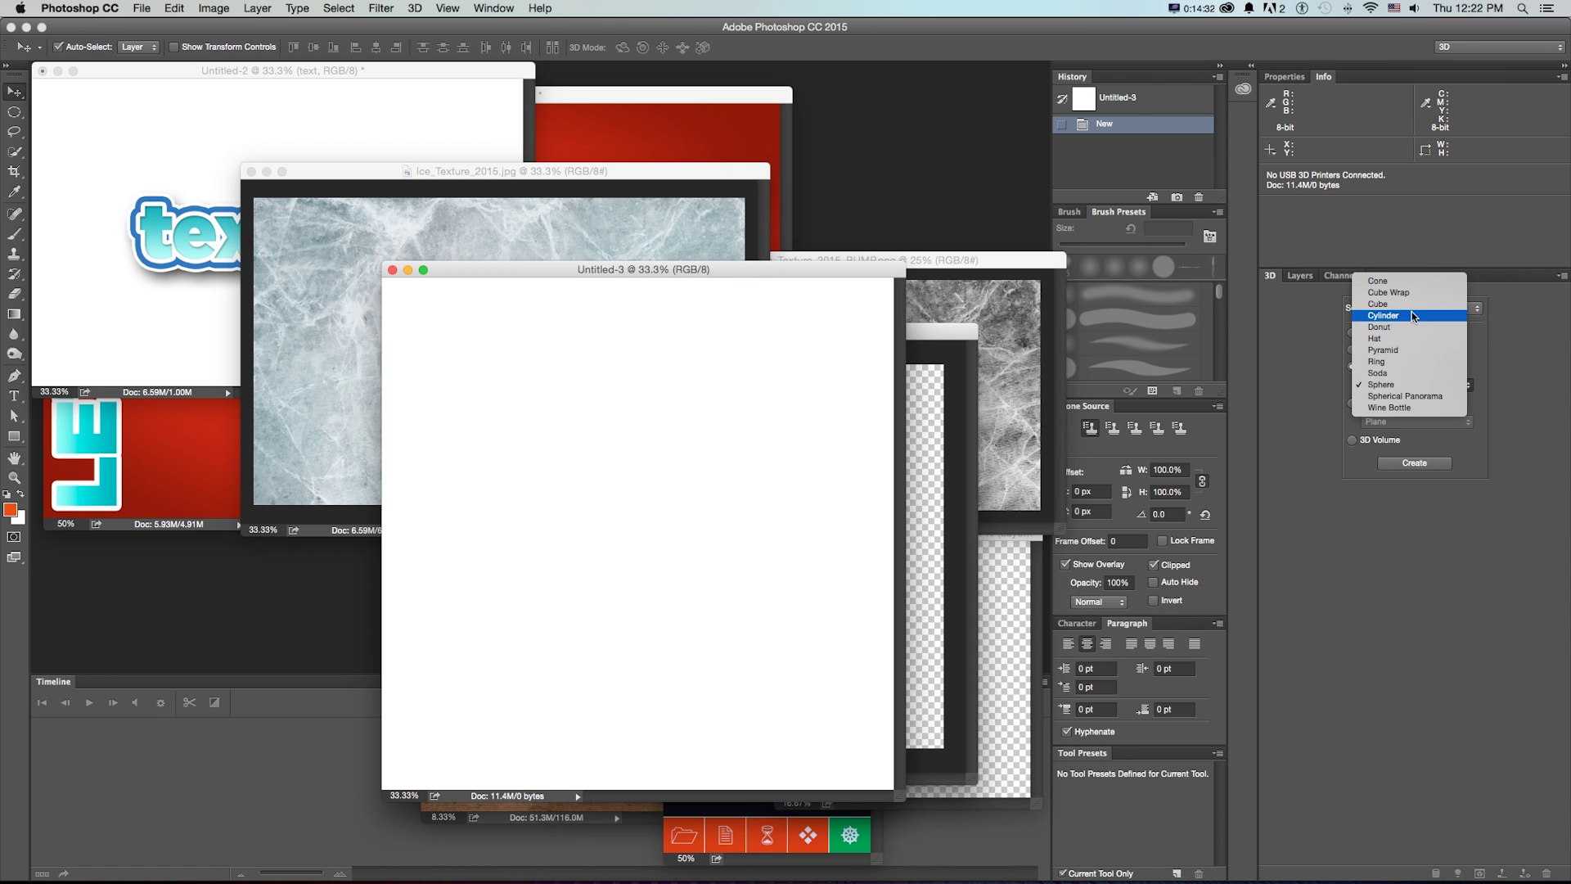
pyautogui.click(1395, 384)
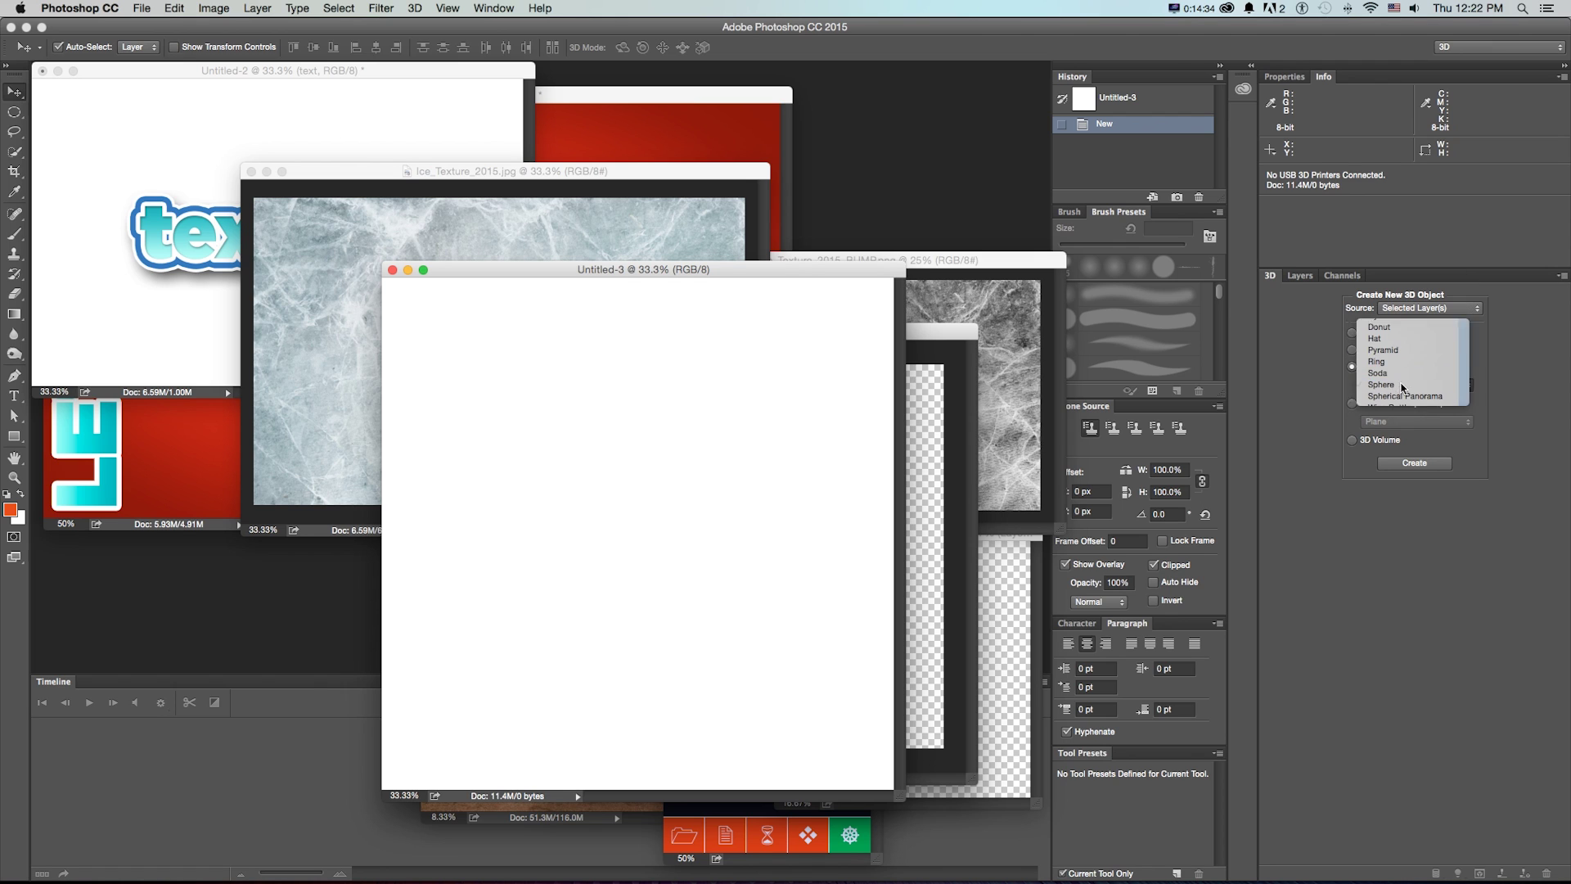
pyautogui.click(1411, 464)
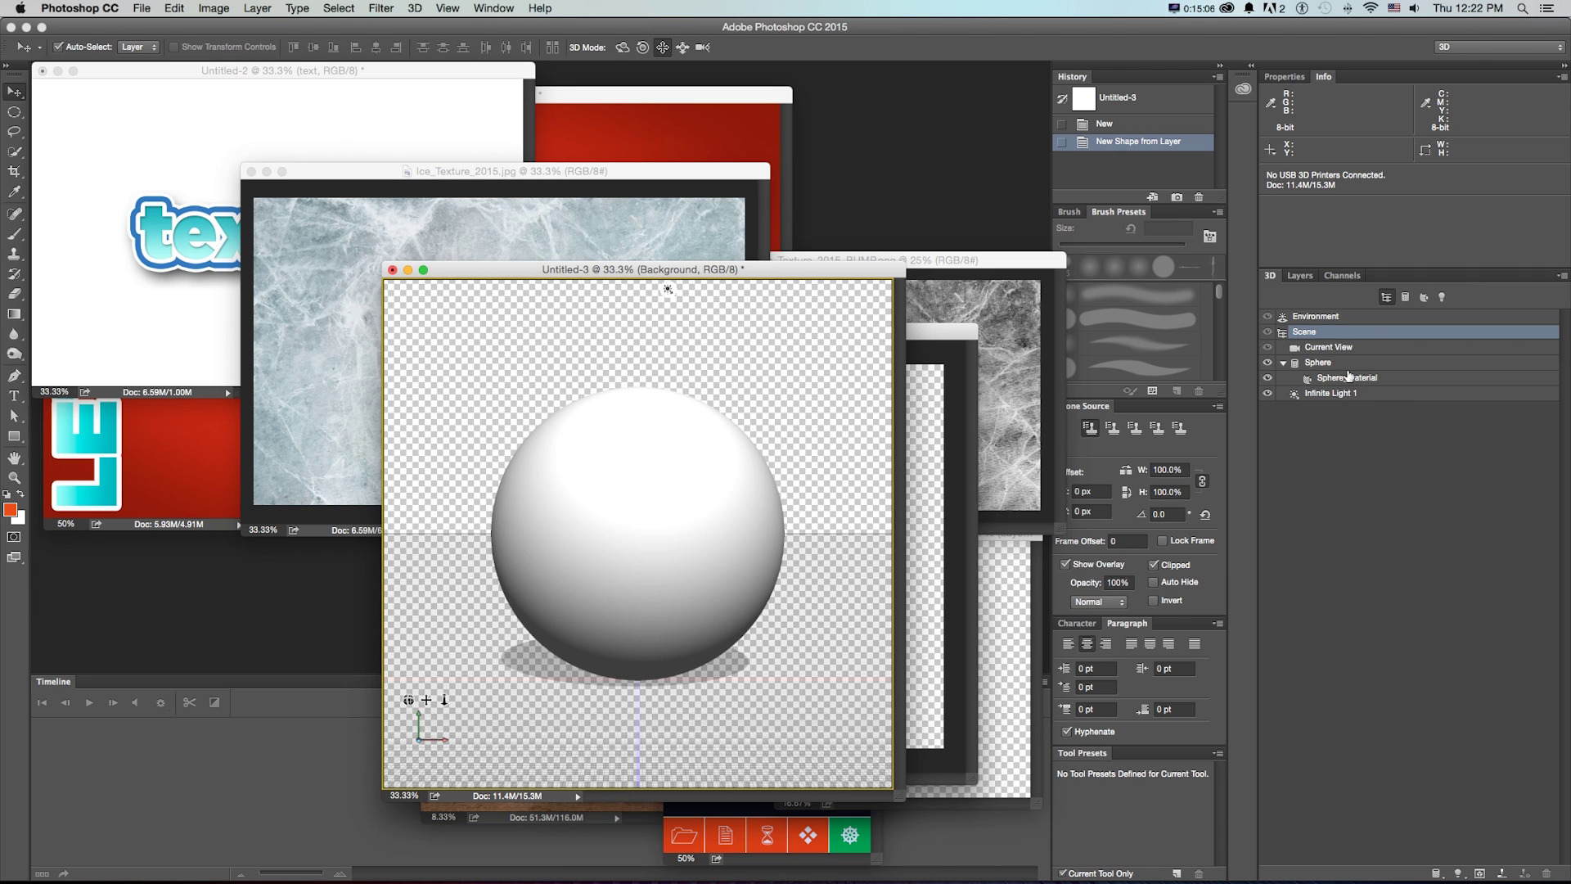
# Open the Sphere_Material's diffuse texture for editing
pyautogui.click(1336, 381)
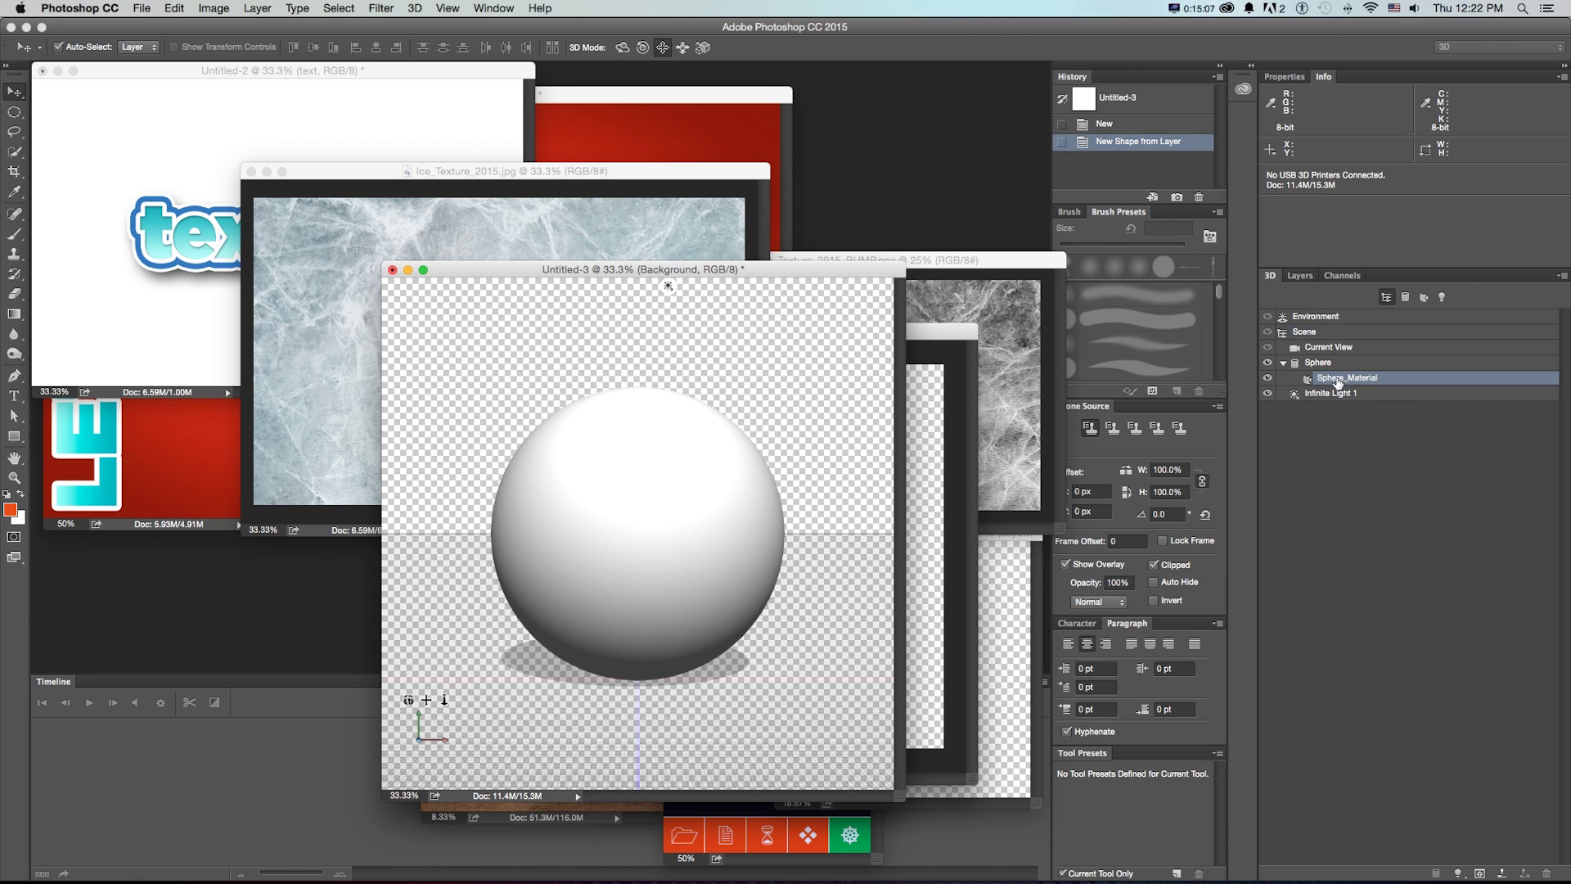
pyautogui.click(1285, 76)
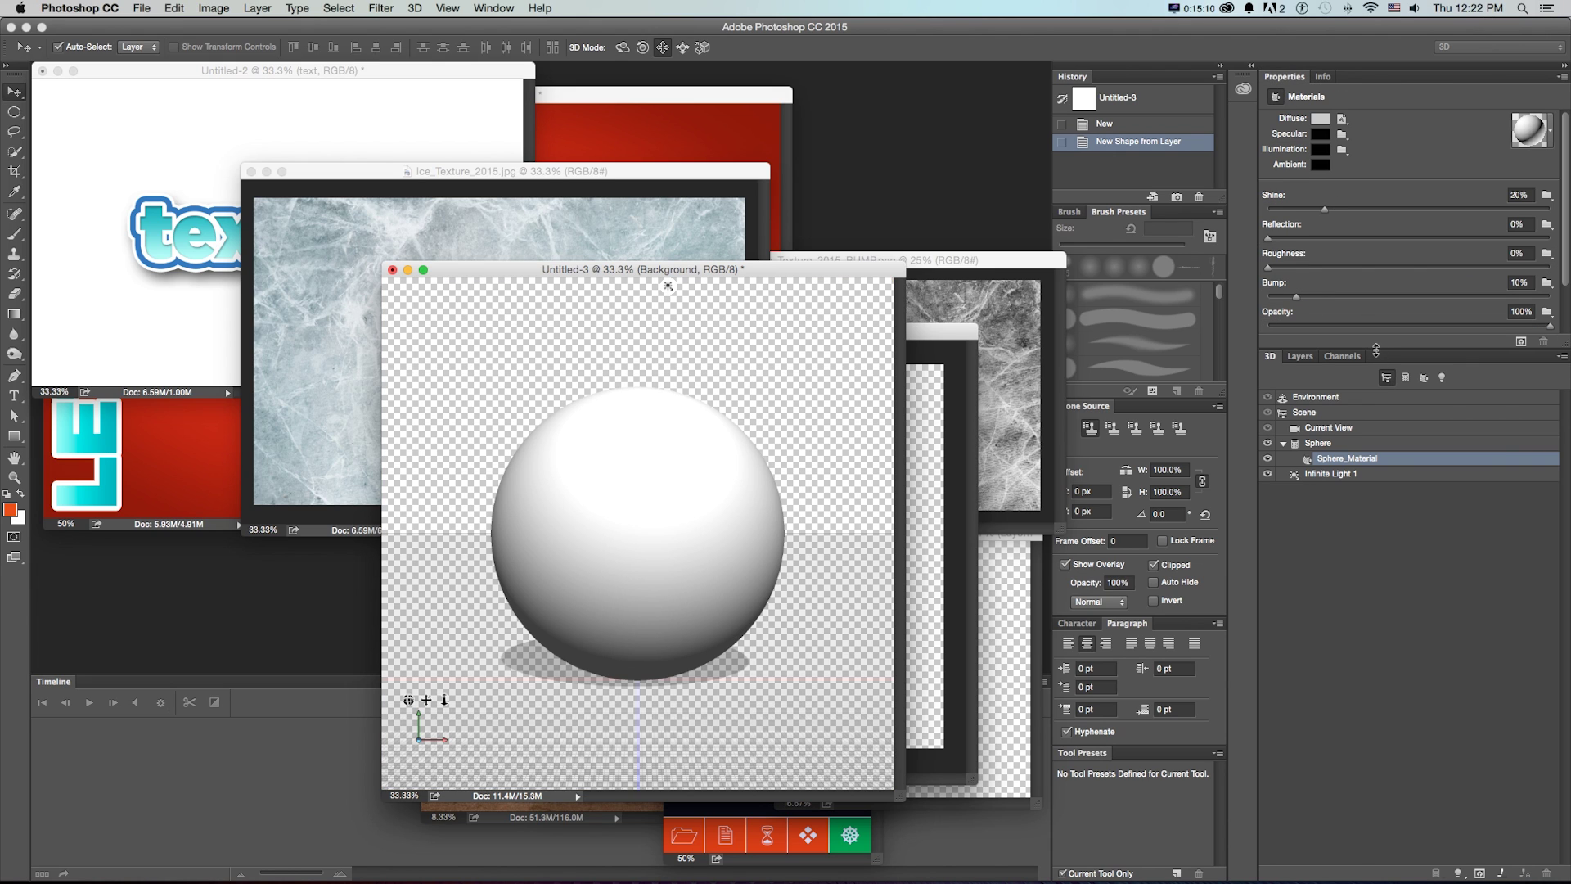
pyautogui.moveTo(1375, 350); pyautogui.dragTo(1401, 439)
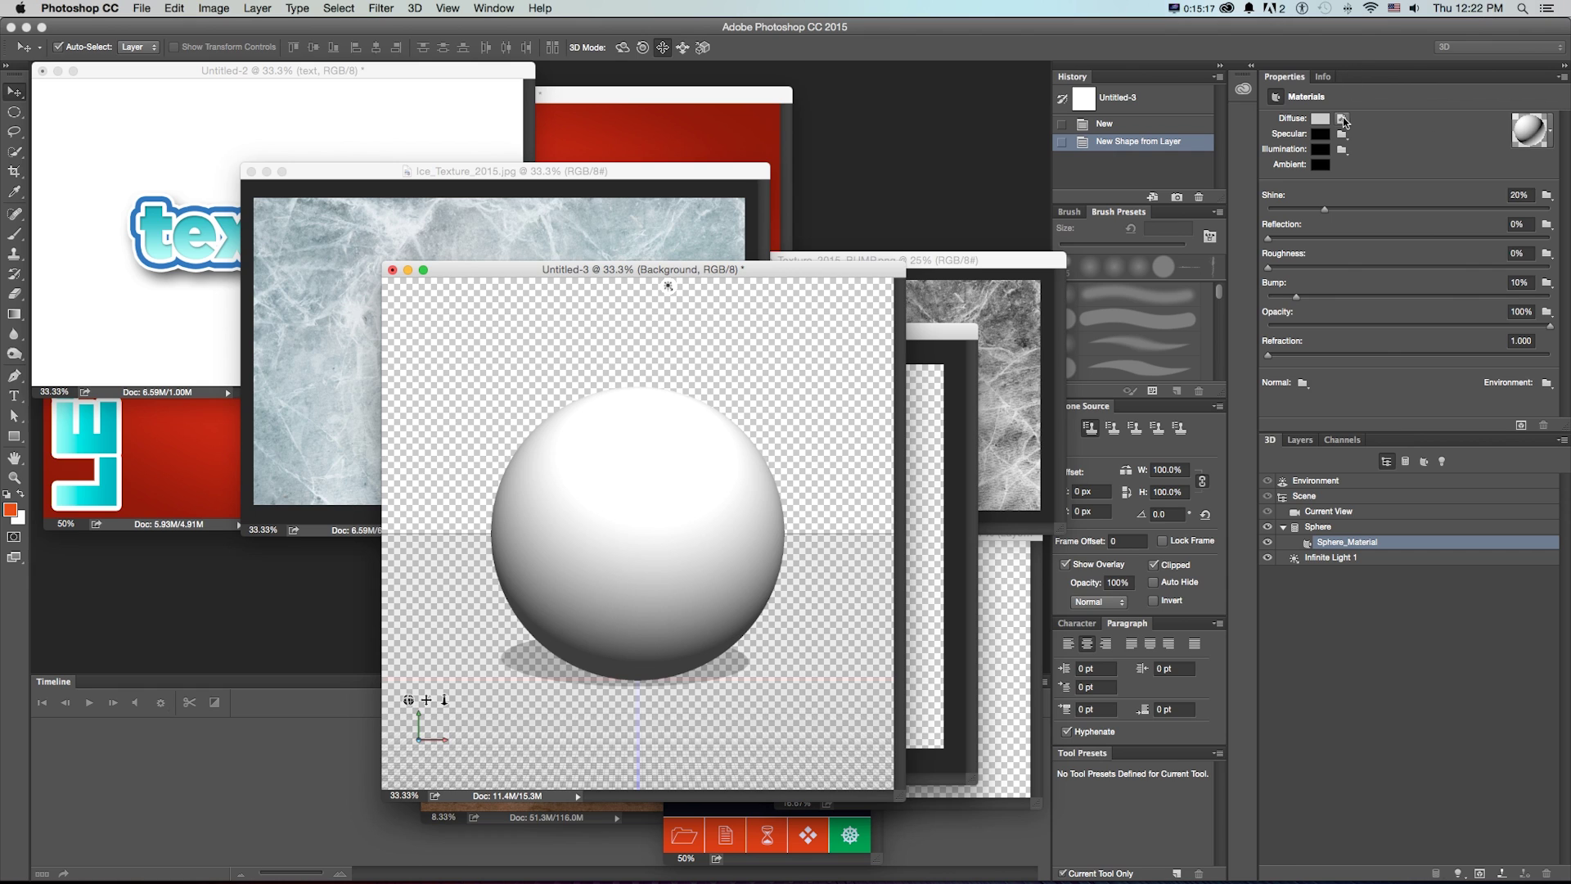
pyautogui.moveTo(1342, 119)
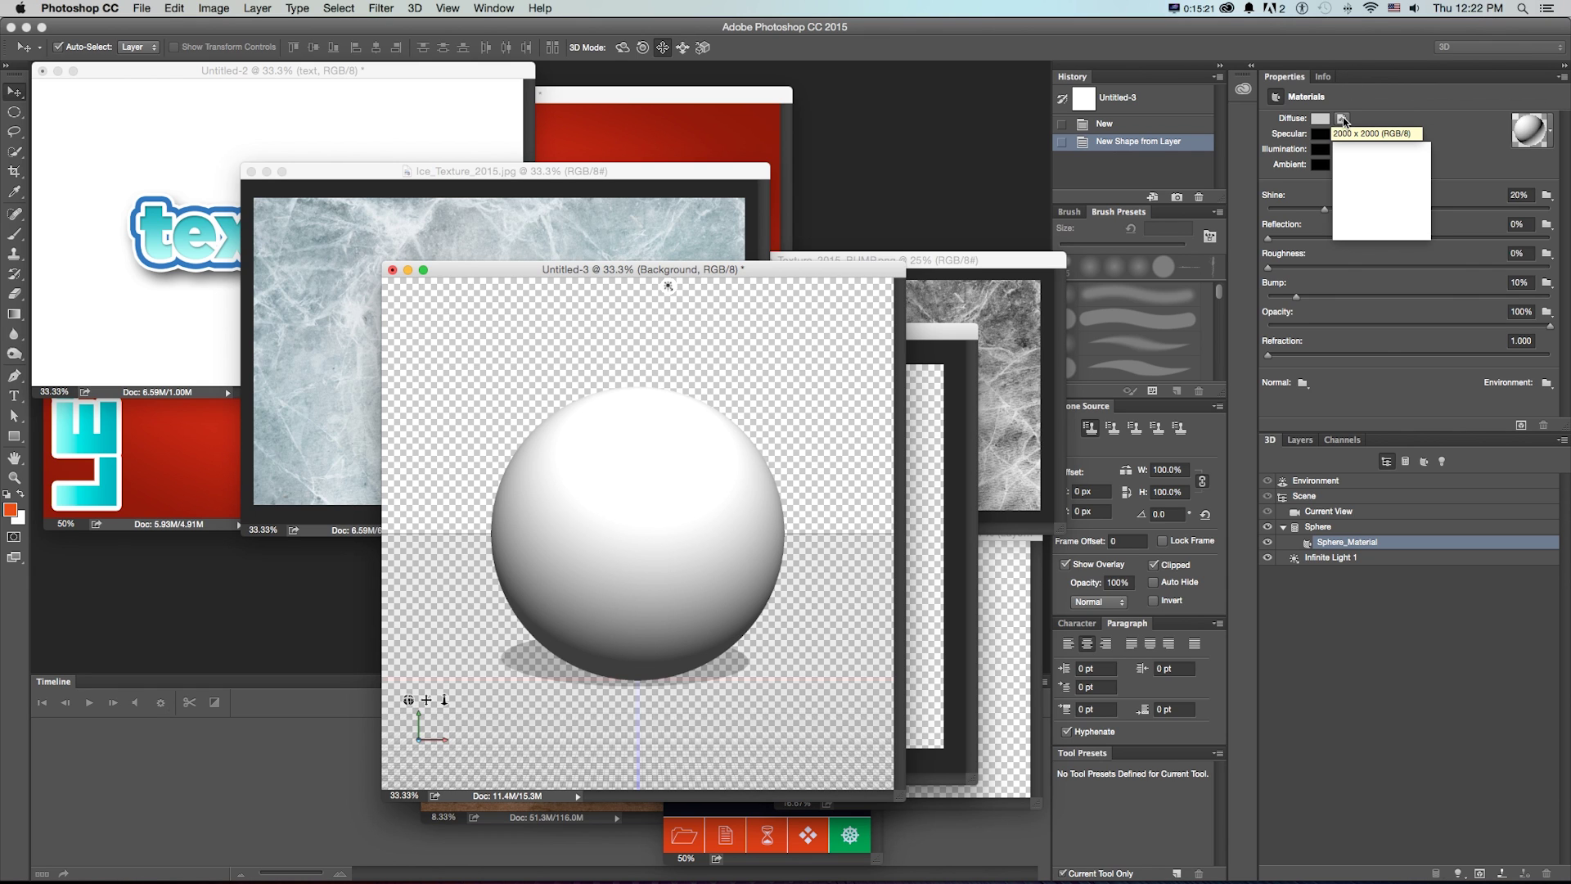
pyautogui.click(533, 216)
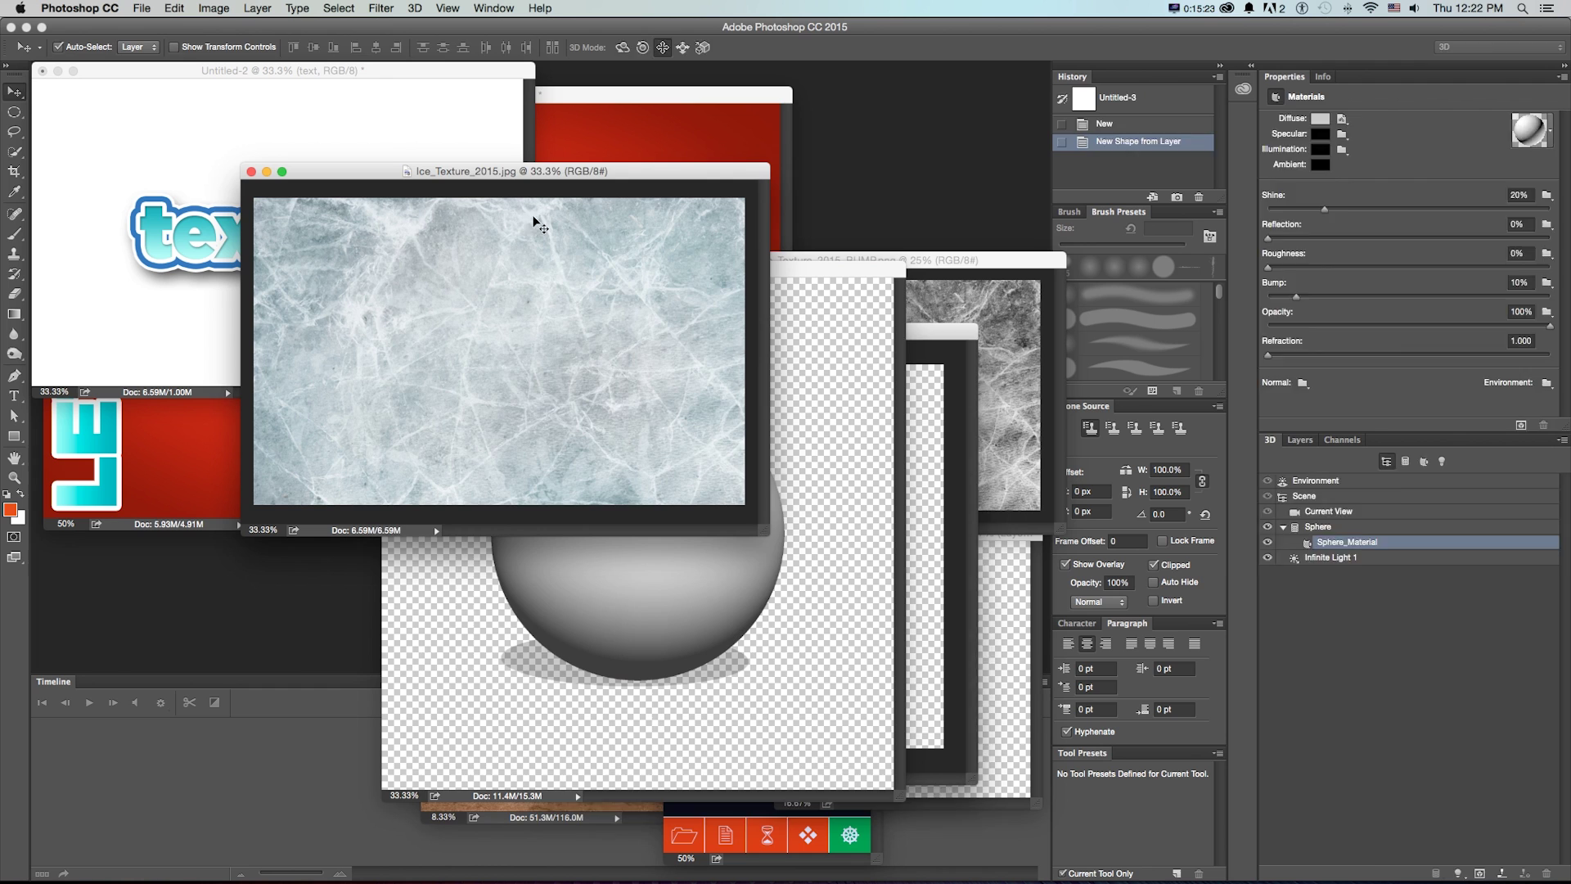
pyautogui.click(800, 413)
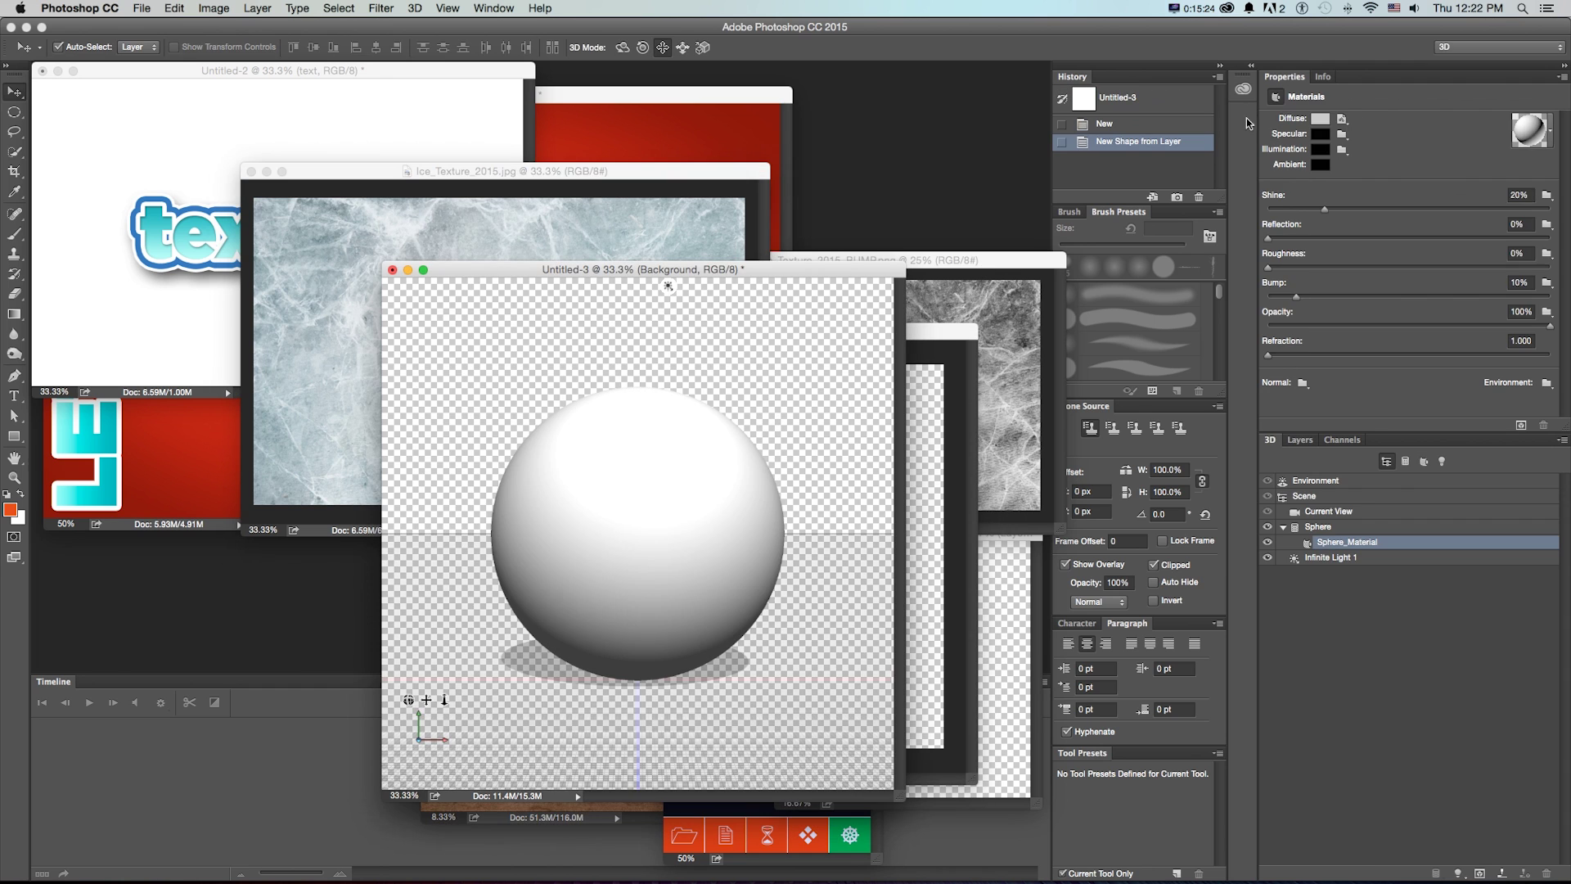
pyautogui.click(1346, 116)
pyautogui.click(1360, 134)
# Copy the whole ice texture and paste it into the diffuse texture document
pyautogui.click(657, 191)
pyautogui.press('super+a')
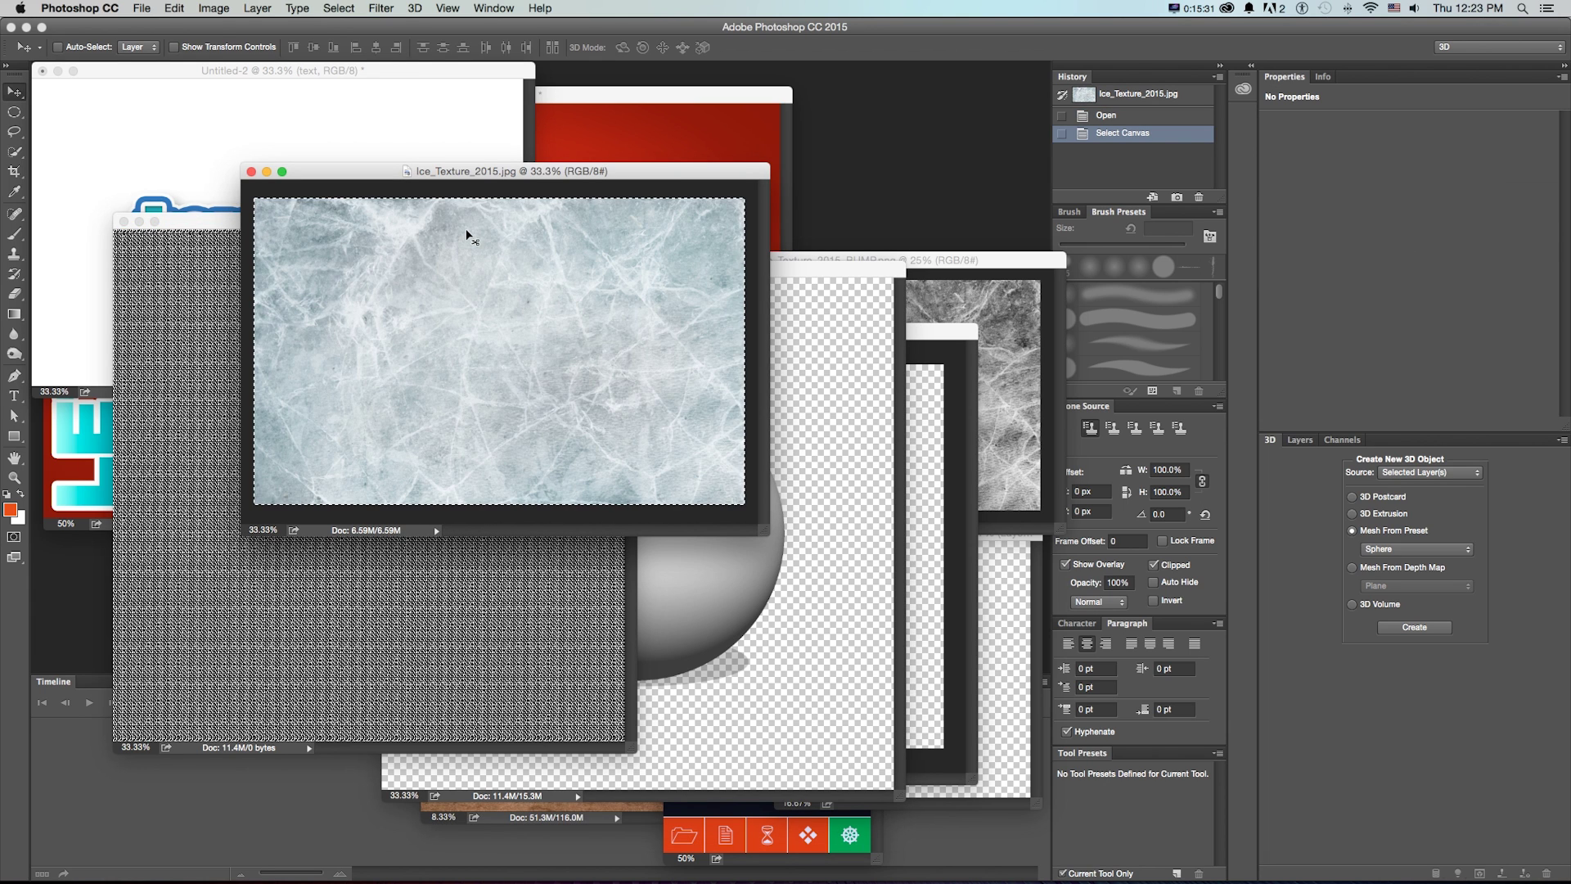
pyautogui.press('super+c')
pyautogui.click(210, 315)
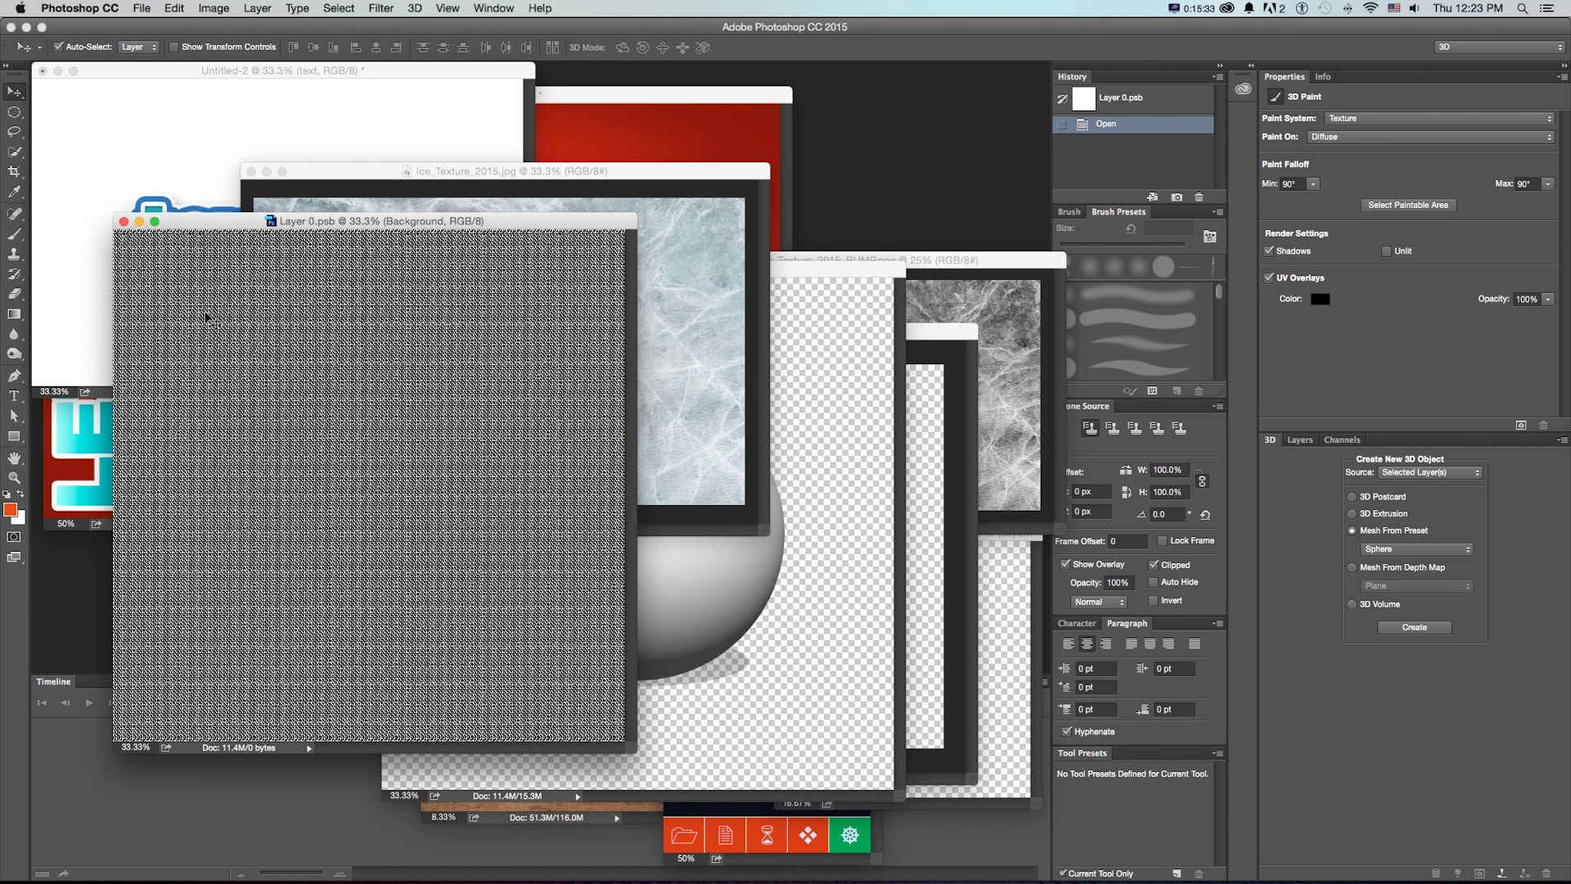
pyautogui.press('super+v')
# Rotate the pasted ice 90° and scale it to fill the canvas, then save the texture
pyautogui.press('super+t')
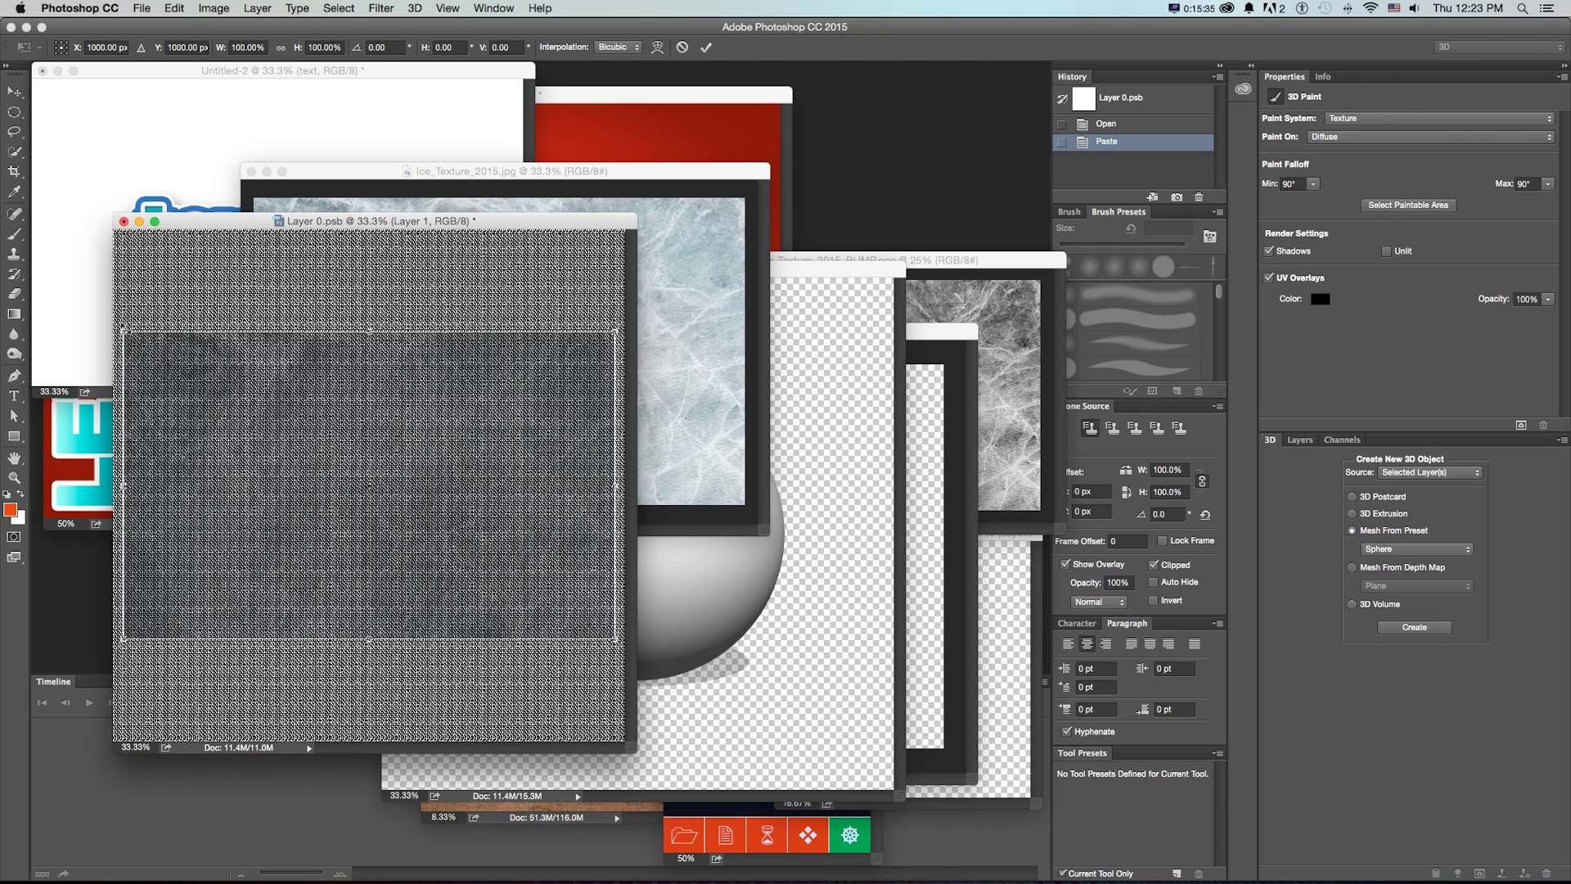
pyautogui.moveTo(124, 330); pyautogui.dragTo(243, 407)
pyautogui.moveTo(282, 131); pyautogui.dragTo(552, 160)
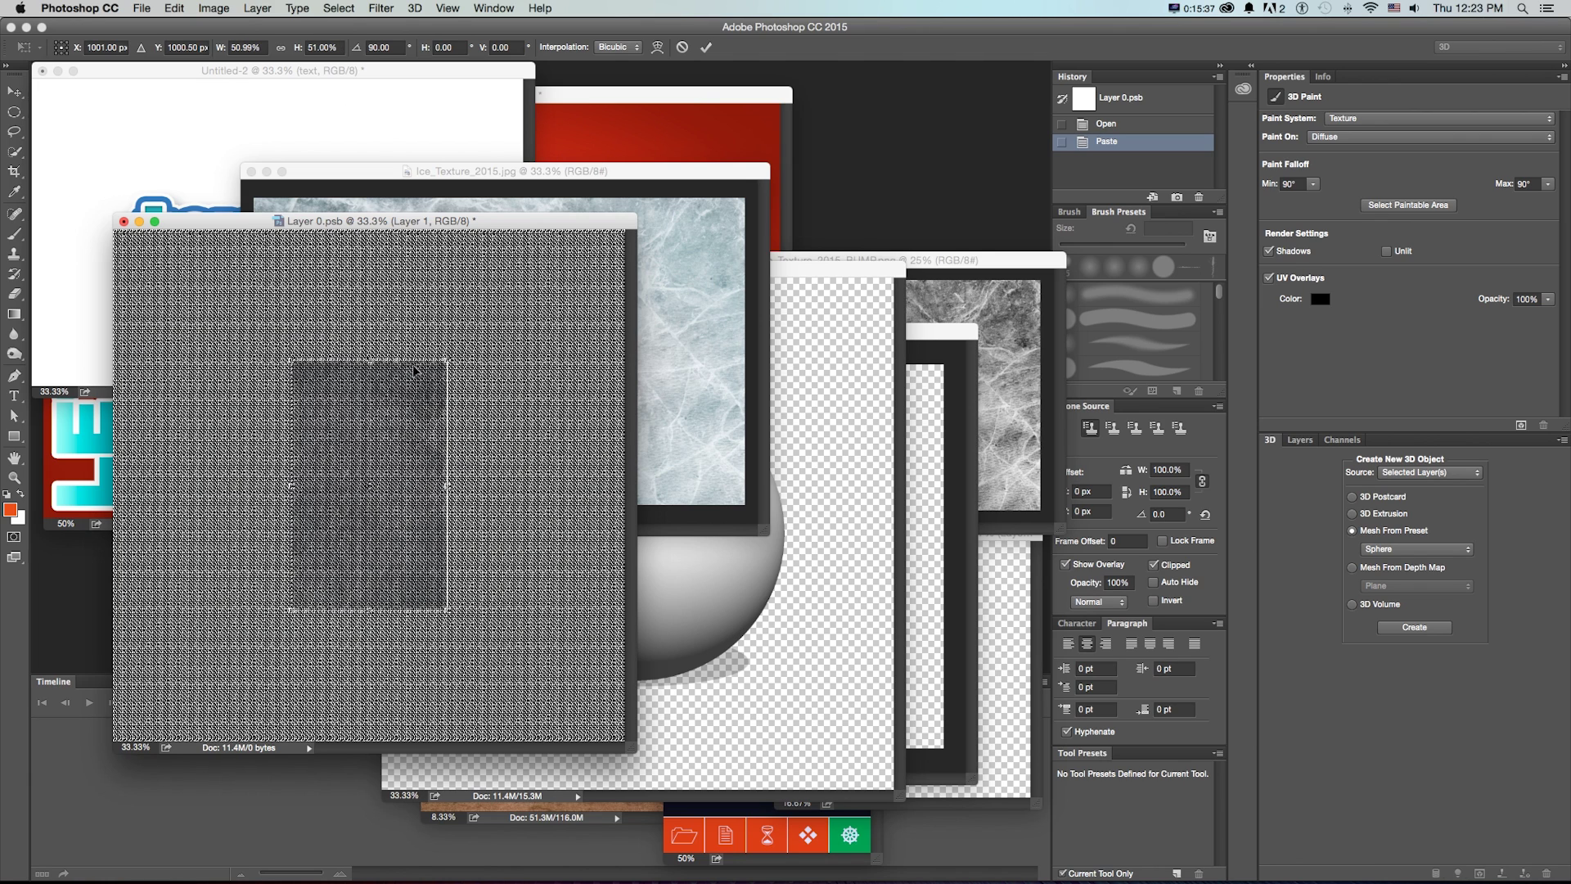
pyautogui.moveTo(417, 373); pyautogui.dragTo(240, 233)
pyautogui.moveTo(283, 475); pyautogui.dragTo(626, 744)
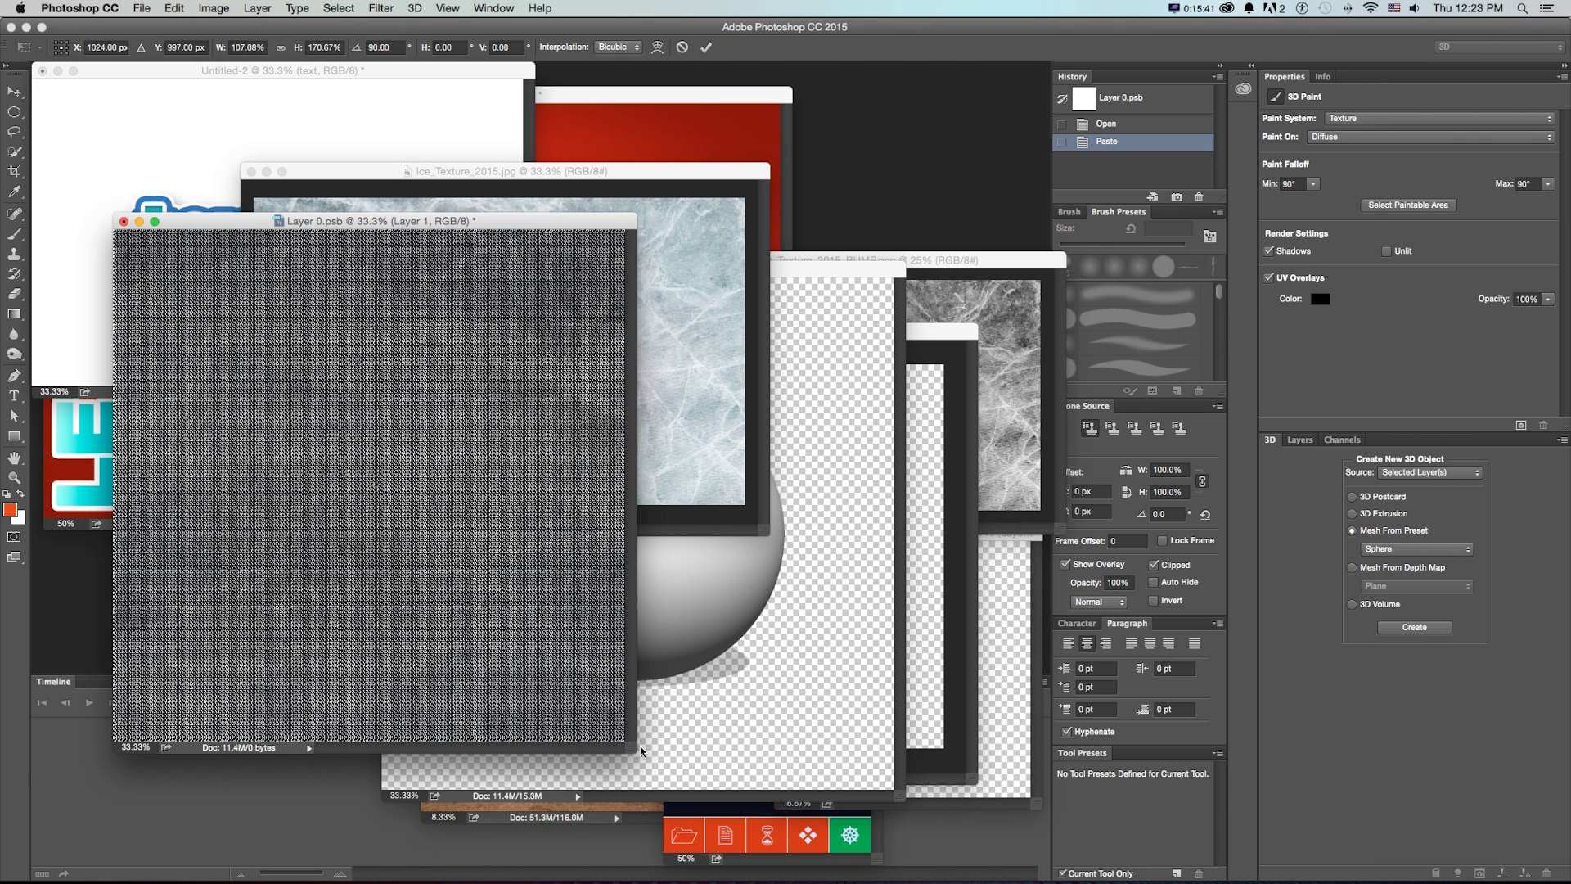
pyautogui.press('Return')
pyautogui.press('super+s')
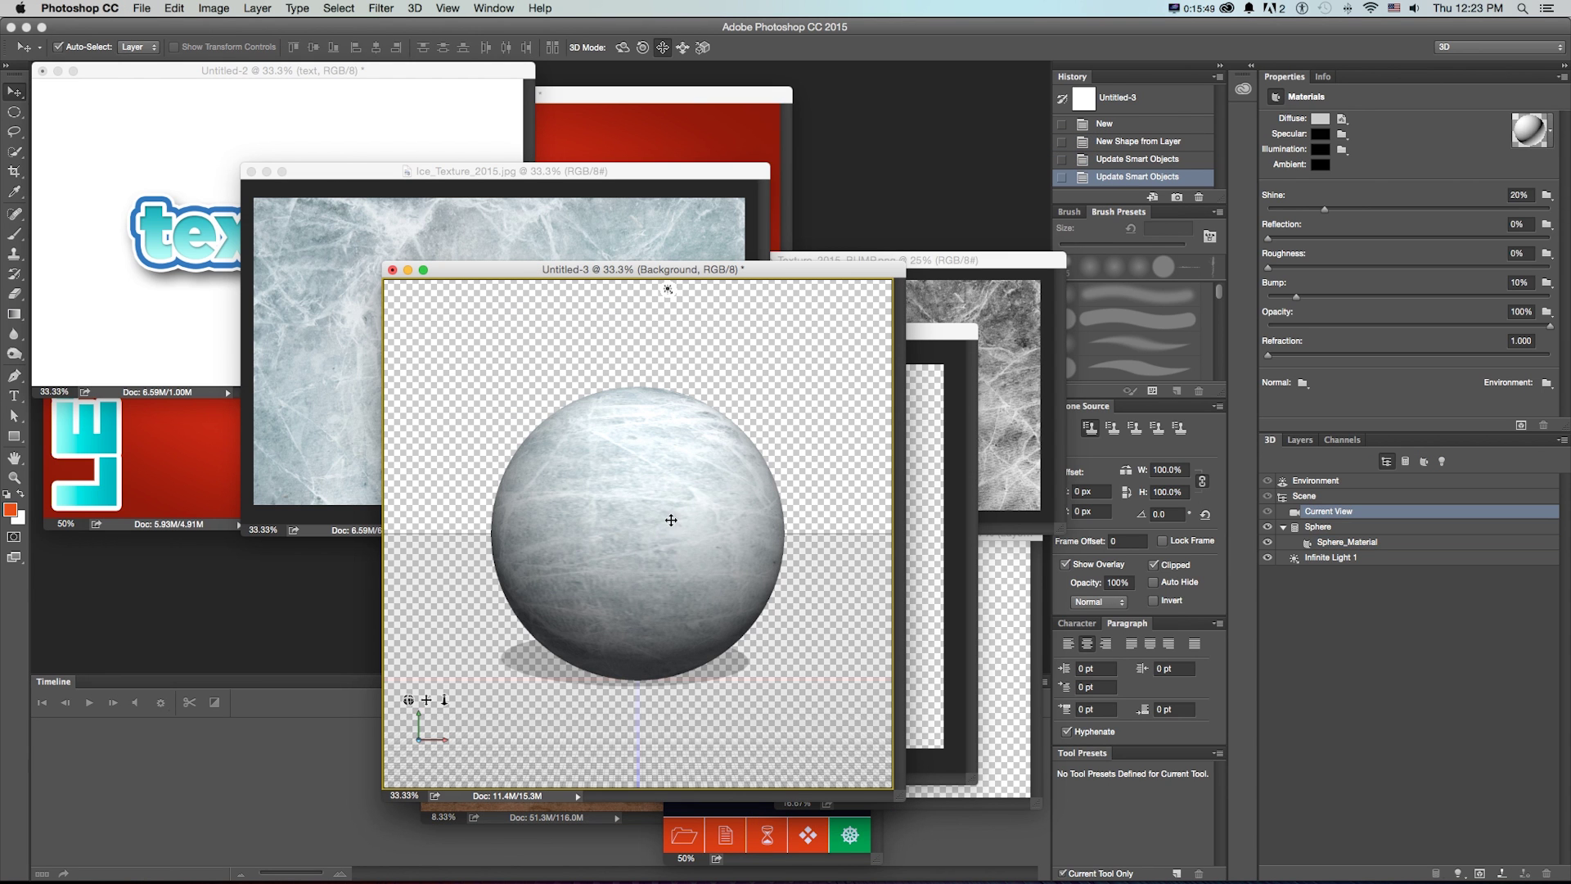
pyautogui.moveTo(671, 521); pyautogui.dragTo(736, 484)
# In Cinema 4D, render the sphere in an interactive render region and open the Mat material editor
pyautogui.press('super+z')
pyautogui.press('super+Tab')
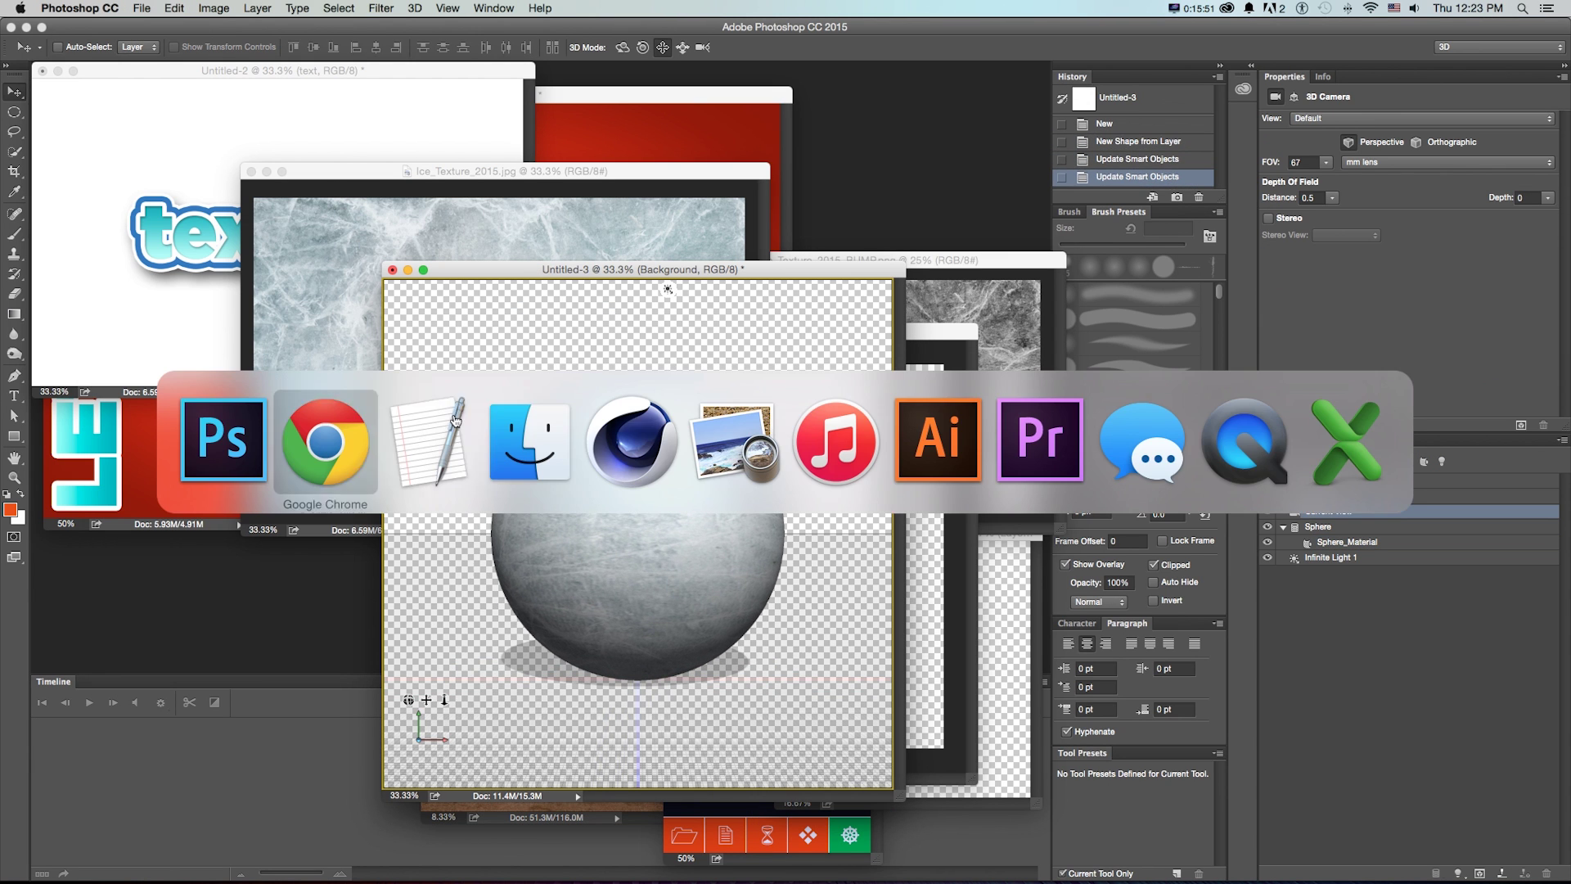
pyautogui.press('Tab')
pyautogui.press('Tab')
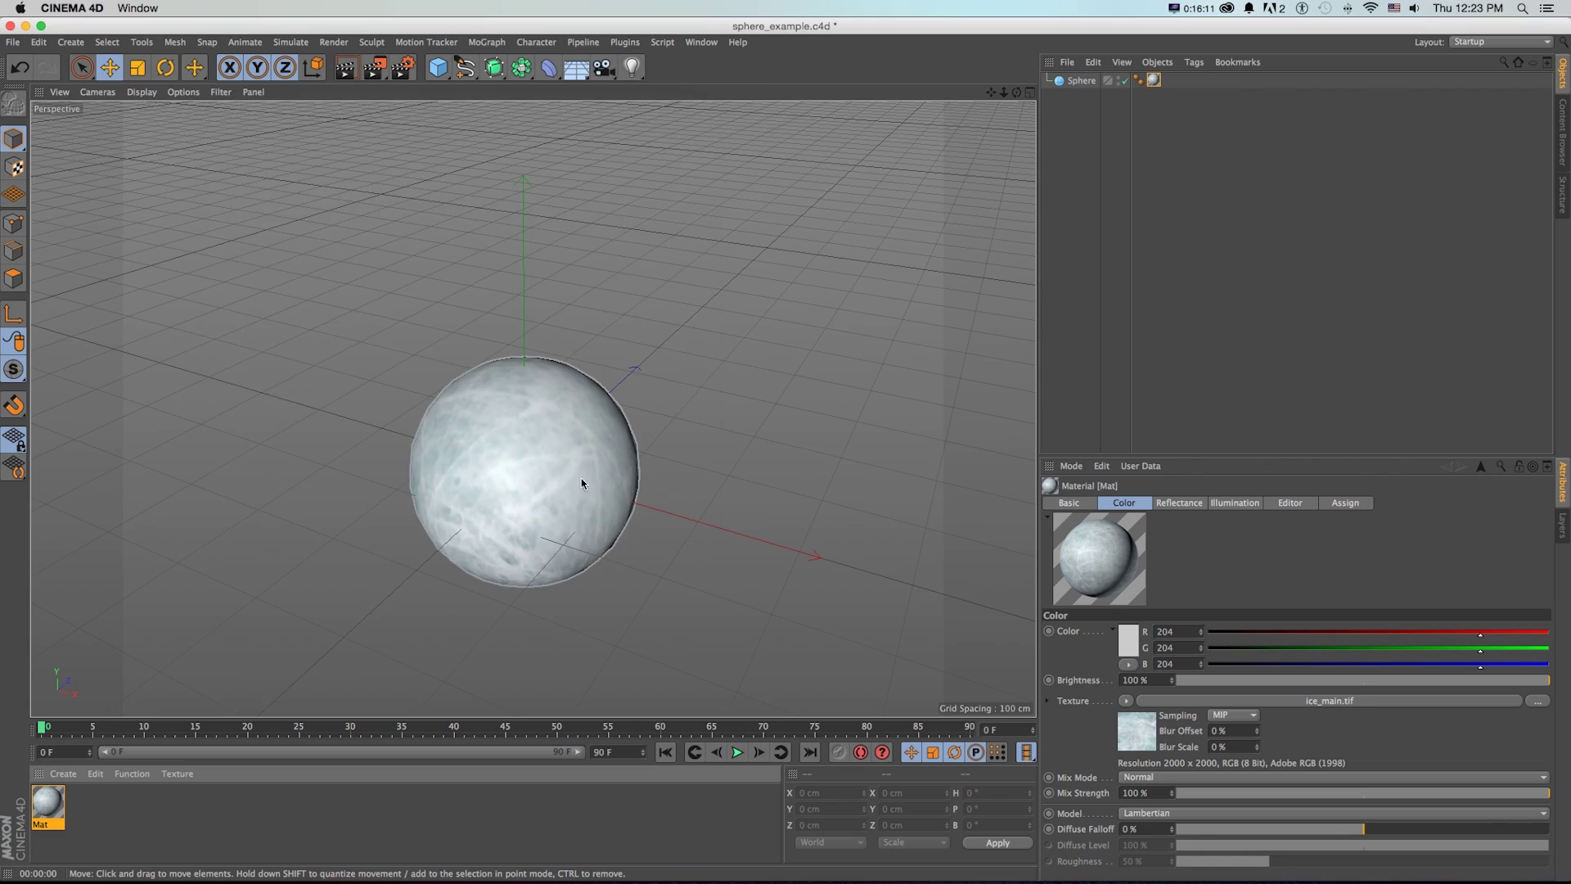
pyautogui.moveTo(581, 483); pyautogui.dragTo(418, 581)
pyautogui.hotkey('alt', 'r')
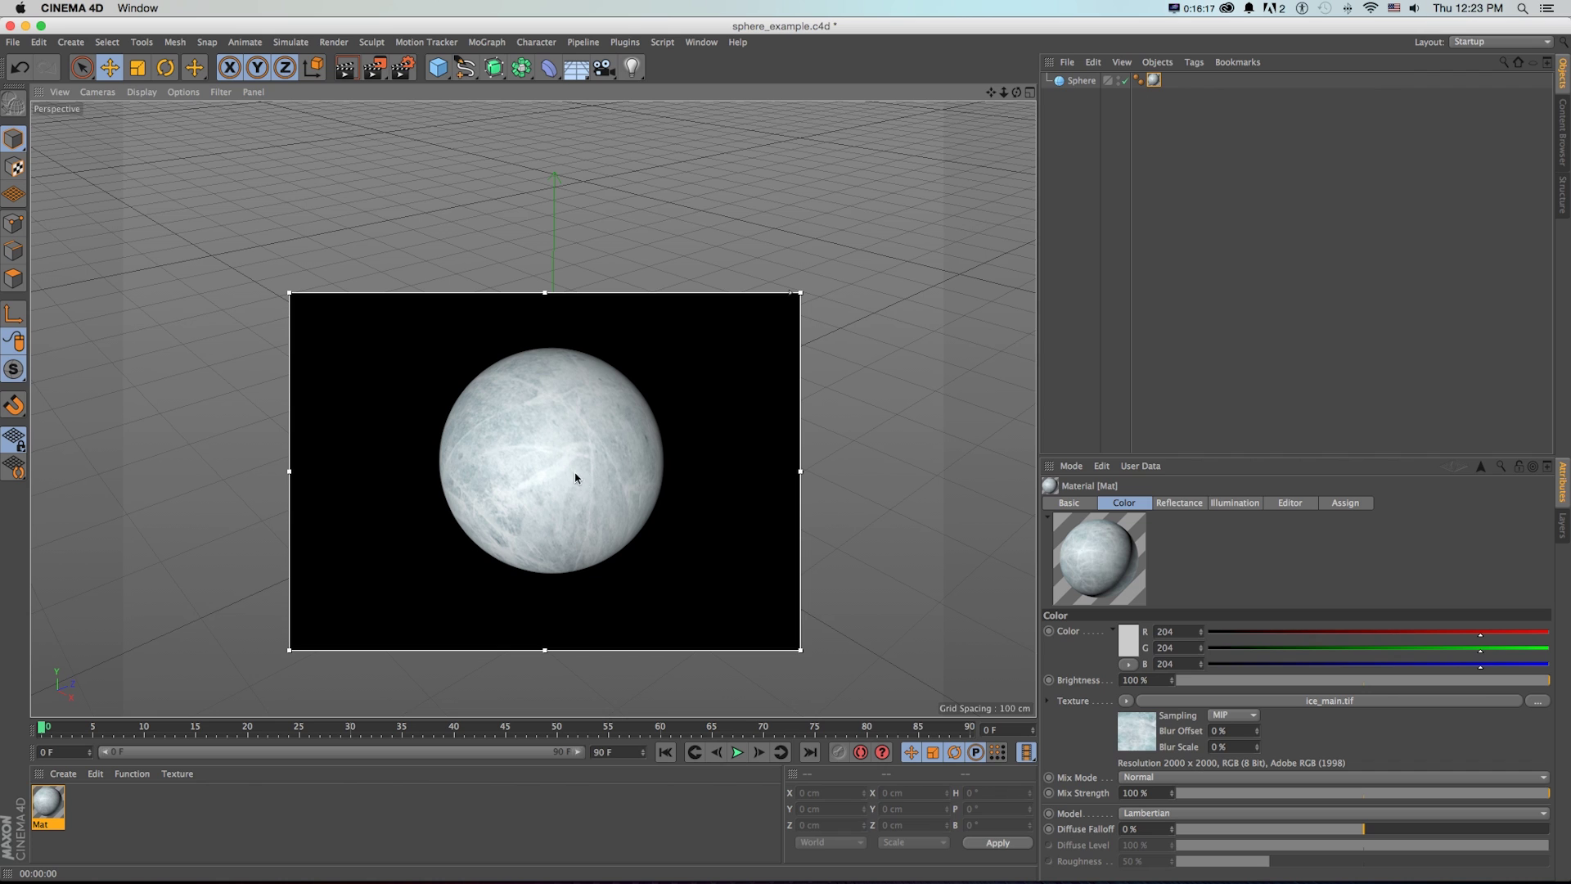
pyautogui.doubleClick(48, 803)
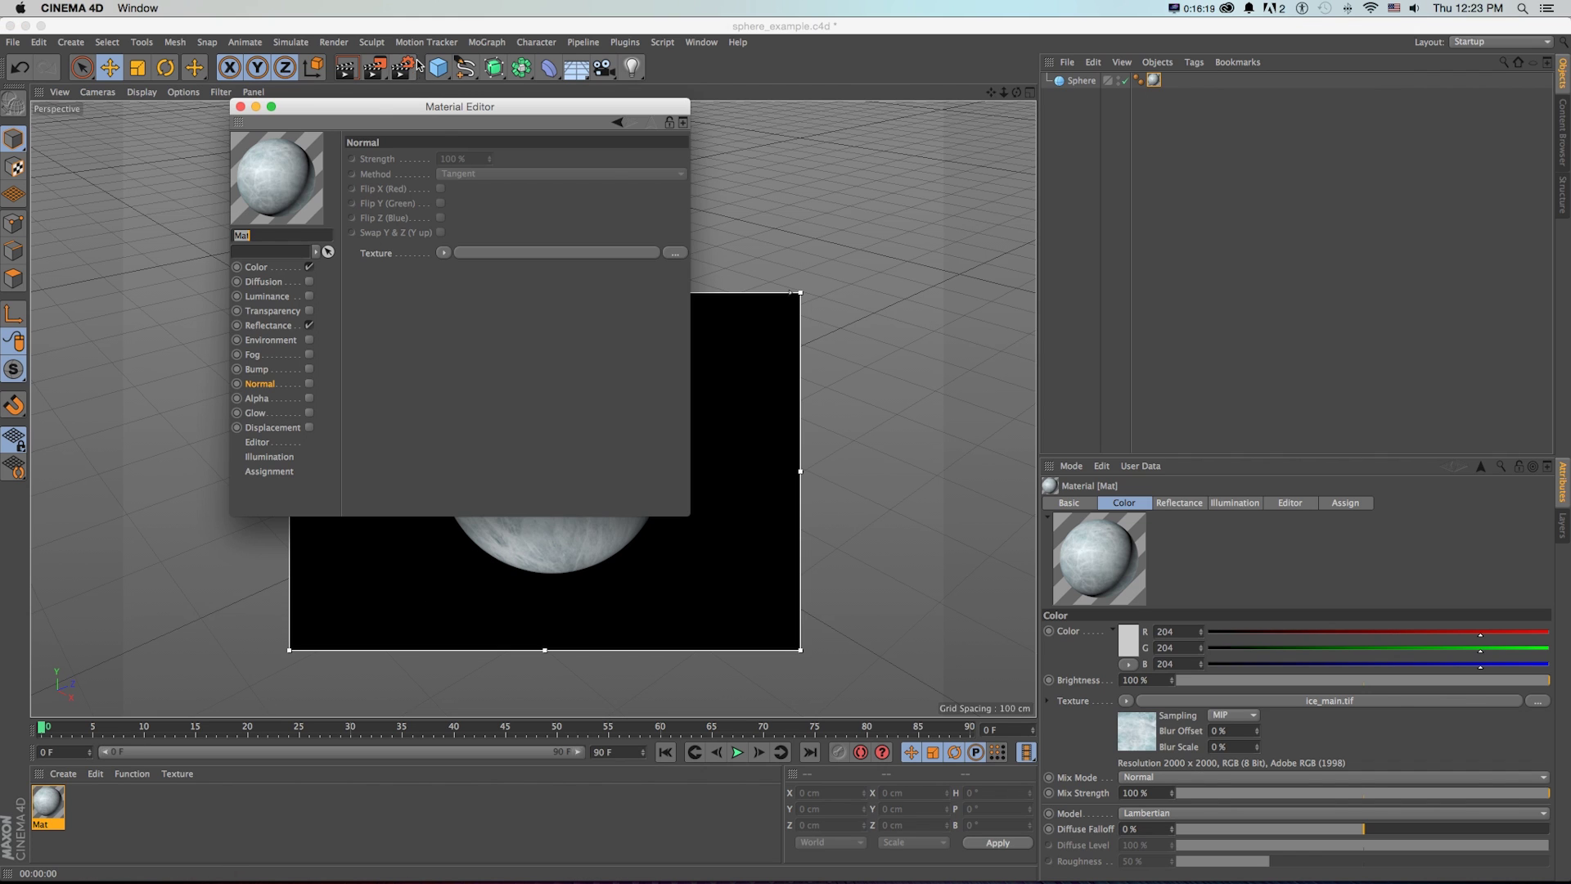
pyautogui.moveTo(396, 126); pyautogui.dragTo(687, 194)
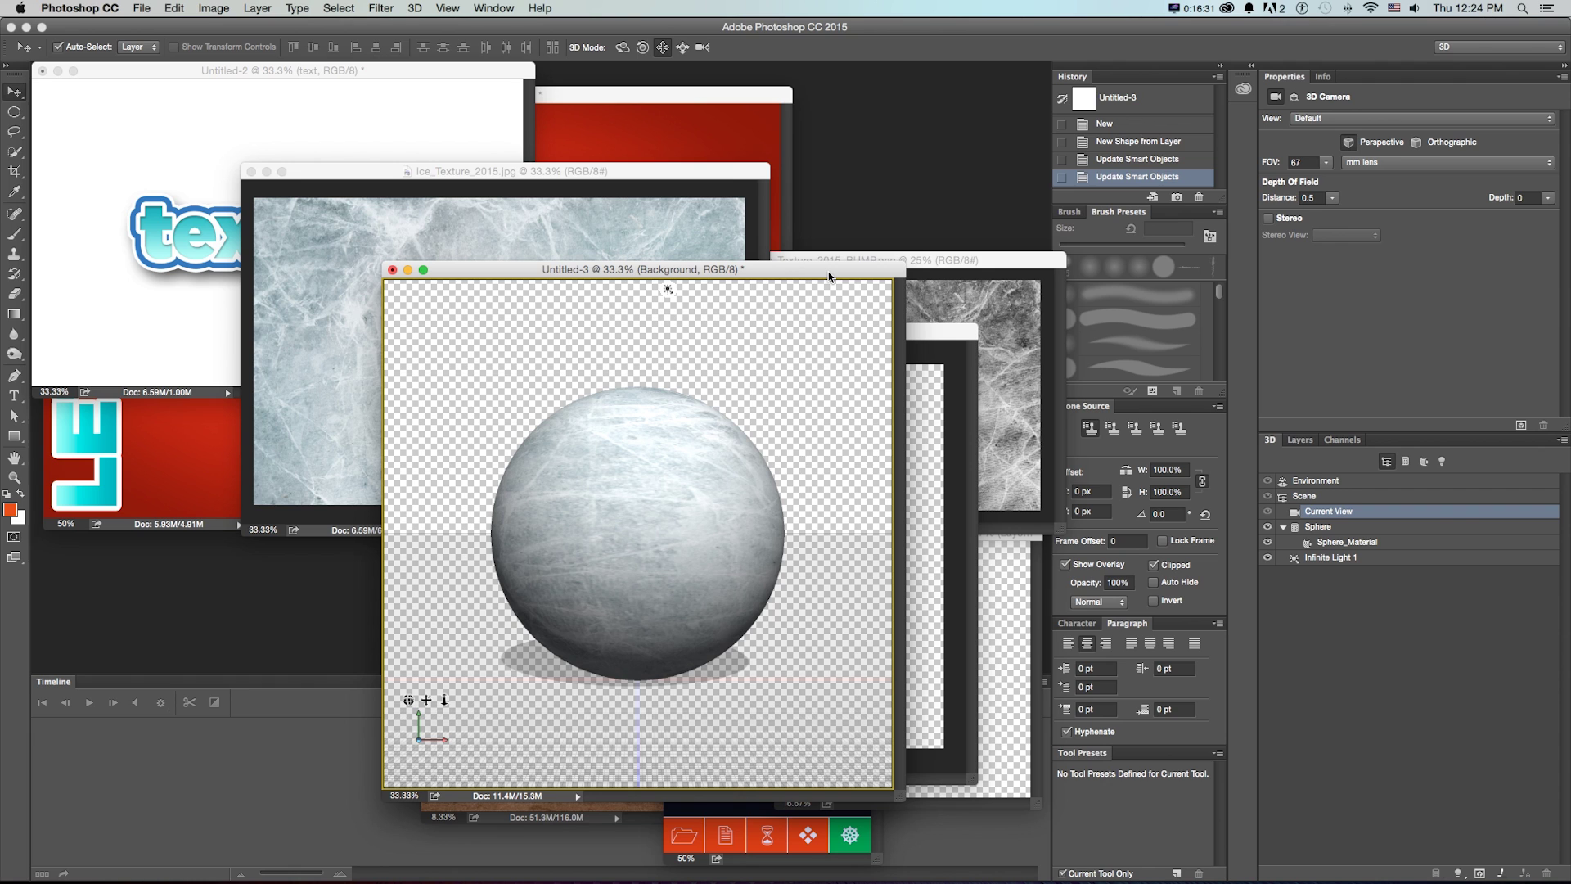
pyautogui.press('super+Tab')
pyautogui.press('super+Tab')
# Generate a bump map from the sphere's diffuse texture, with blur set to 0.3
pyautogui.click(1346, 543)
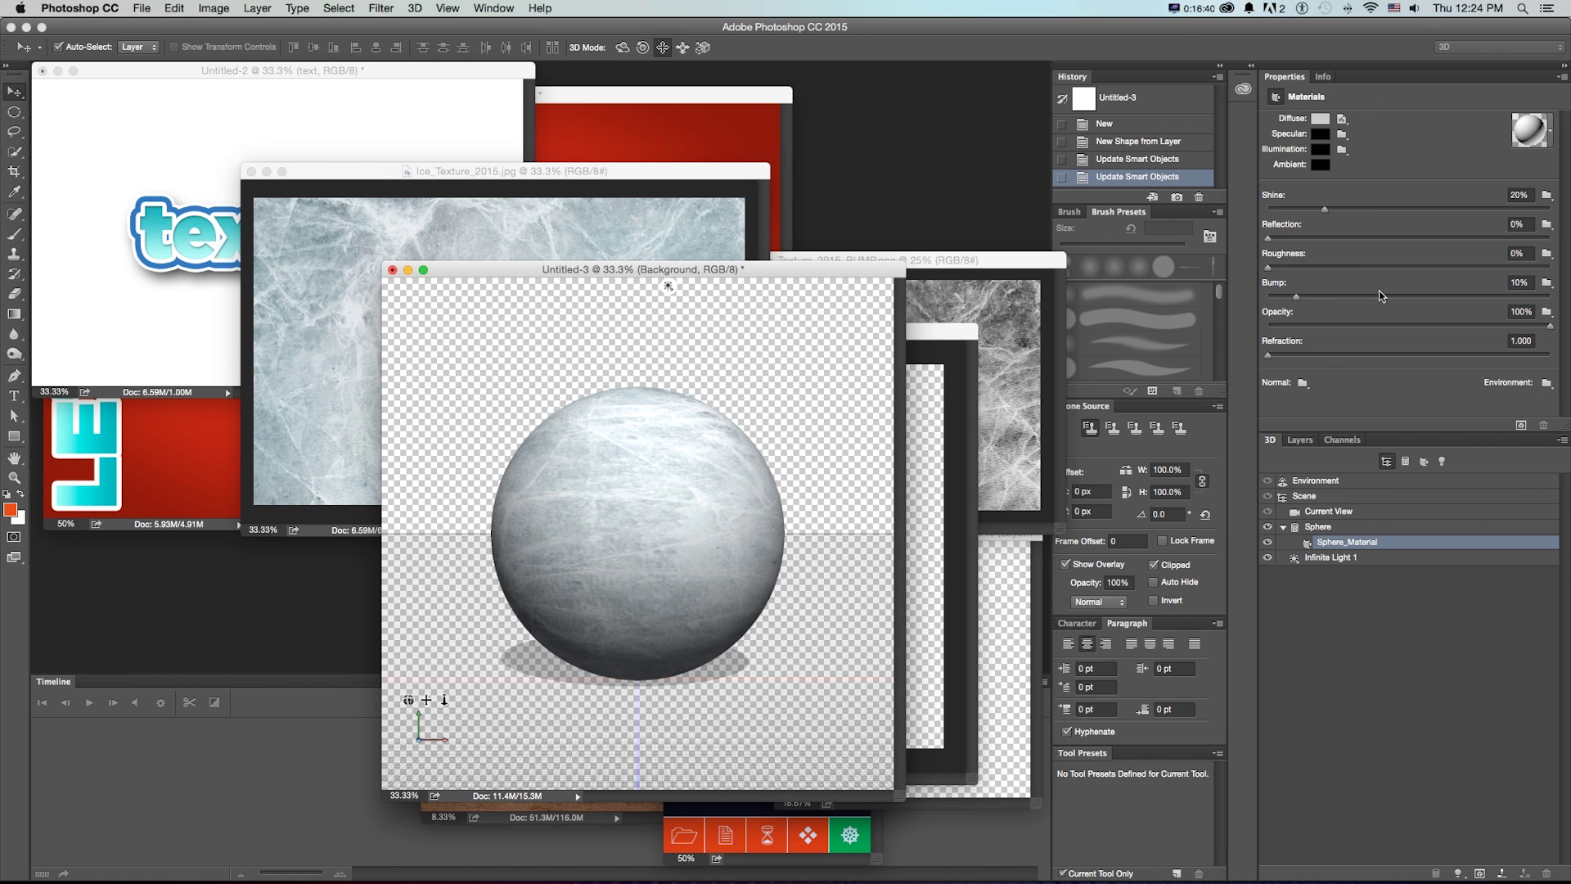
pyautogui.click(1546, 283)
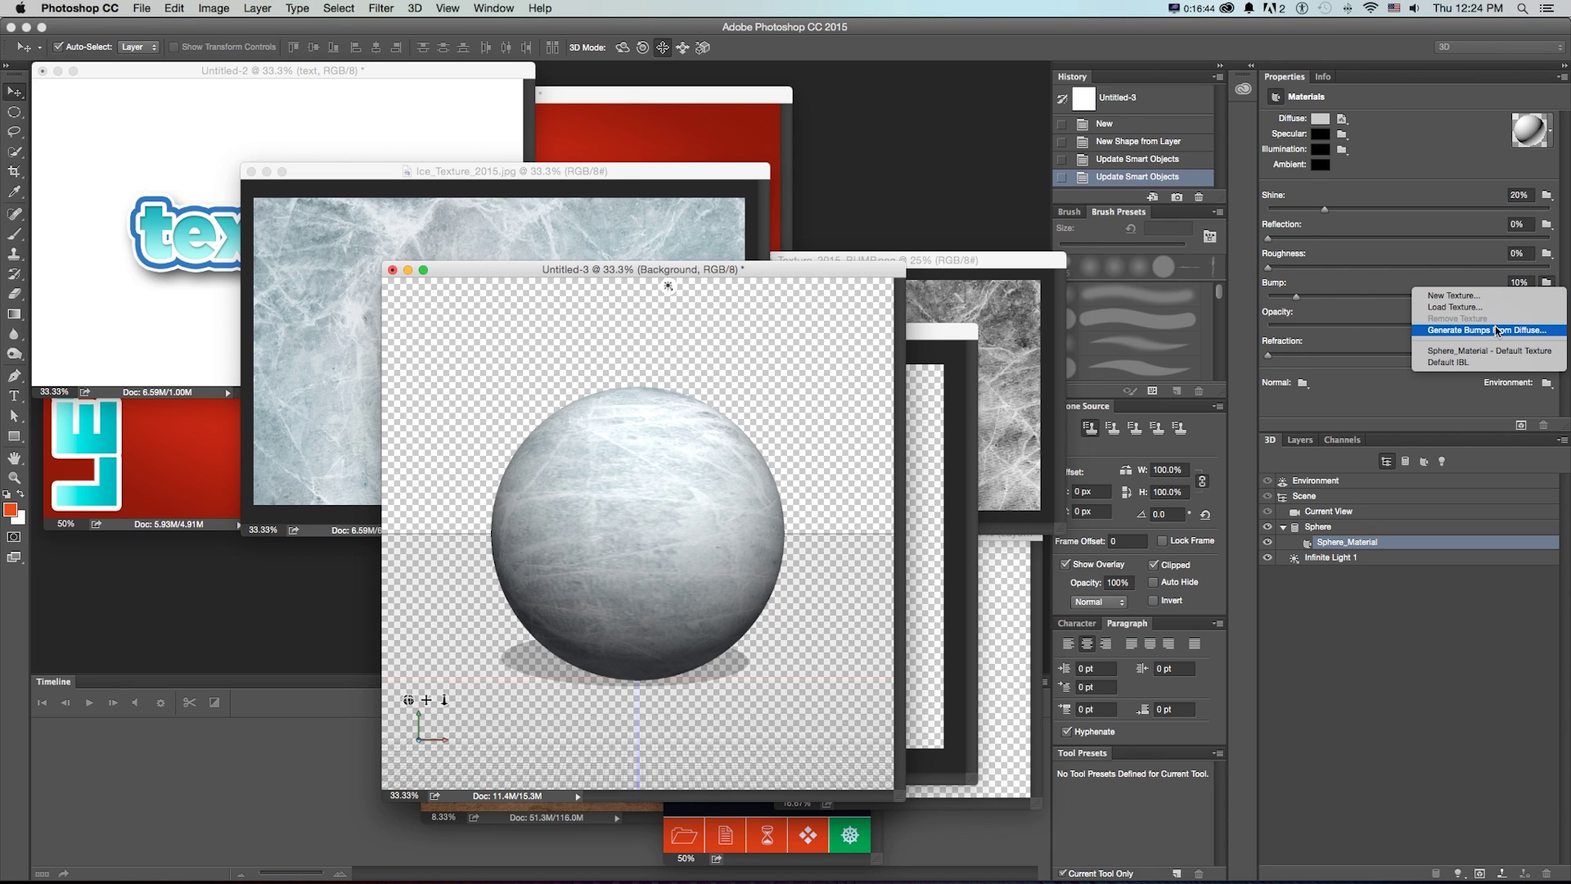
pyautogui.click(1442, 331)
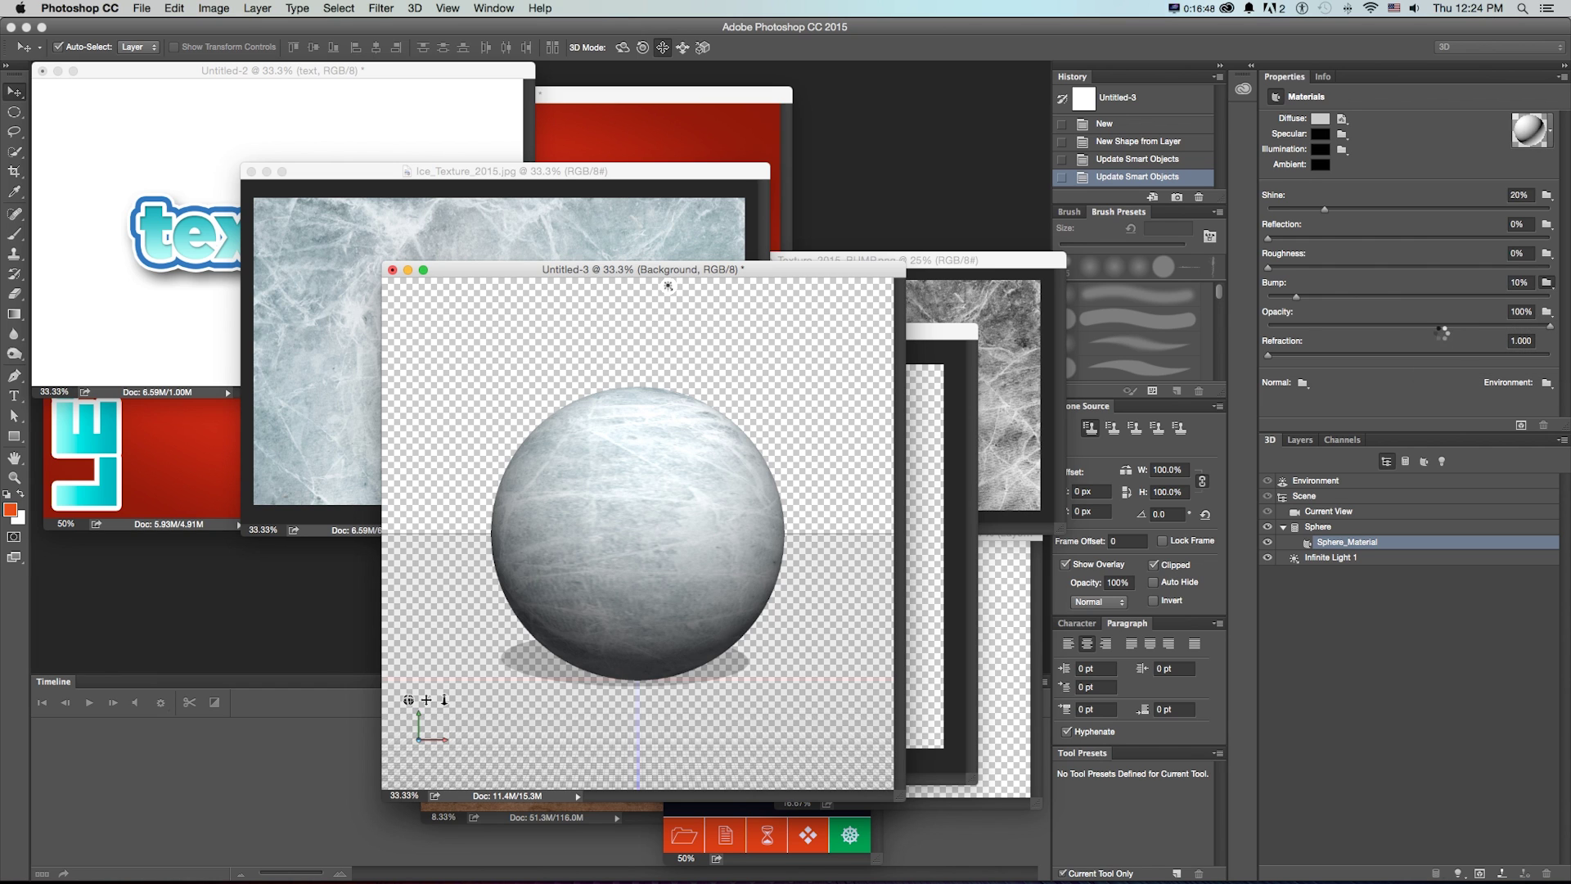
pyautogui.moveTo(602, 139); pyautogui.dragTo(708, 184)
pyautogui.moveTo(983, 284); pyautogui.dragTo(915, 287)
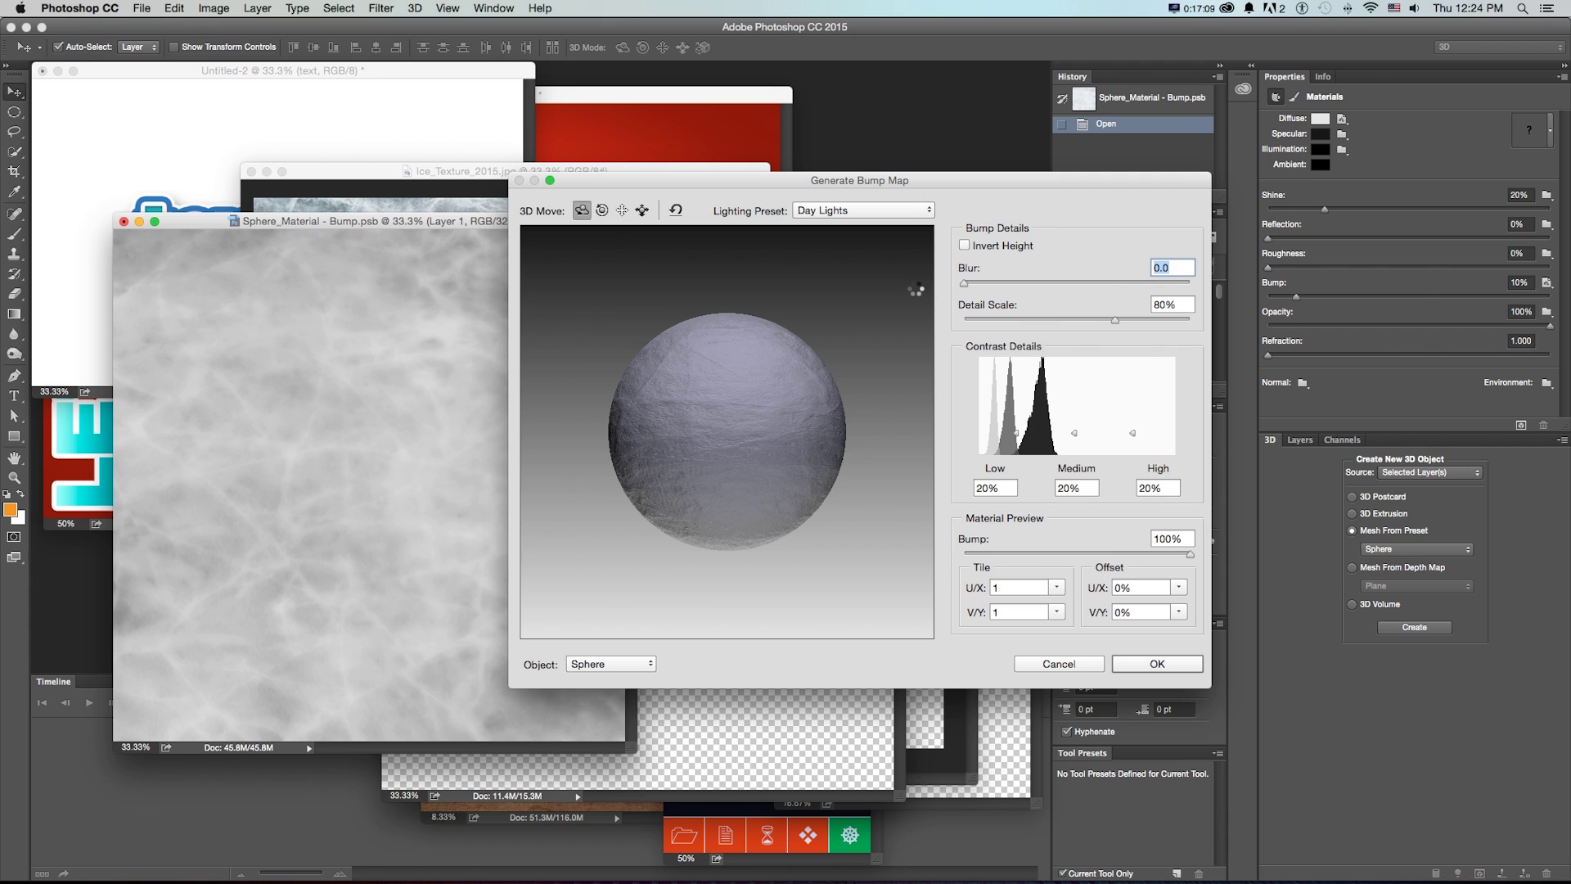
pyautogui.moveTo(915, 287); pyautogui.dragTo(976, 284)
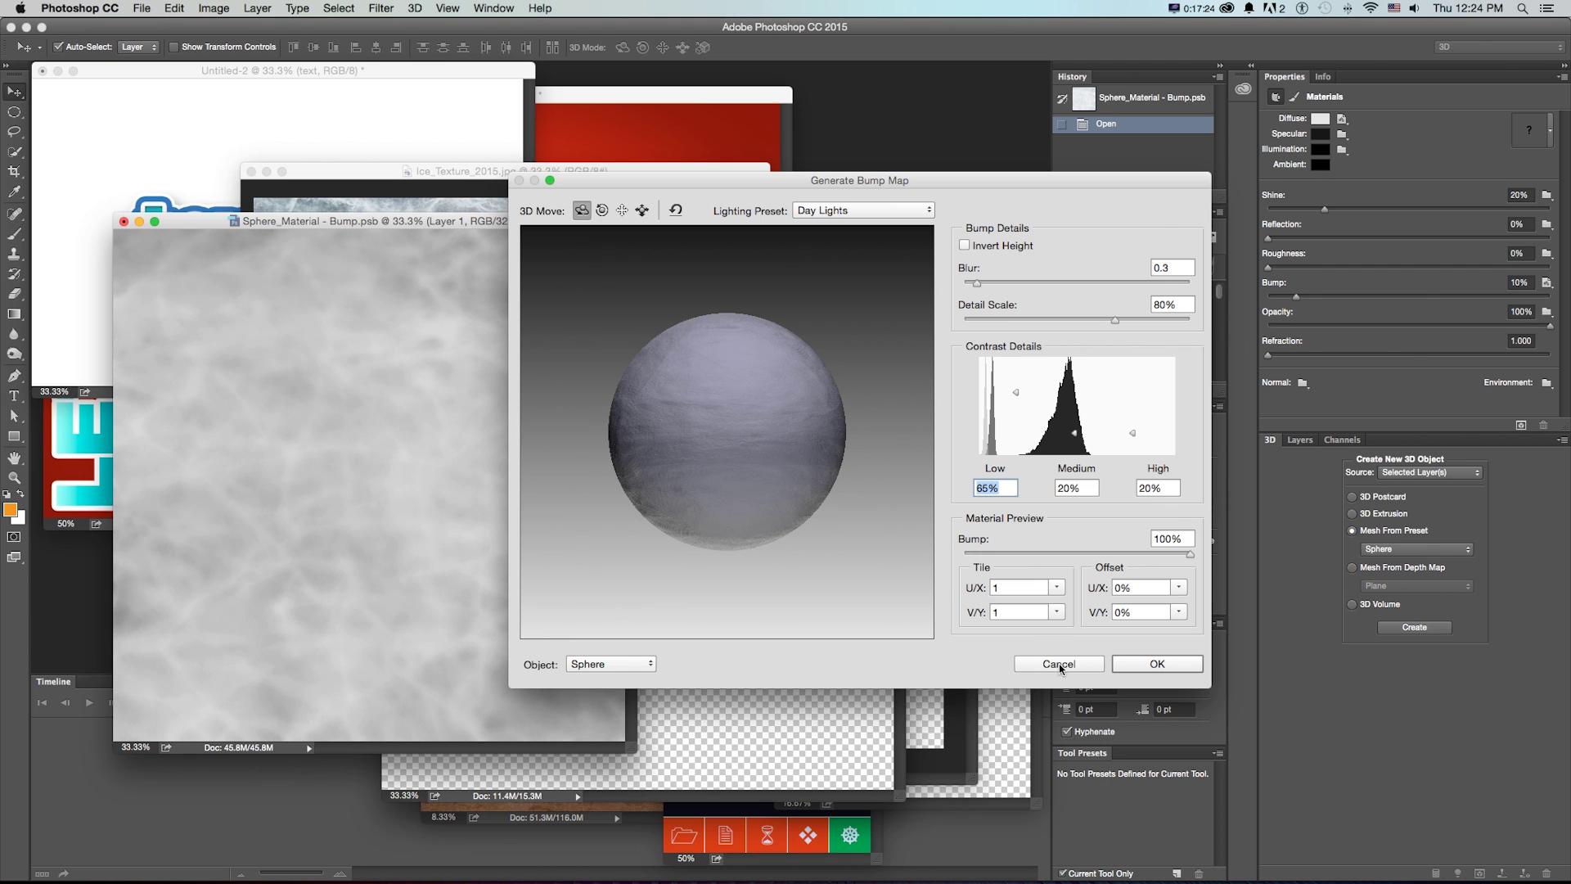
# Drop the bump map and apply a normal map from the diffuse texture with medium contrast 63%
pyautogui.click(1071, 664)
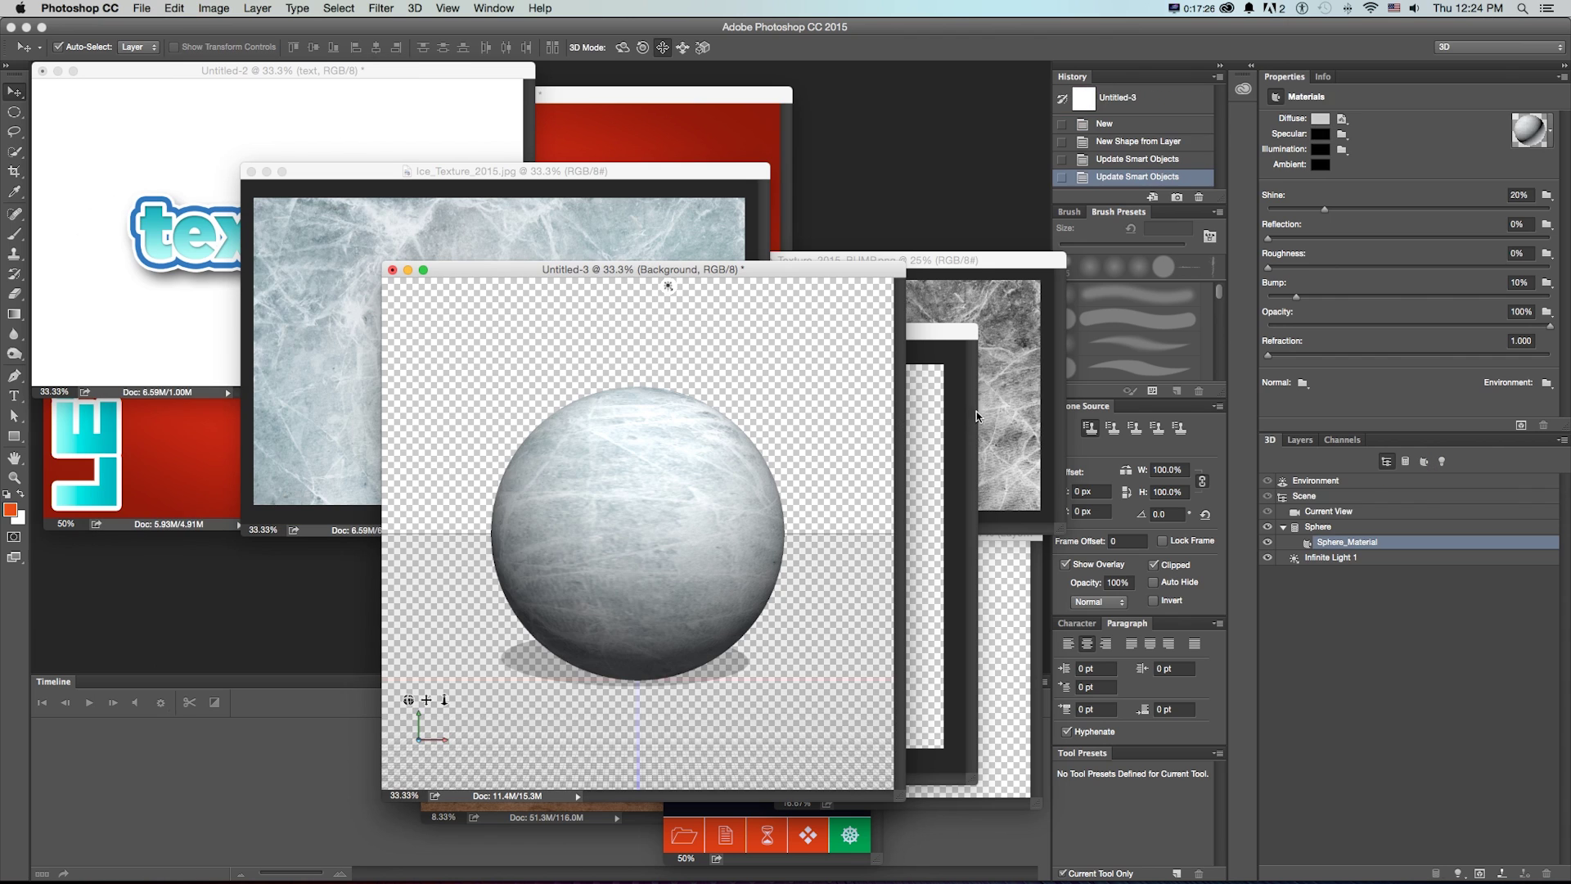
pyautogui.click(1307, 383)
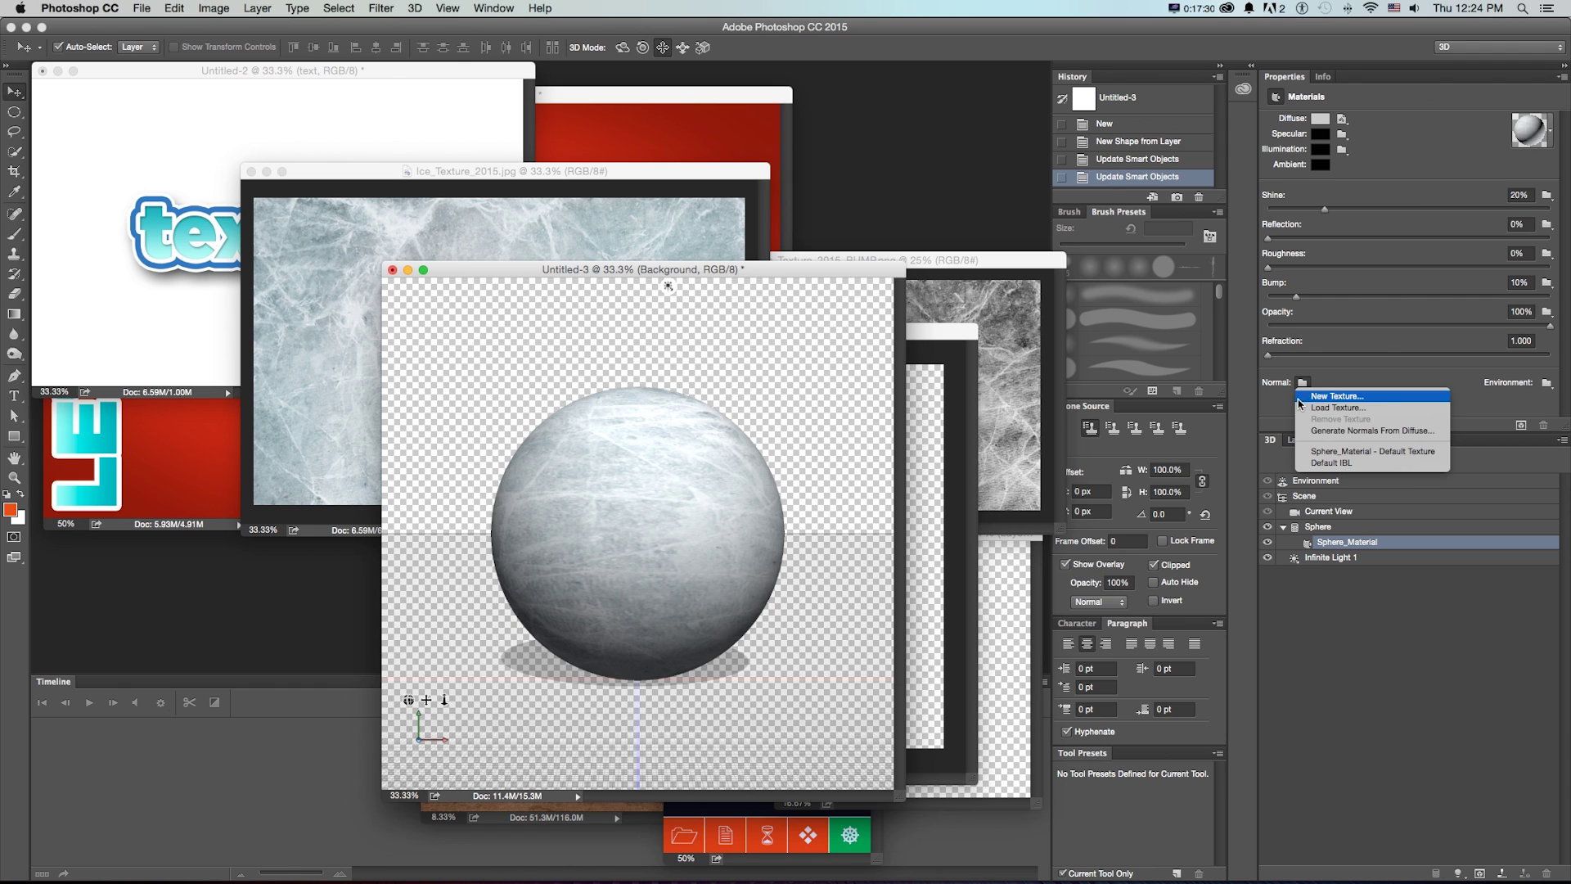
pyautogui.click(1327, 431)
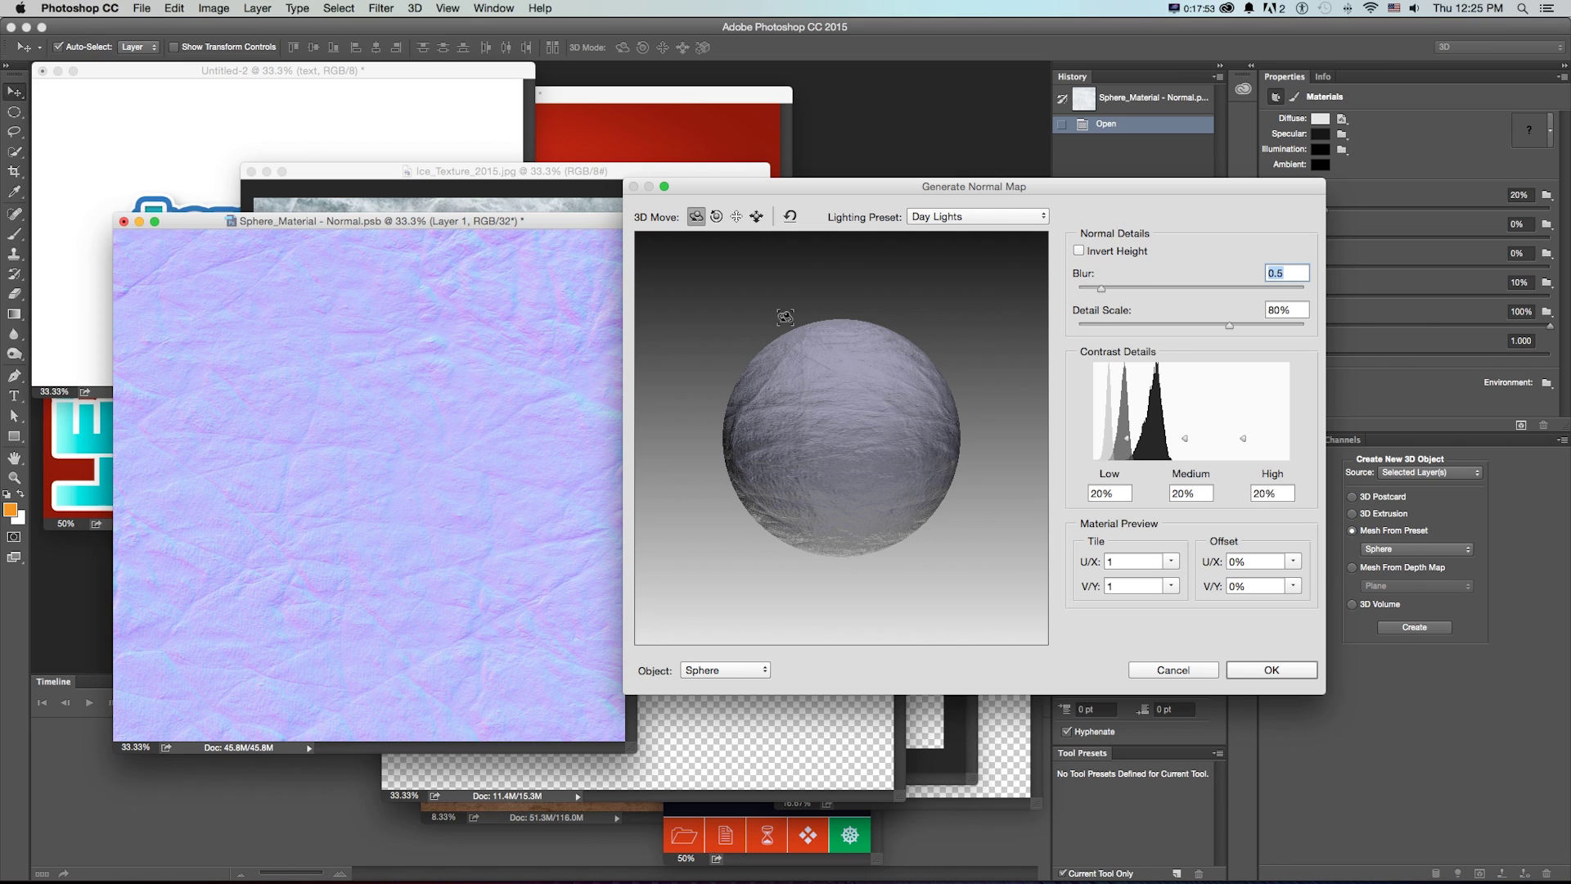
pyautogui.moveTo(1184, 438)
pyautogui.mouseDown()
pyautogui.moveTo(1186, 400)
pyautogui.moveTo(1245, 415)
pyautogui.mouseUp()
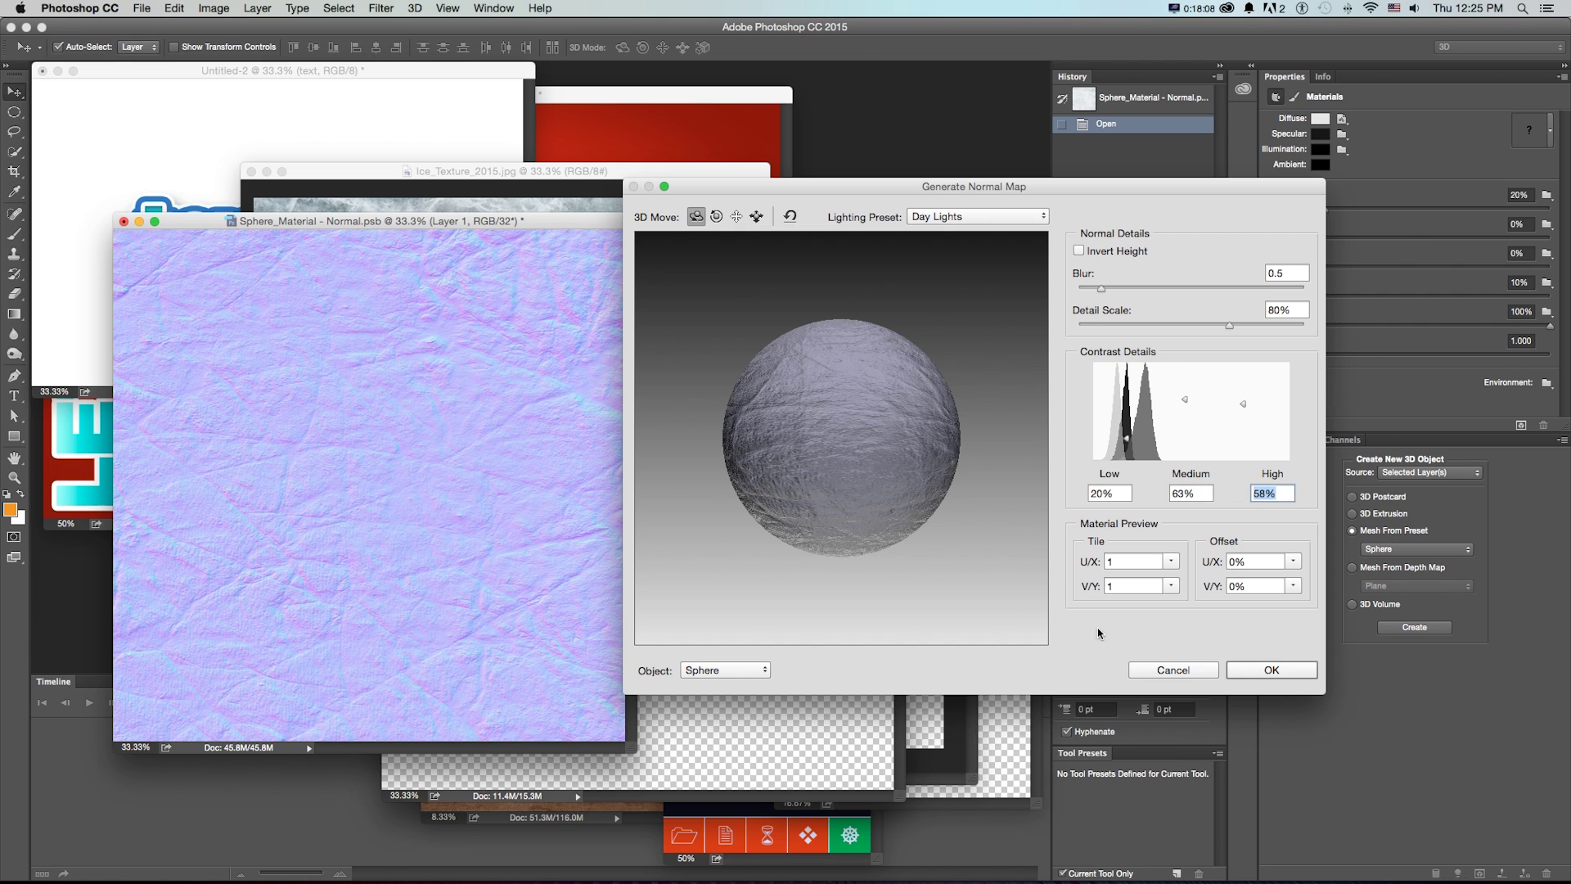
pyautogui.click(1254, 672)
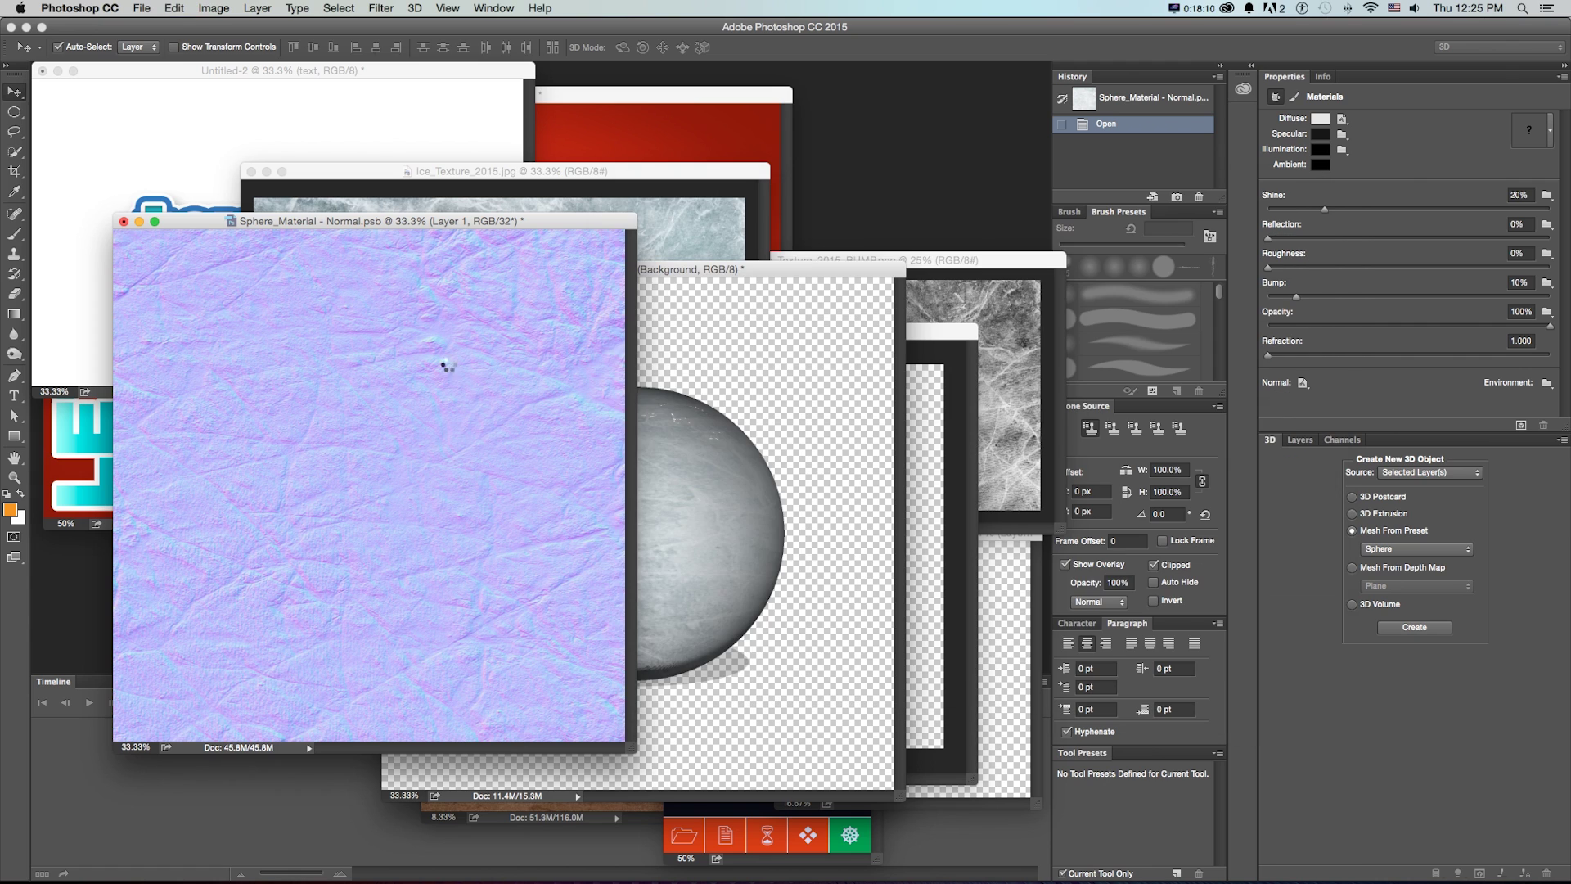
pyautogui.click(550, 365)
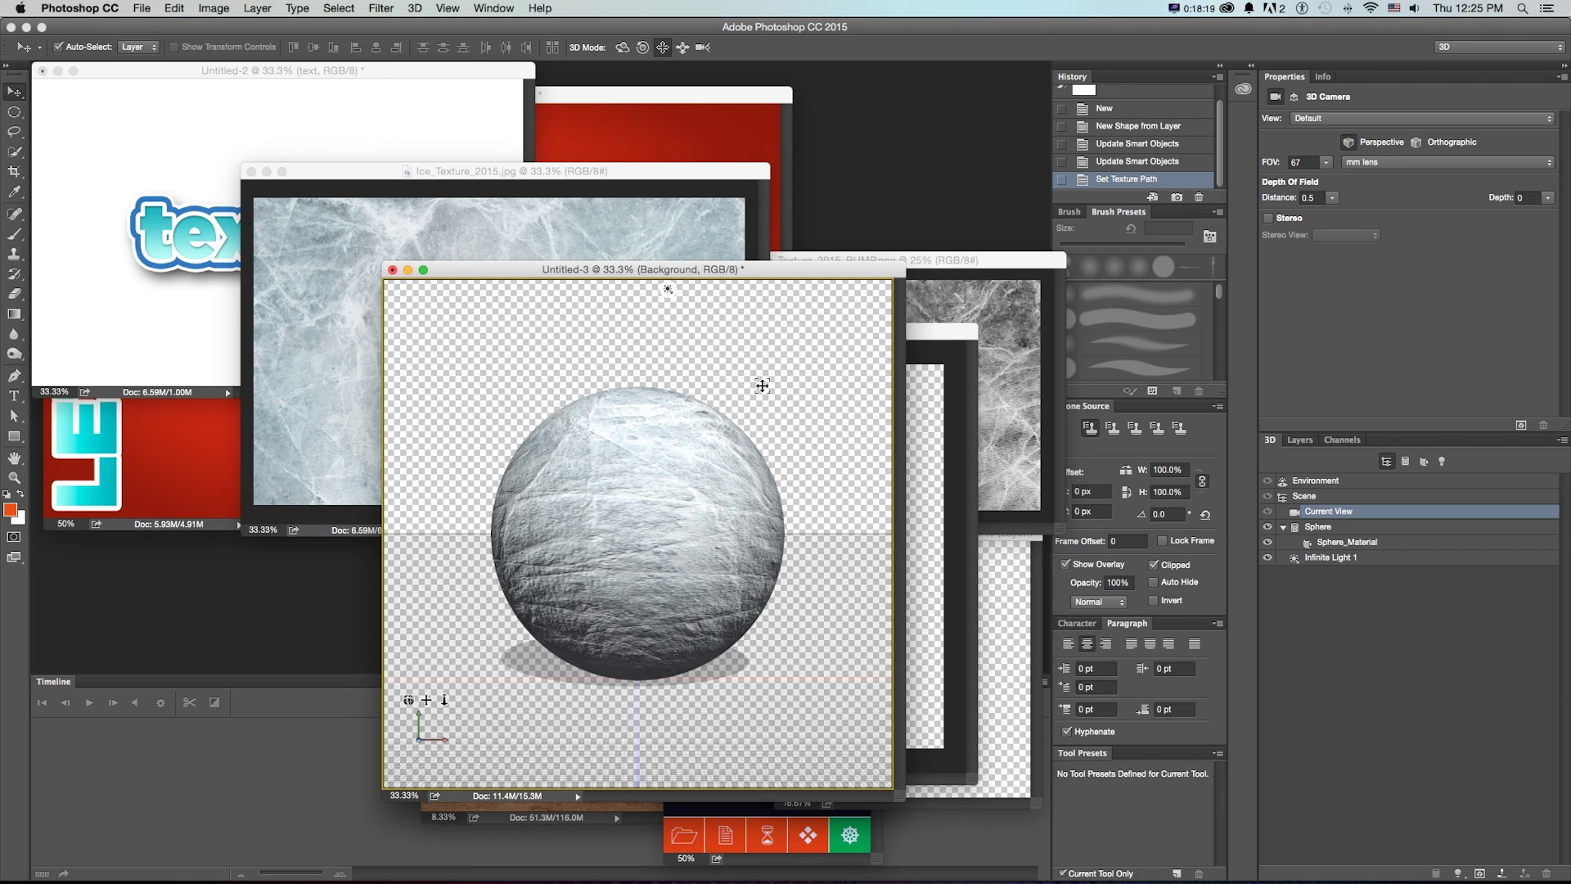
# Save the diffuse texture as a flat TIFF, replacing ice_main.tif
pyautogui.click(1356, 543)
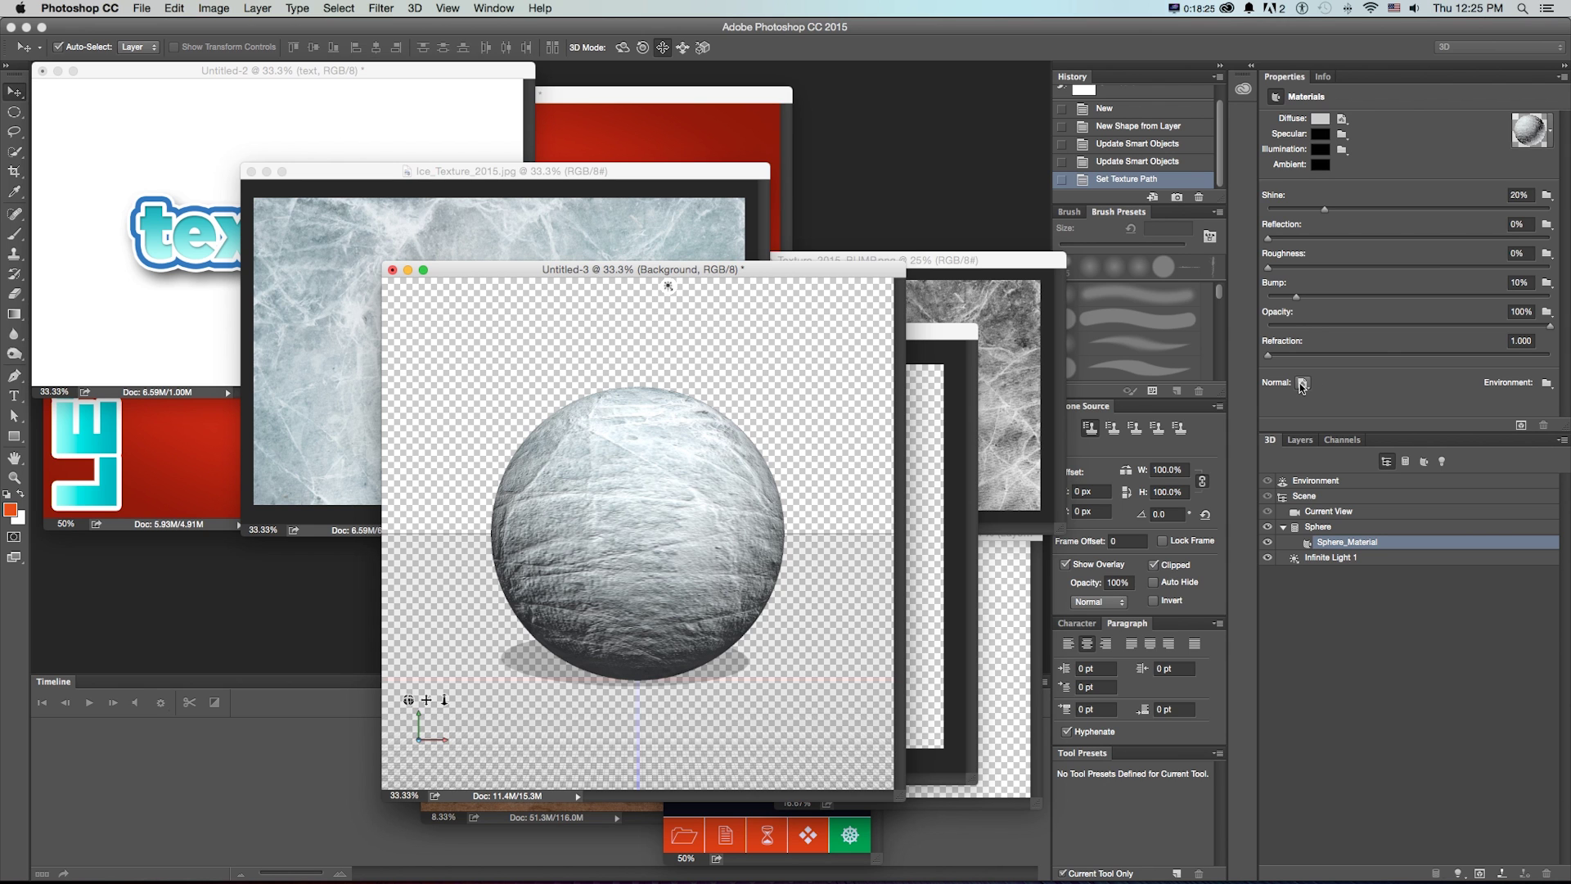
pyautogui.click(1342, 119)
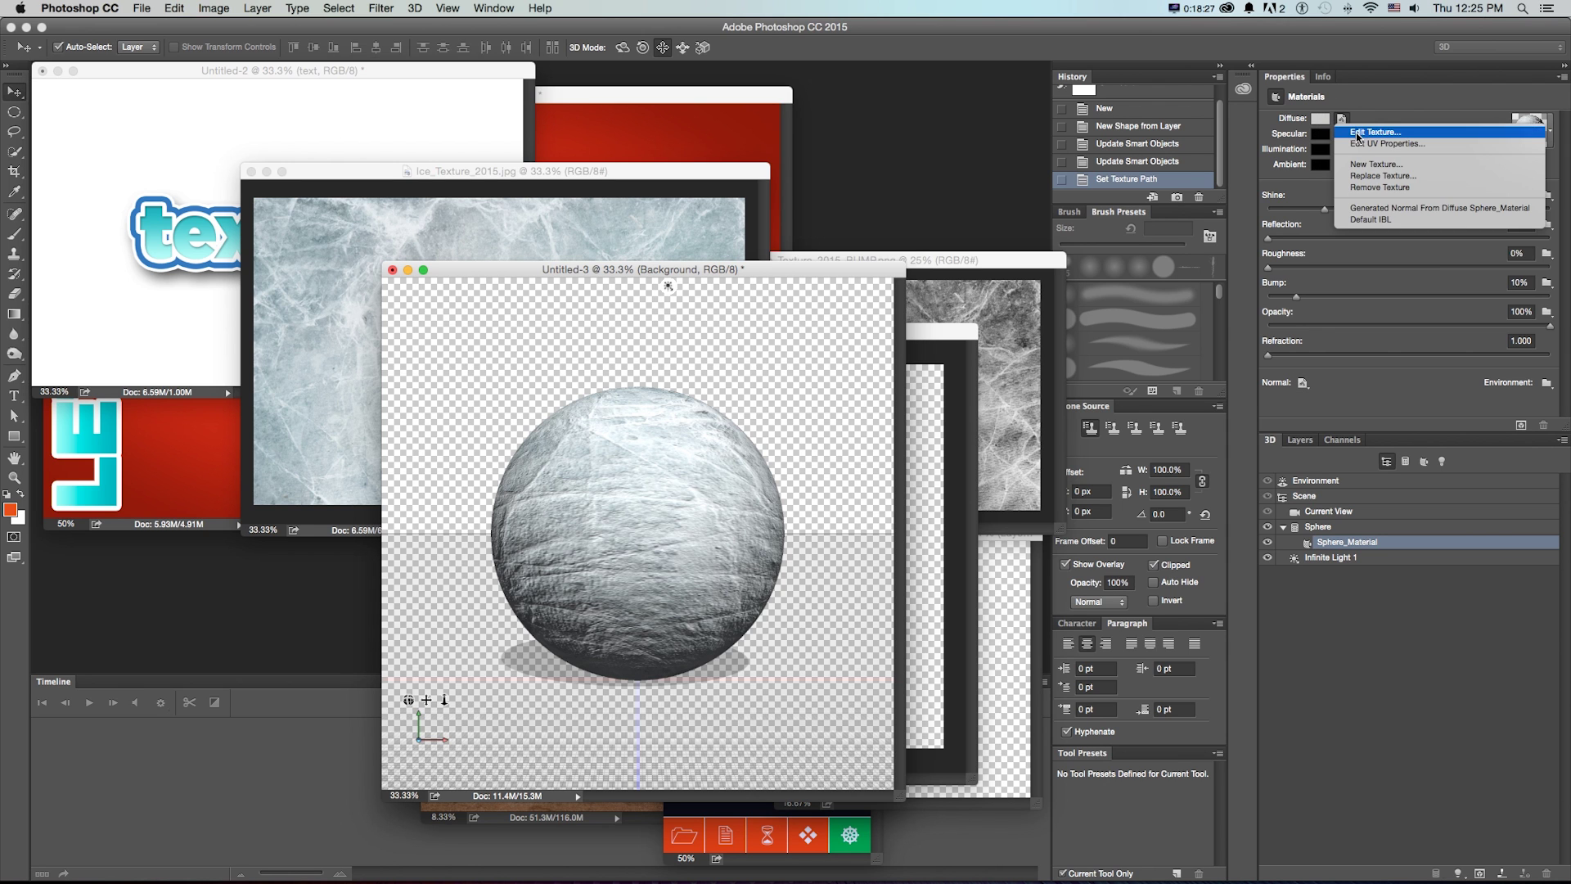
pyautogui.click(1244, 153)
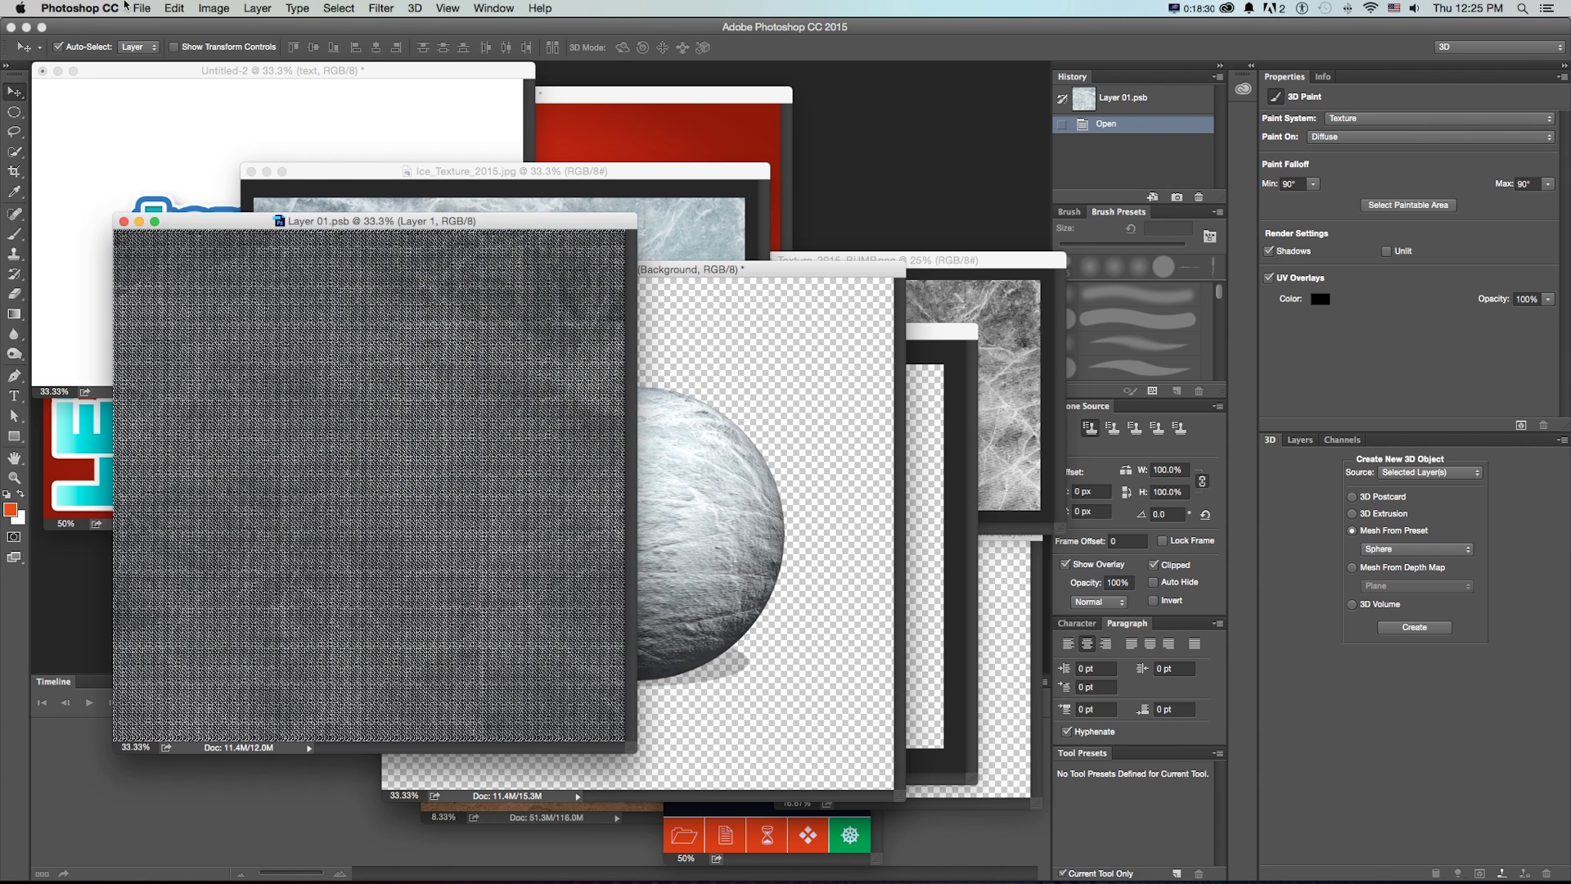
pyautogui.click(142, 8)
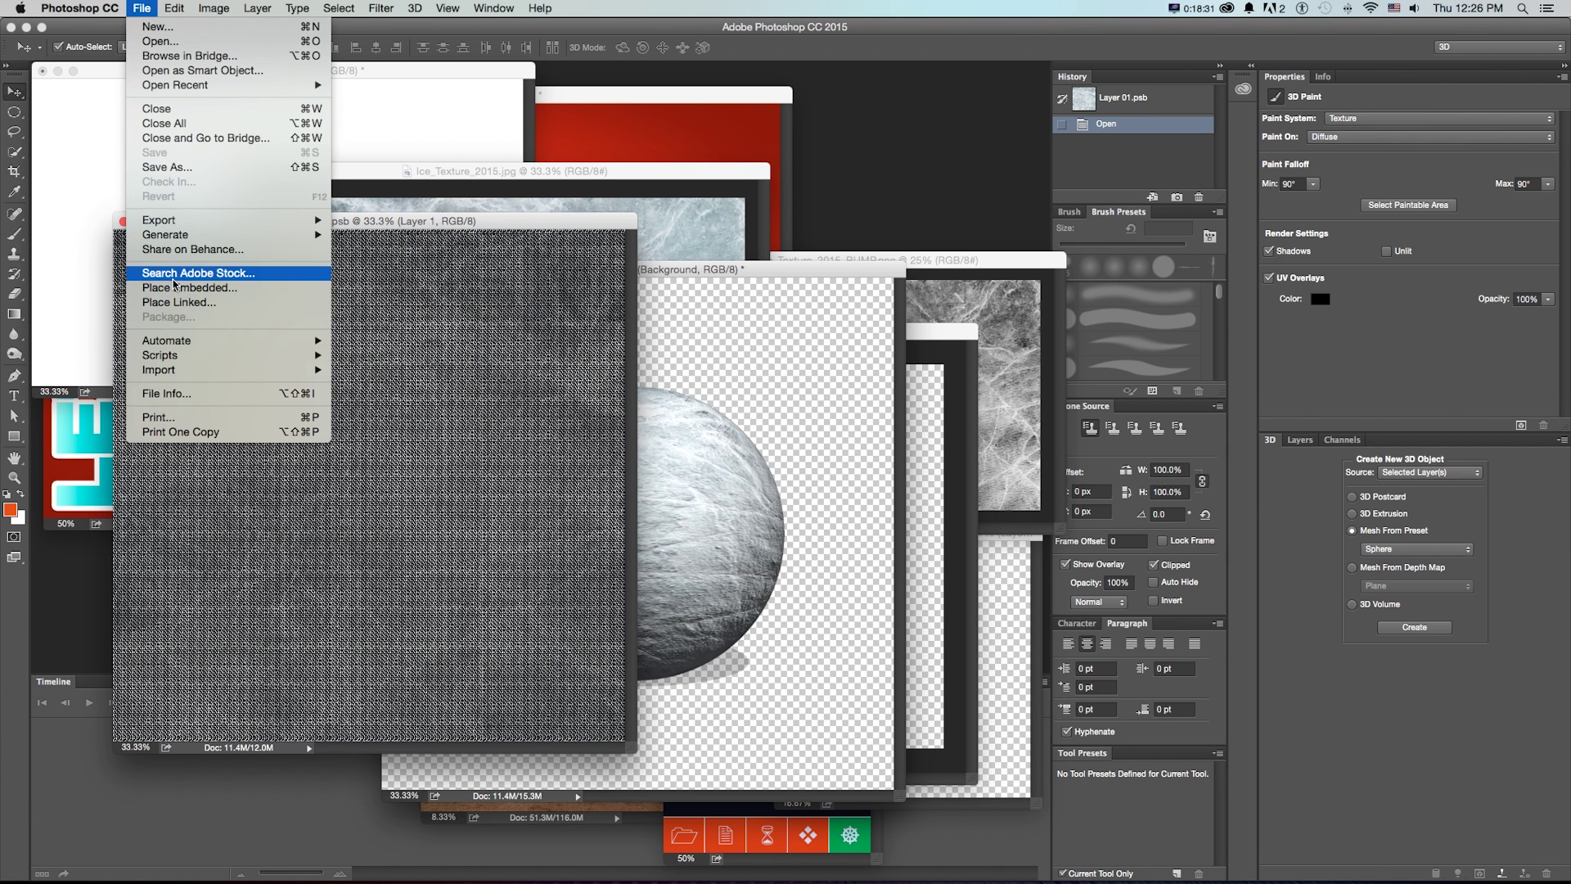
pyautogui.click(238, 167)
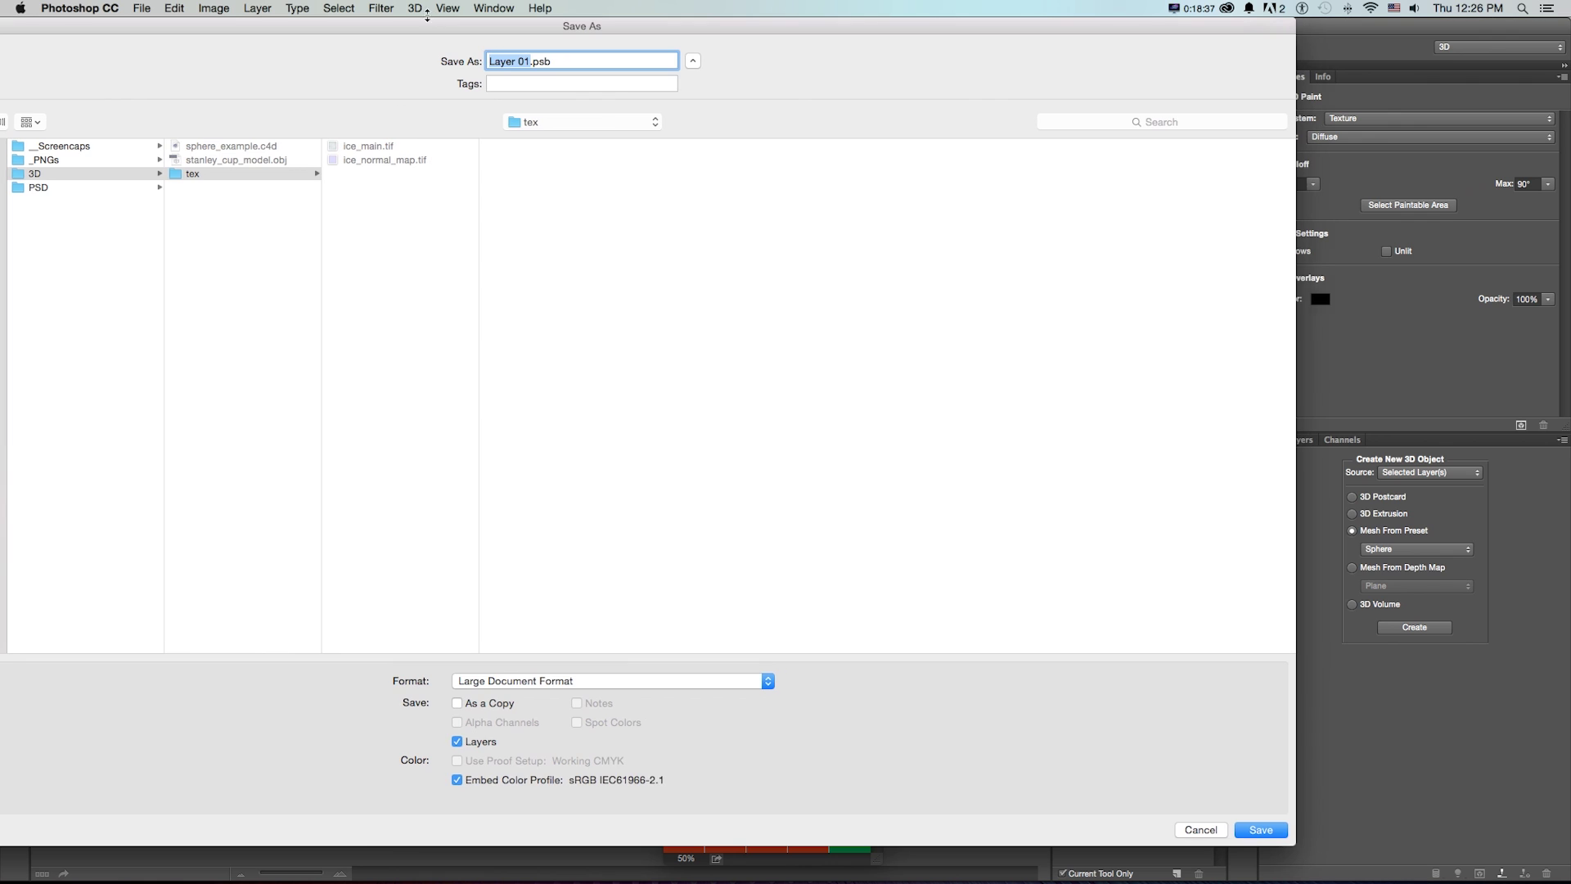
pyautogui.click(375, 146)
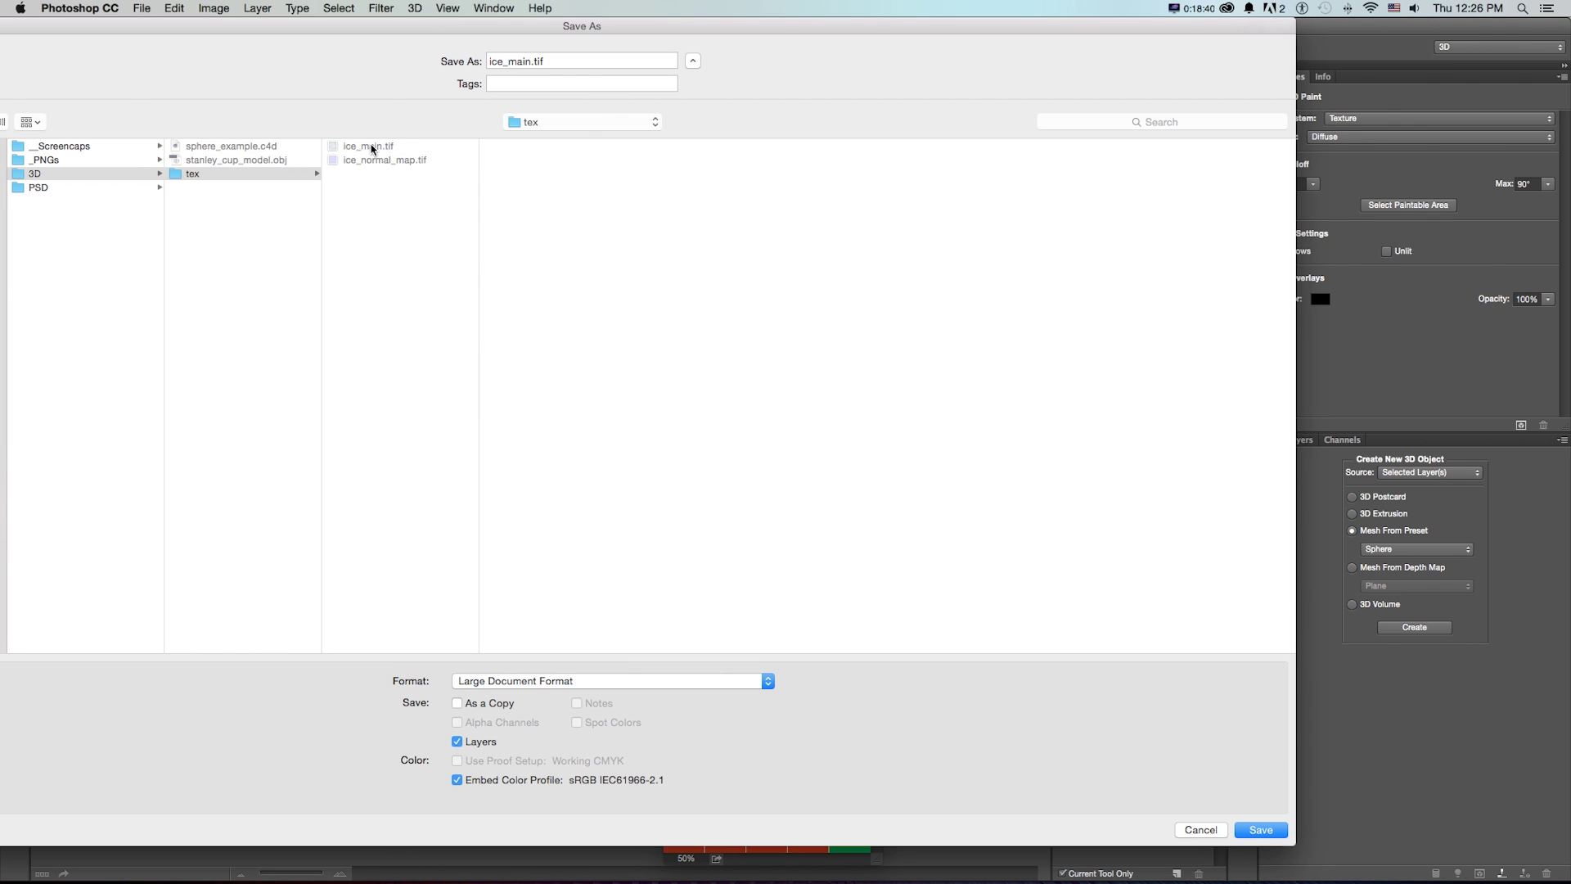
pyautogui.click(520, 680)
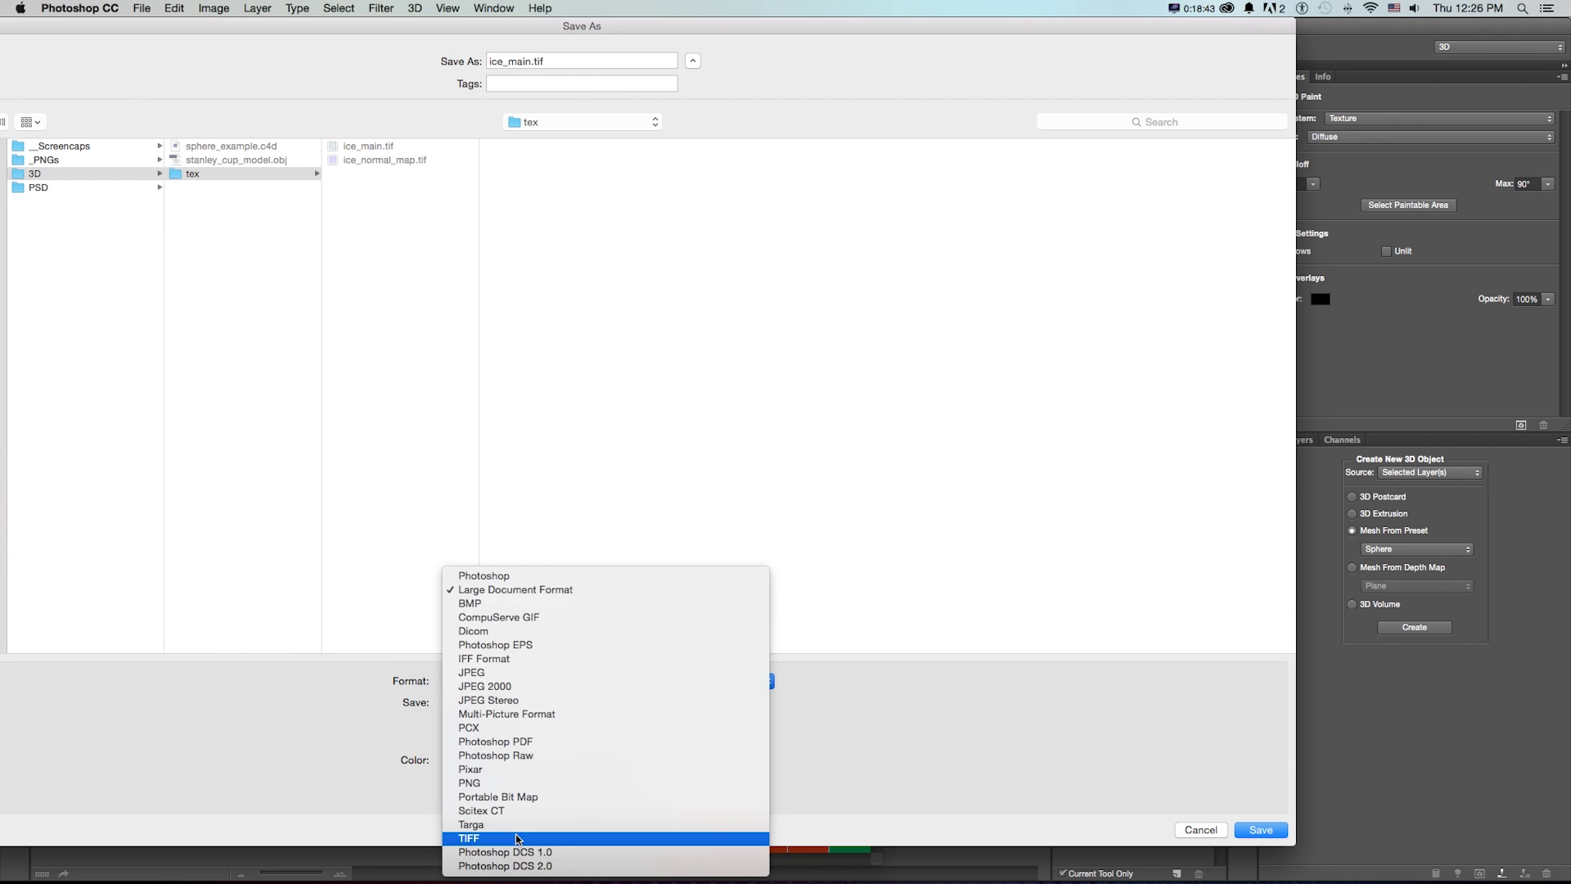
pyautogui.press('Return')
pyautogui.click(458, 741)
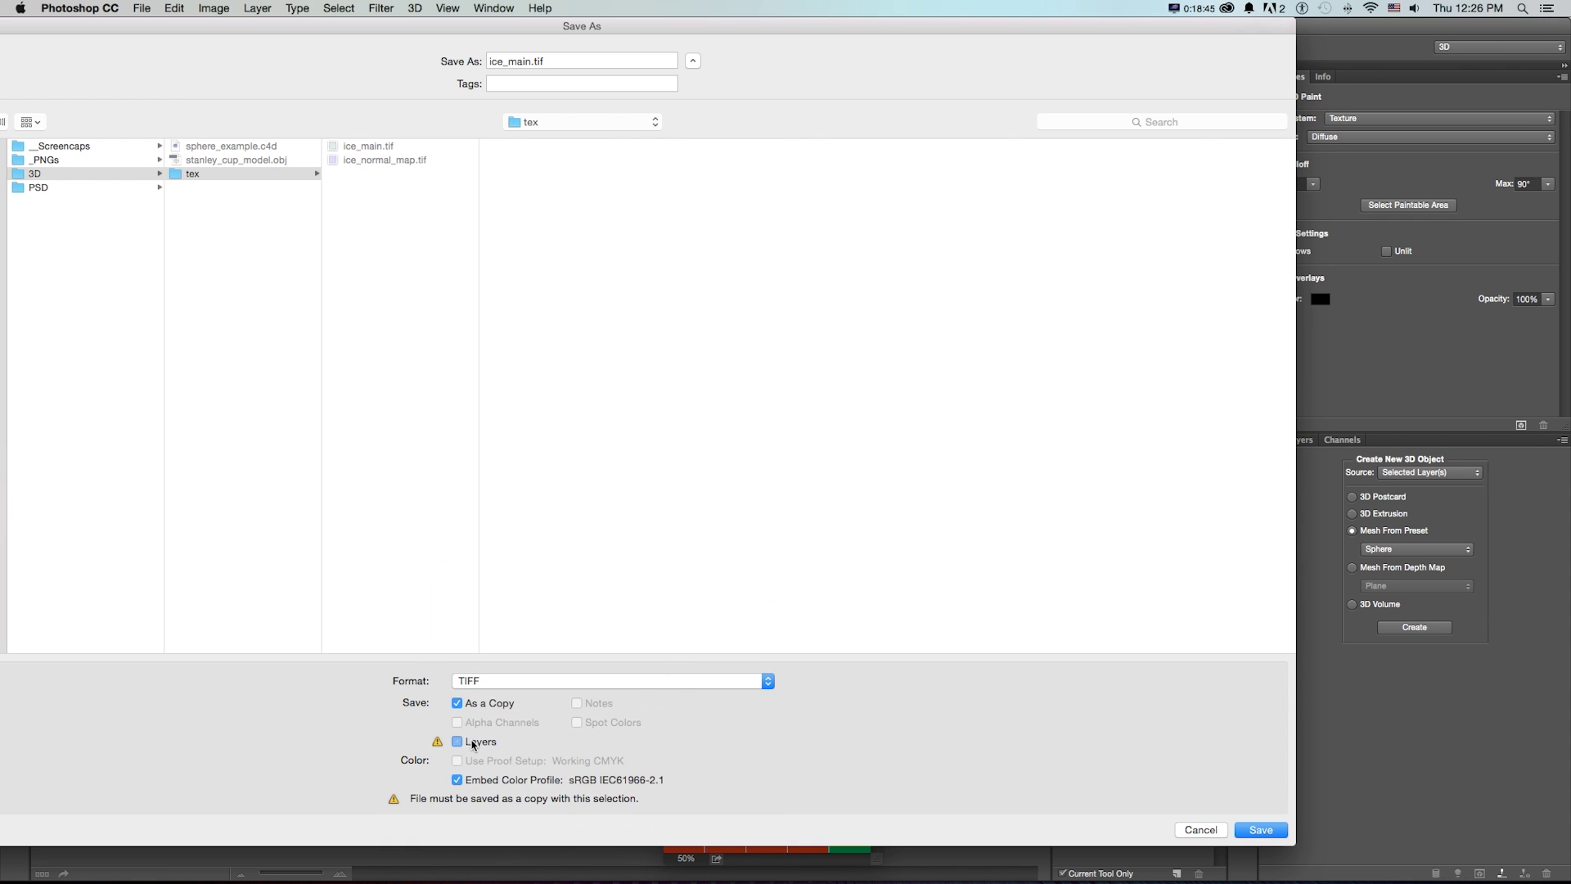
pyautogui.click(457, 741)
pyautogui.click(457, 742)
pyautogui.click(1257, 830)
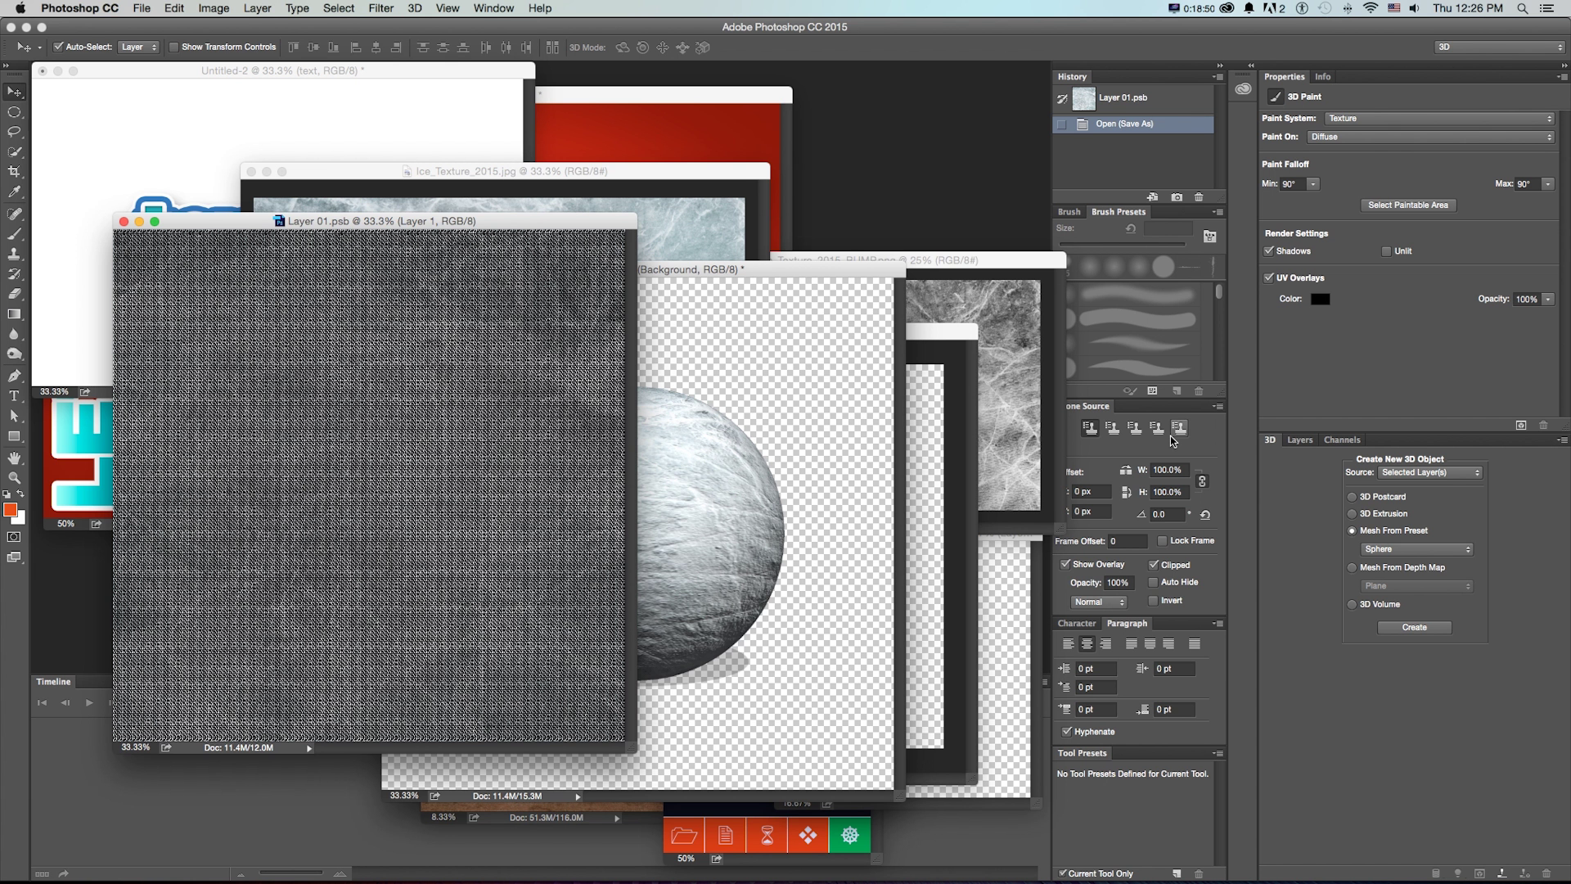
# Save the normal map as a flat TIFF, replacing ice_normal_map.tif
pyautogui.click(1302, 382)
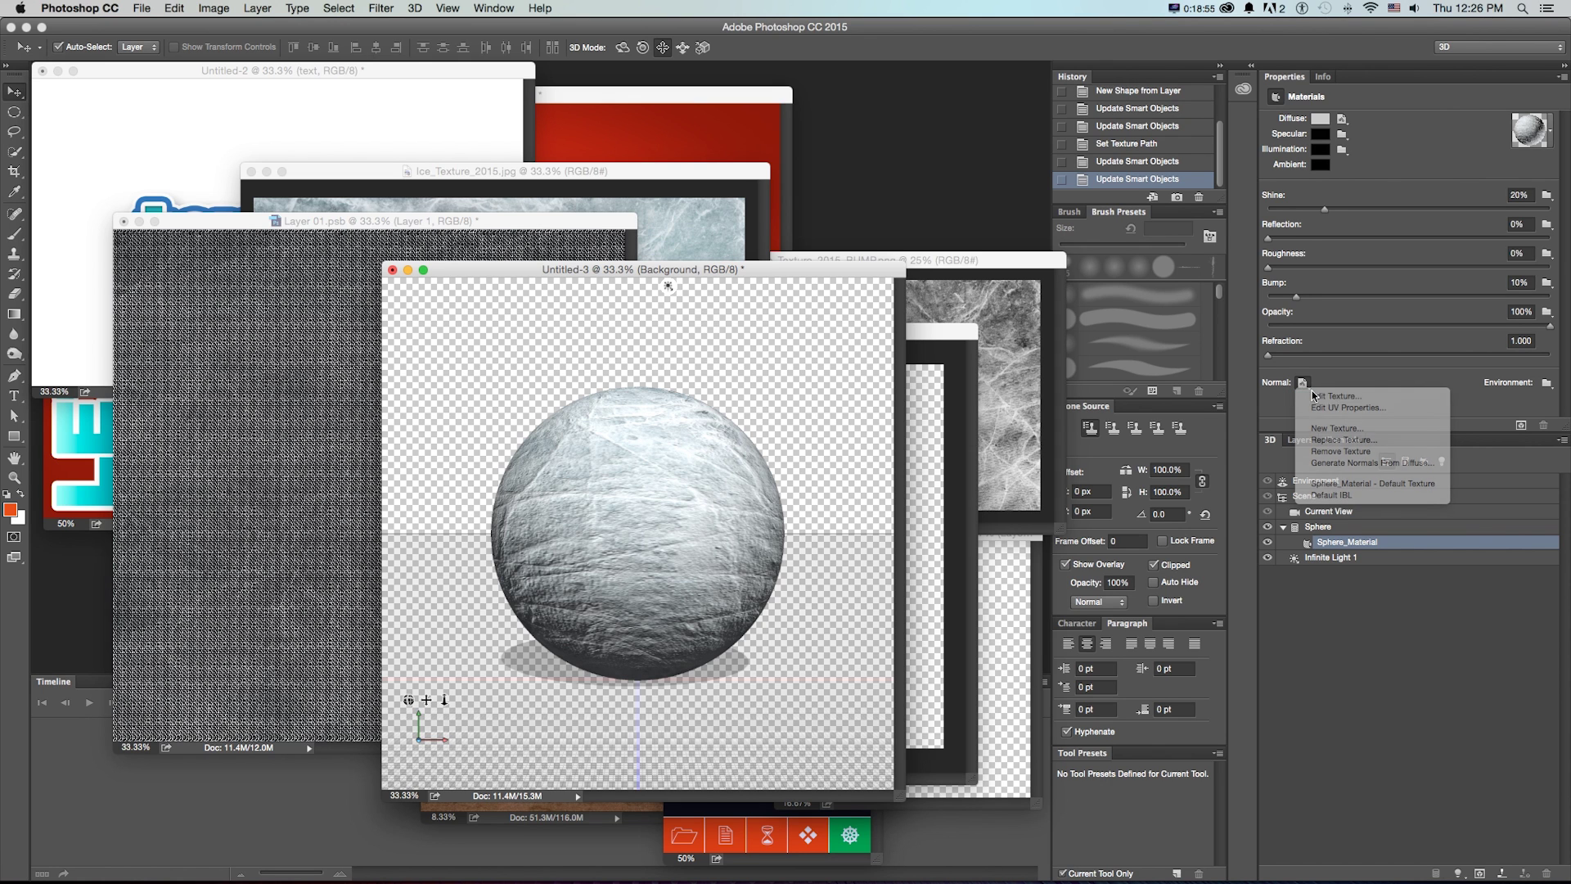
pyautogui.click(1333, 397)
pyautogui.click(142, 8)
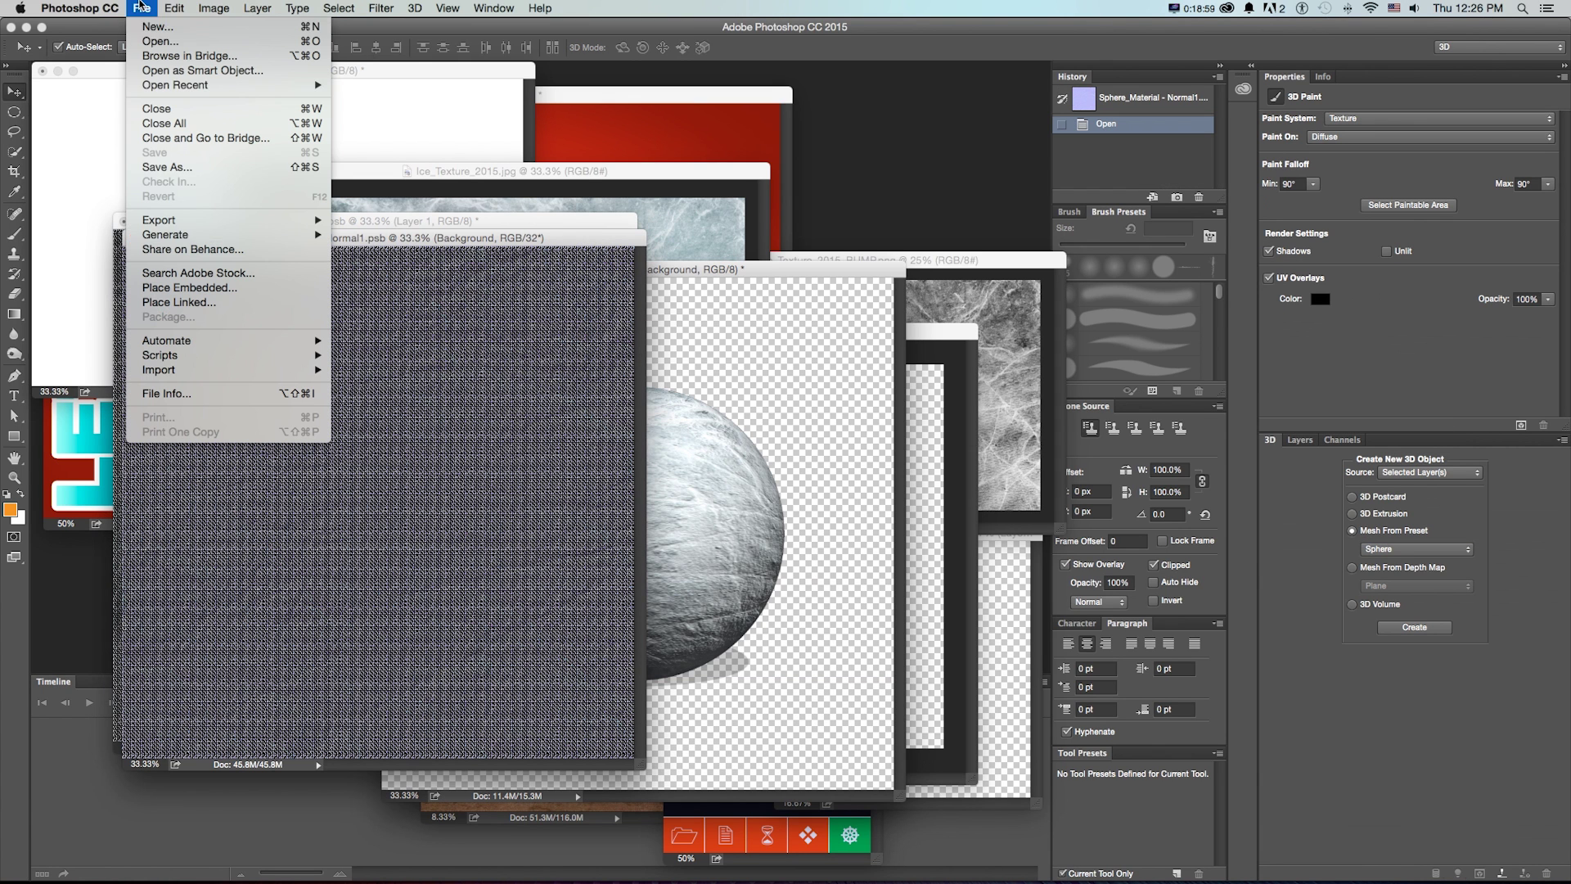
pyautogui.moveTo(155, 237)
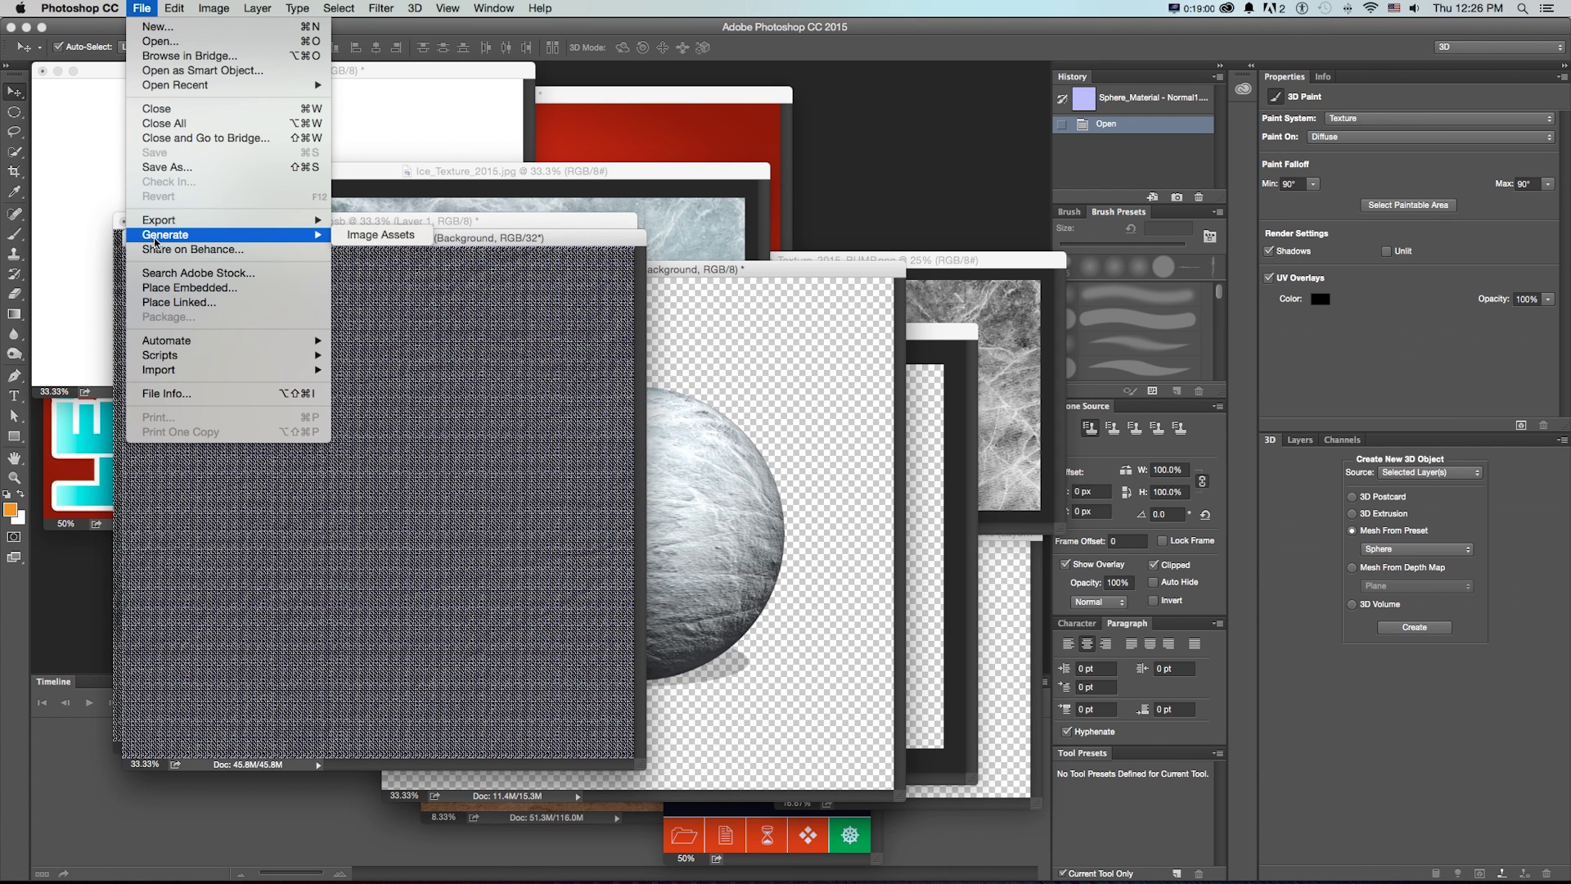
pyautogui.click(163, 167)
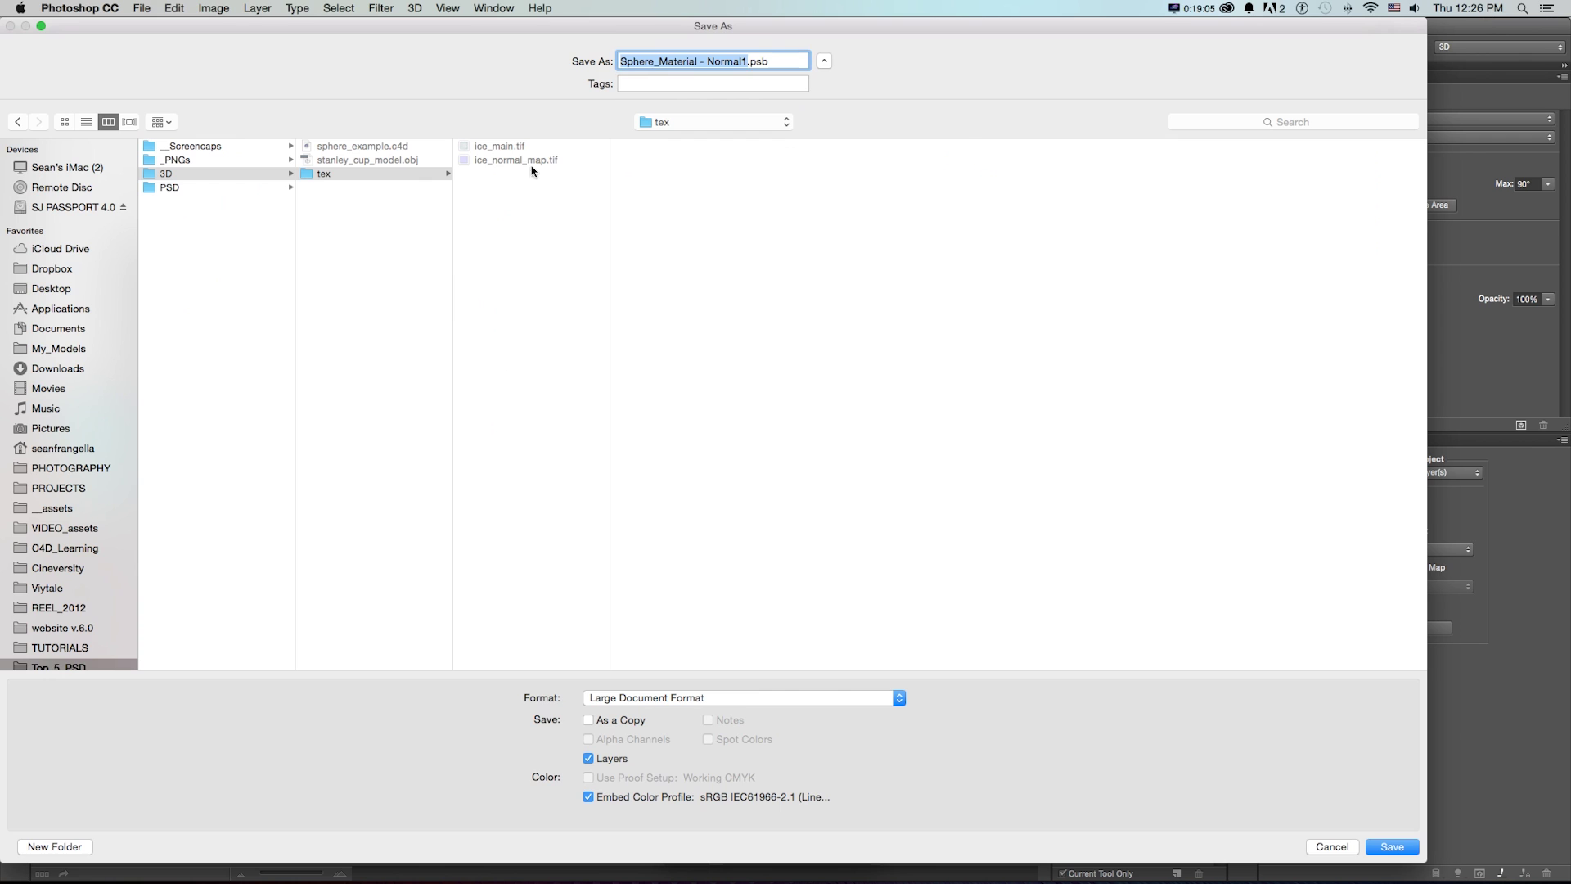
pyautogui.click(526, 161)
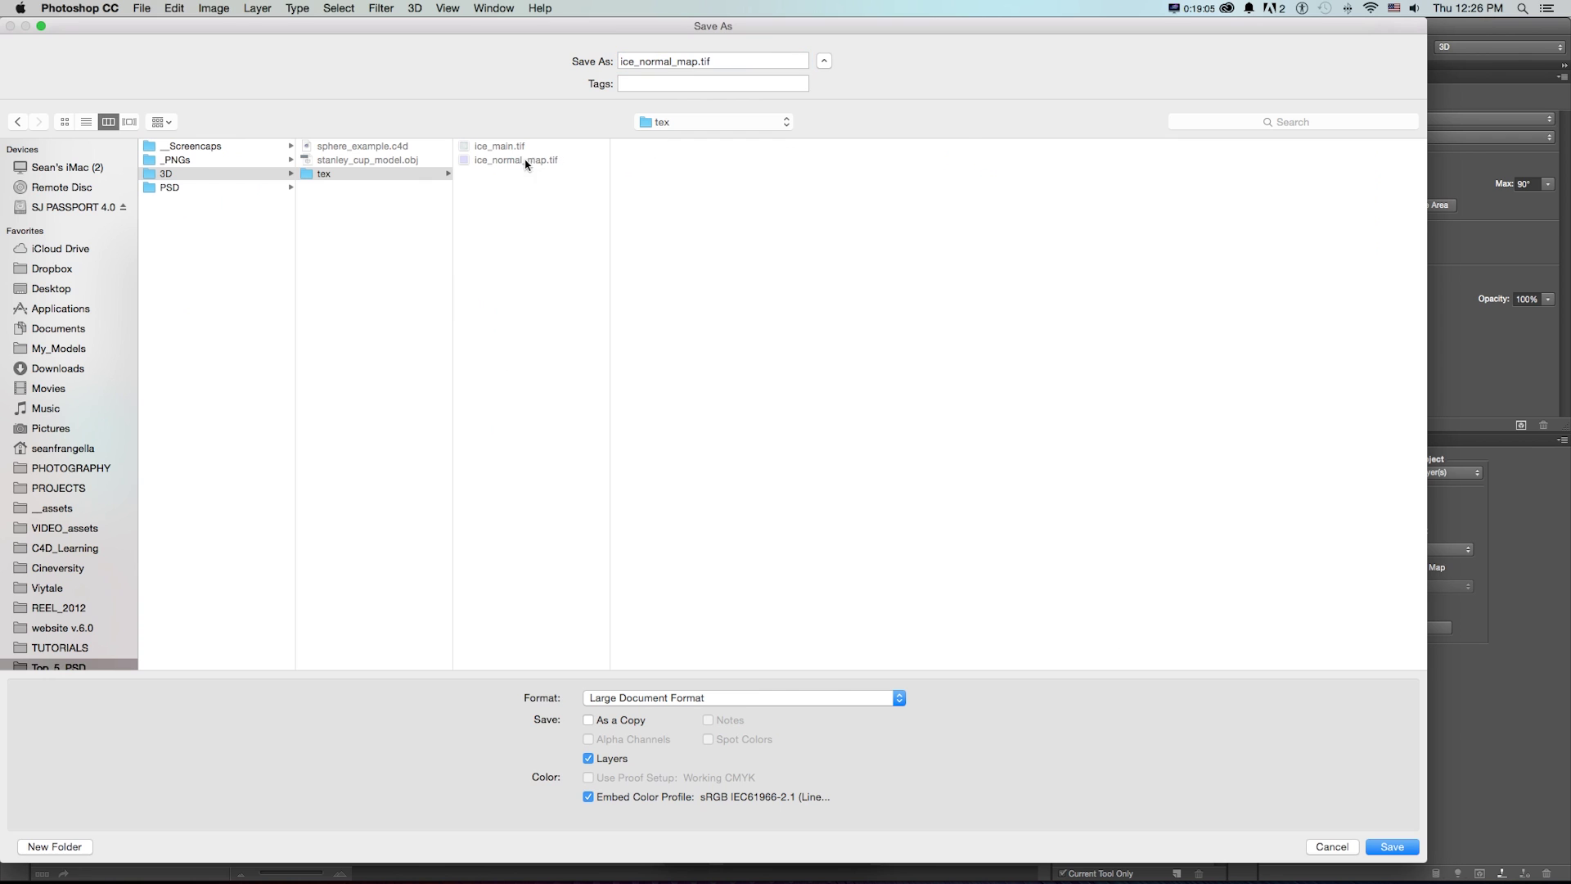
pyautogui.click(687, 697)
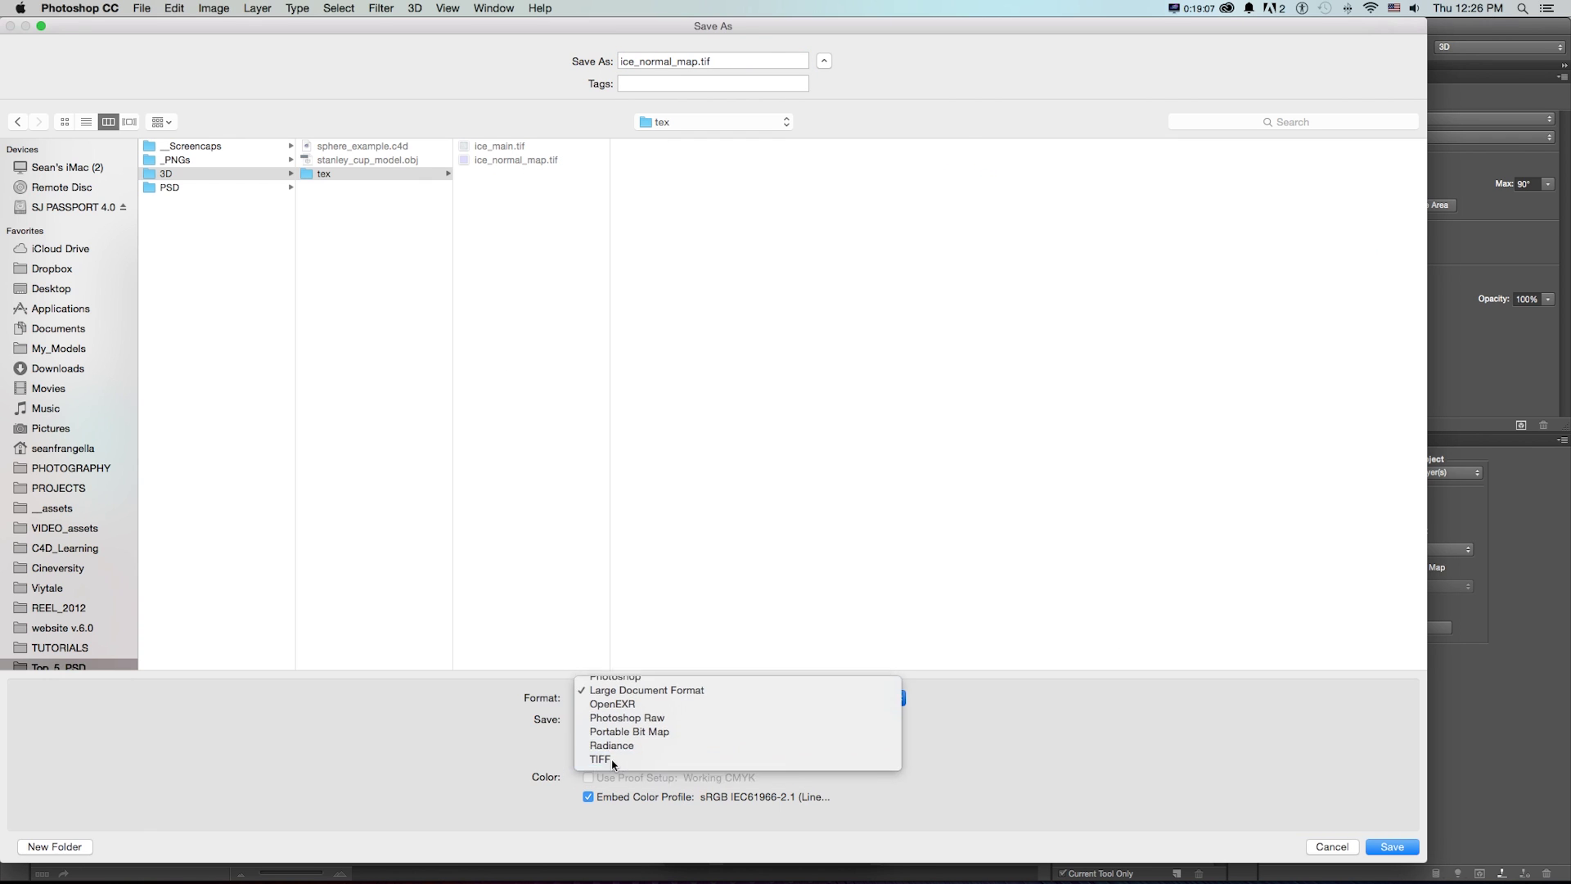
pyautogui.click(595, 756)
pyautogui.click(589, 758)
pyautogui.click(1391, 847)
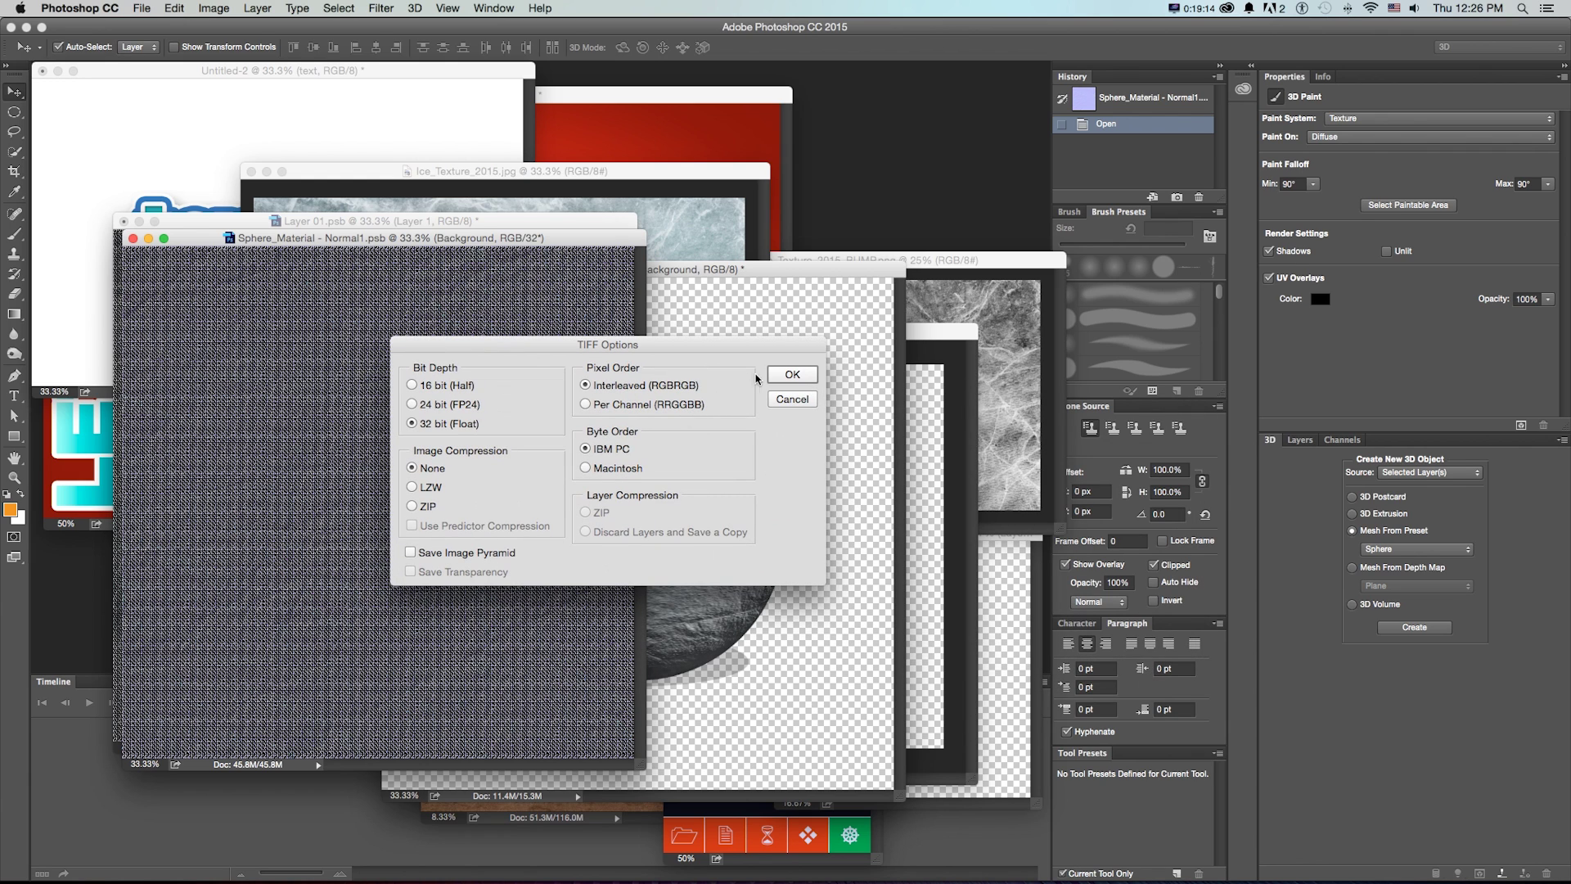
pyautogui.click(790, 374)
pyautogui.press('super+Tab')
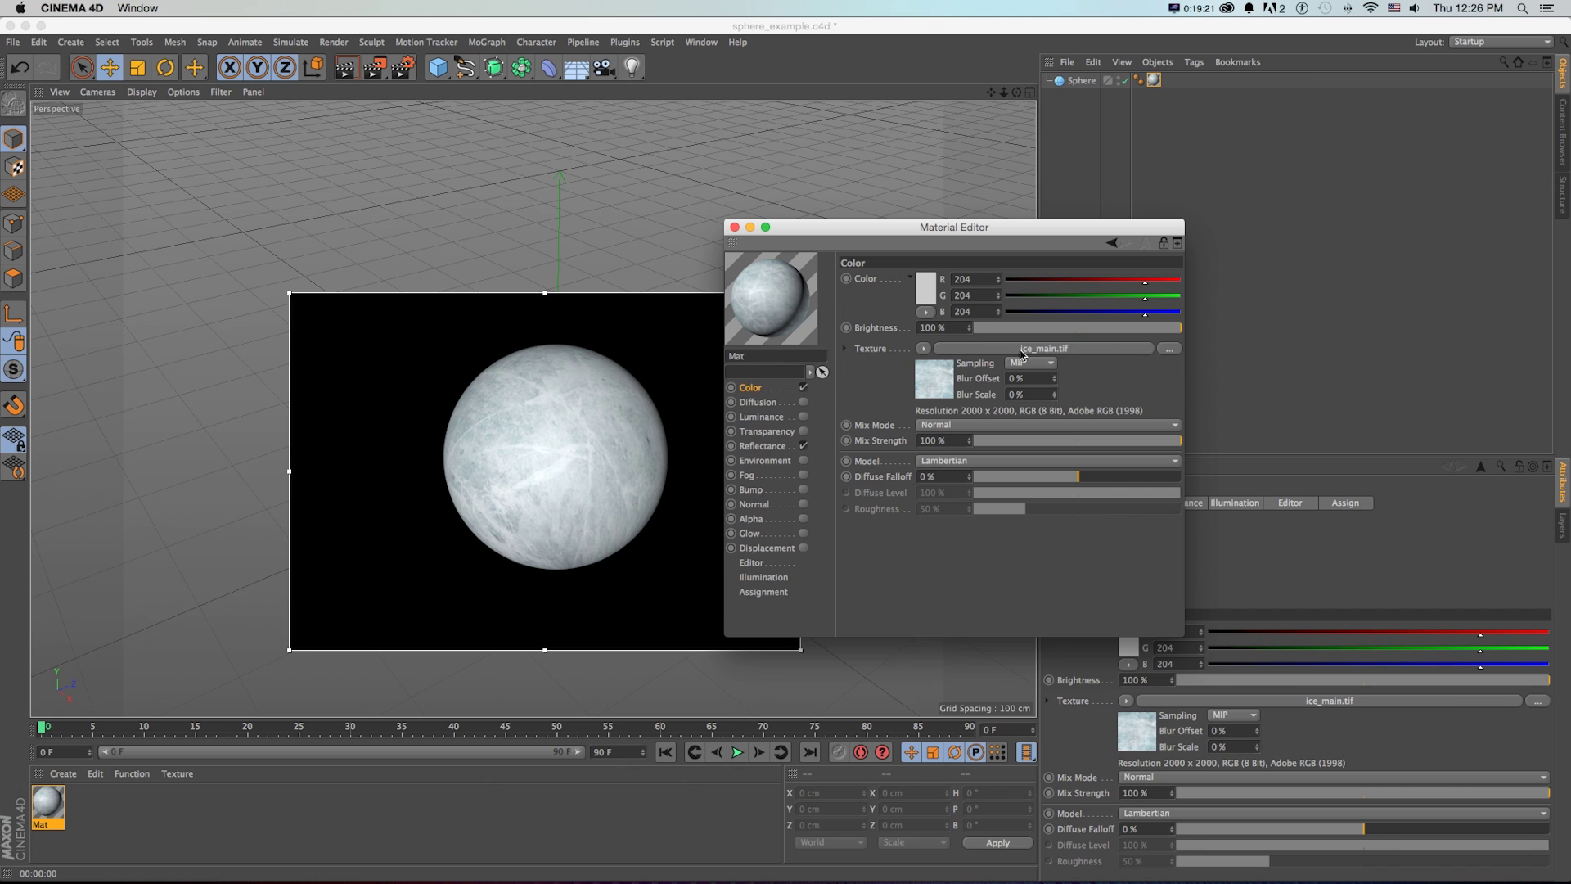
# Load ice_main.tif as the Mat material's colour texture
pyautogui.click(1169, 350)
pyautogui.click(746, 76)
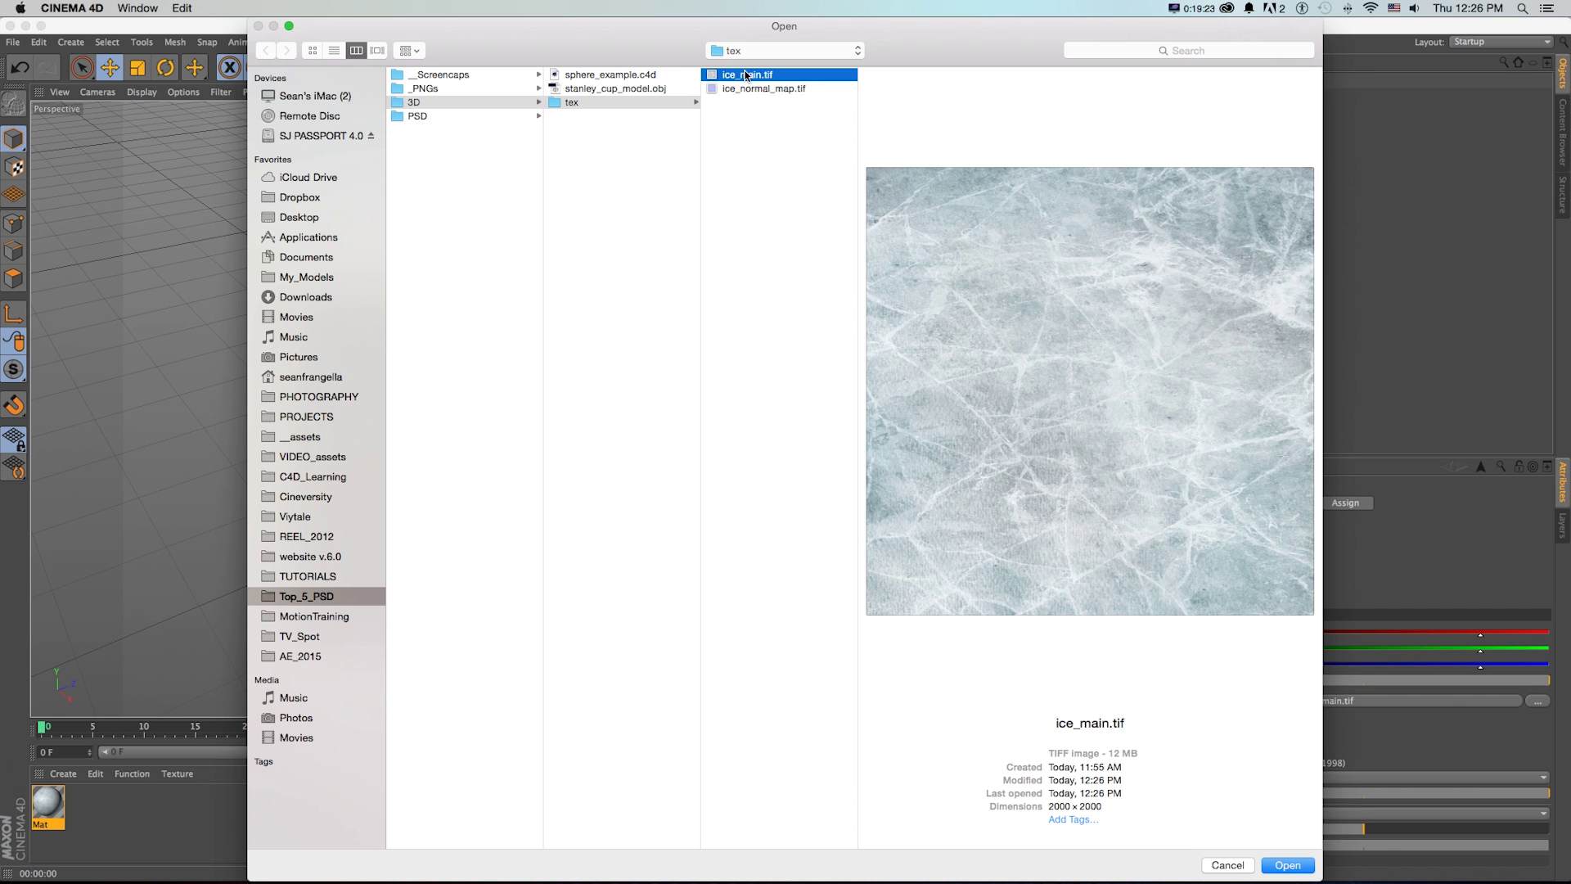
pyautogui.doubleClick(746, 75)
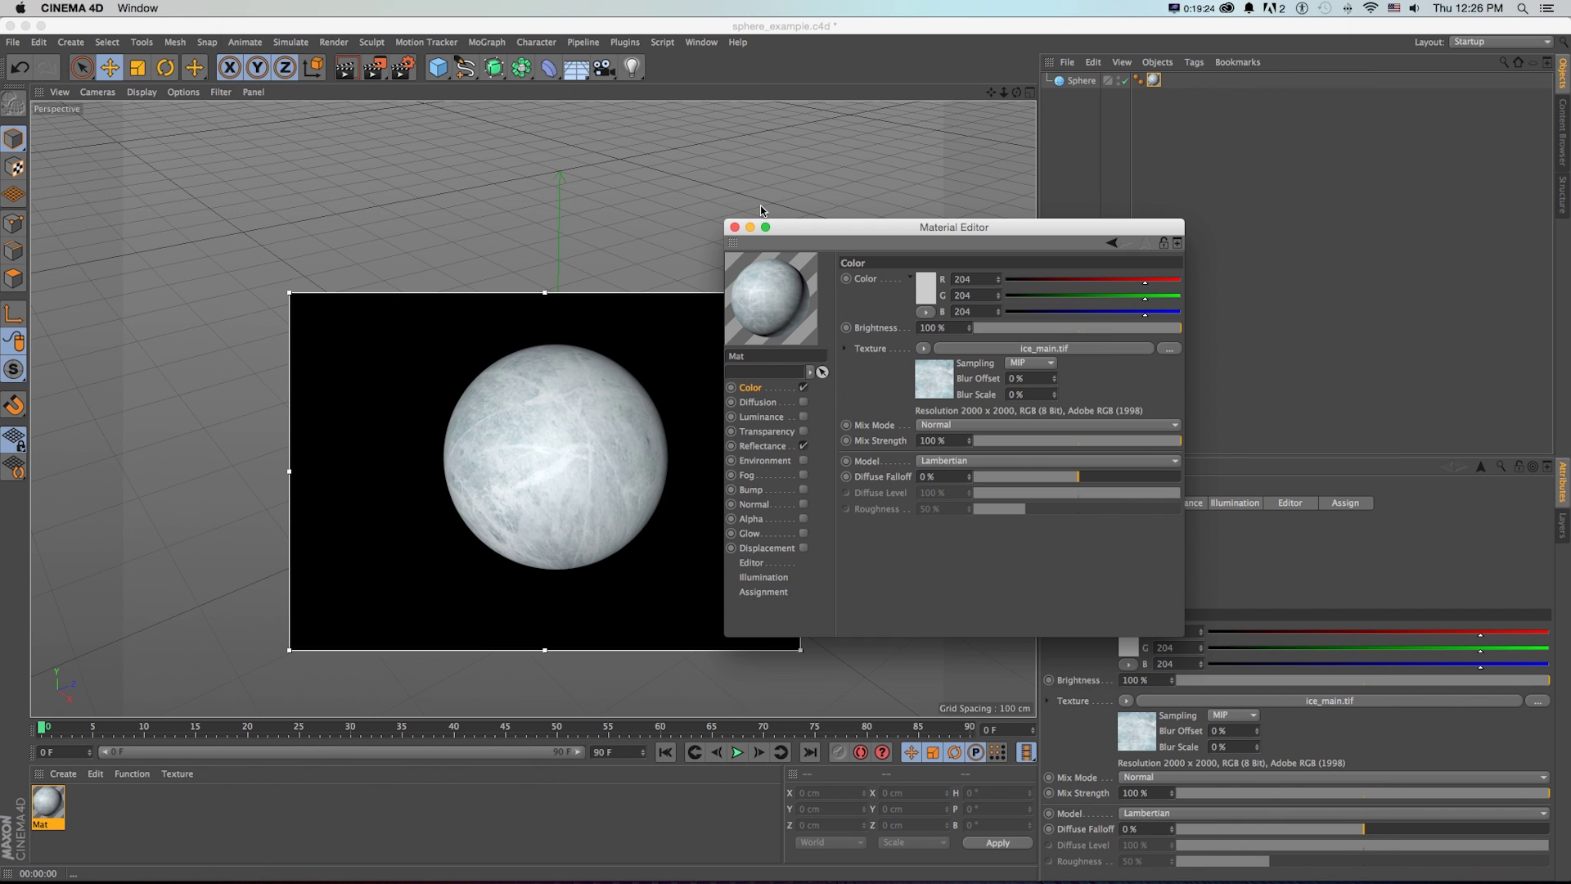
# Enable the Normal channel with ice_normal_map.tif and orbit around the ice sphere
pyautogui.click(803, 505)
pyautogui.click(1169, 372)
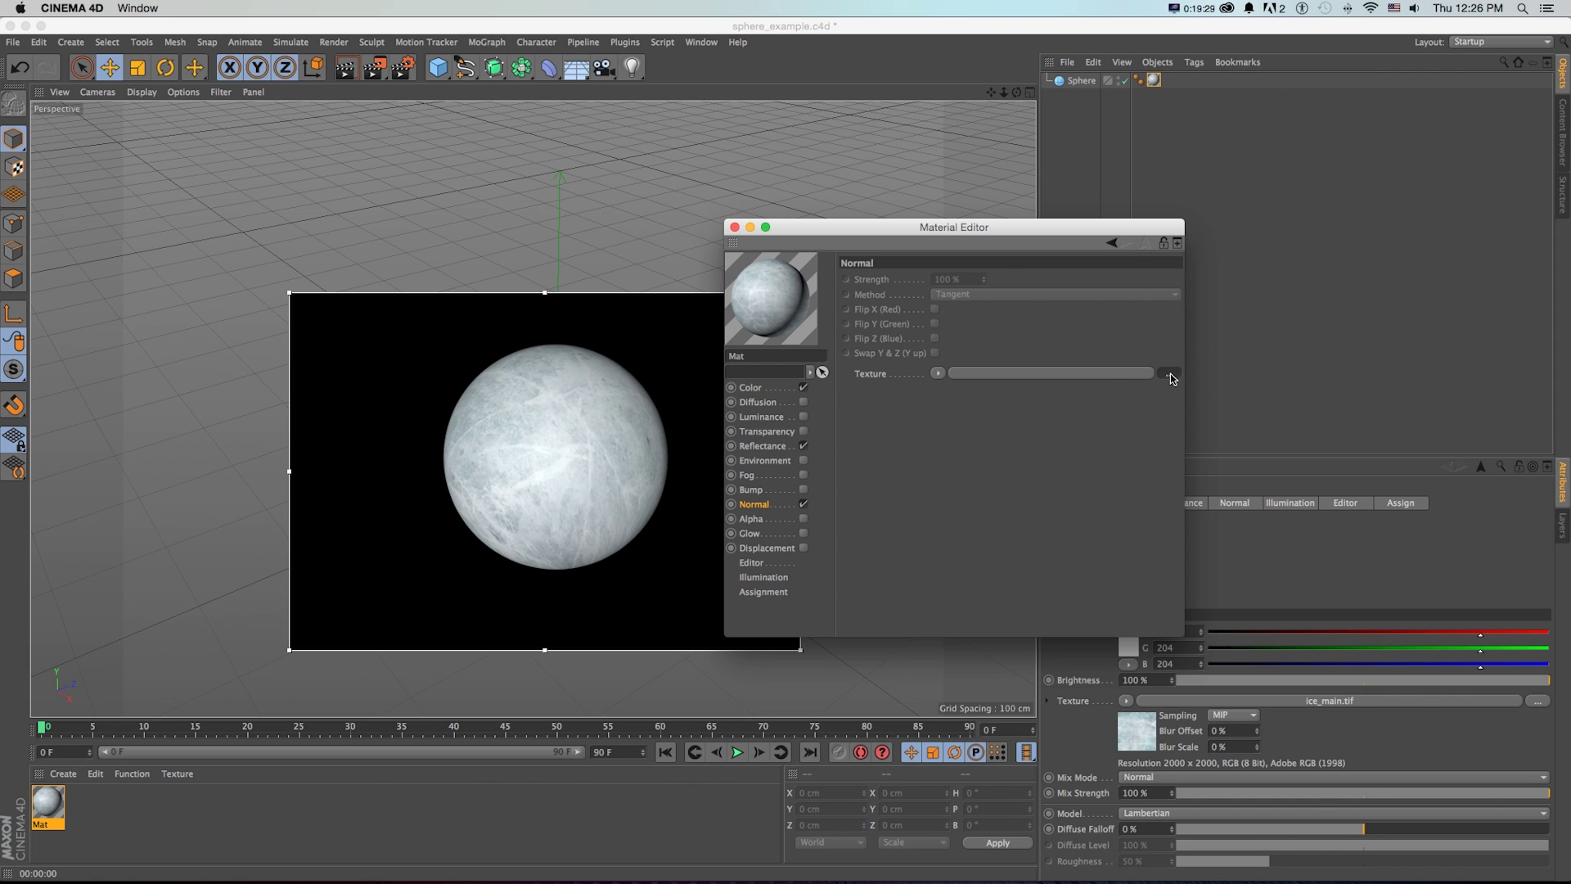
pyautogui.doubleClick(740, 85)
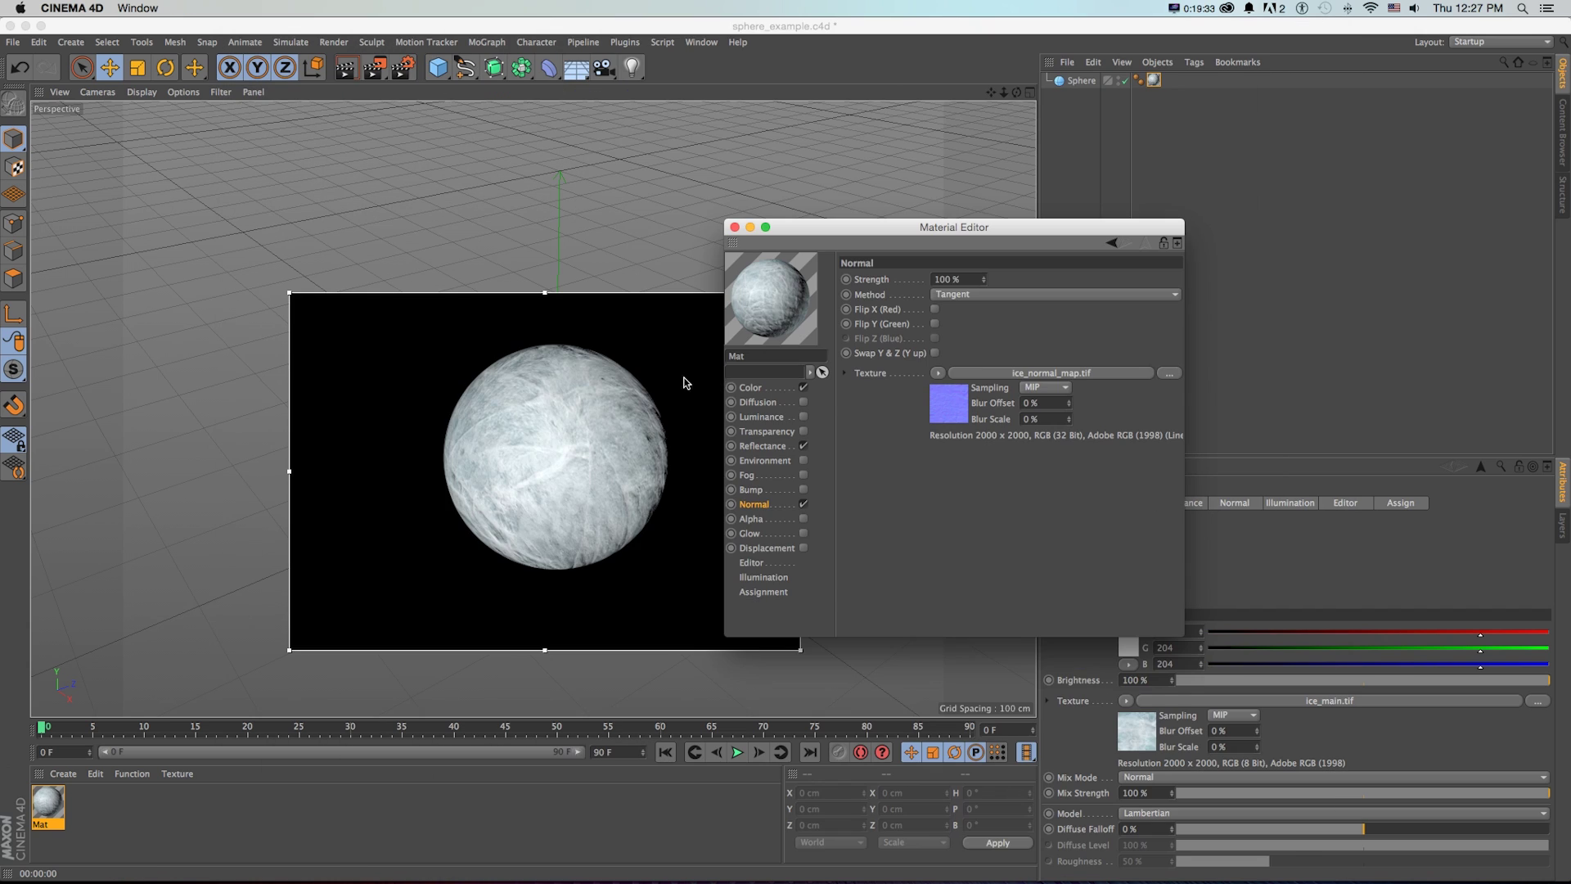
pyautogui.scroll(3, 589, 428)
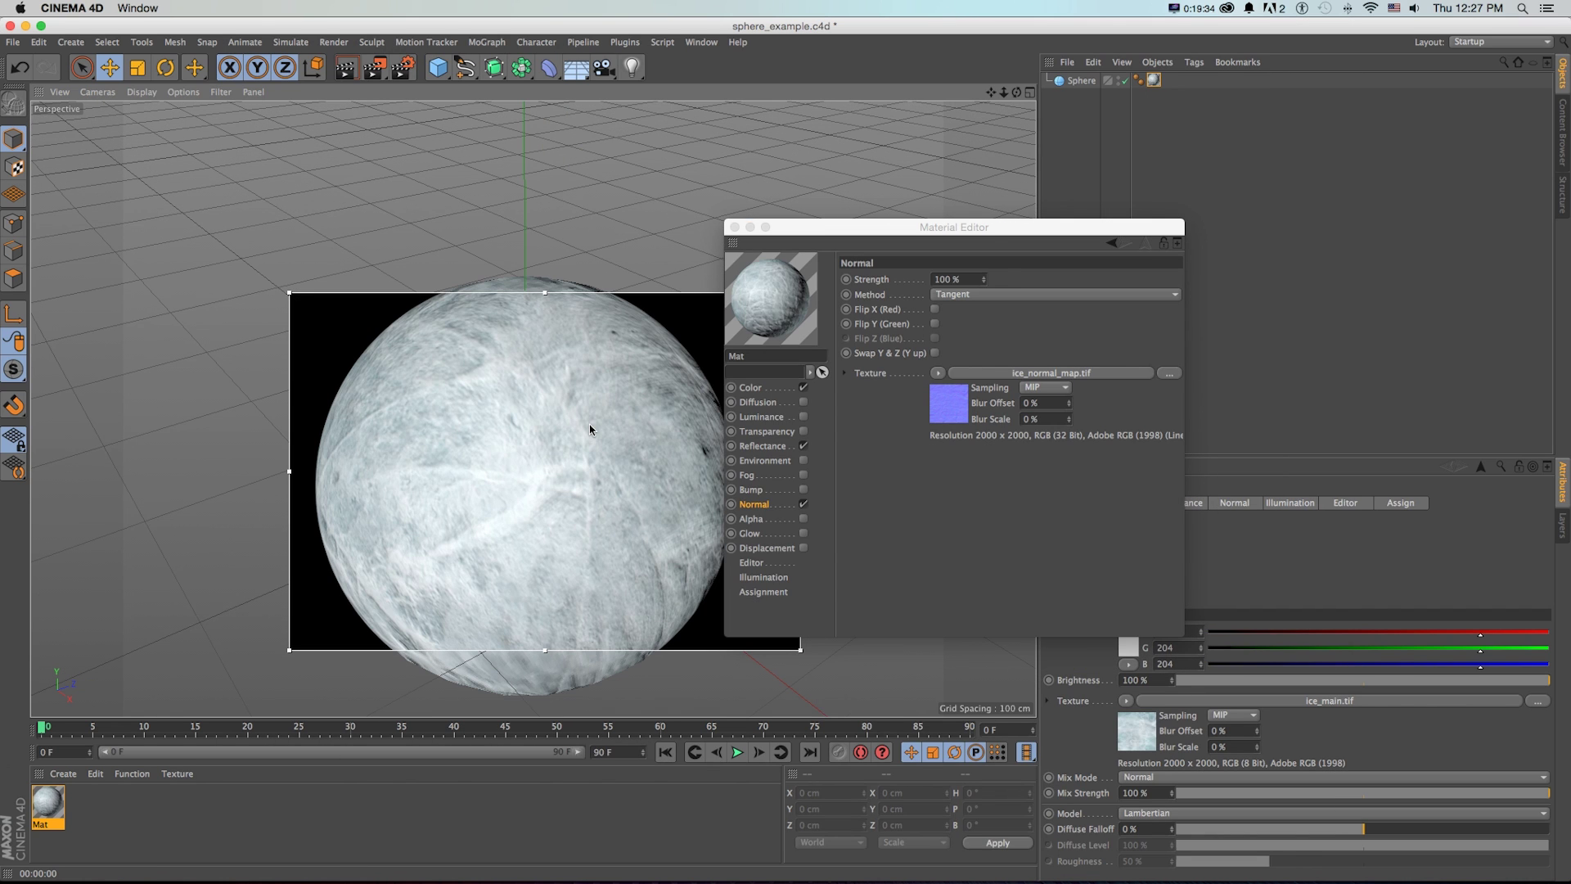
pyautogui.scroll(-4, 585, 426)
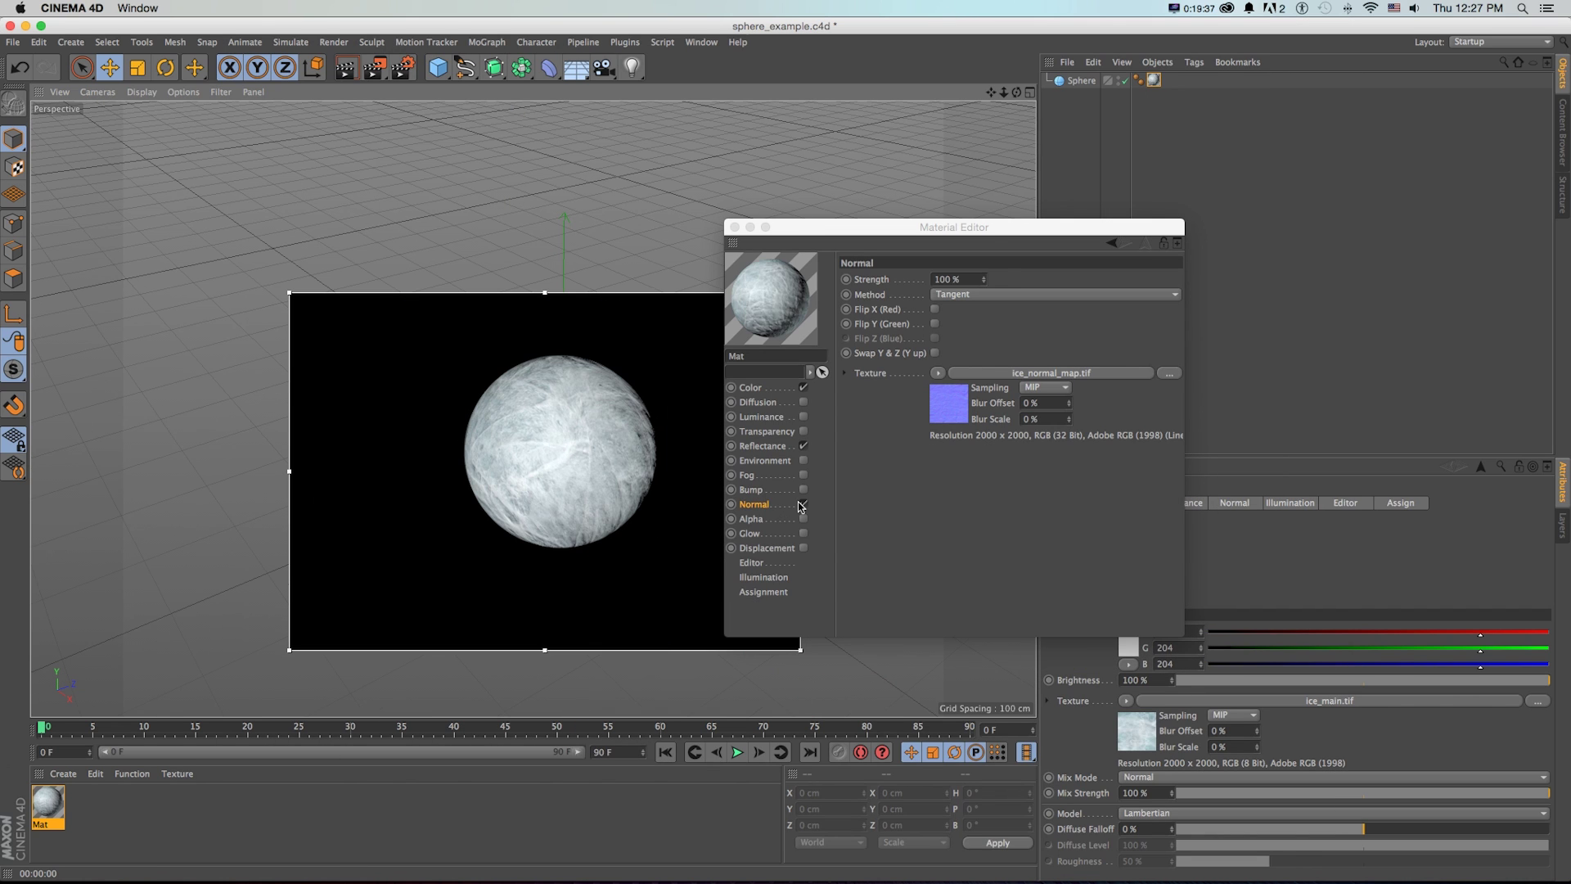
pyautogui.click(802, 504)
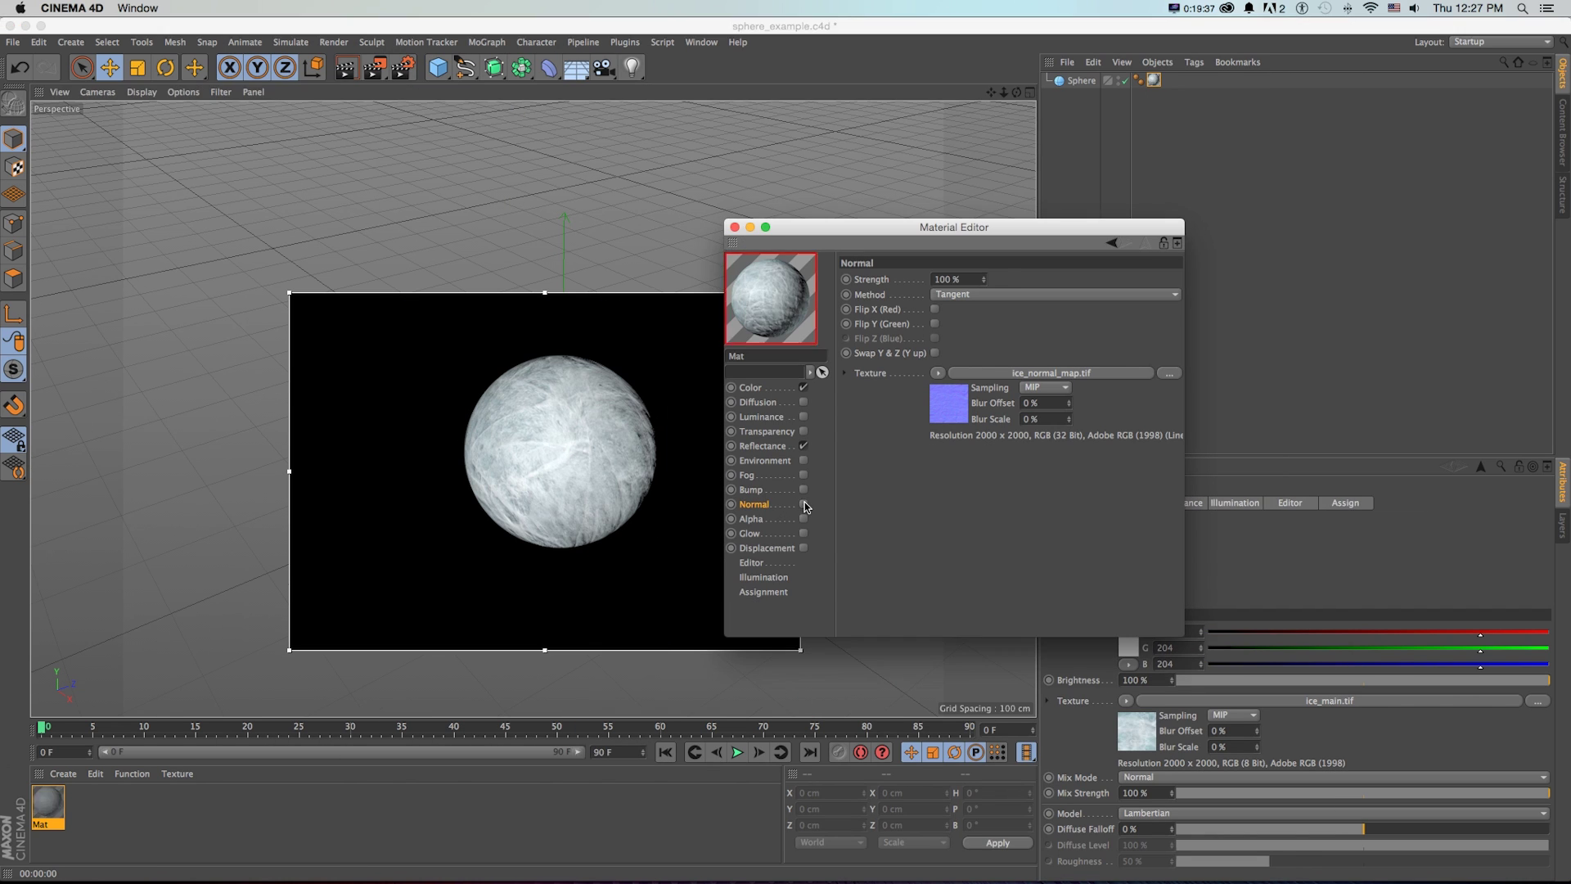
pyautogui.moveTo(638, 504)
pyautogui.mouseDown()
pyautogui.moveTo(707, 486)
pyautogui.moveTo(686, 458)
pyautogui.moveTo(628, 472)
pyautogui.moveTo(631, 489)
pyautogui.mouseUp()
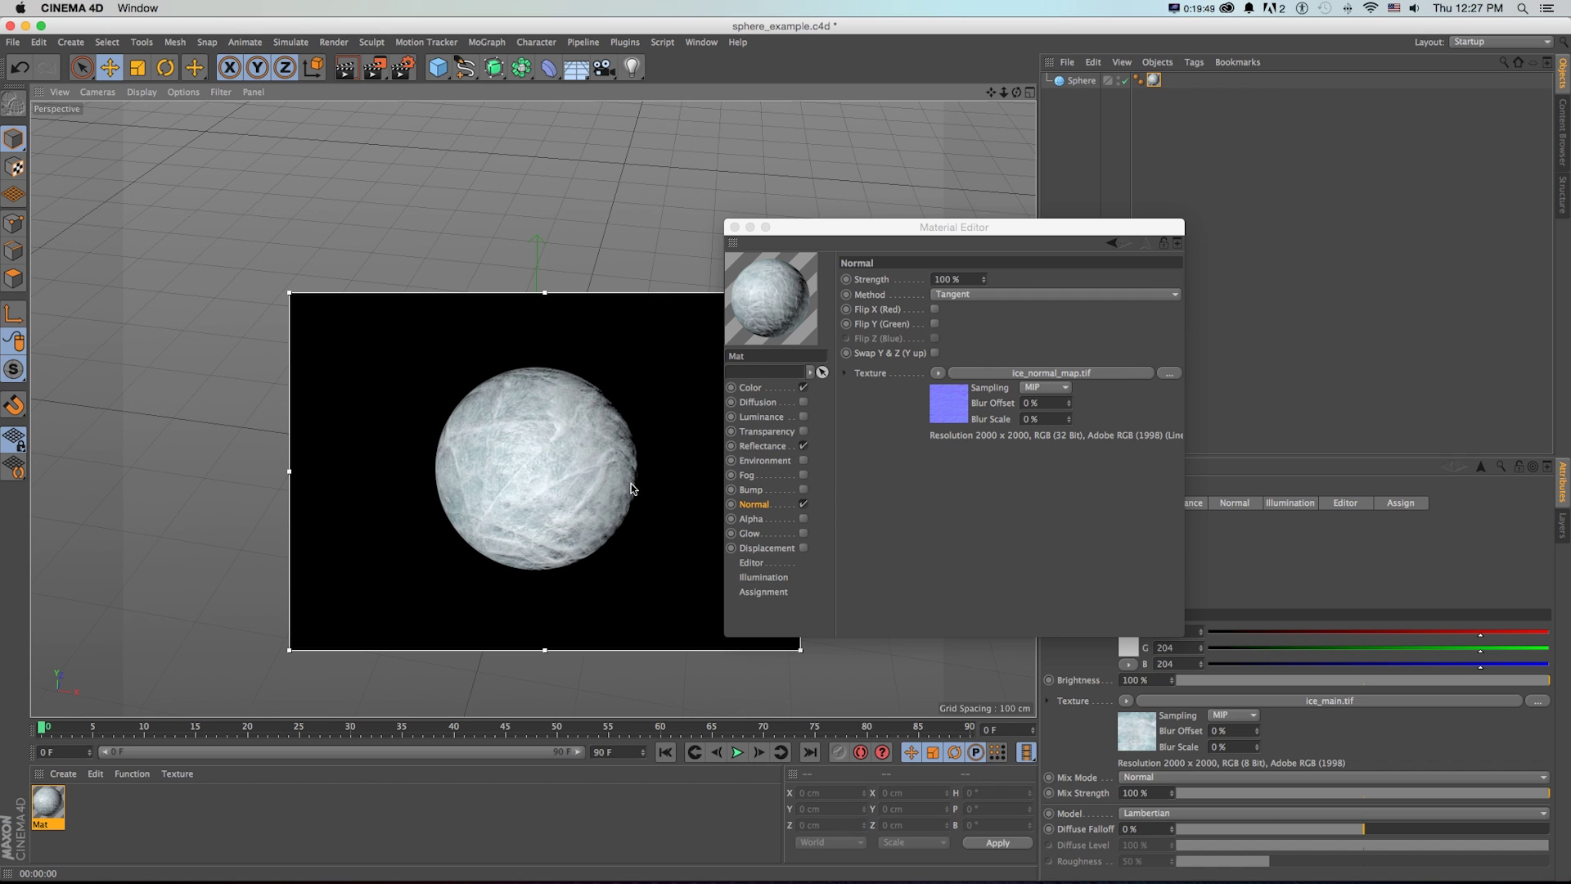
pyautogui.press('super+Tab')
pyautogui.press('super+Tab')
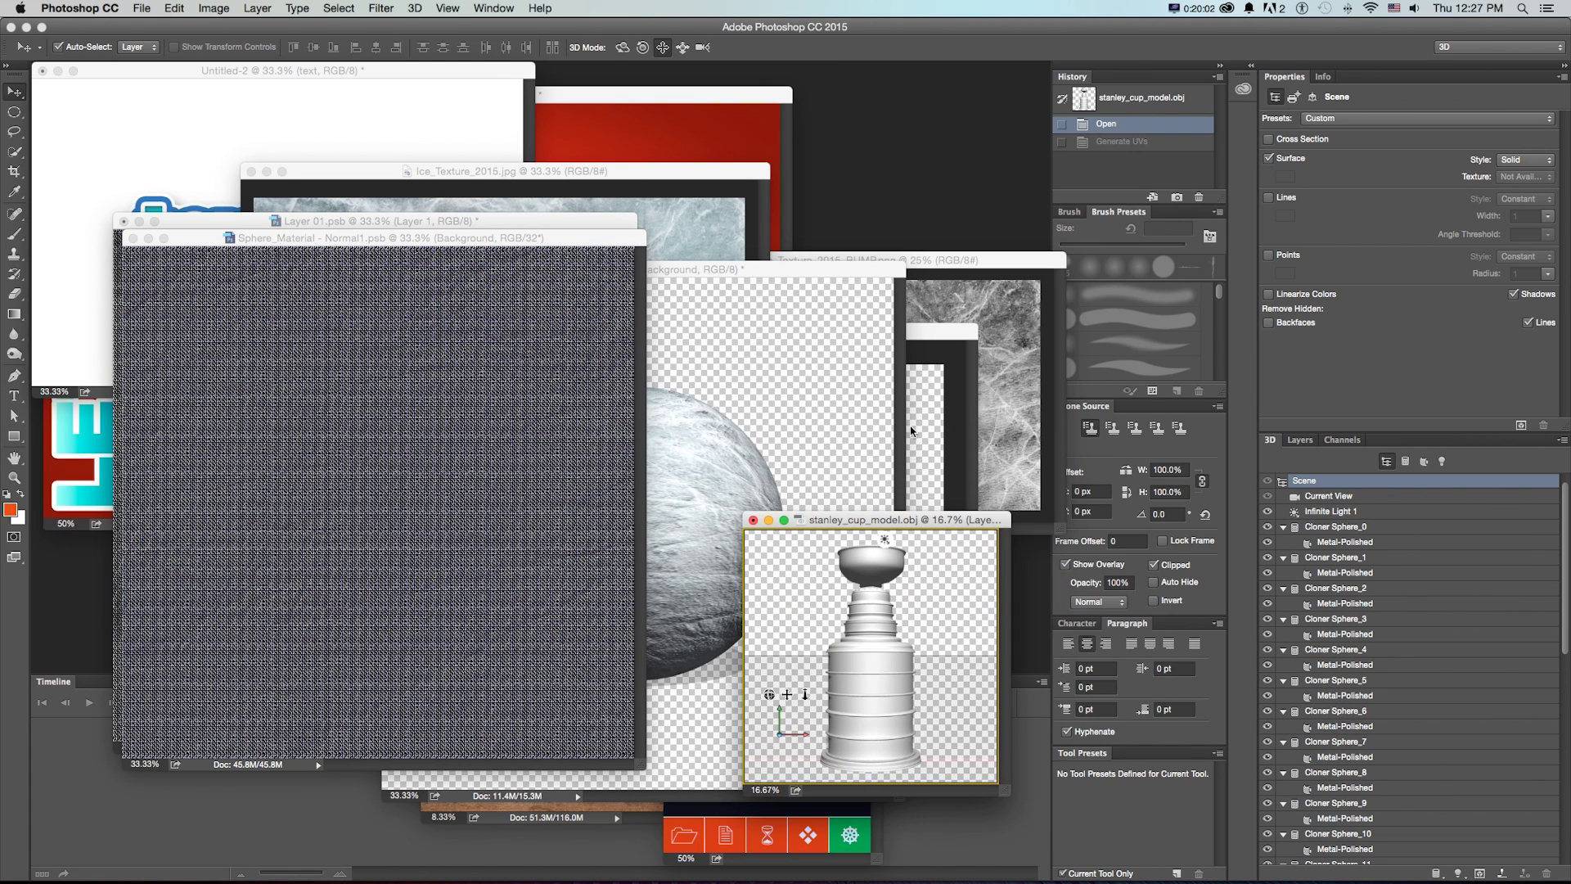
# Reposition, zoom to 33.3% and enlarge the Stanley Cup window, and show the Info panel
pyautogui.click(419, 7)
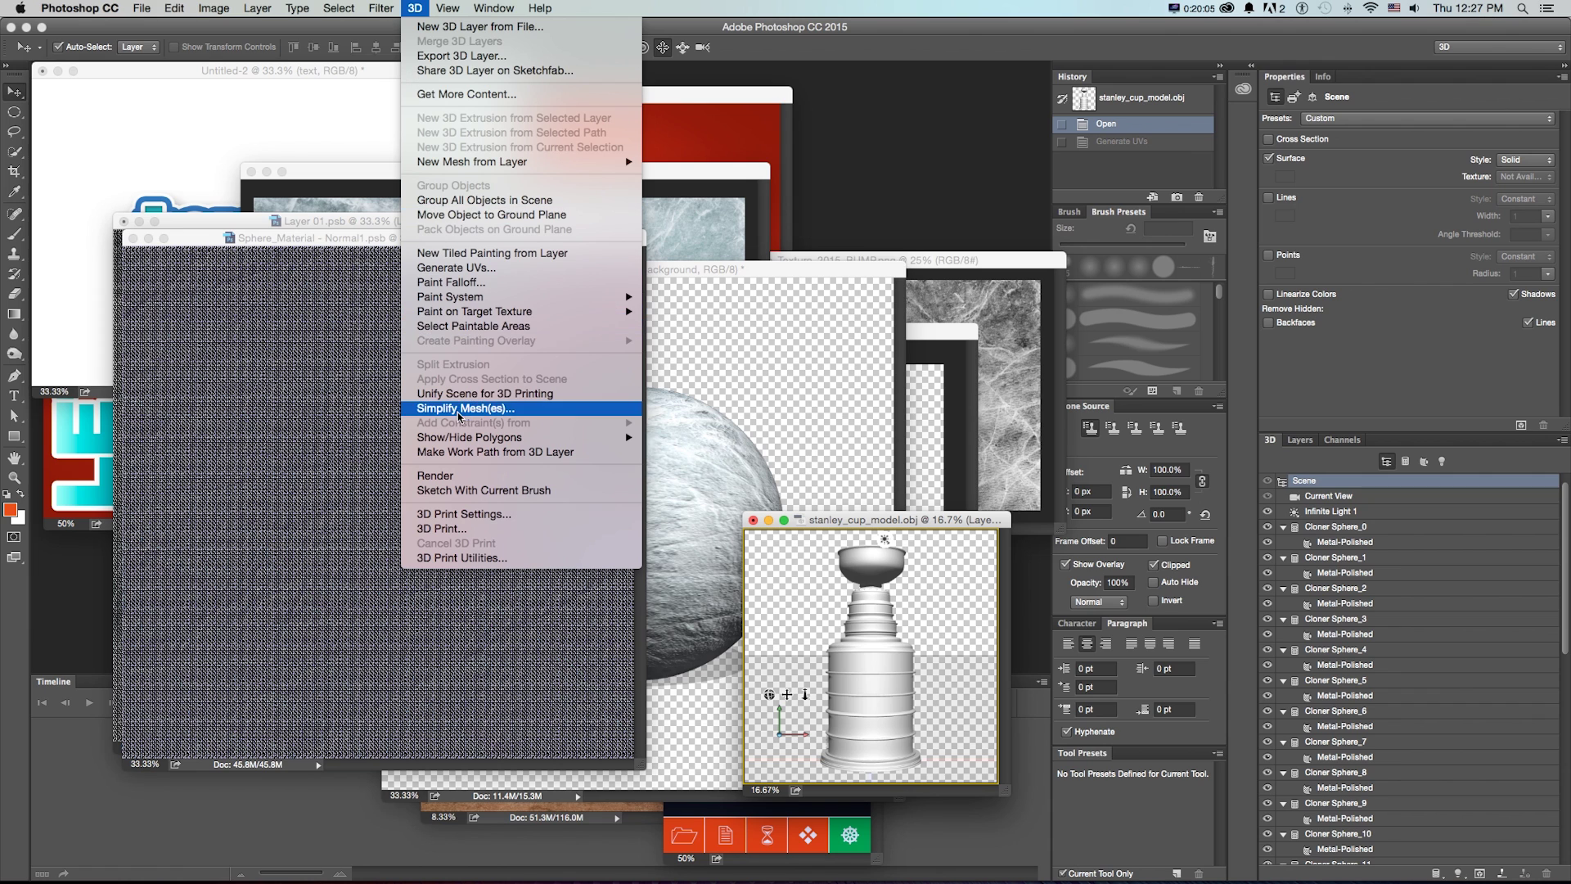
pyautogui.click(856, 513)
pyautogui.moveTo(855, 513); pyautogui.dragTo(692, 277)
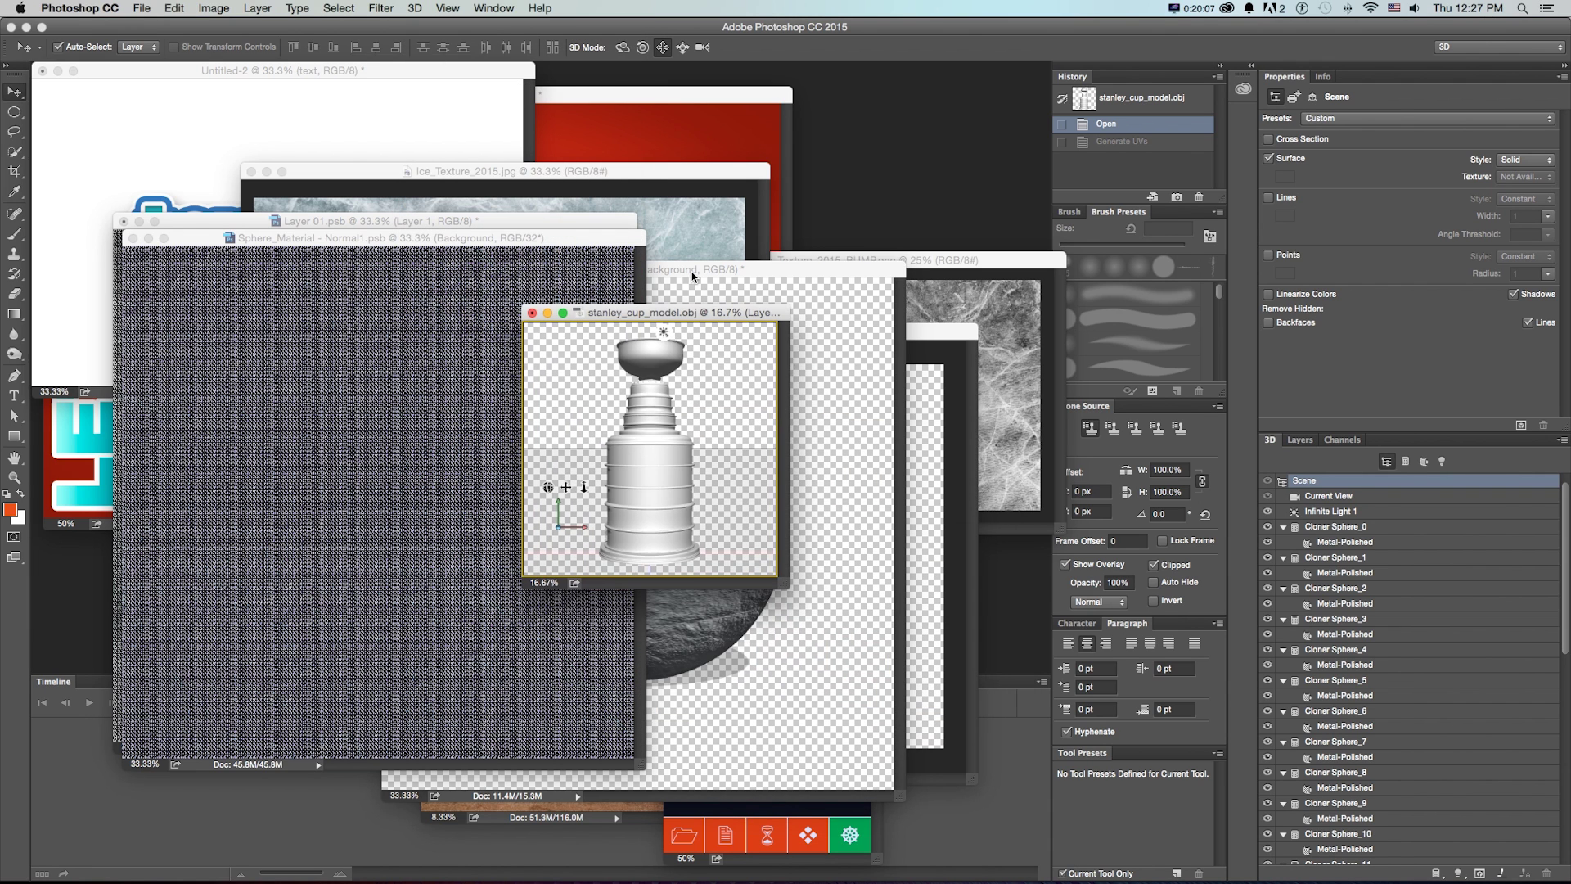
pyautogui.press('super+equal')
pyautogui.press('super+equal')
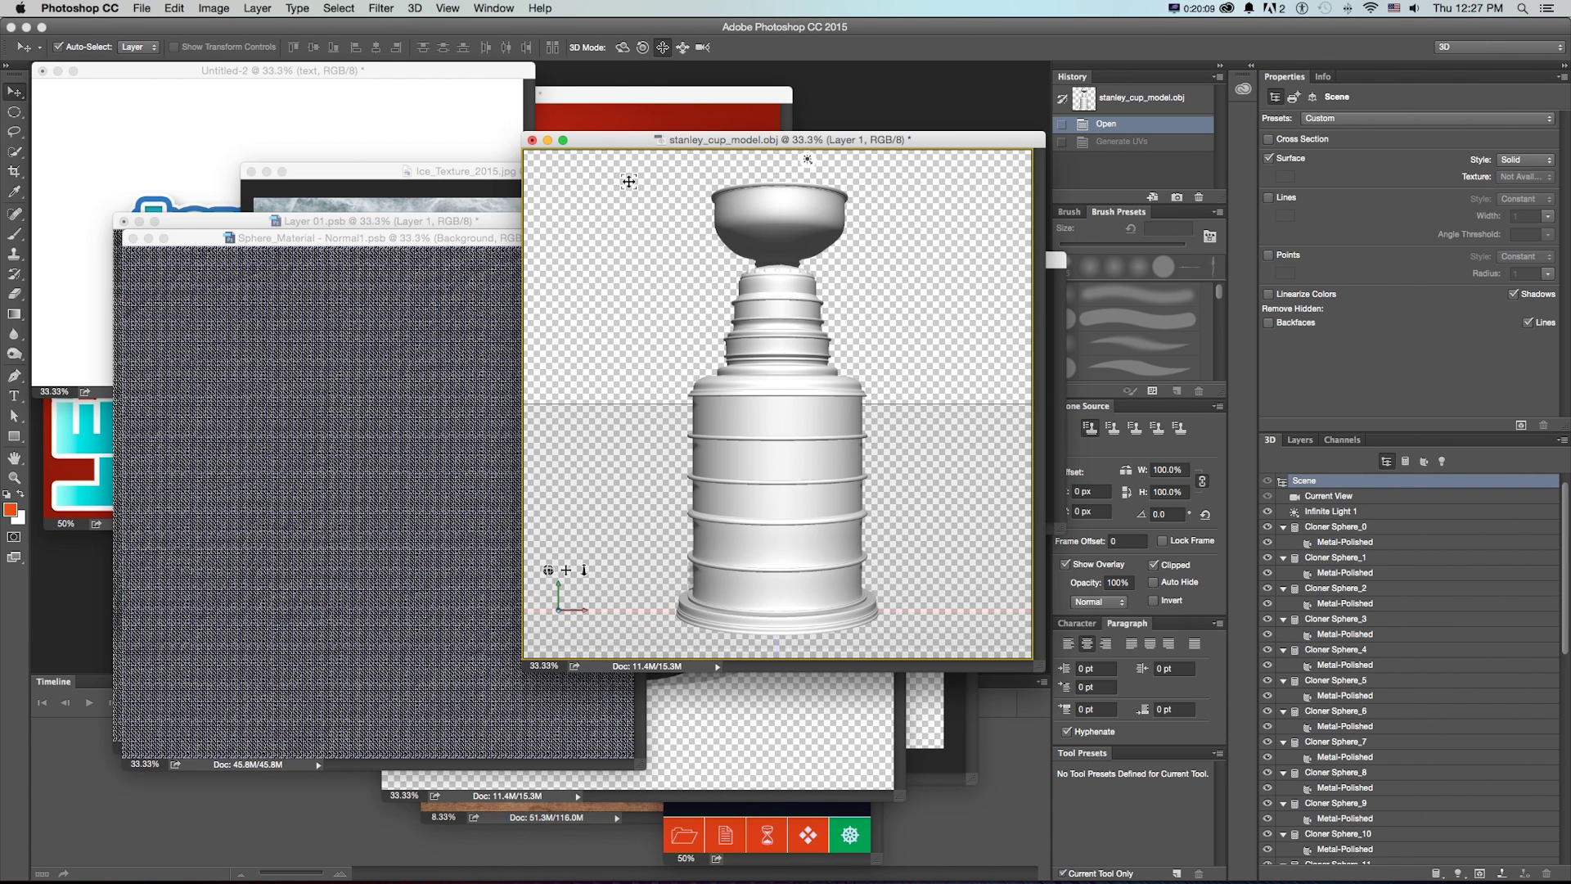
pyautogui.moveTo(624, 145); pyautogui.dragTo(598, 216)
pyautogui.moveTo(1014, 739)
pyautogui.mouseDown()
pyautogui.moveTo(1043, 800)
pyautogui.moveTo(1040, 776)
pyautogui.mouseUp()
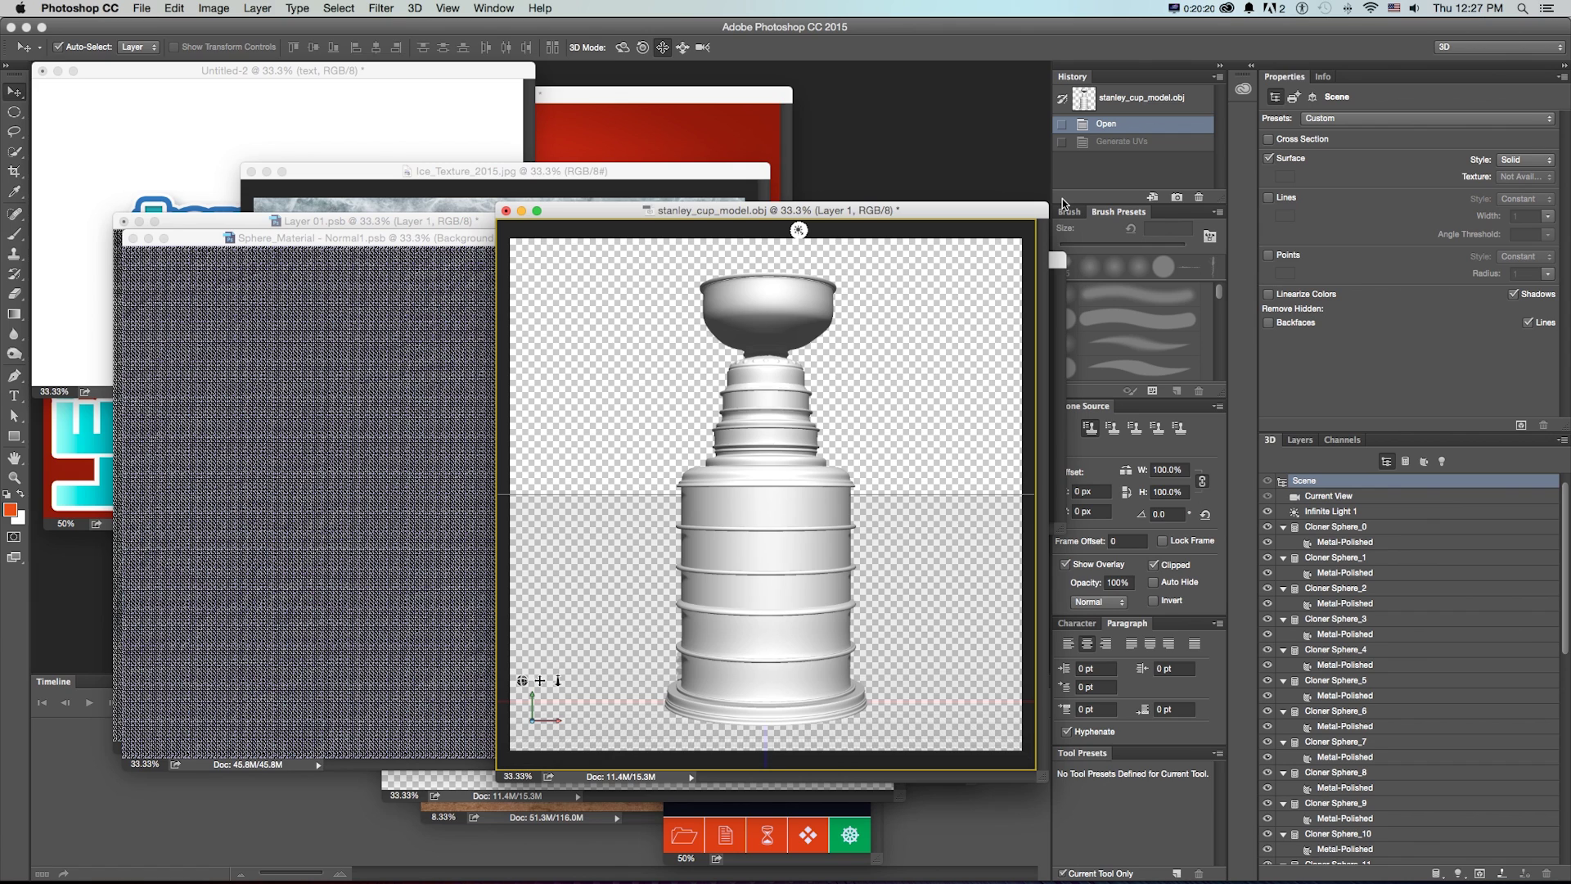
pyautogui.click(1323, 77)
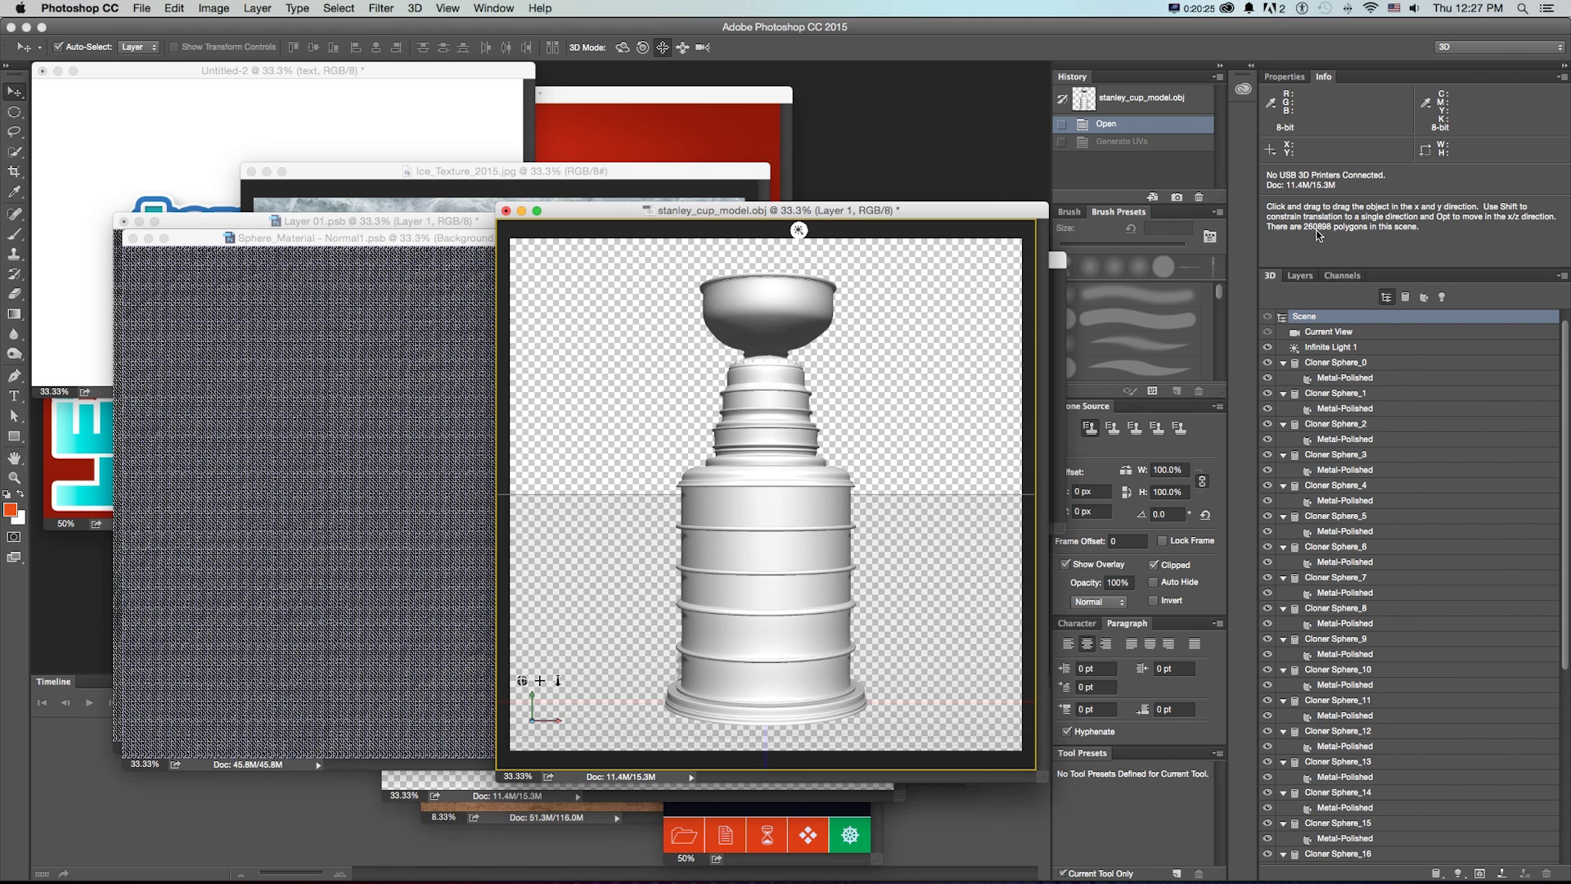
pyautogui.click(415, 8)
# Preview Simplify Mesh targets on the cup: about 4%, 133954, then 105138 (40%) polygons
pyautogui.click(448, 414)
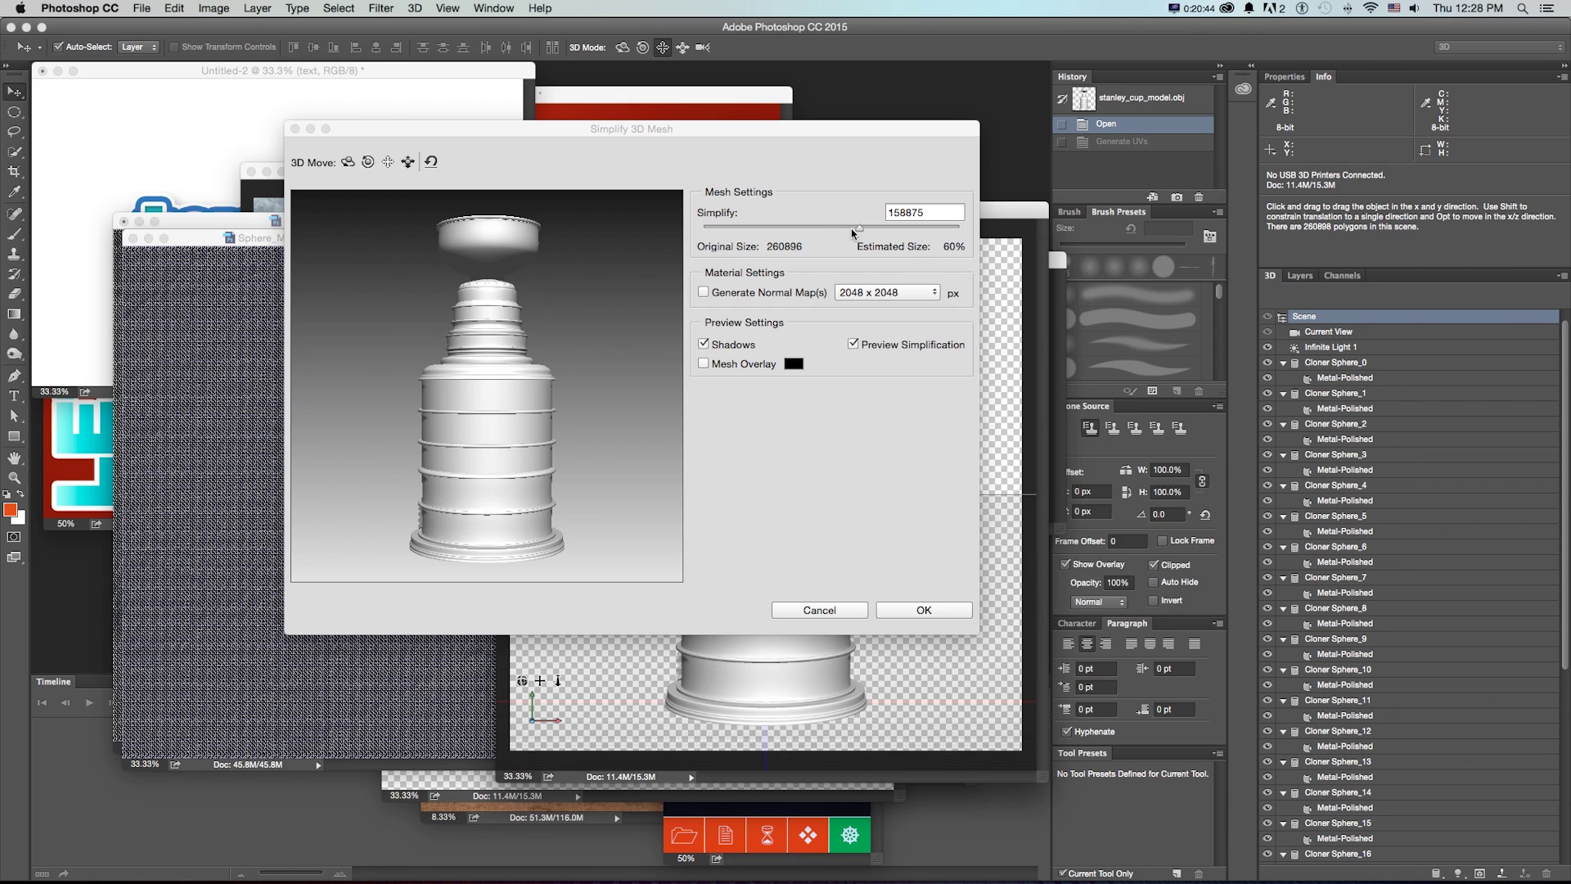
pyautogui.moveTo(851, 228); pyautogui.dragTo(834, 229)
pyautogui.moveTo(829, 235); pyautogui.dragTo(710, 230)
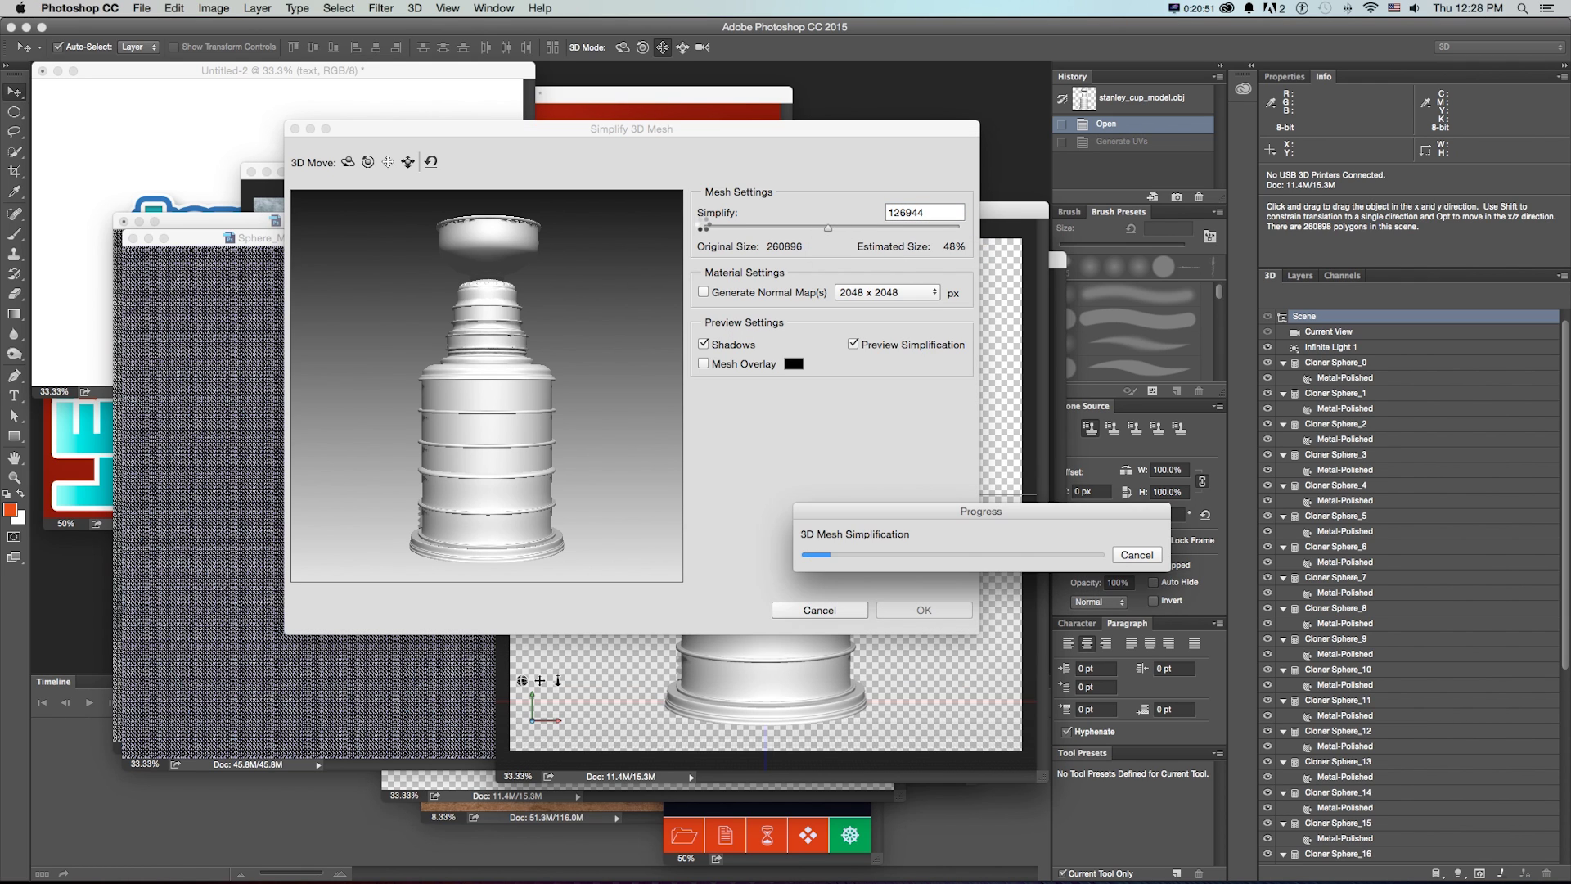
pyautogui.click(715, 228)
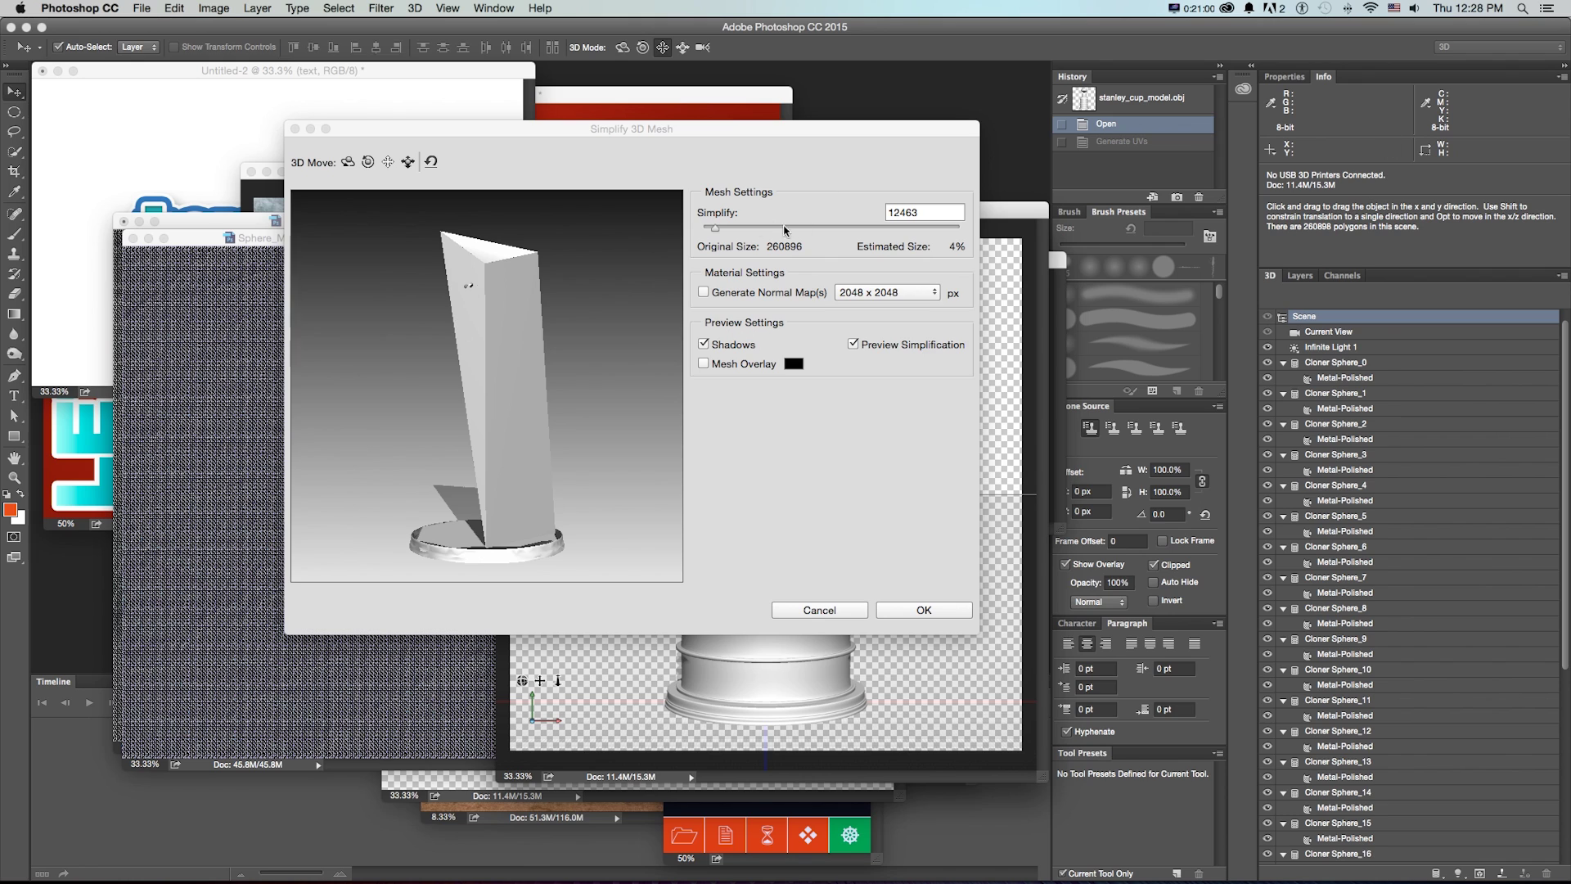
pyautogui.click(832, 229)
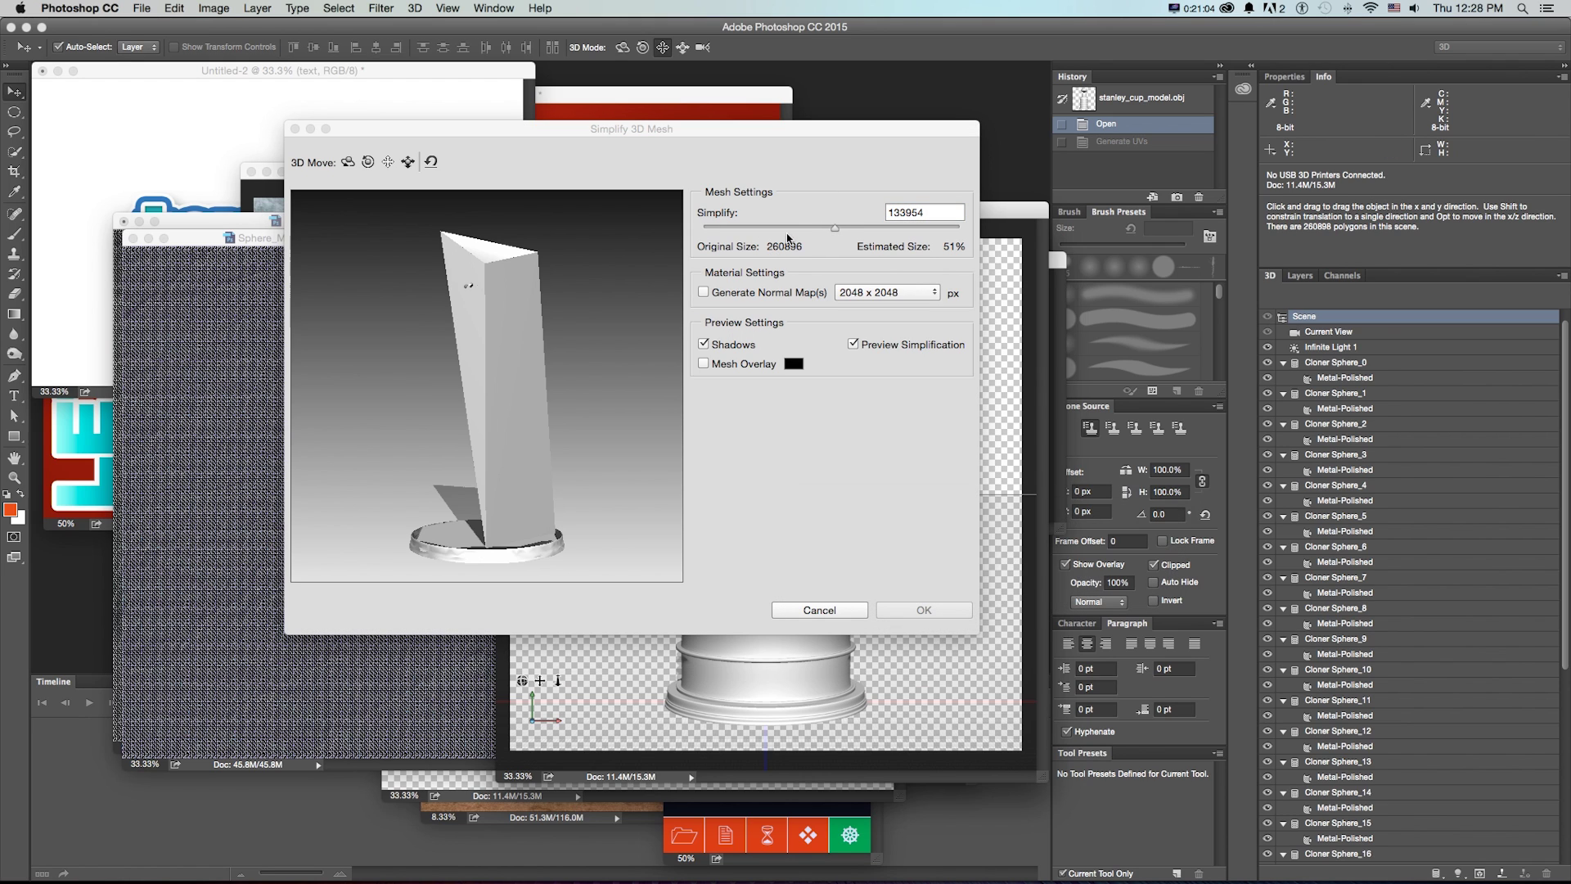
pyautogui.click(808, 229)
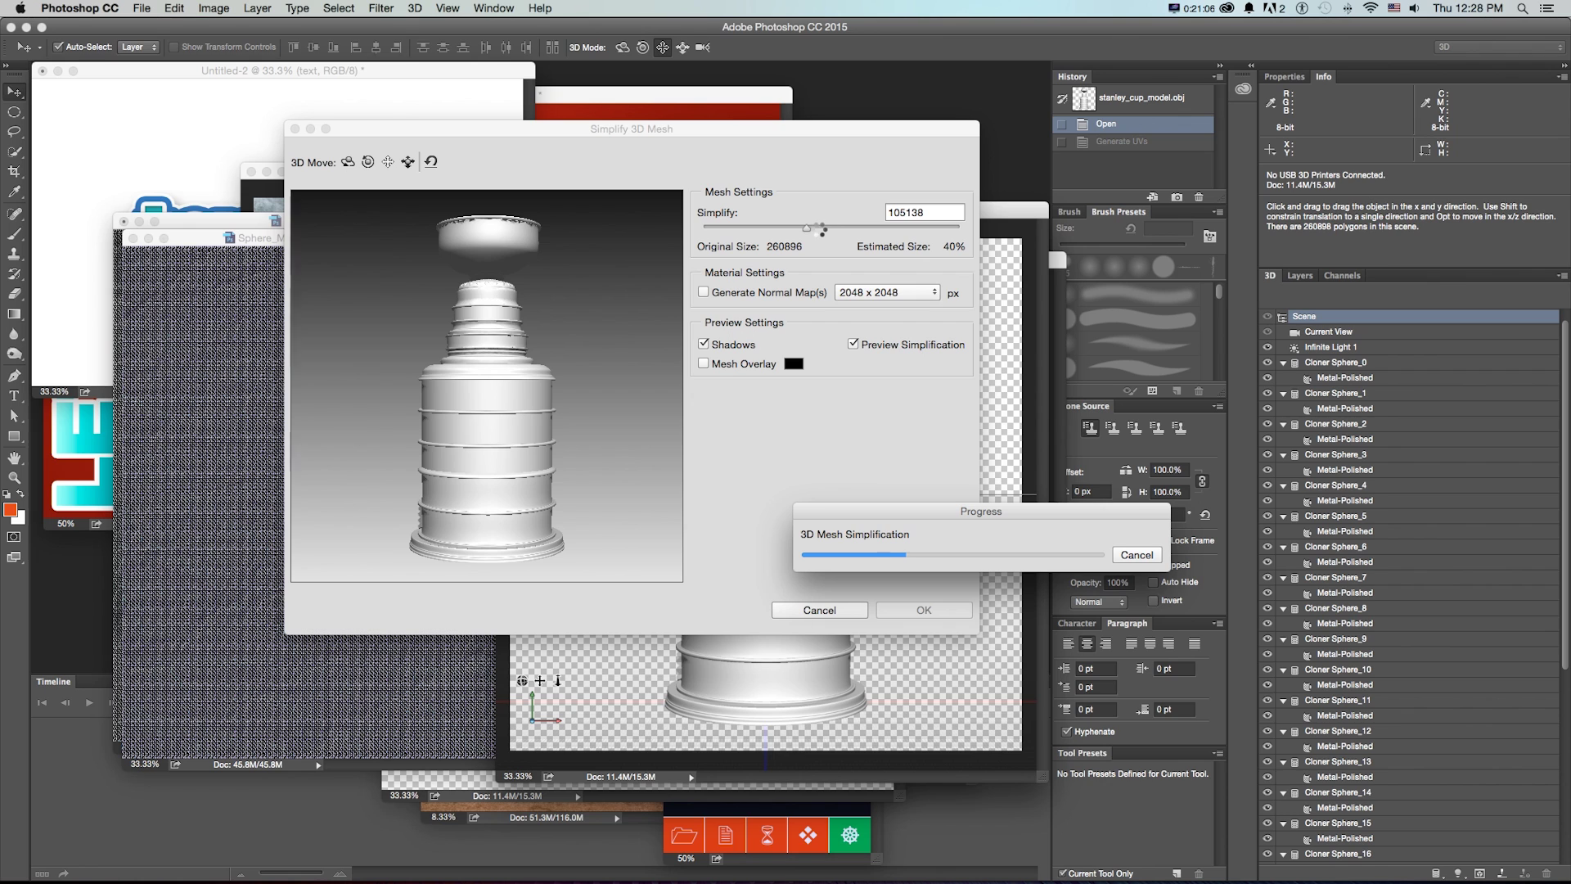
# Decline new UVs and cancel the simplification, then bring the sphere document forward zoomed out
pyautogui.click(704, 292)
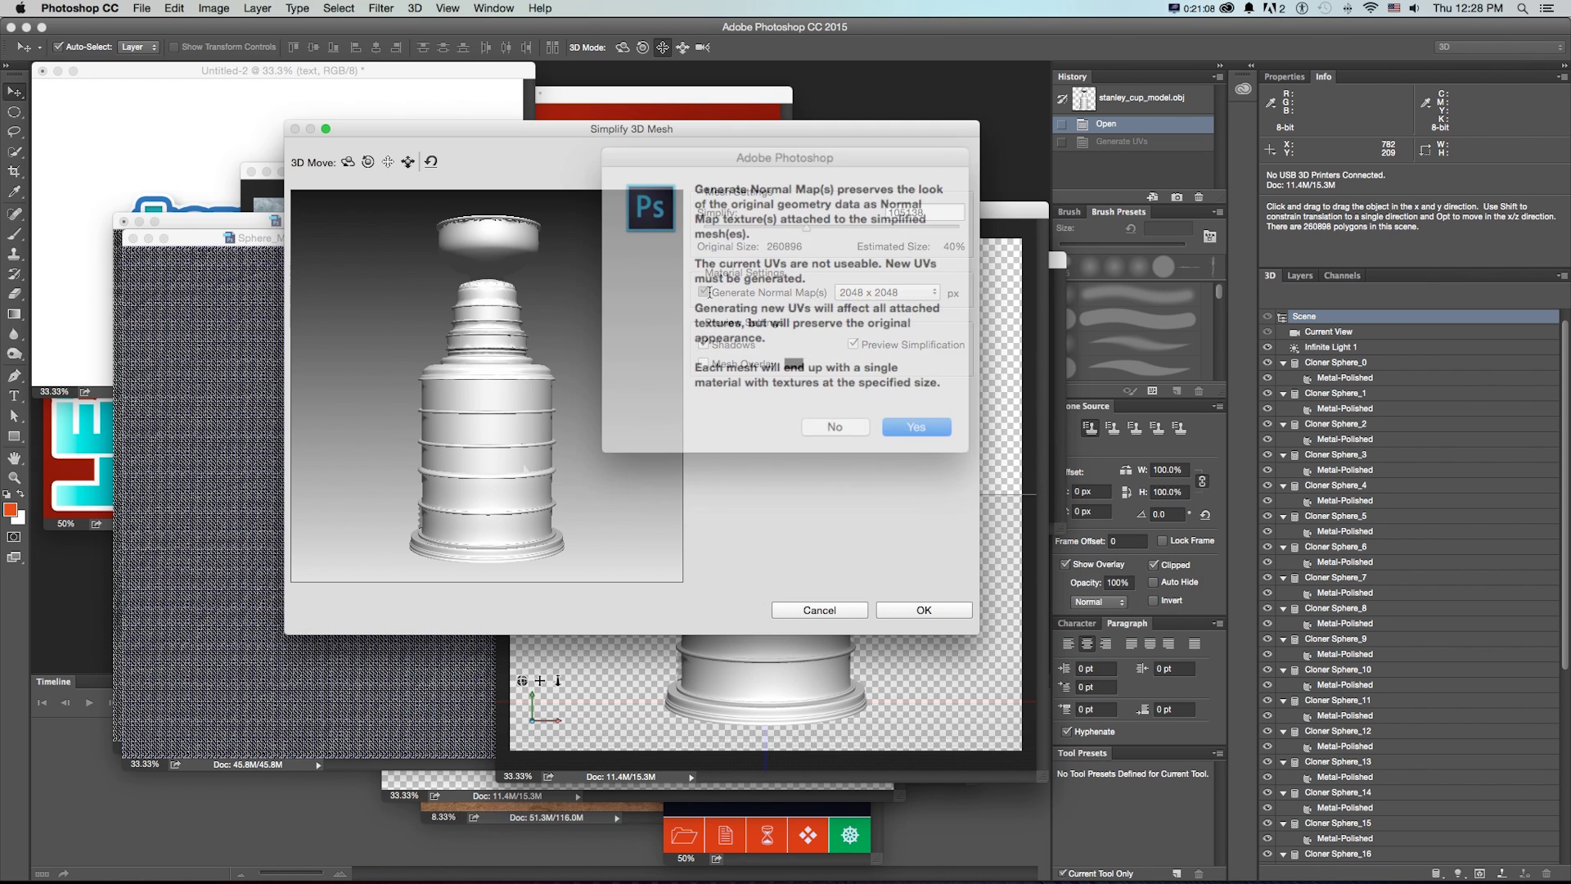
pyautogui.moveTo(772, 191); pyautogui.dragTo(940, 311)
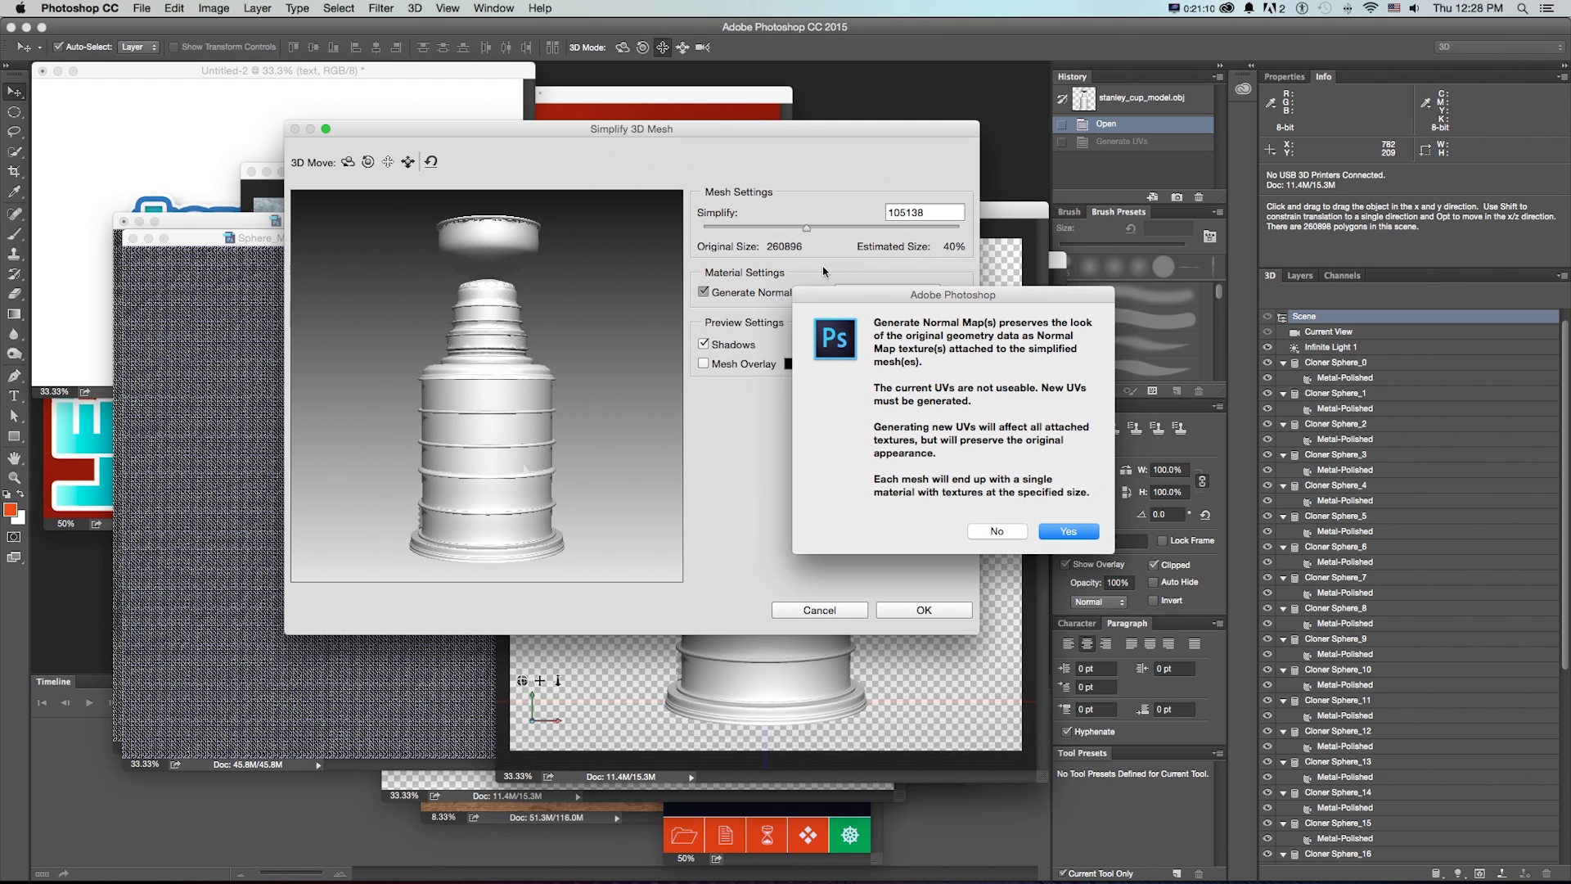
pyautogui.click(997, 531)
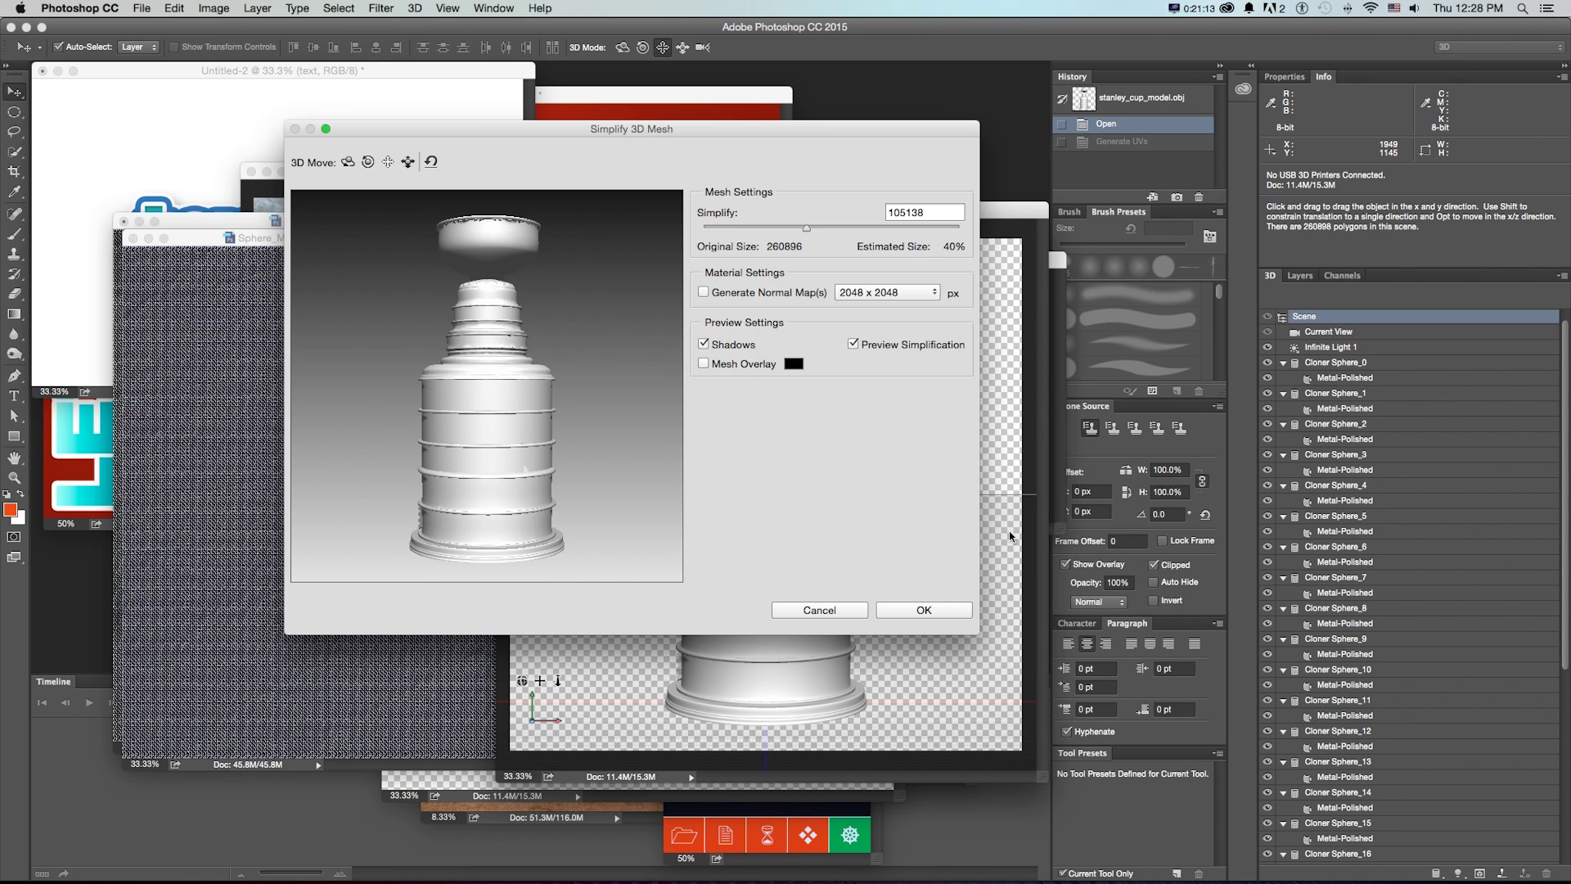
pyautogui.click(855, 609)
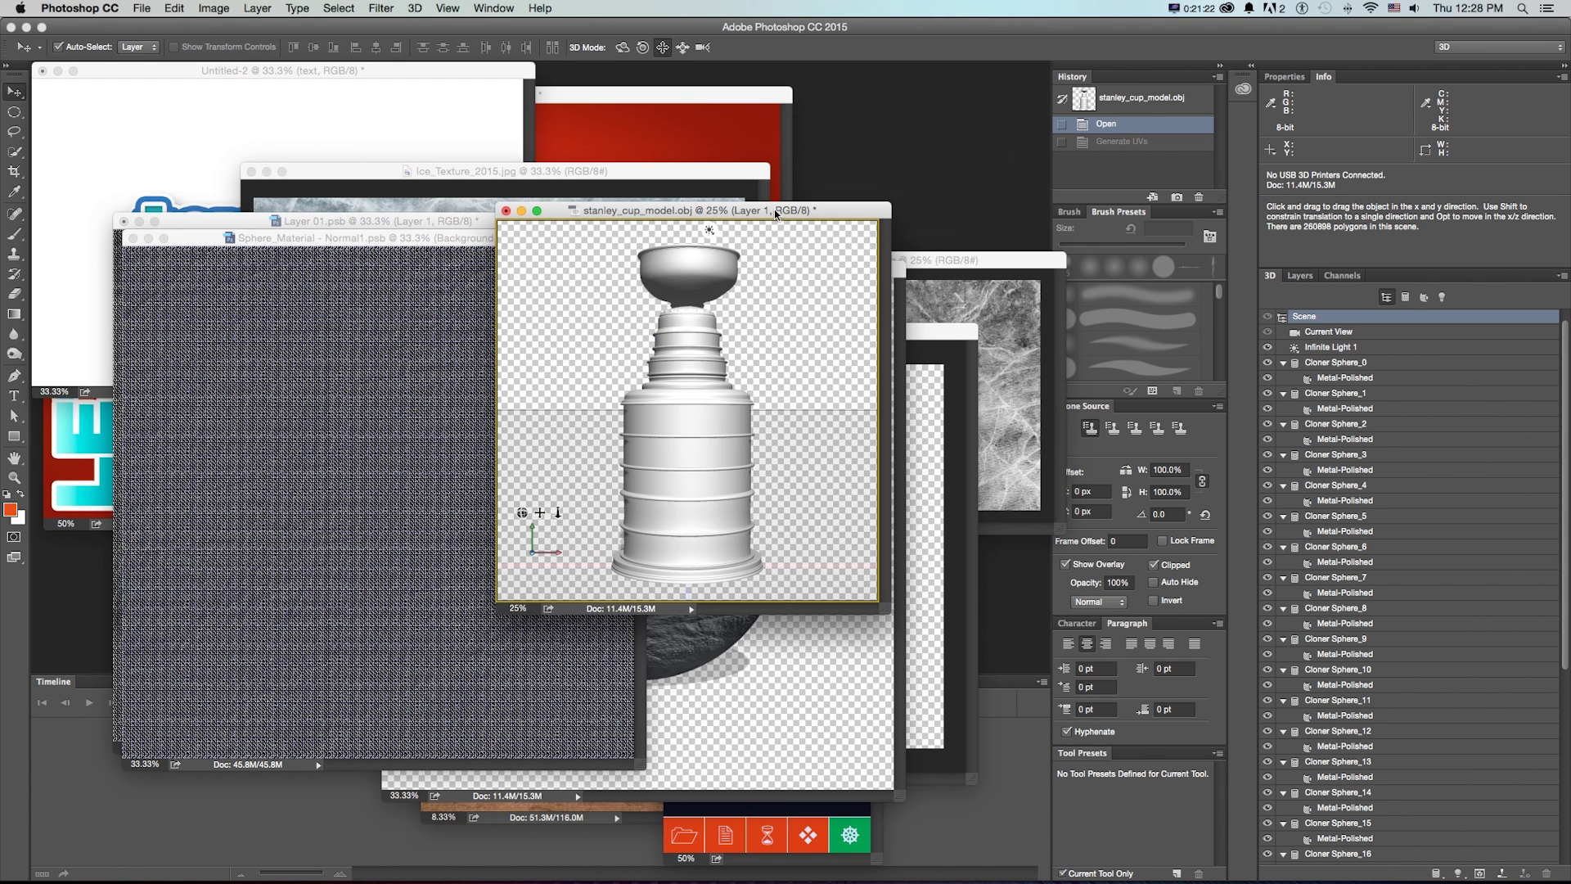
pyautogui.moveTo(779, 210); pyautogui.dragTo(950, 108)
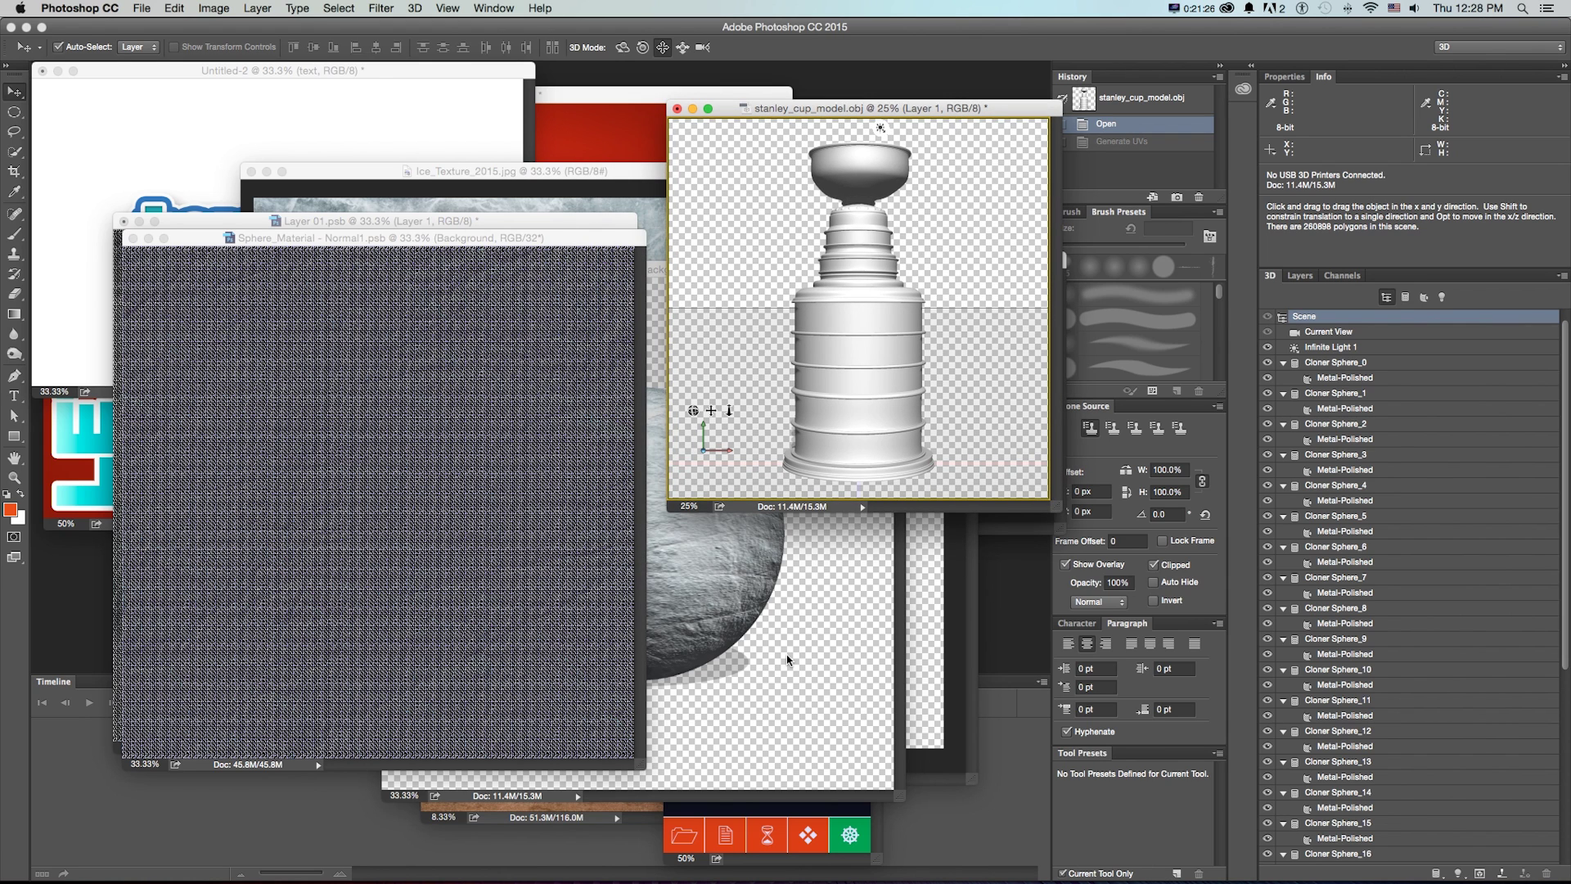
pyautogui.click(787, 659)
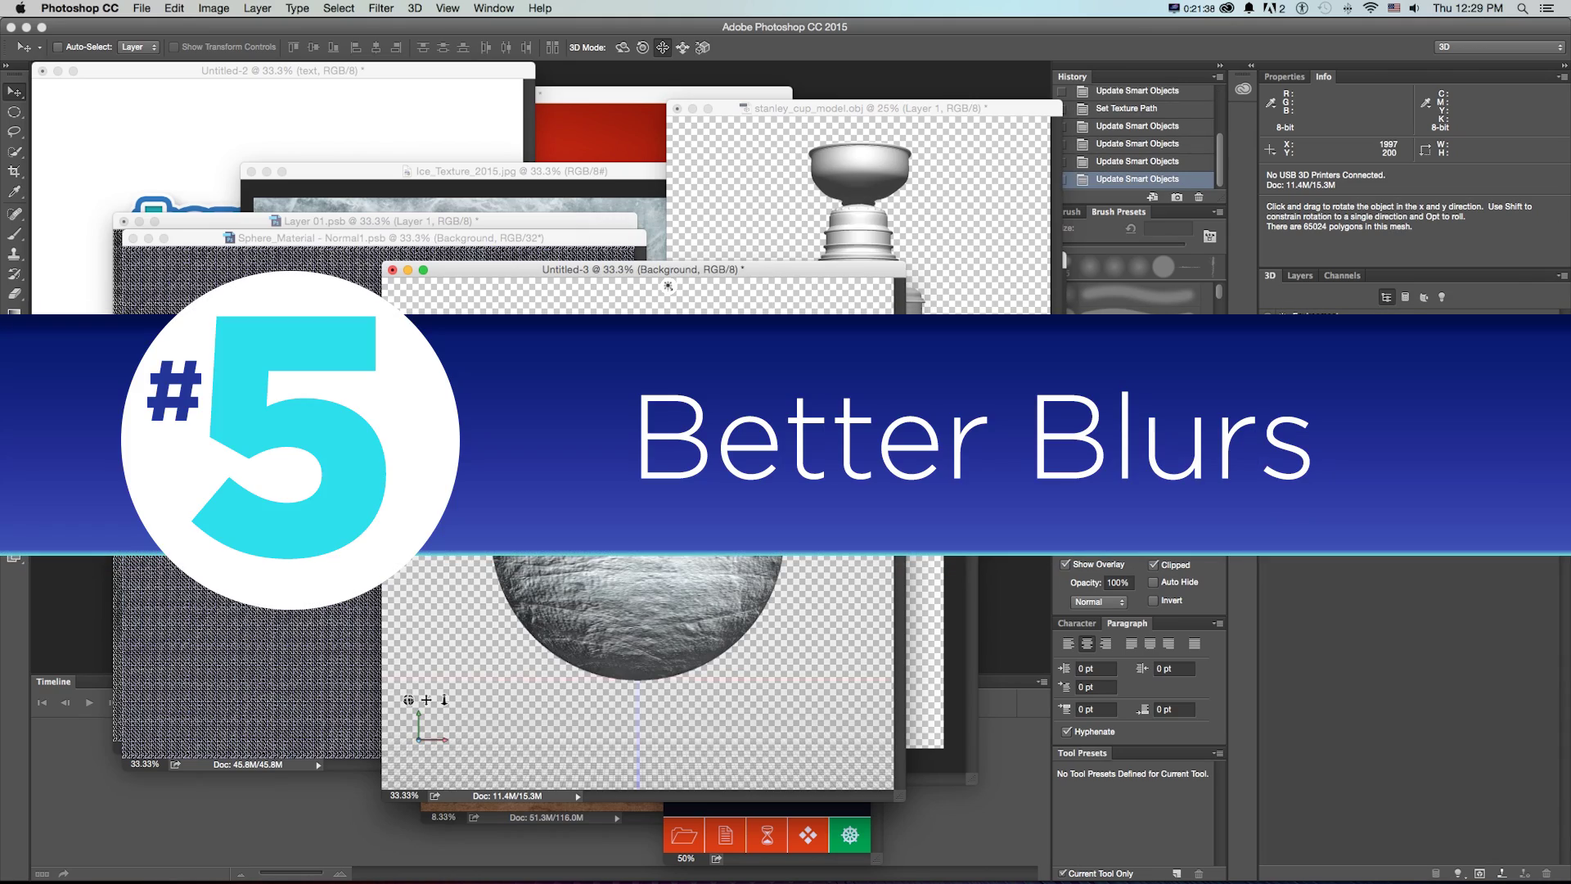
pyautogui.press('super+minus')
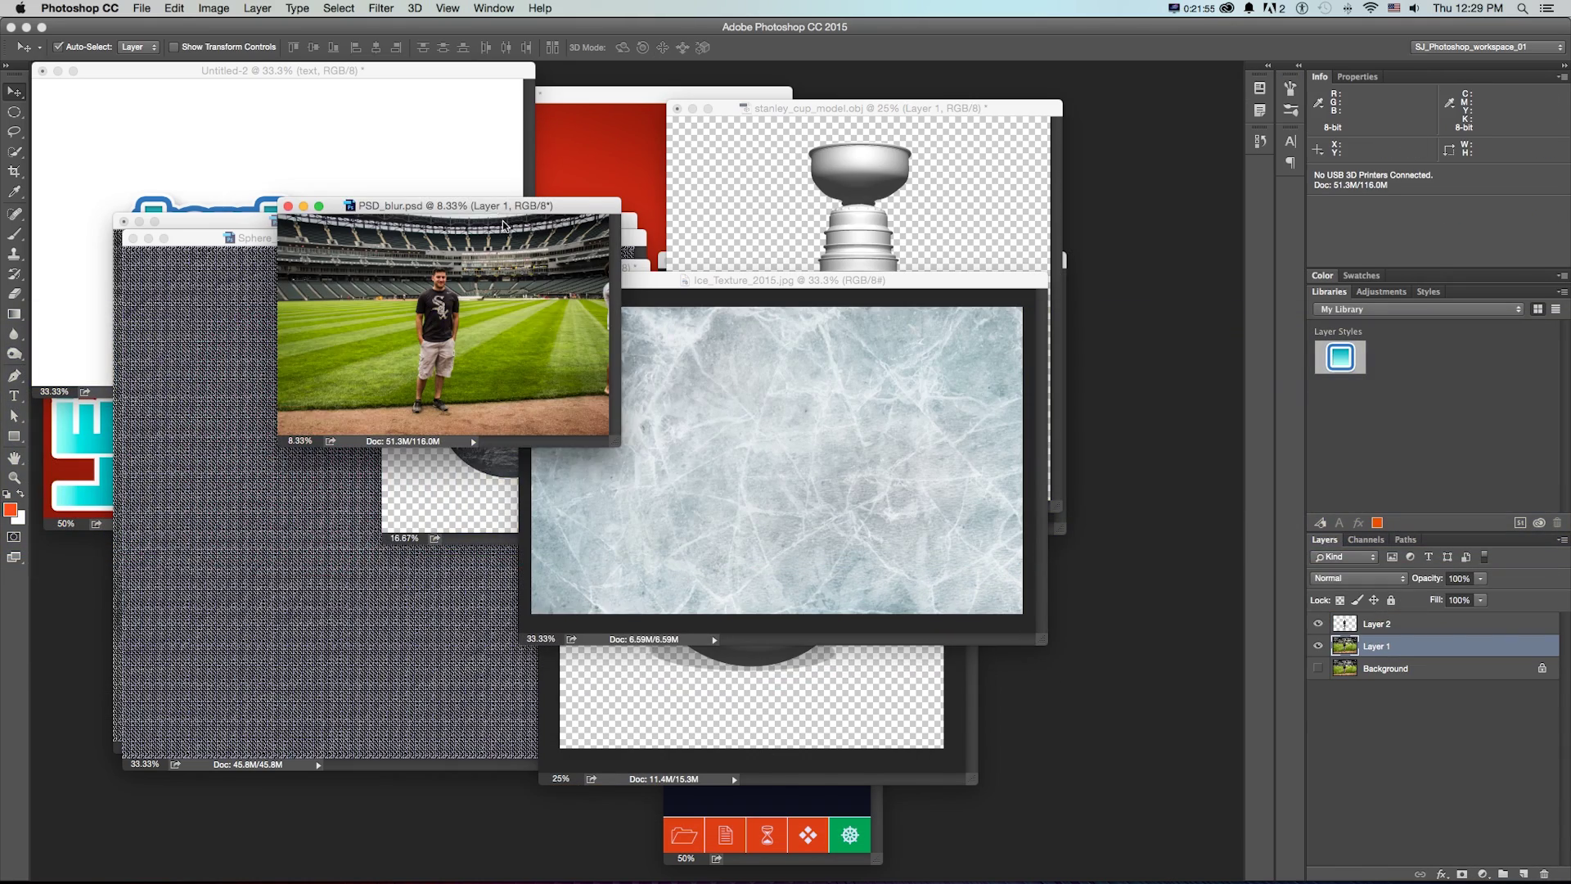
# Enlarge the PSD_blur.psd window, zoom to 25% and switch to full-screen mode with menus
pyautogui.moveTo(486, 224); pyautogui.dragTo(558, 305)
pyautogui.press('super+plus')
pyautogui.press('super+plus')
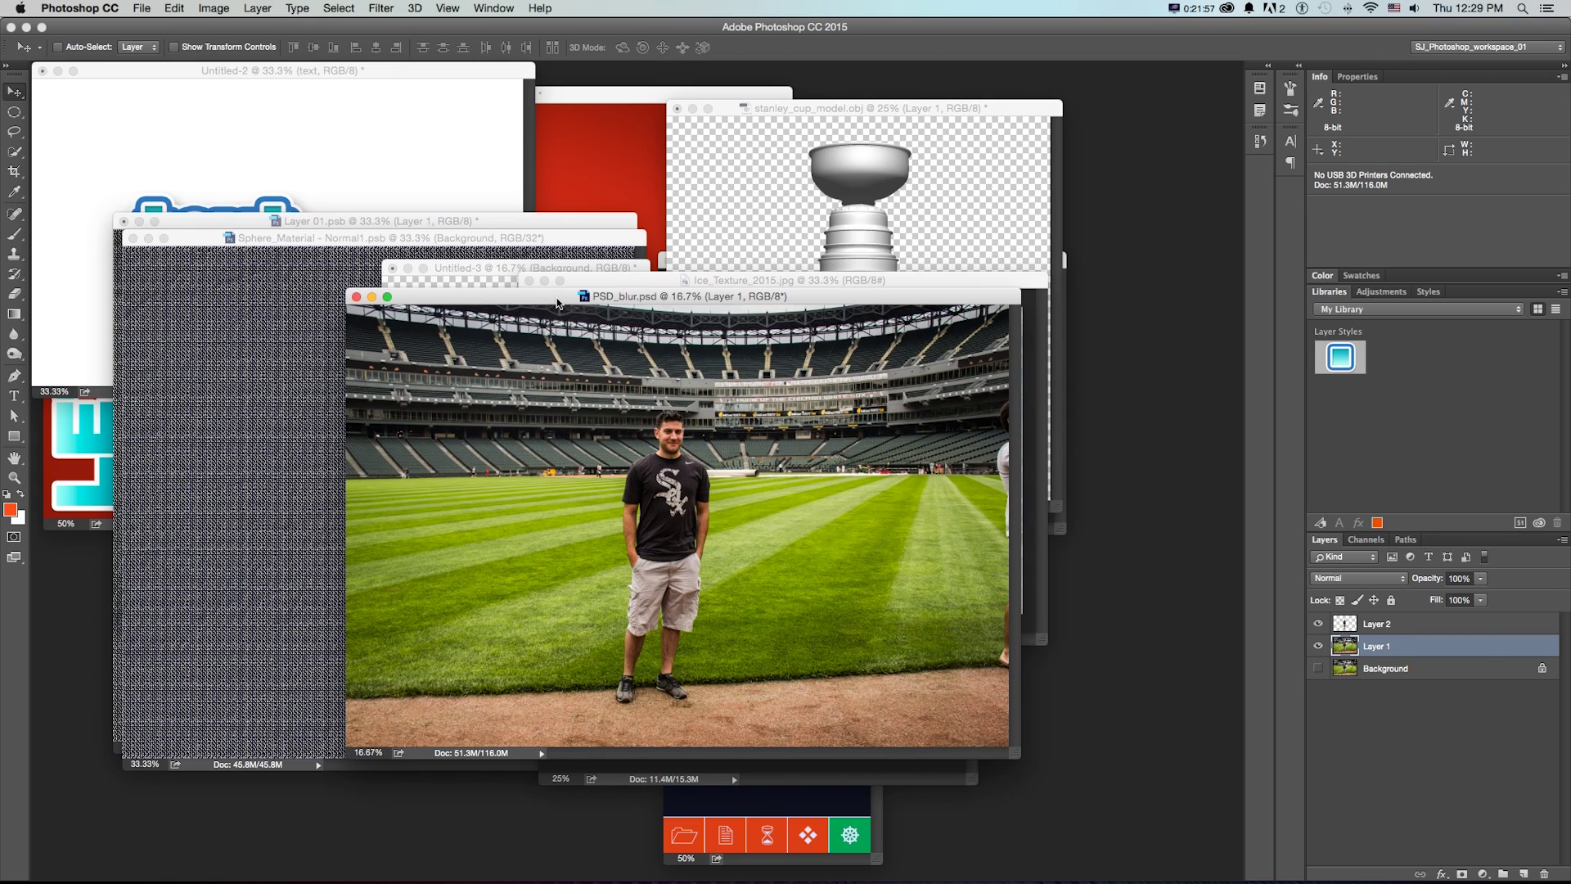
pyautogui.moveTo(935, 624); pyautogui.dragTo(991, 682)
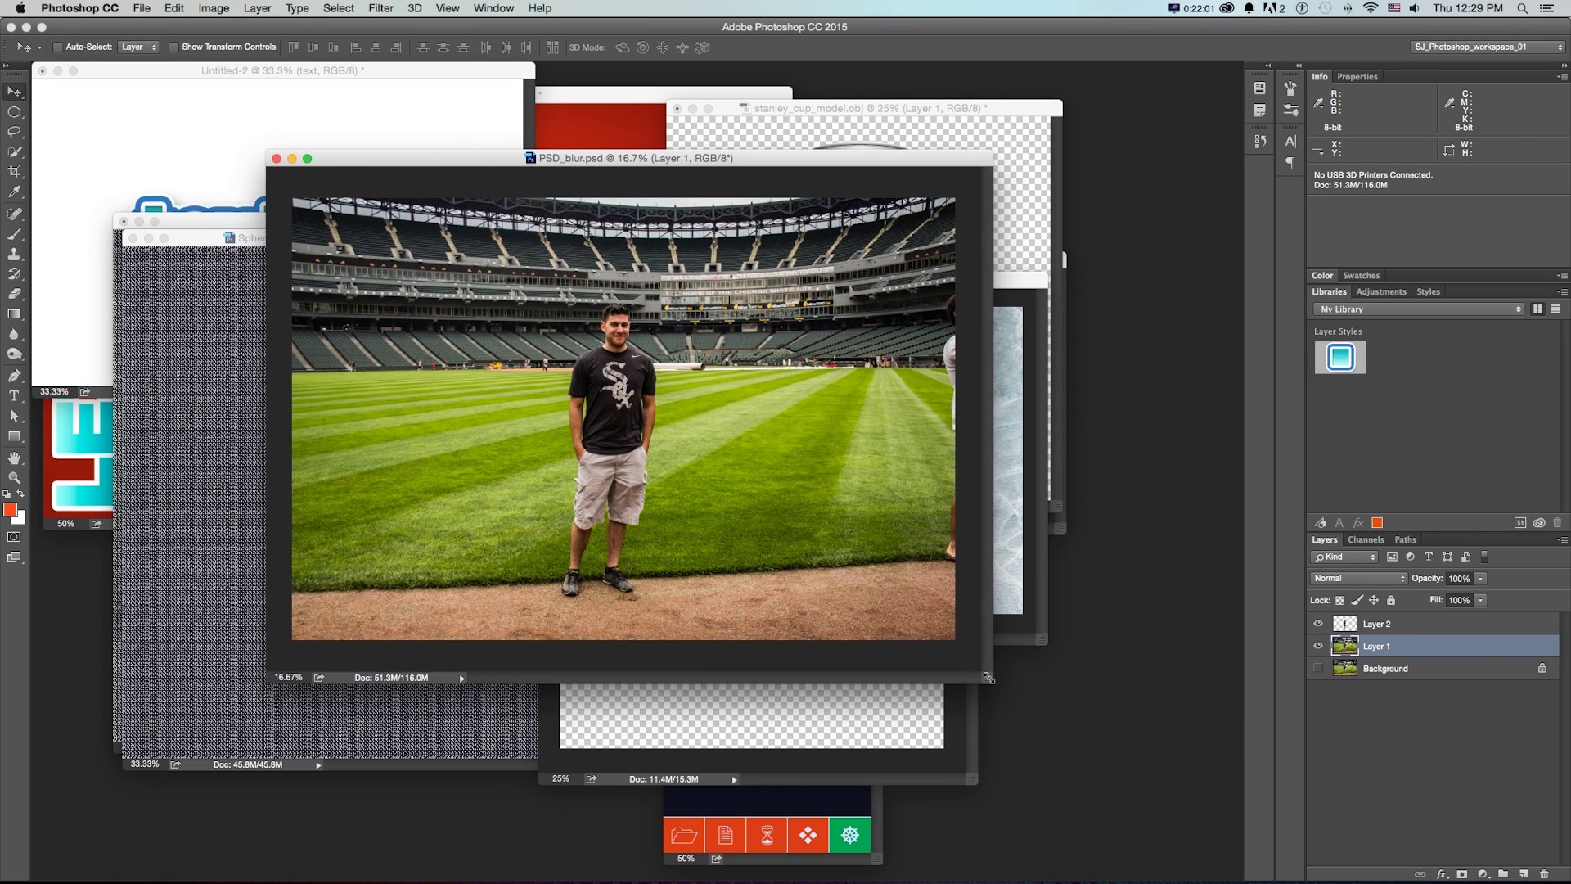
pyautogui.press('super+plus')
pyautogui.press('f')
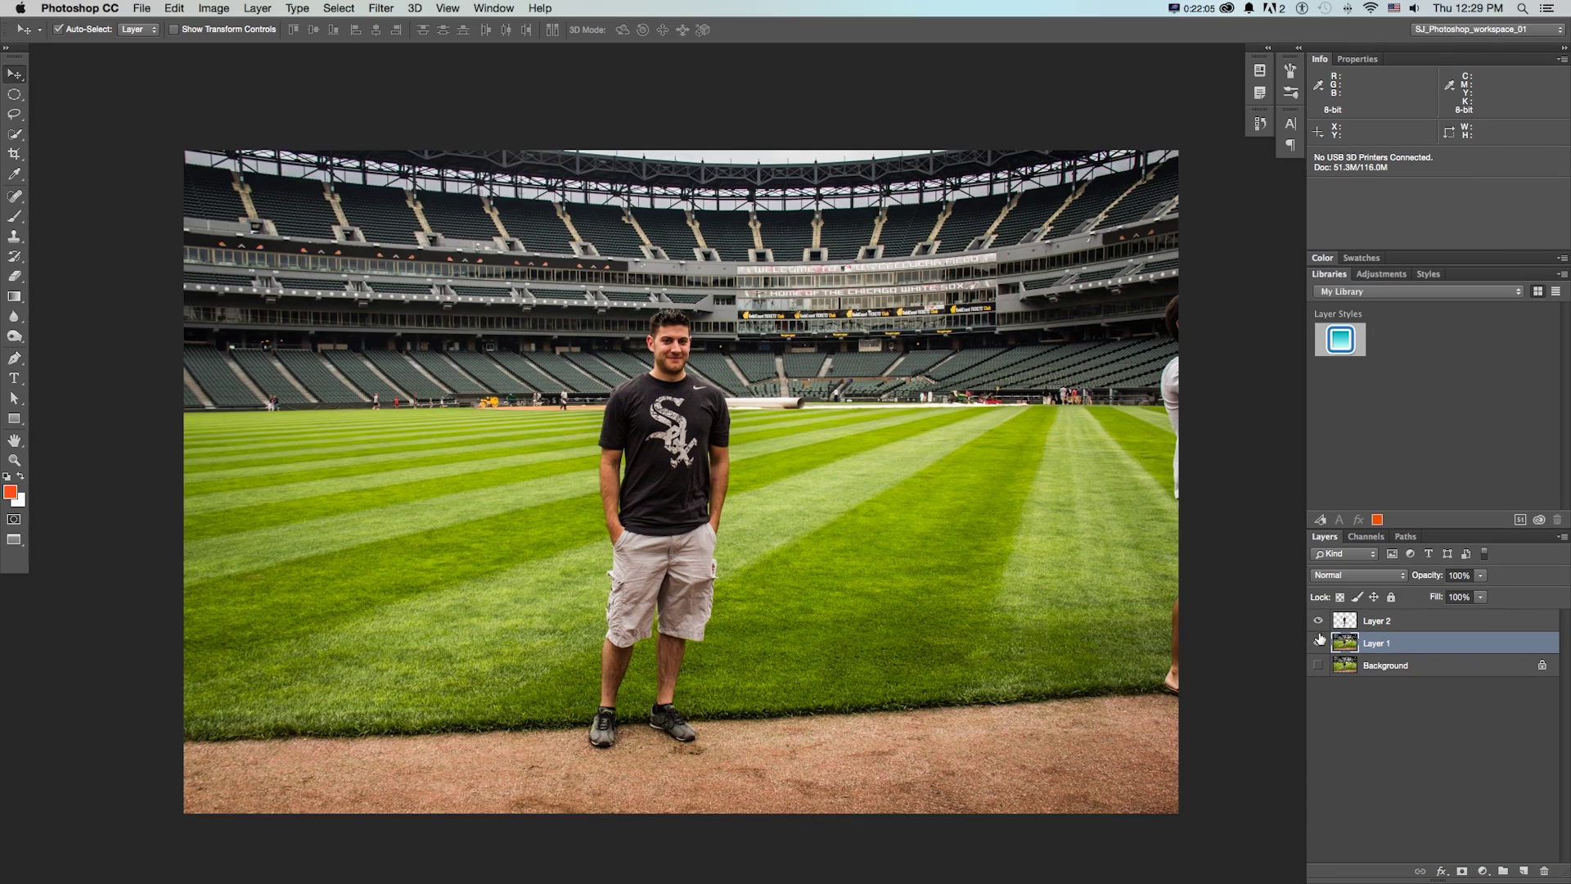
pyautogui.click(1317, 643)
pyautogui.click(1317, 643)
# Draw a 25 px feathered rectangular selection around the stadium stands above the field
pyautogui.press('m')
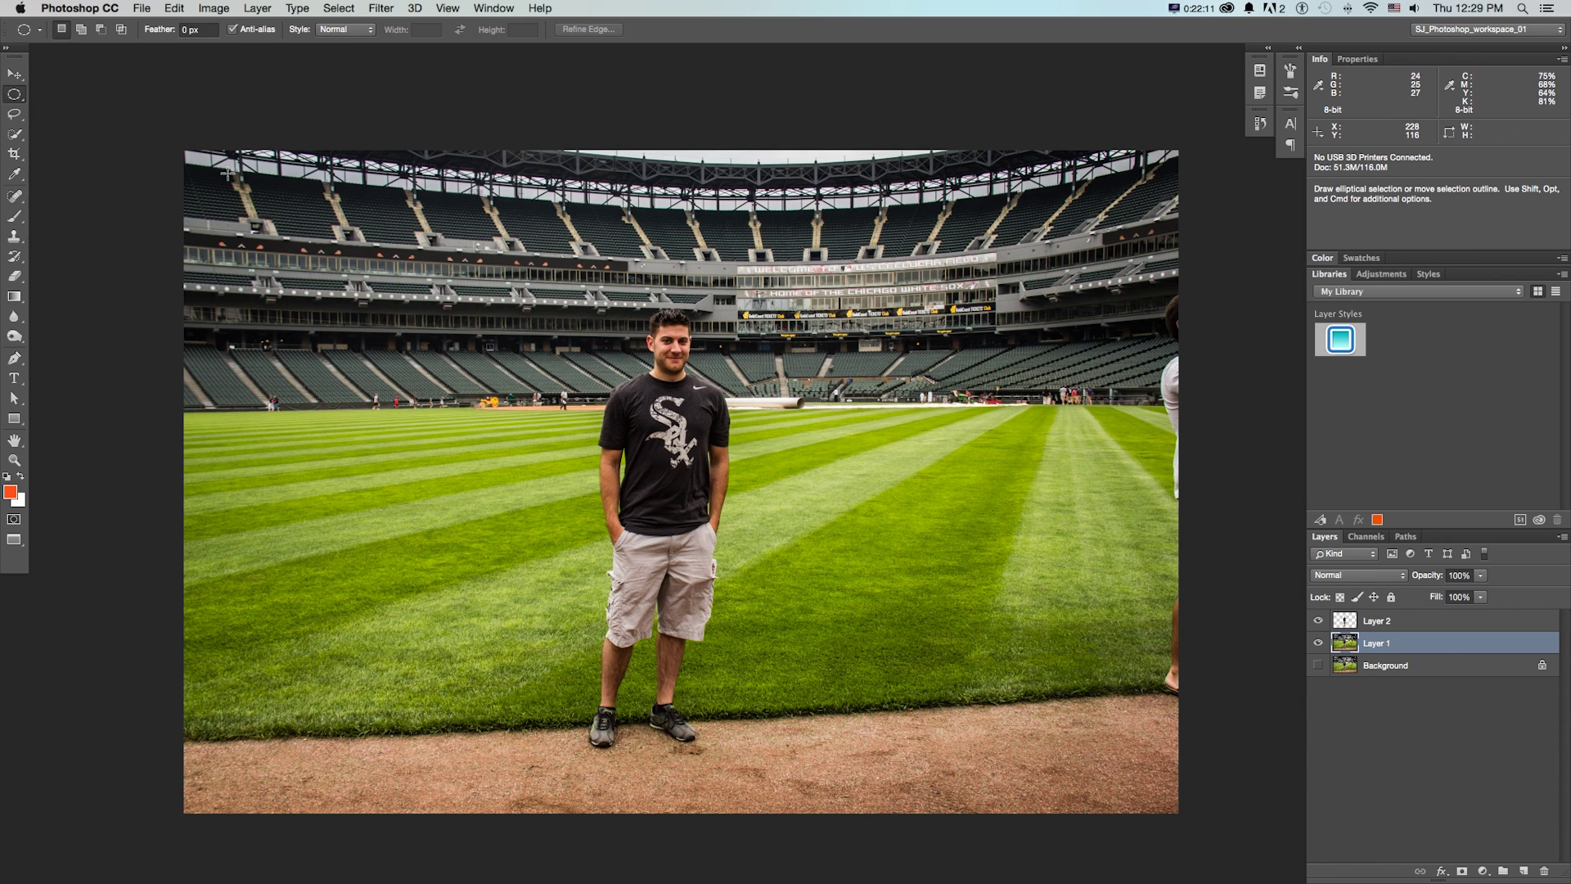
pyautogui.press('super+z')
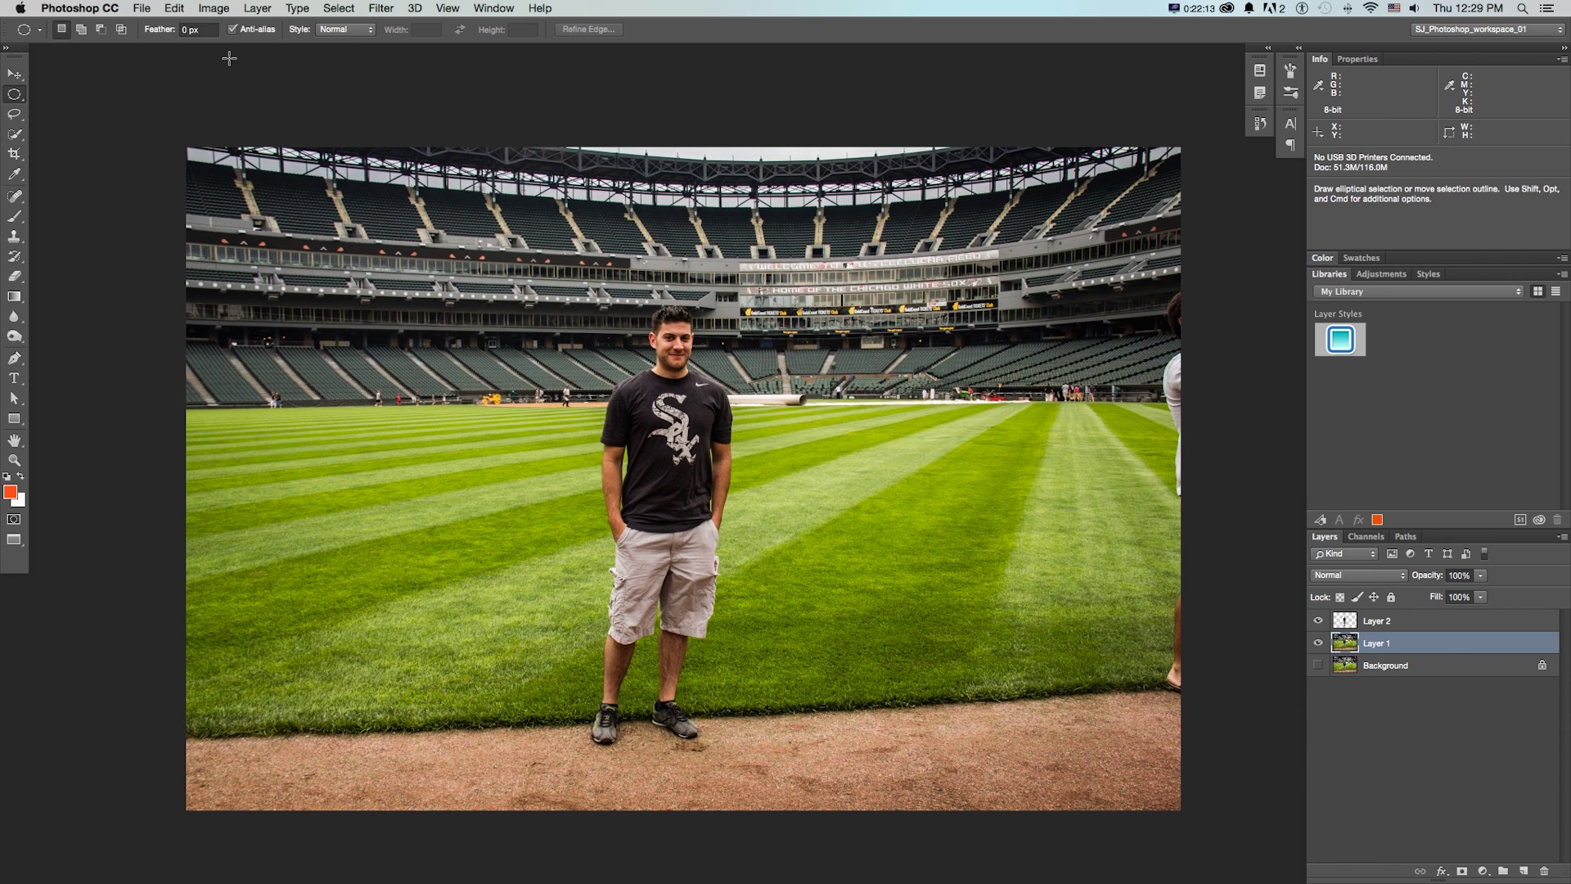
pyautogui.rightClick(15, 95)
pyautogui.click(81, 90)
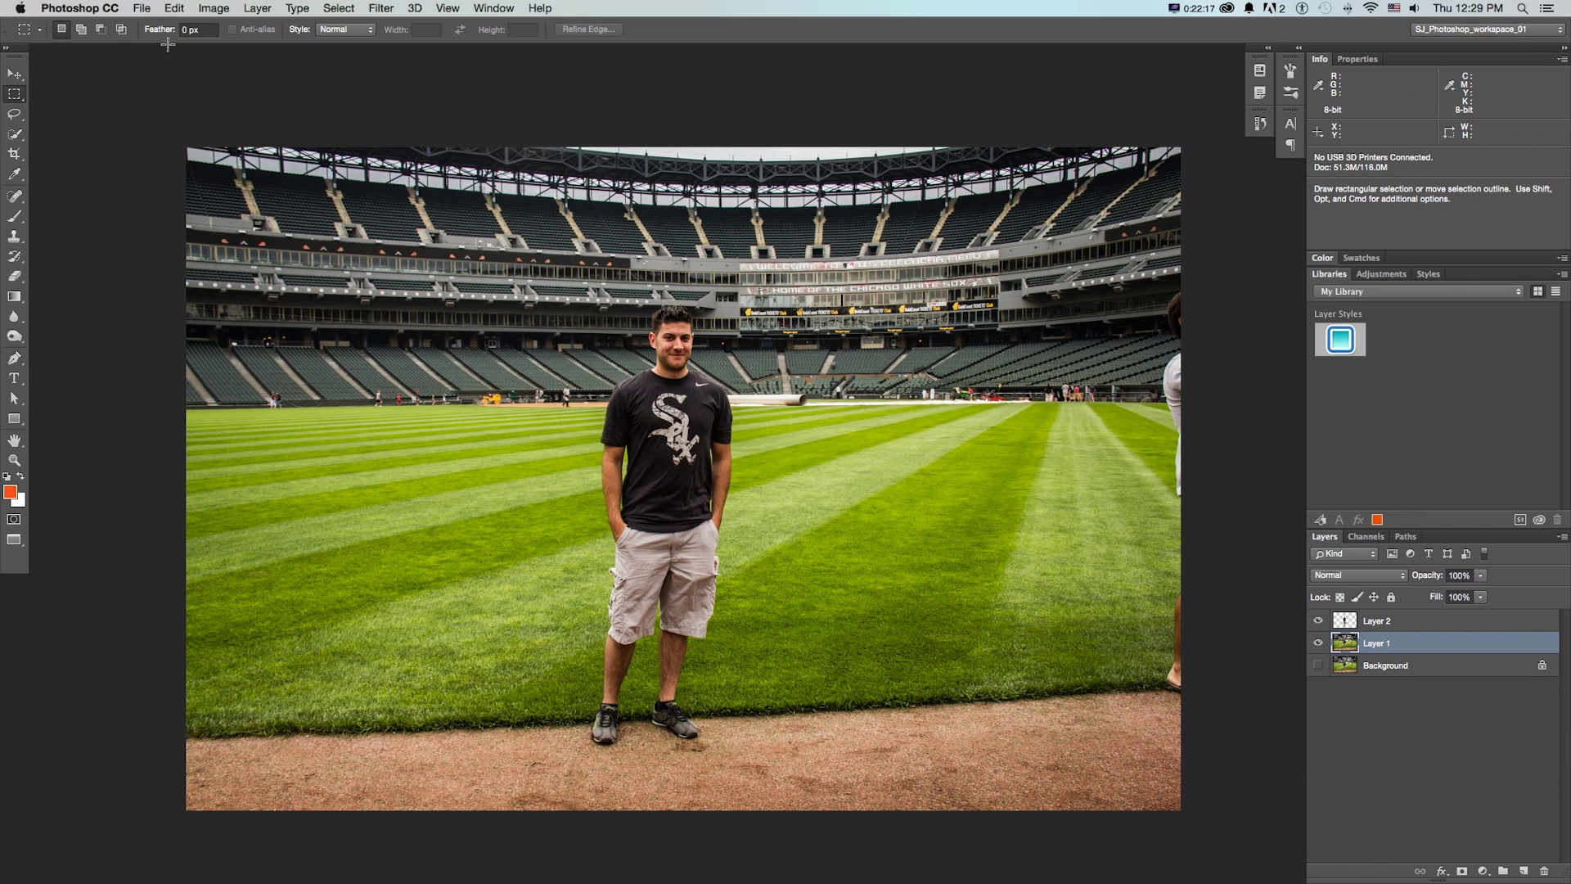
pyautogui.click(214, 29)
pyautogui.write('25')
pyautogui.moveTo(143, 88); pyautogui.dragTo(1183, 426)
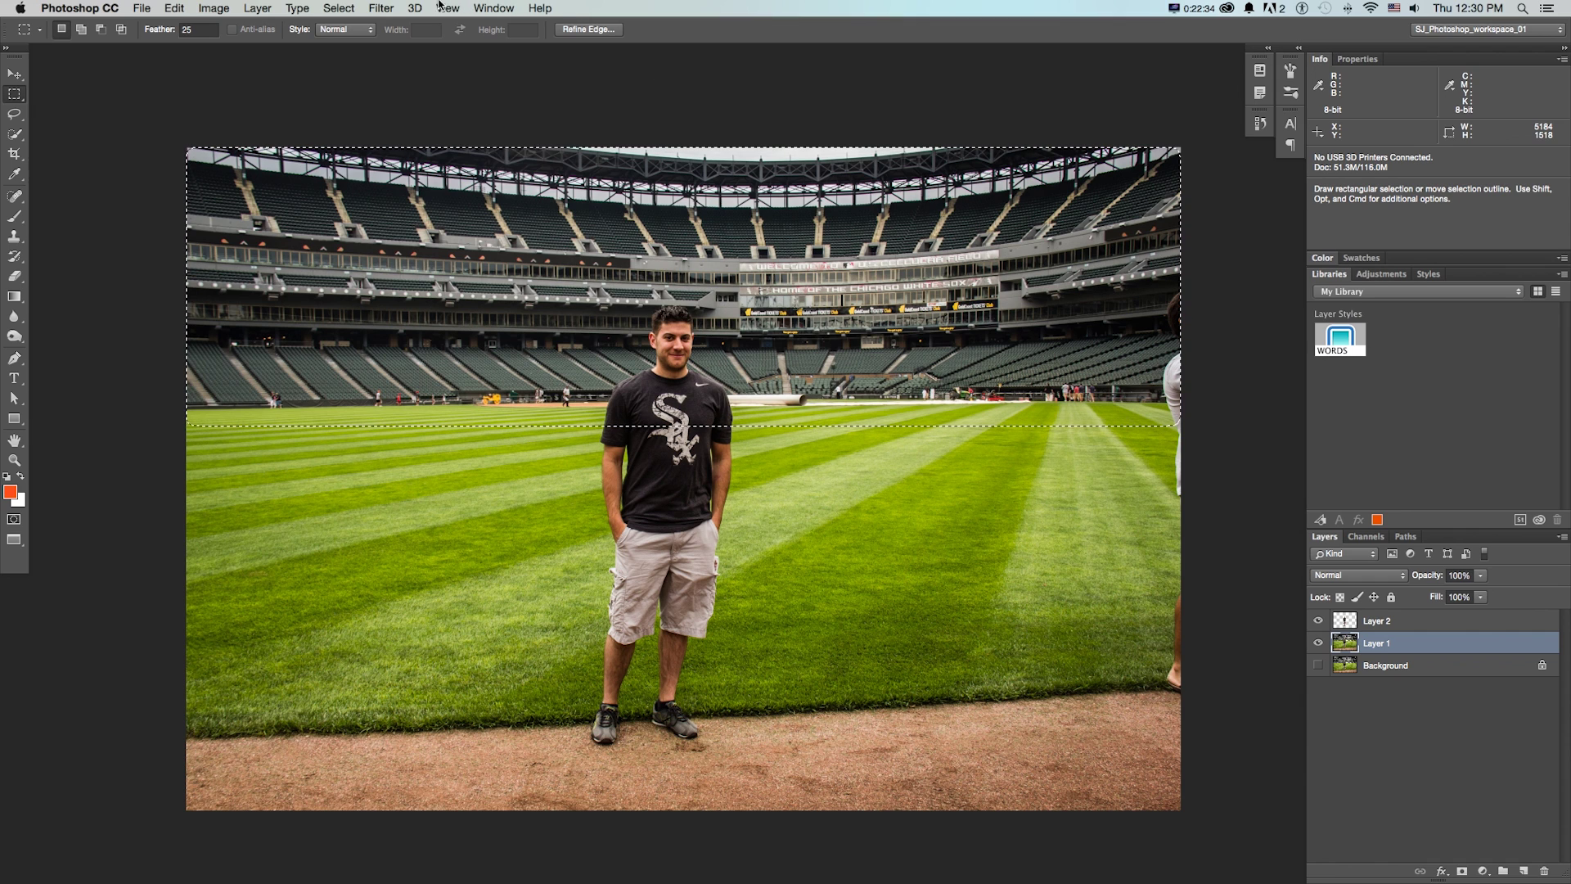
# Apply a 7 px Field Blur to the stands and add grain with 51% colour
pyautogui.click(381, 8)
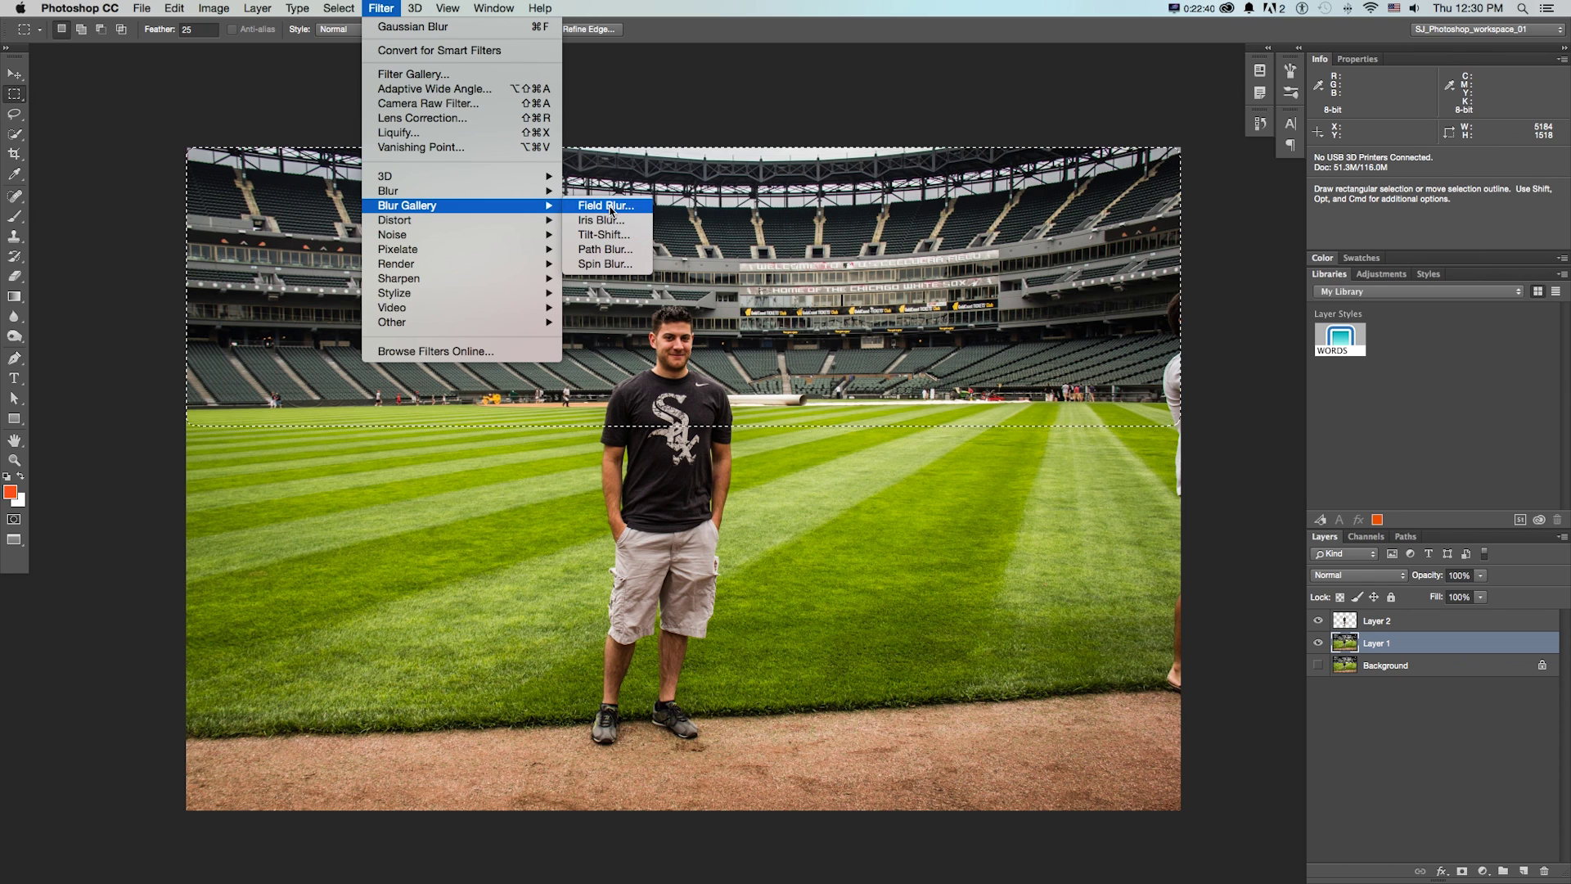
pyautogui.click(611, 206)
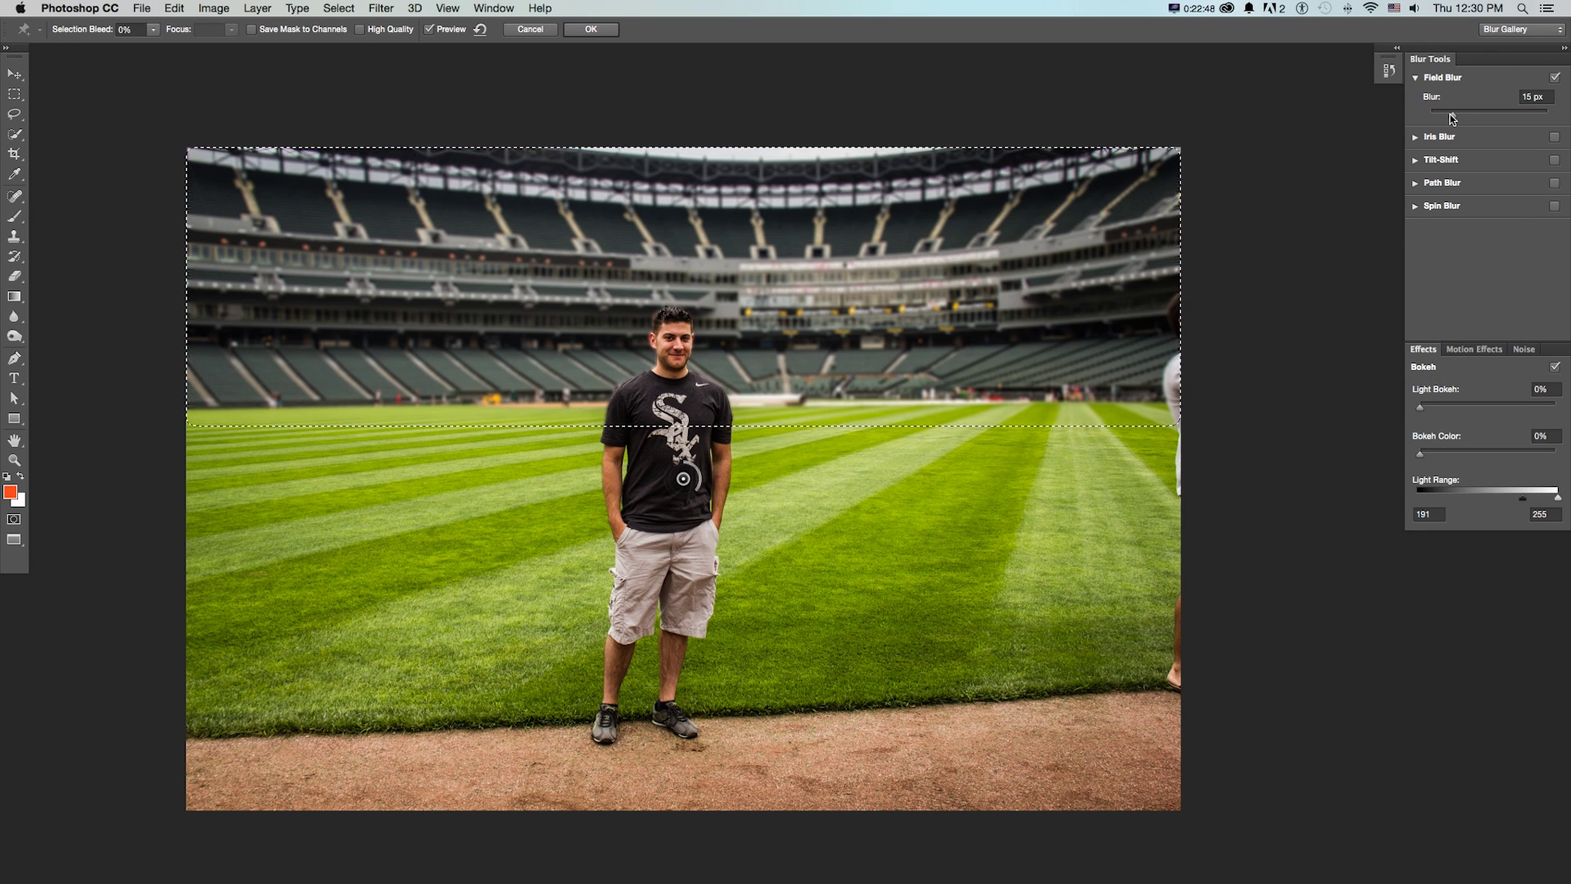
pyautogui.moveTo(1451, 119); pyautogui.dragTo(1447, 119)
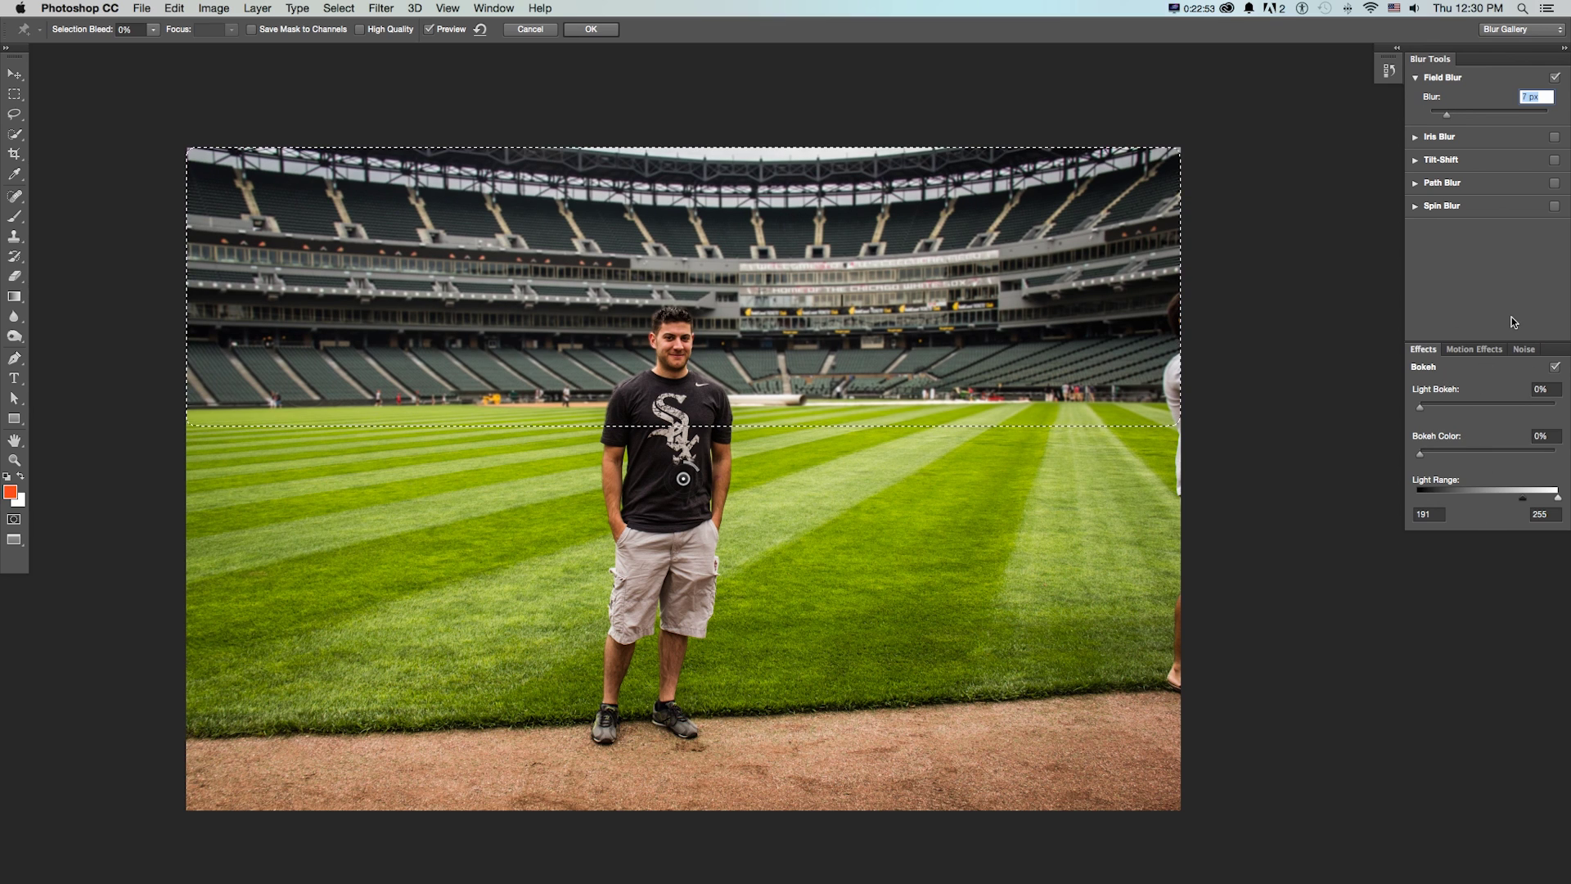
pyautogui.click(1519, 351)
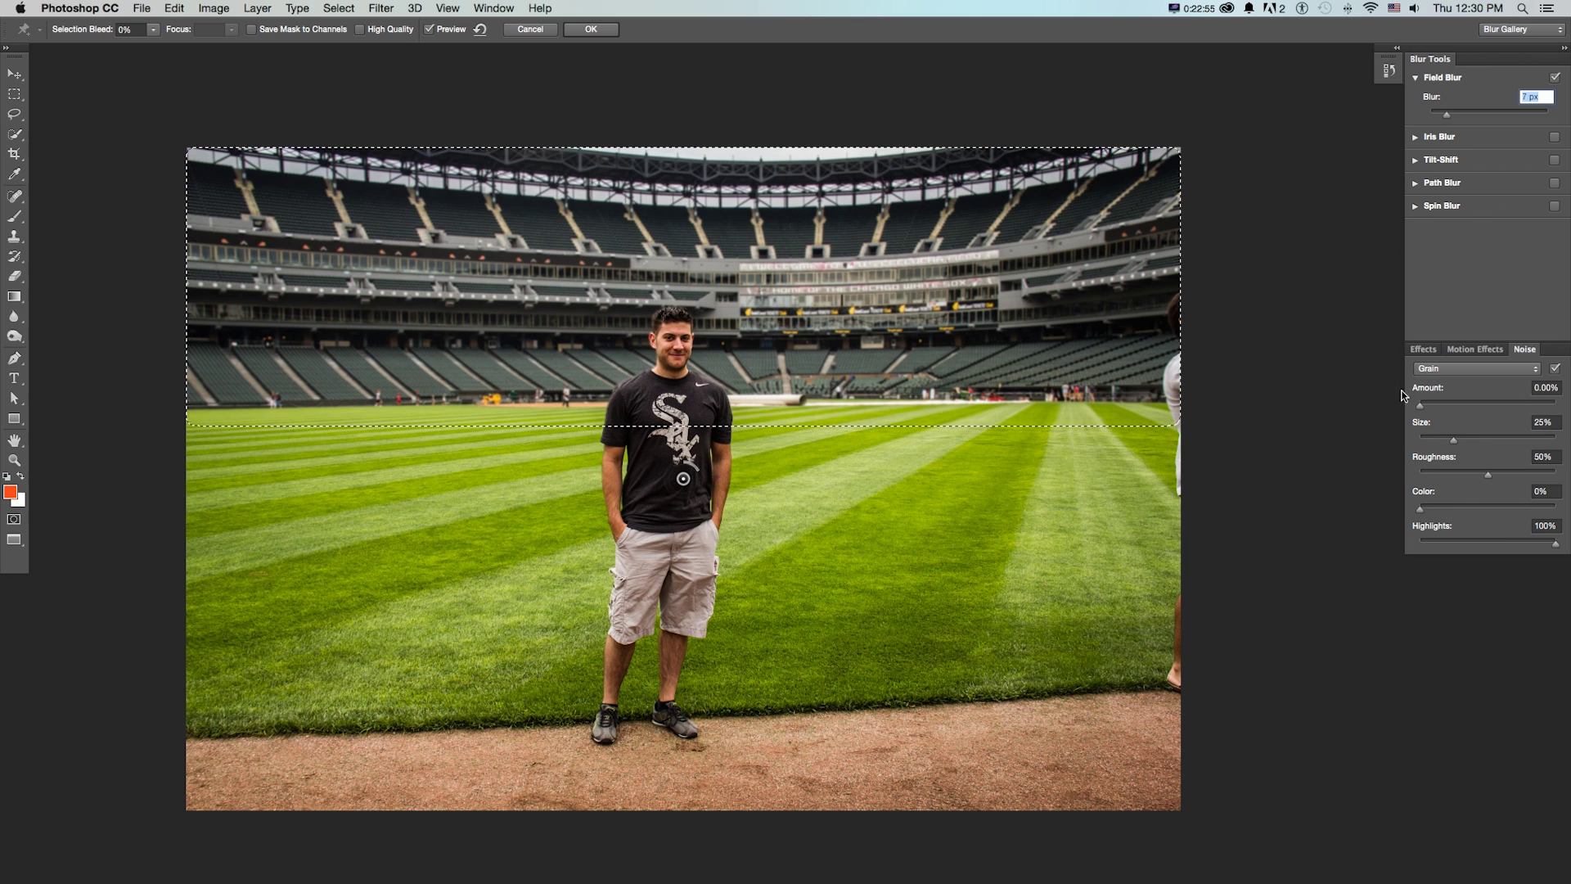
pyautogui.moveTo(1423, 407); pyautogui.dragTo(1461, 442)
pyautogui.moveTo(1419, 509); pyautogui.dragTo(1489, 509)
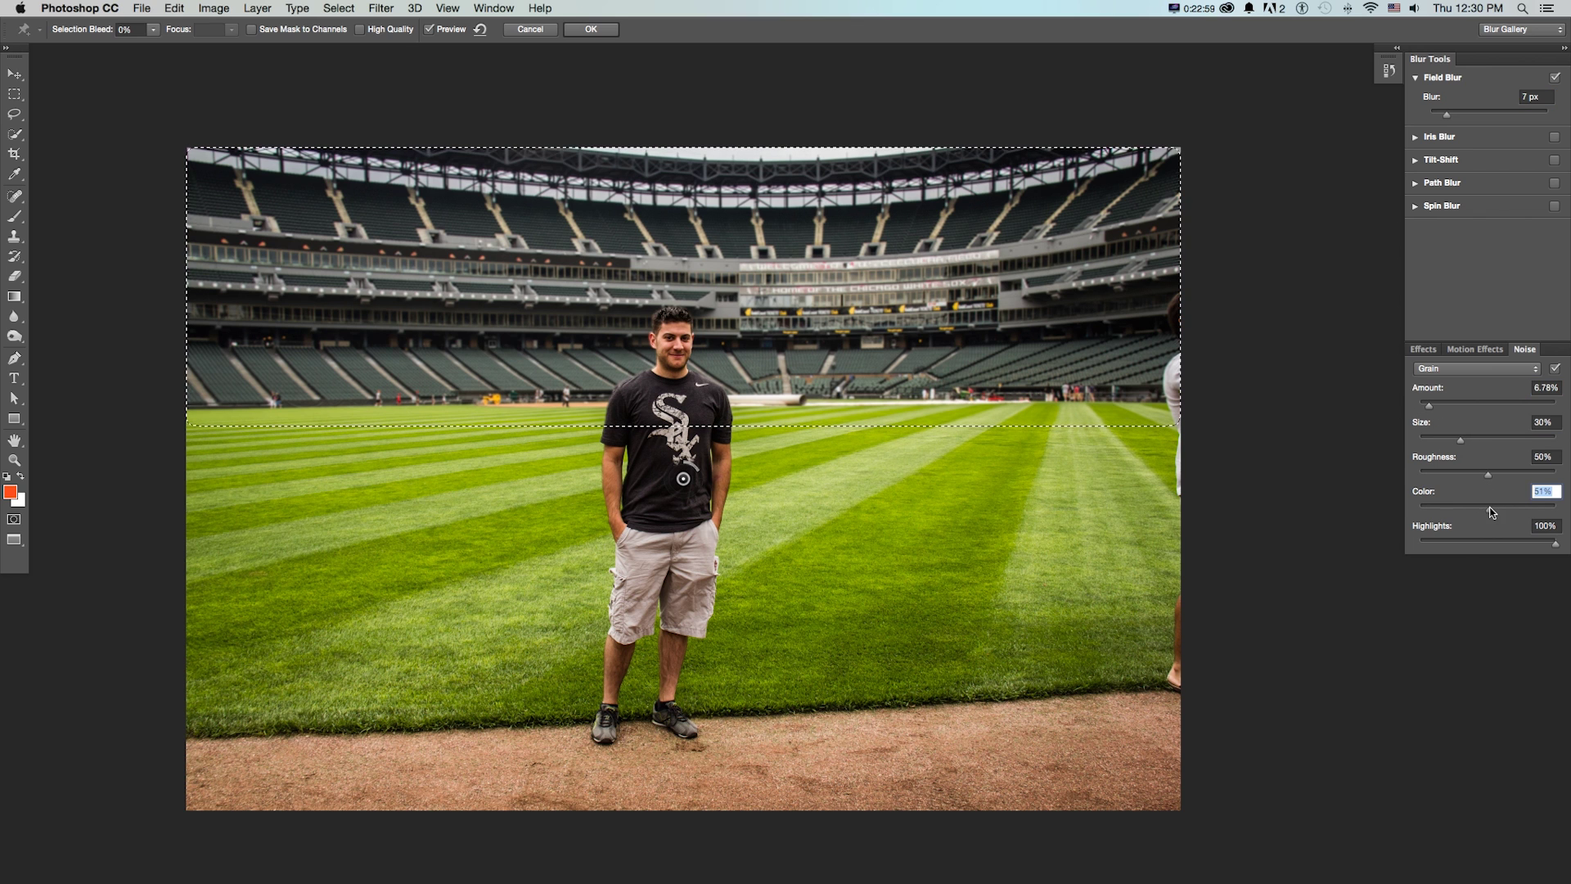
# Zoom in on the man and set grain size to 60% and amount to about 35%
pyautogui.press('super+equal')
pyautogui.press('super+equal')
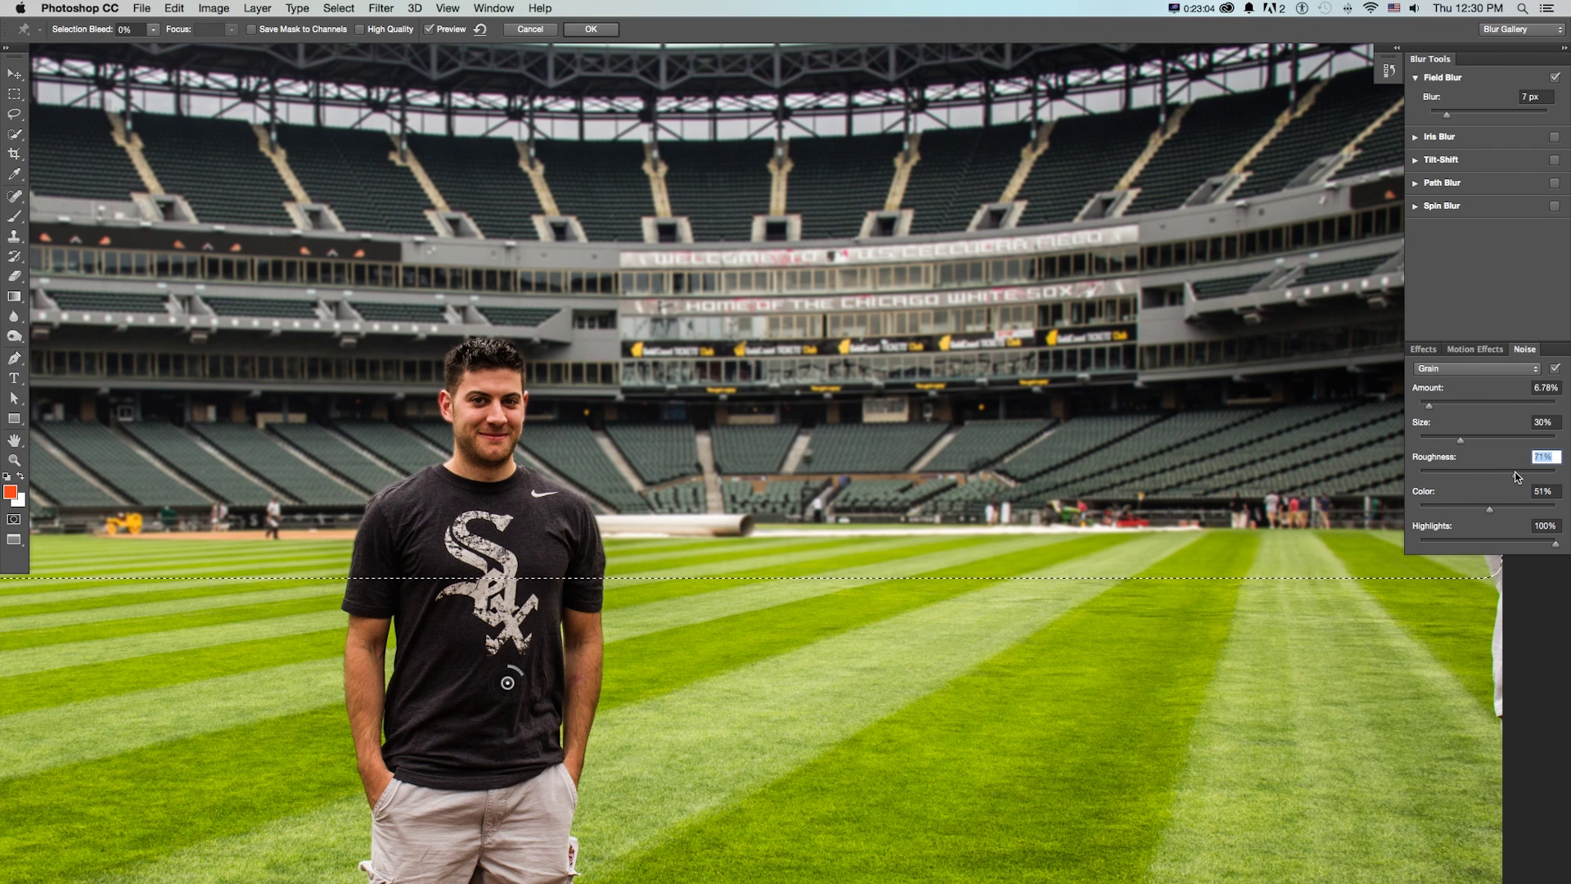
pyautogui.moveTo(1460, 440); pyautogui.dragTo(1501, 440)
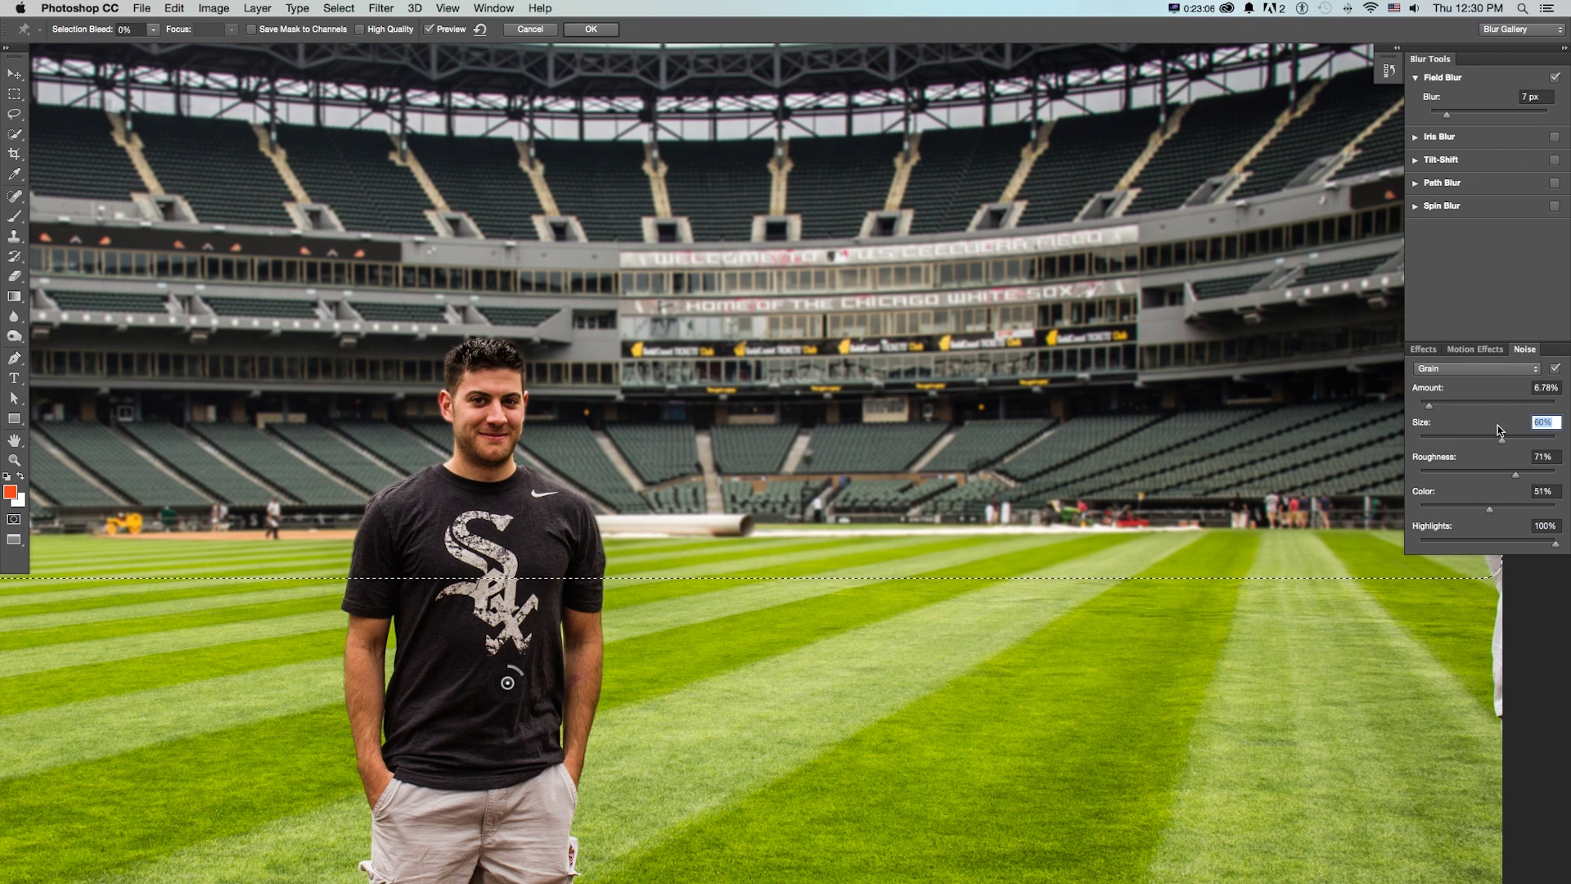
pyautogui.moveTo(1428, 405)
pyautogui.mouseDown()
pyautogui.moveTo(1486, 405)
pyautogui.moveTo(1460, 405)
pyautogui.mouseUp()
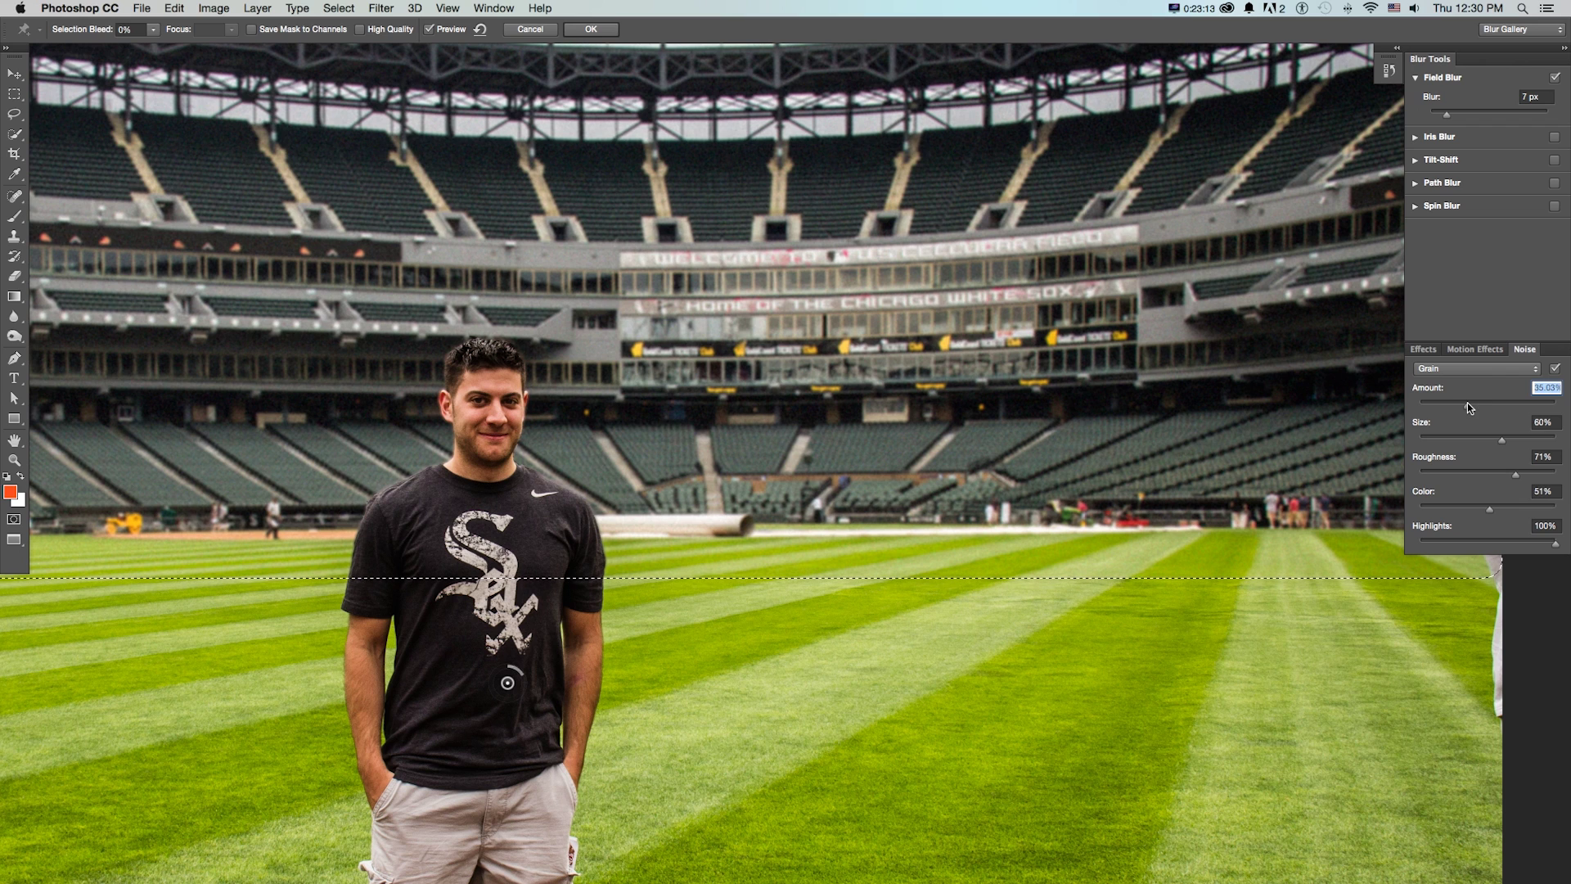
pyautogui.click(1471, 406)
# Switch the noise to Uniform at 3.70%, zoom out and apply the blur
pyautogui.click(1465, 368)
pyautogui.click(1465, 345)
pyautogui.click(1465, 368)
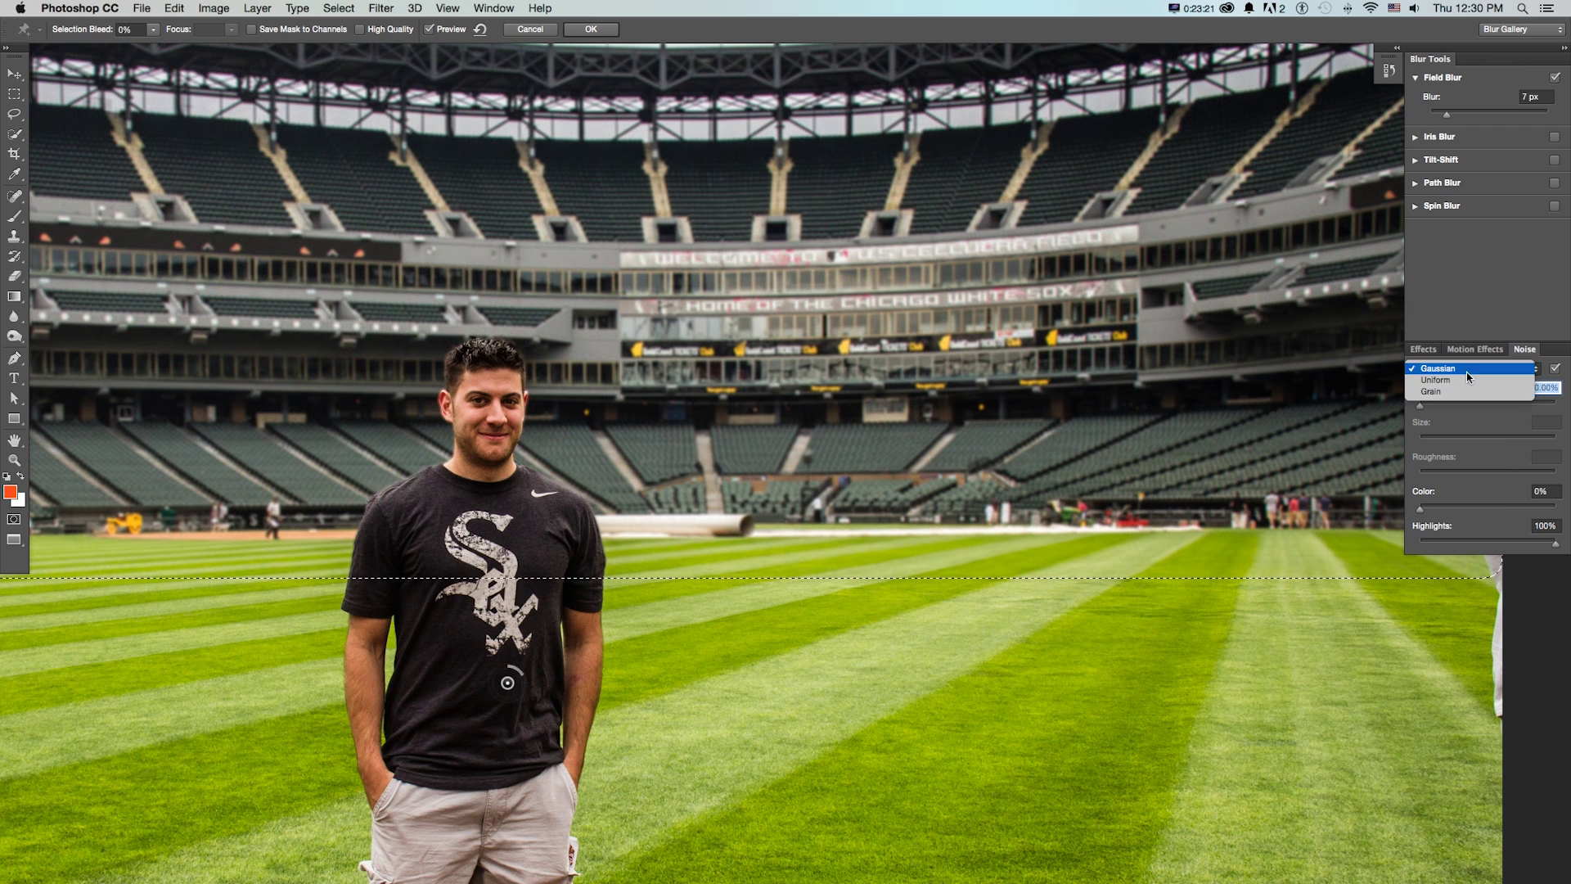
pyautogui.click(1465, 379)
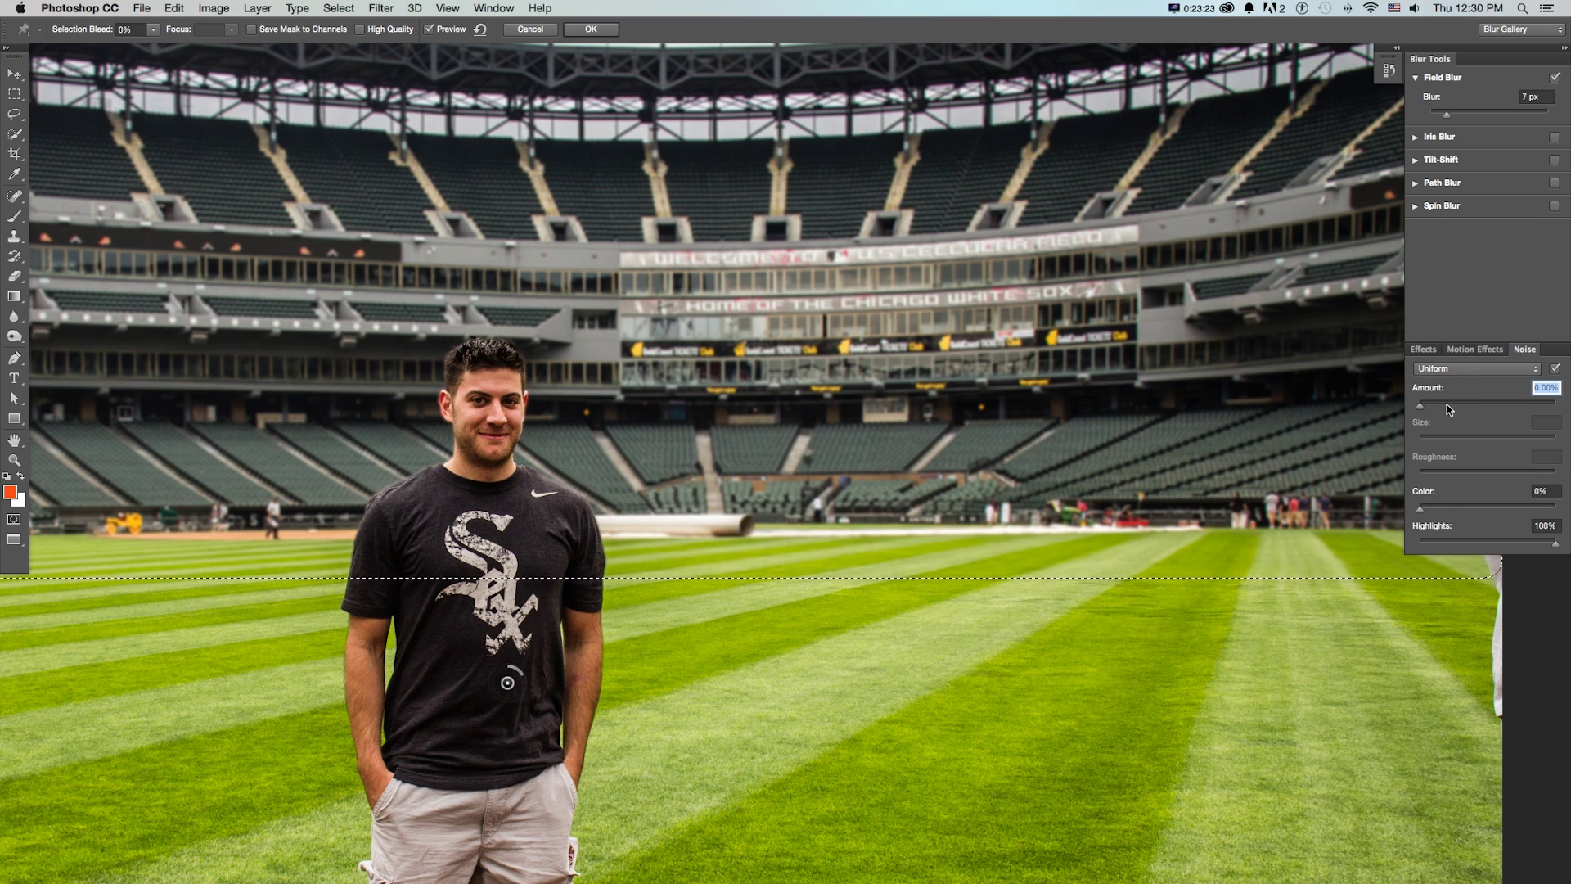
pyautogui.moveTo(1449, 407); pyautogui.dragTo(1447, 405)
pyautogui.press('super+minus')
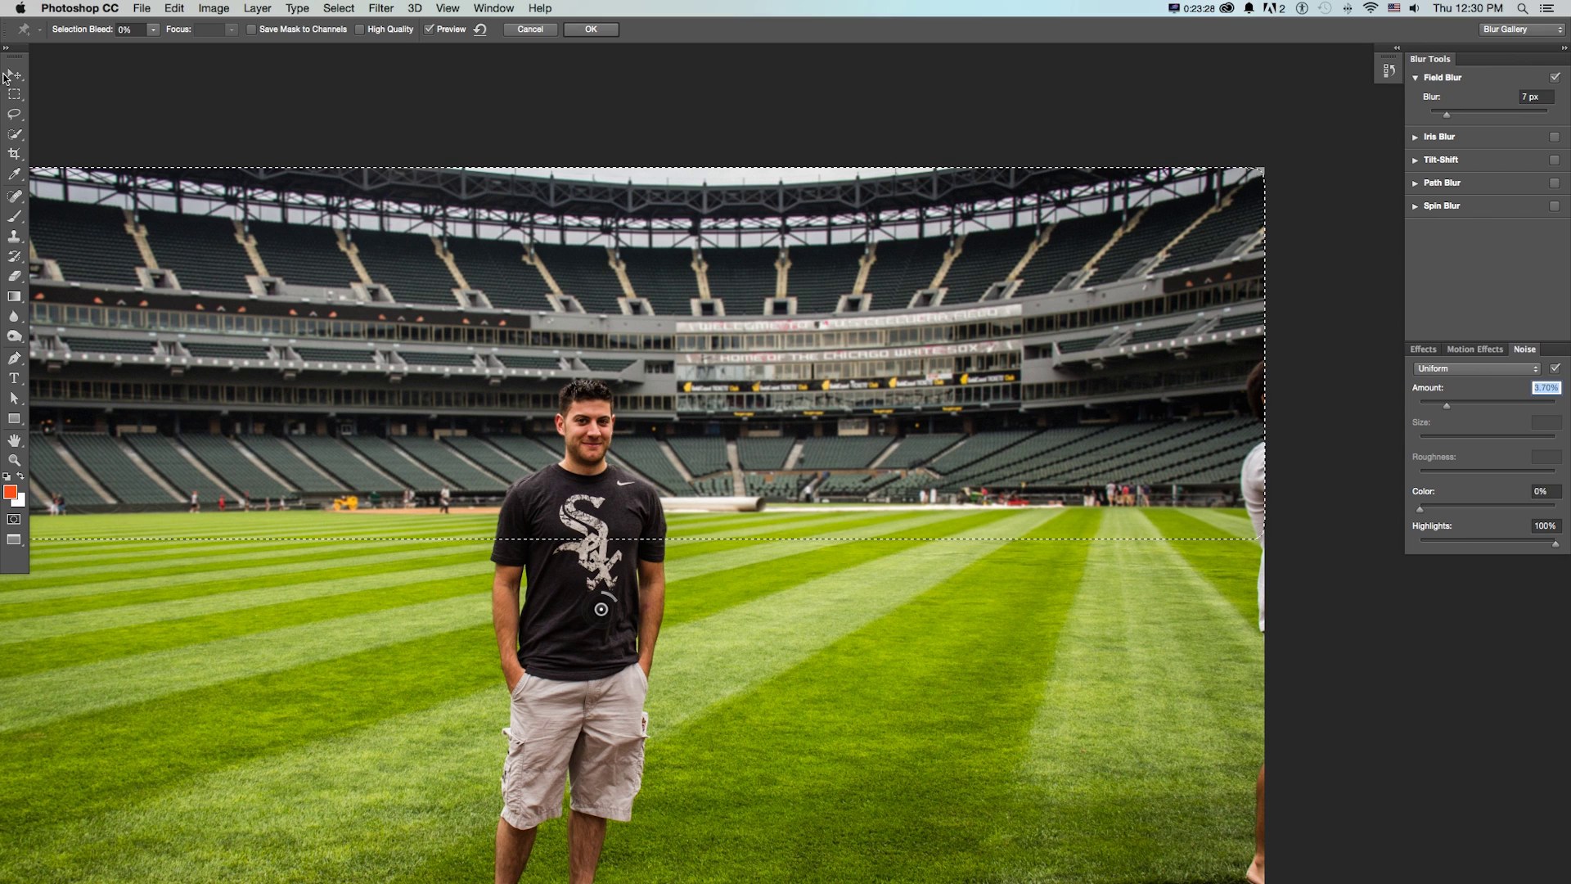
pyautogui.click(18, 82)
# Confirm the field blur, then load the cut-out man's outline on Layer 2 as a selection
pyautogui.click(902, 299)
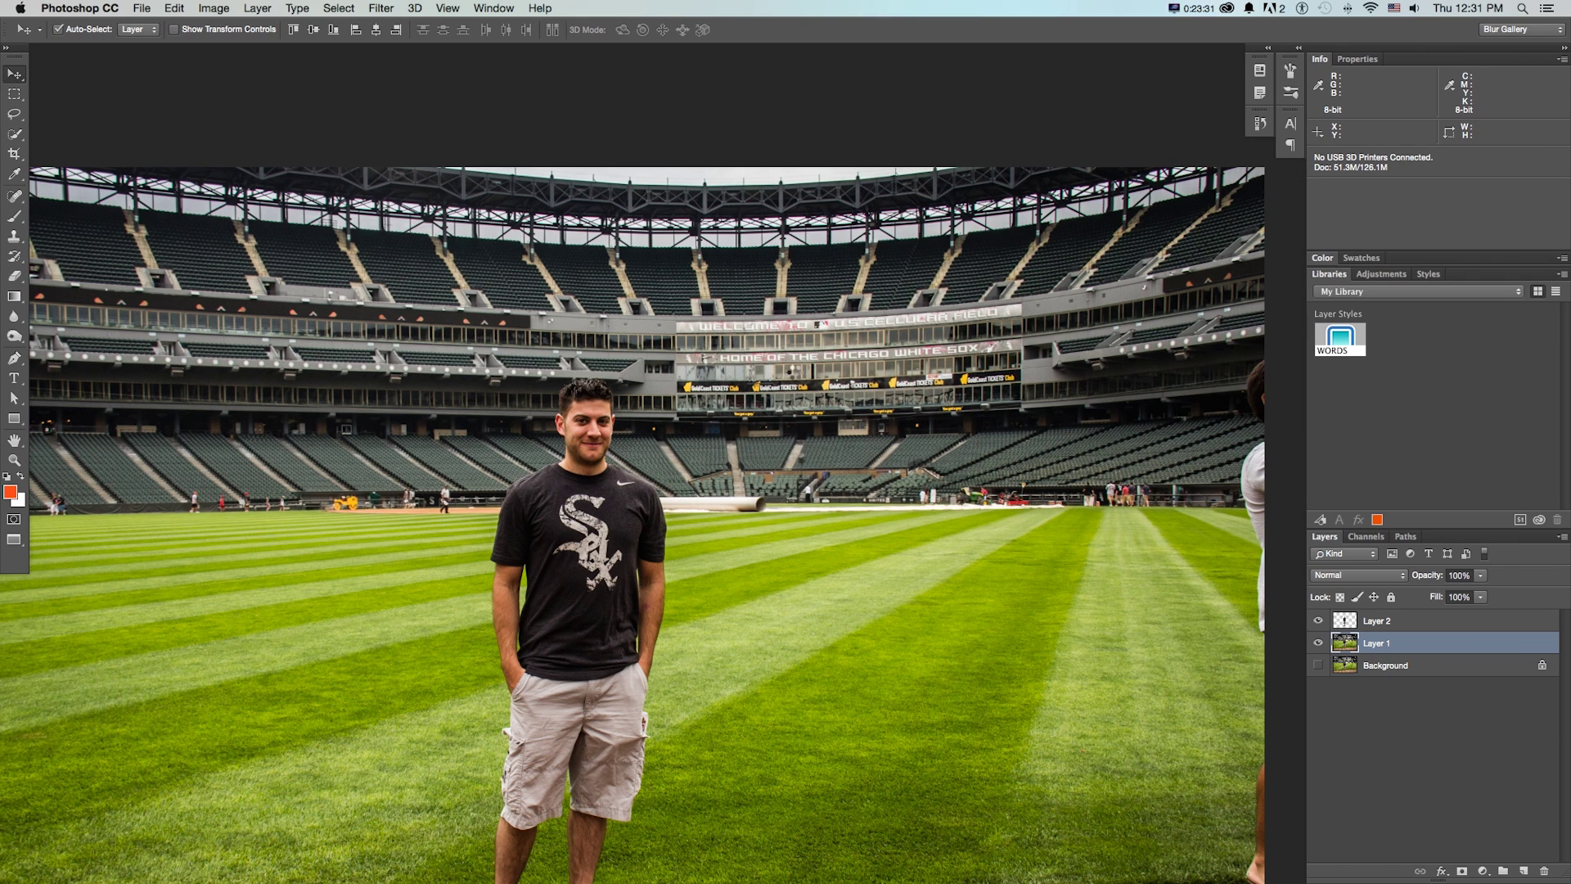
pyautogui.scroll(-3, 807, 366)
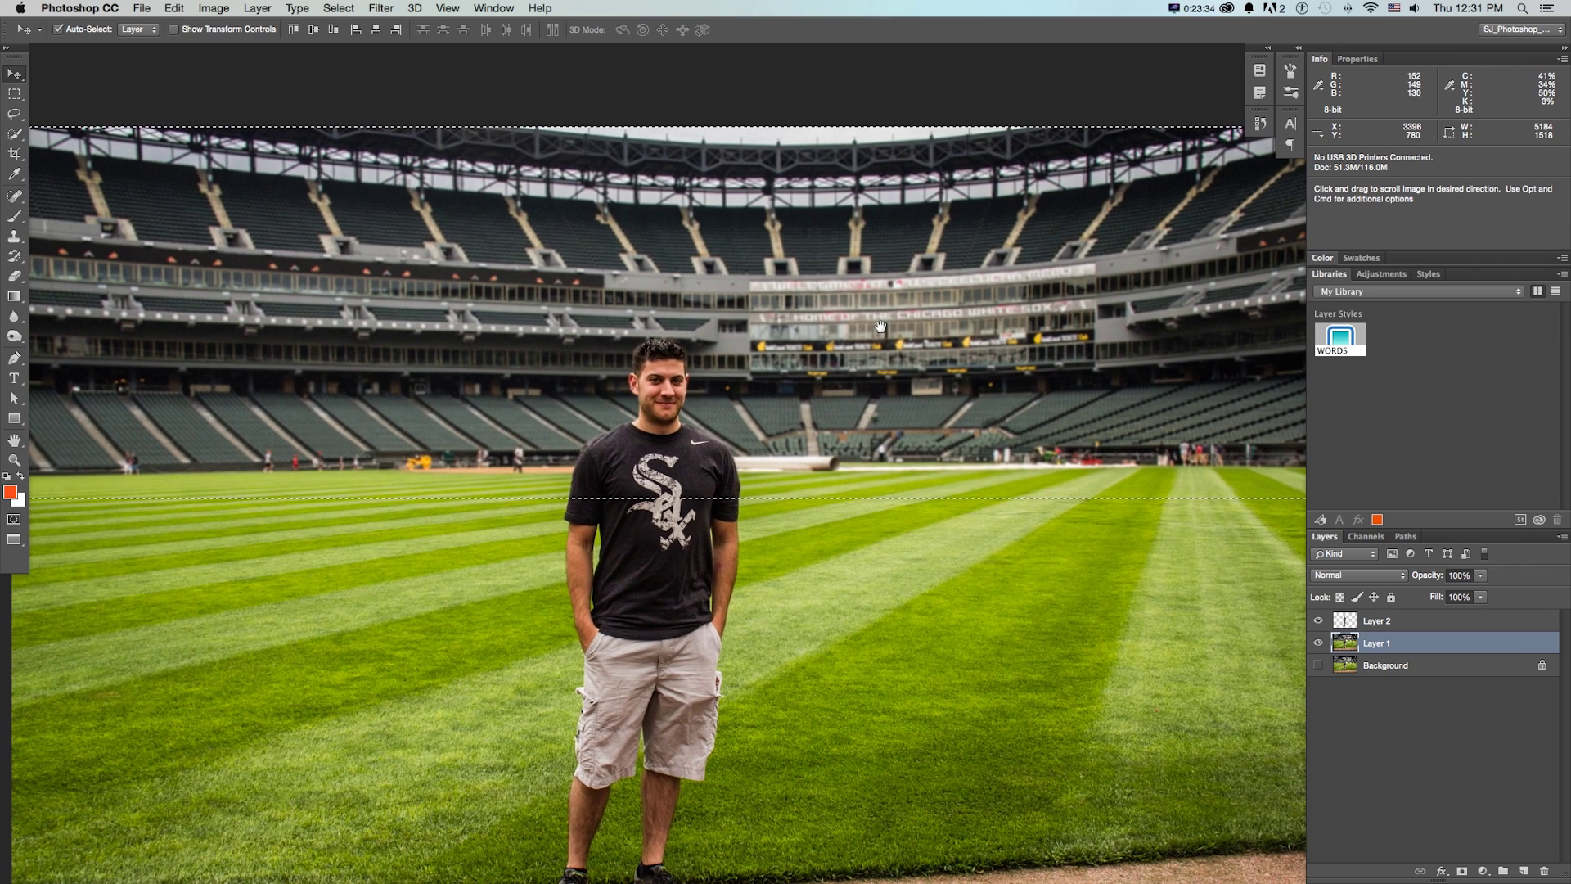
pyautogui.scroll(-3, 876, 383)
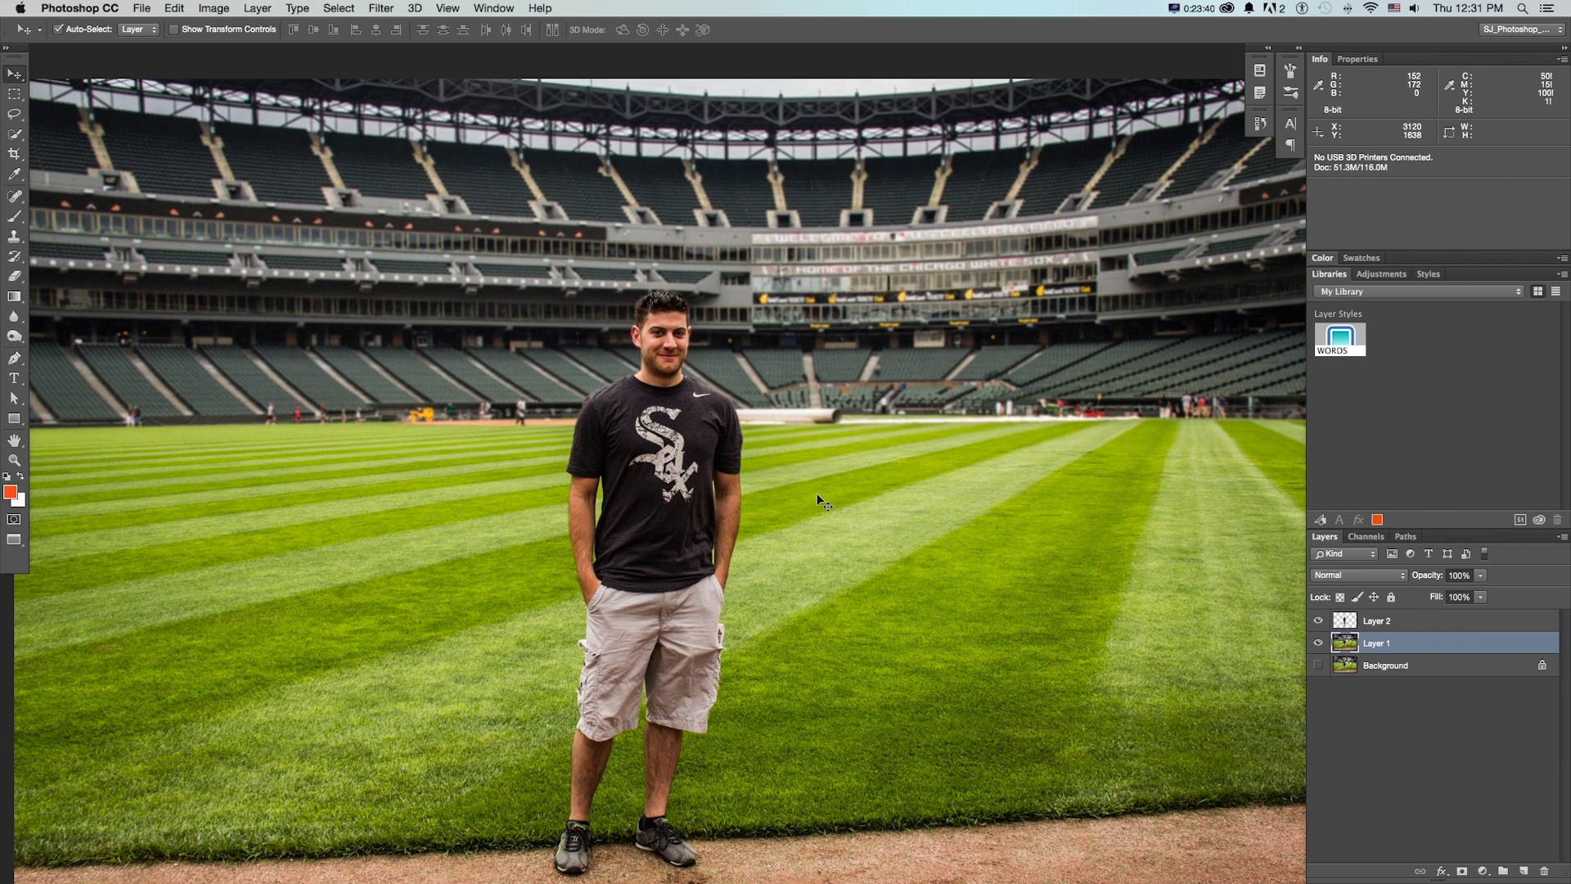
pyautogui.click(1330, 625)
pyautogui.keyDown('alt'); pyautogui.click(1318, 620); pyautogui.keyUp('alt')
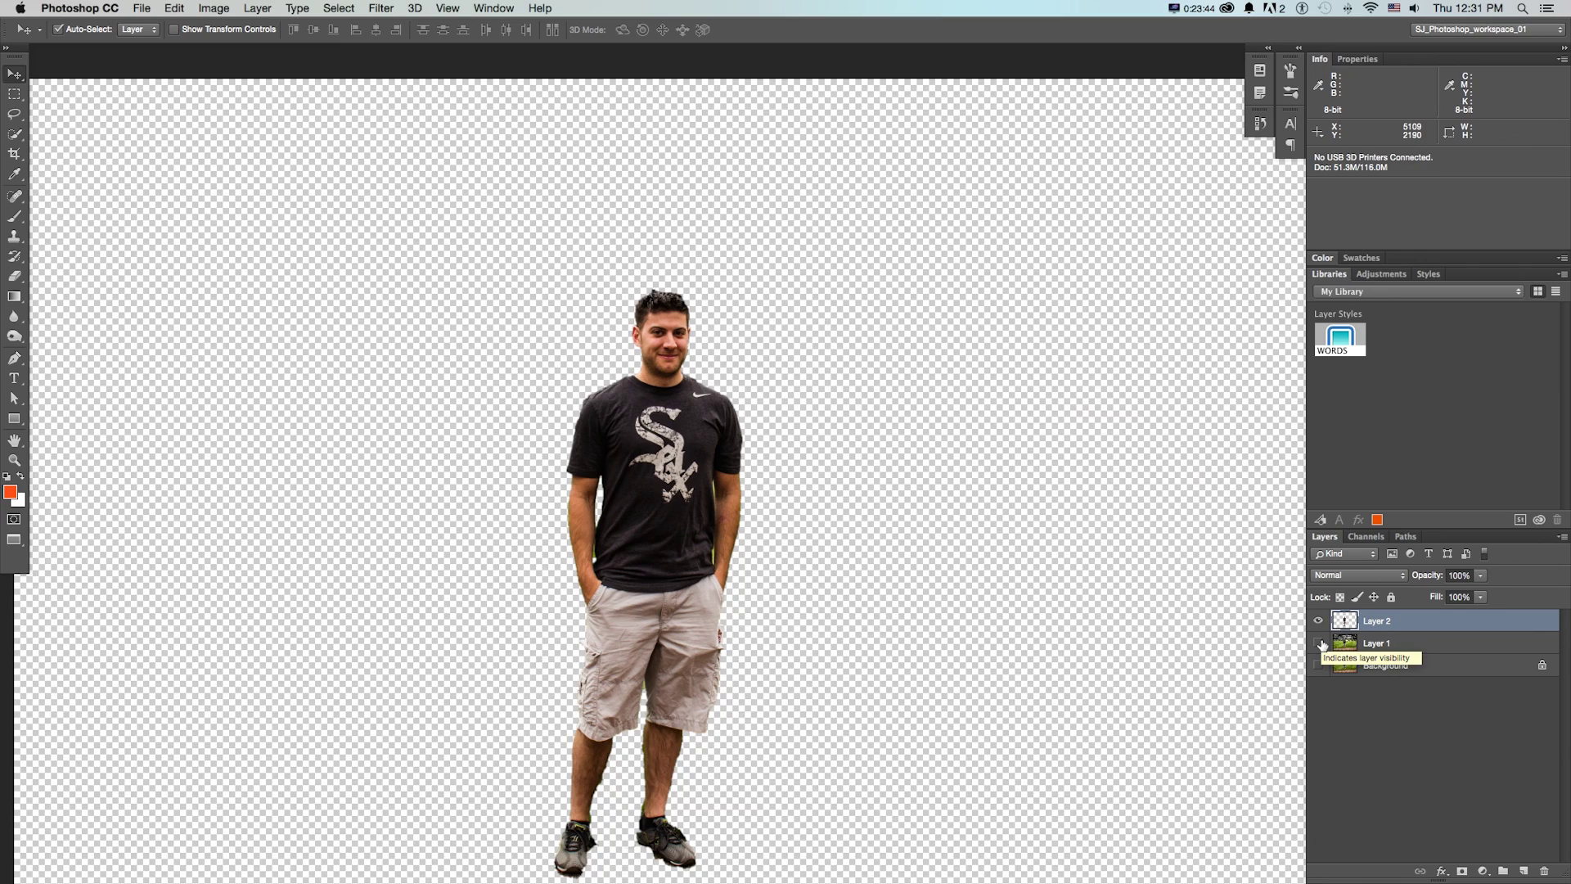
pyautogui.keyDown('alt'); pyautogui.click(1318, 620); pyautogui.keyUp('alt')
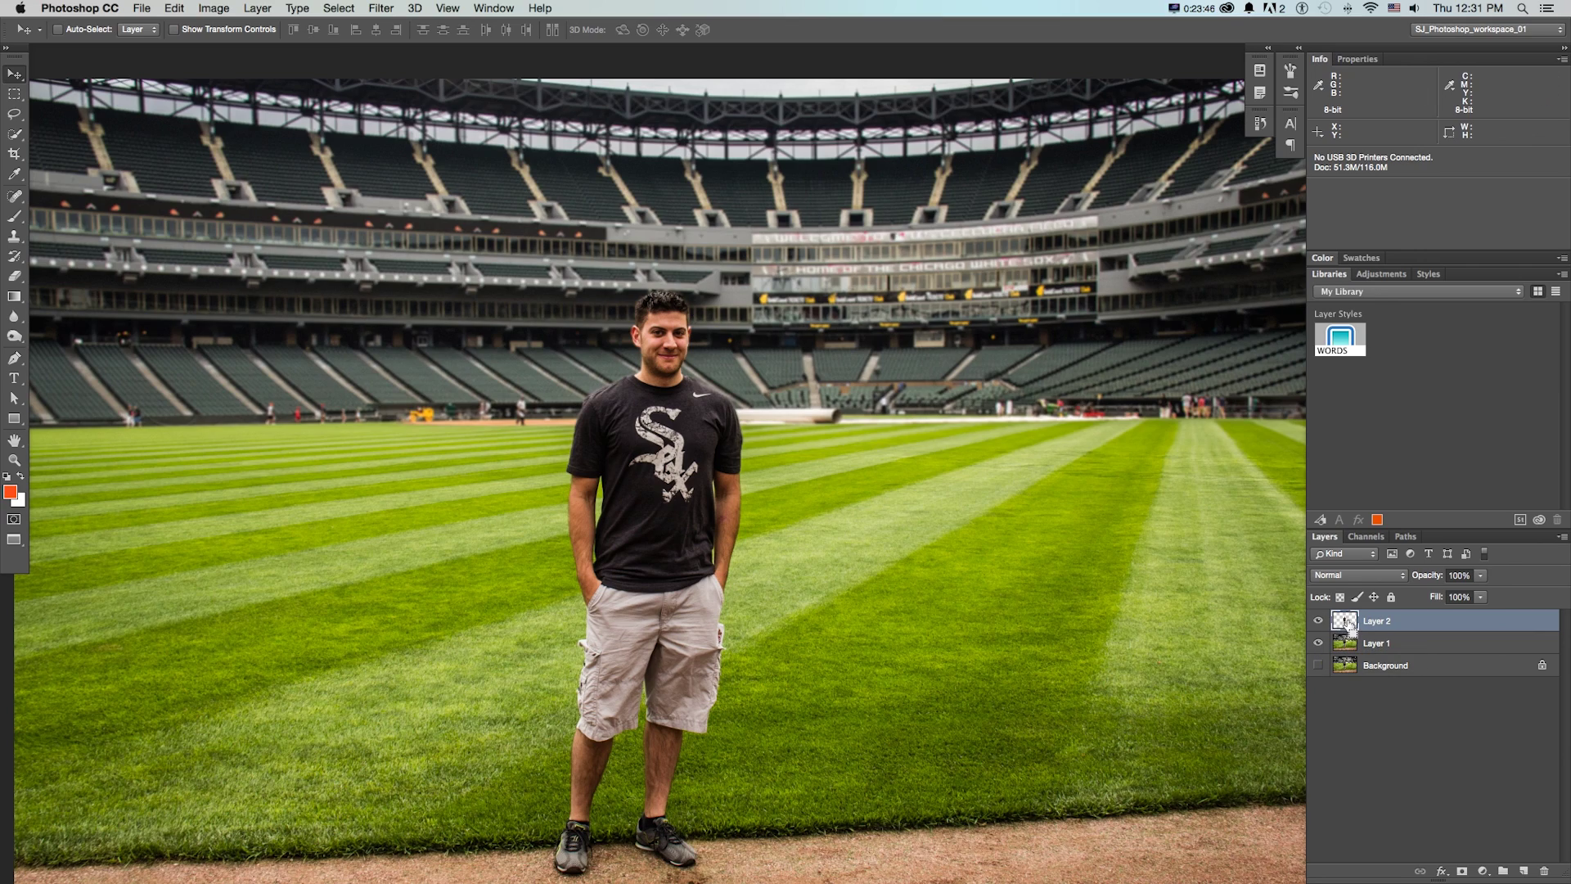
pyautogui.keyDown('super'); pyautogui.click(1344, 620); pyautogui.keyUp('super')
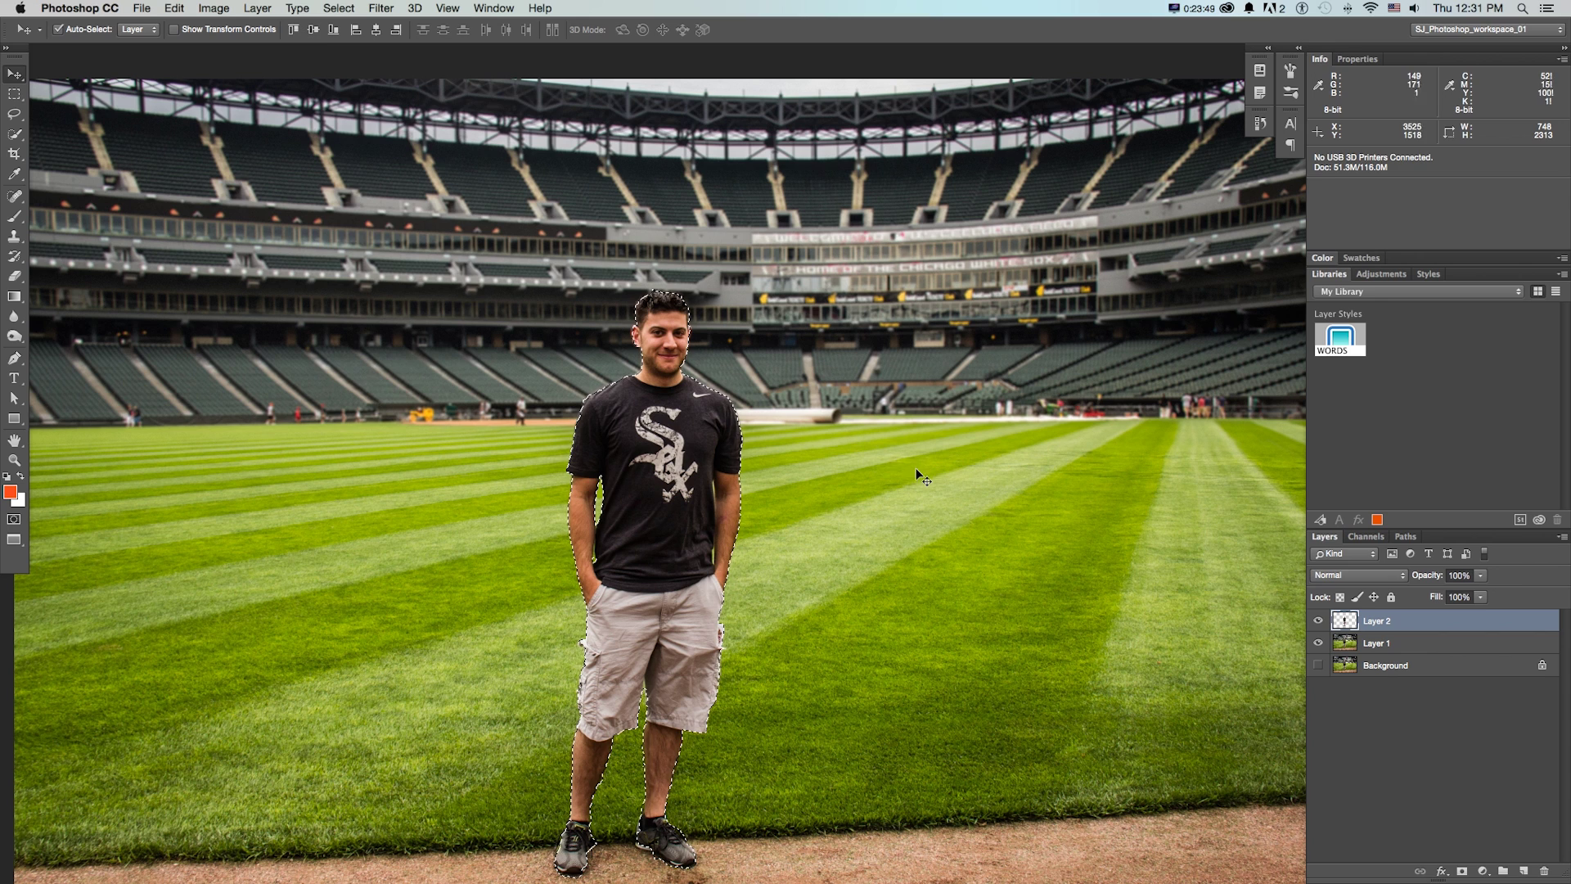
# Turn the selection into an 8-pixel border with Select > Modify > Border
pyautogui.click(355, 10)
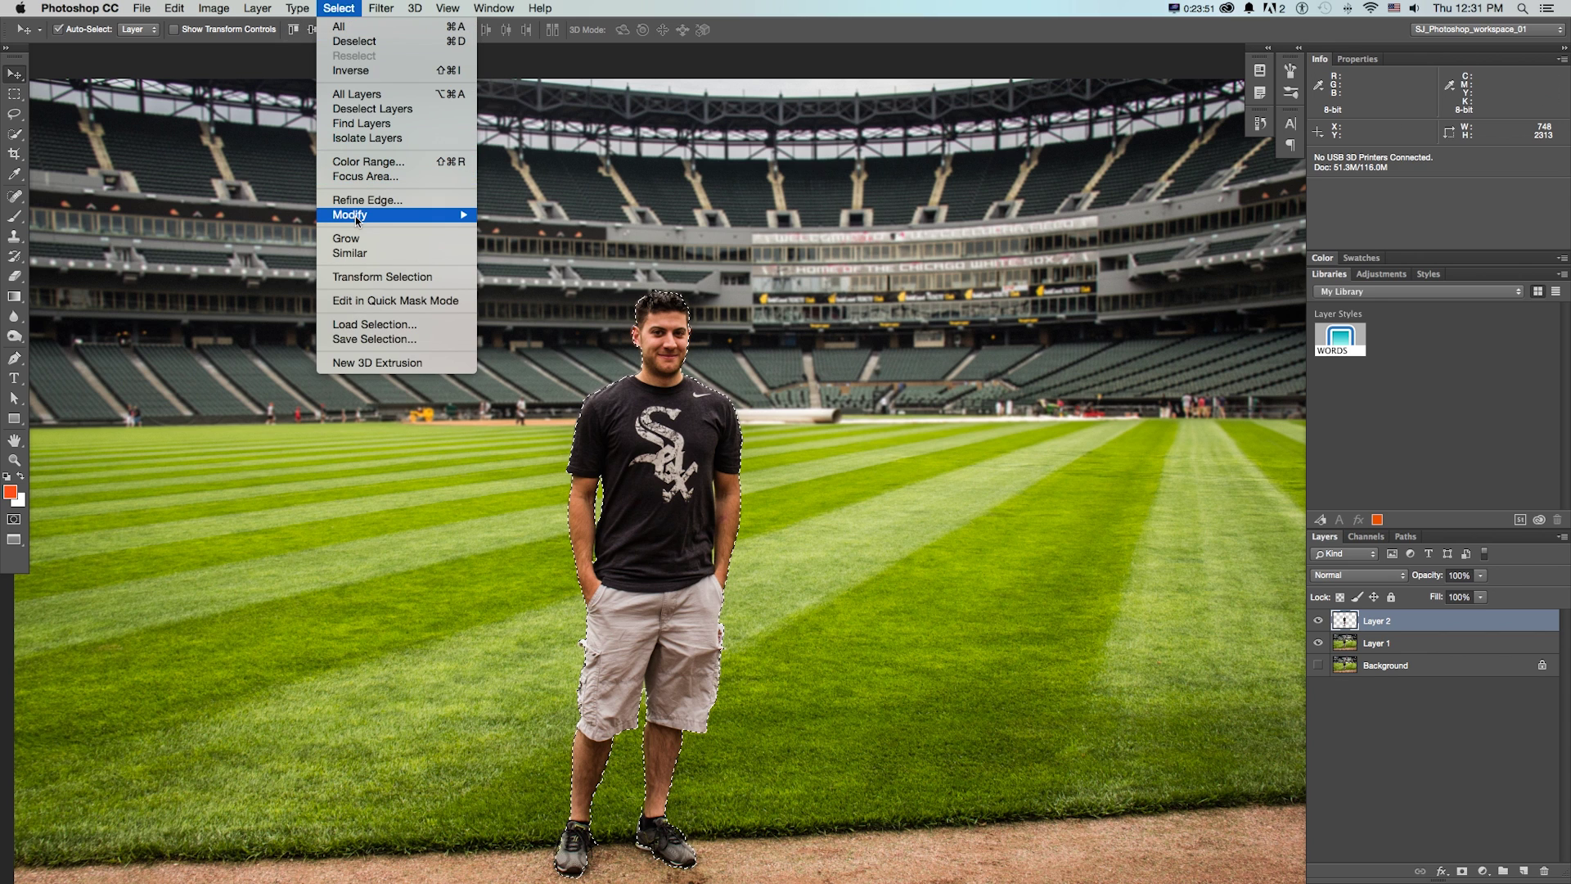
pyautogui.moveTo(360, 216)
pyautogui.click(571, 222)
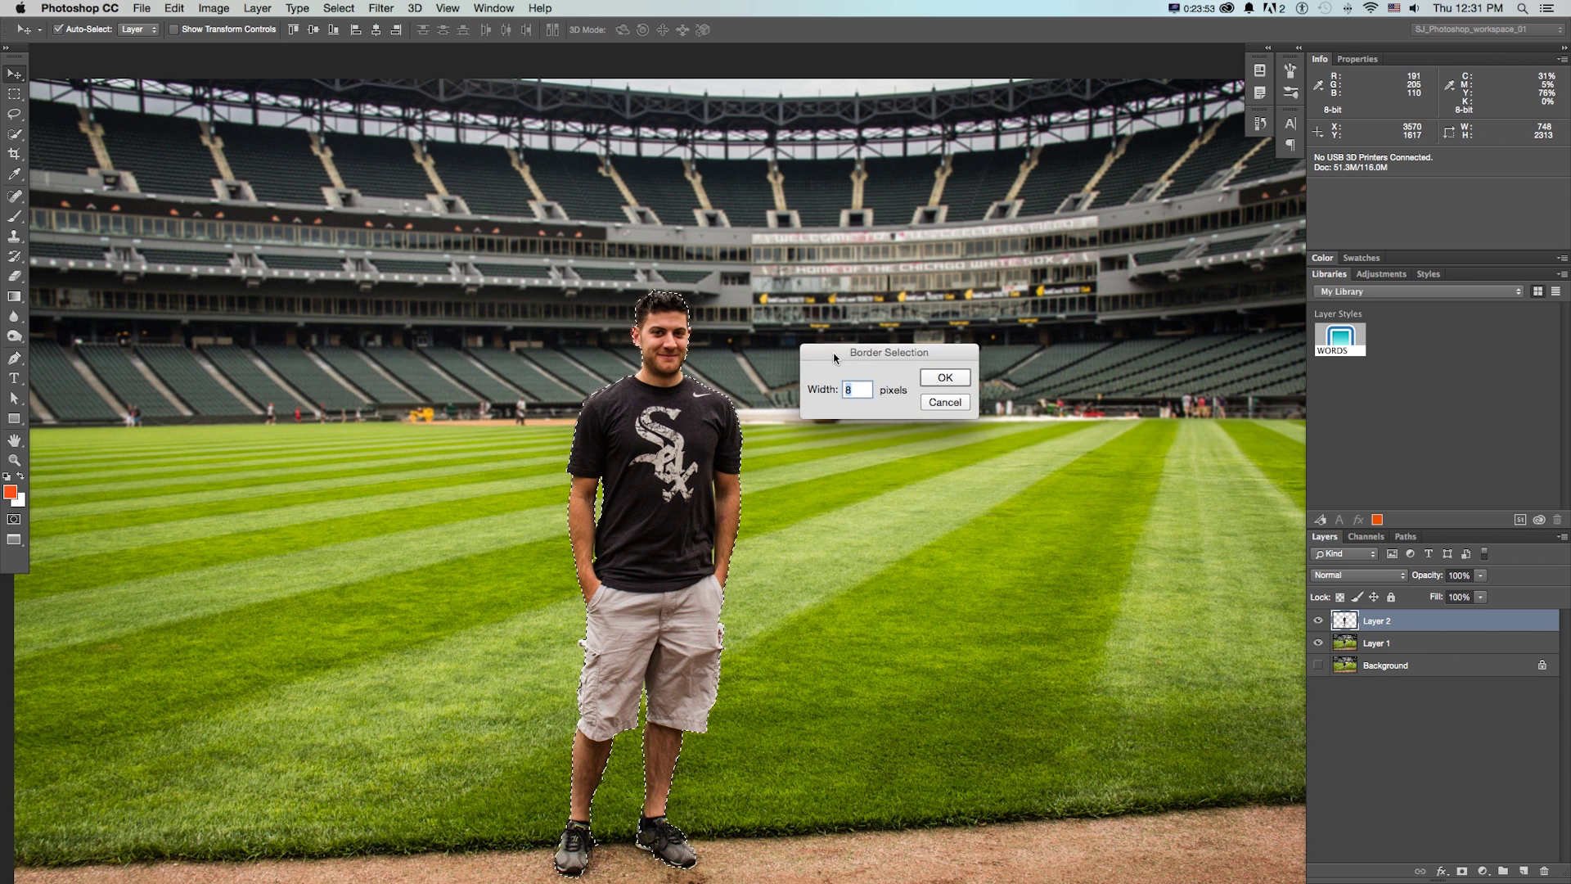
pyautogui.click(848, 387)
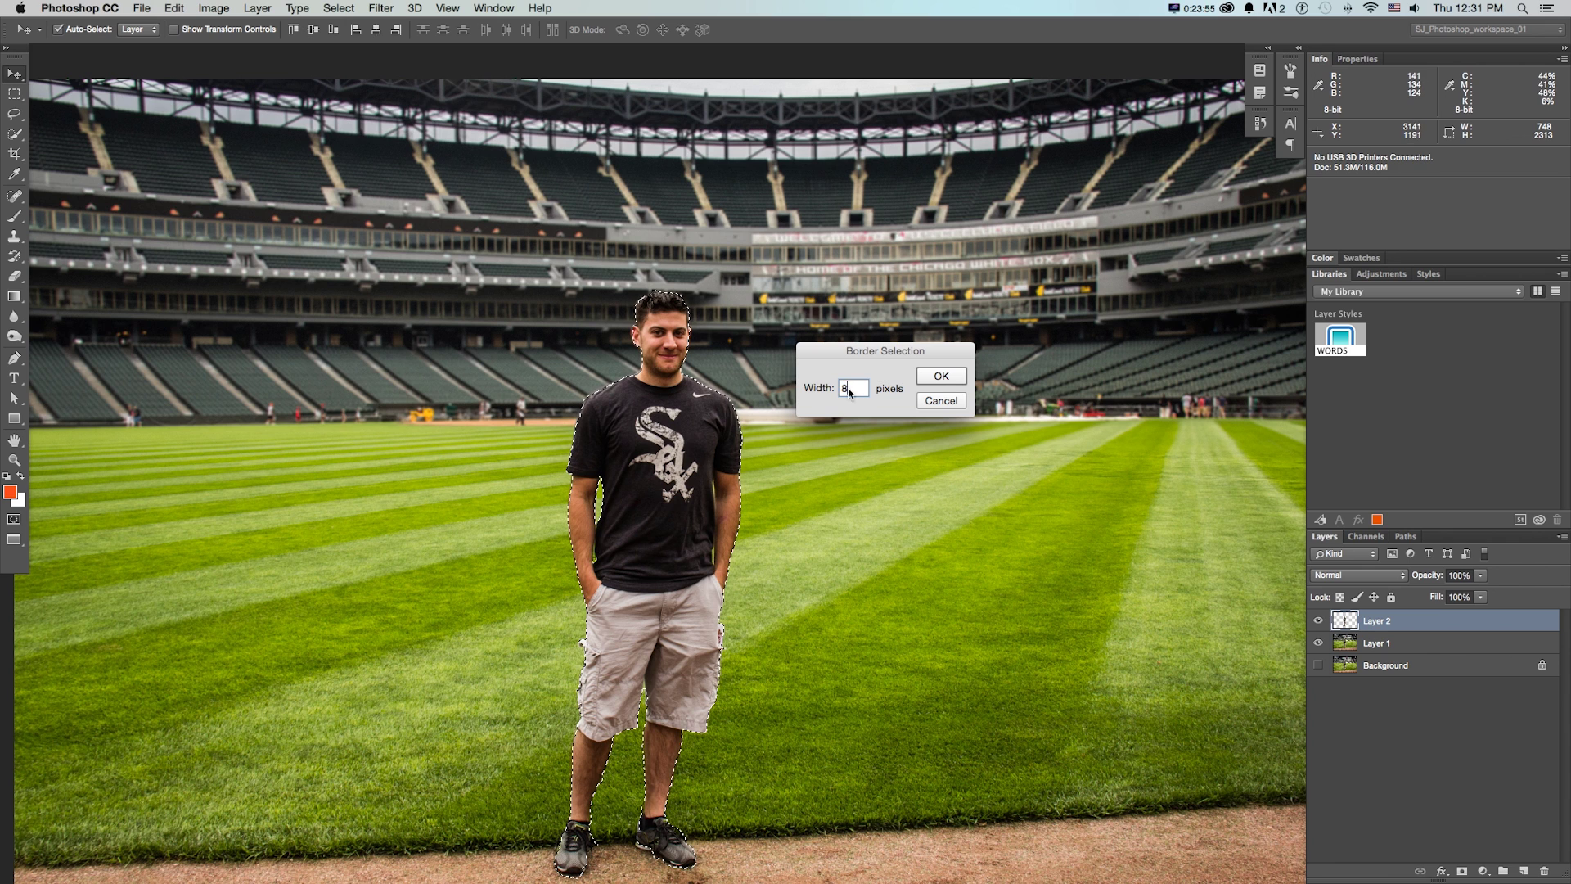
pyautogui.click(941, 376)
# Zoom in on the man, blur the border band, hide the selection and zoom out
pyautogui.press('z')
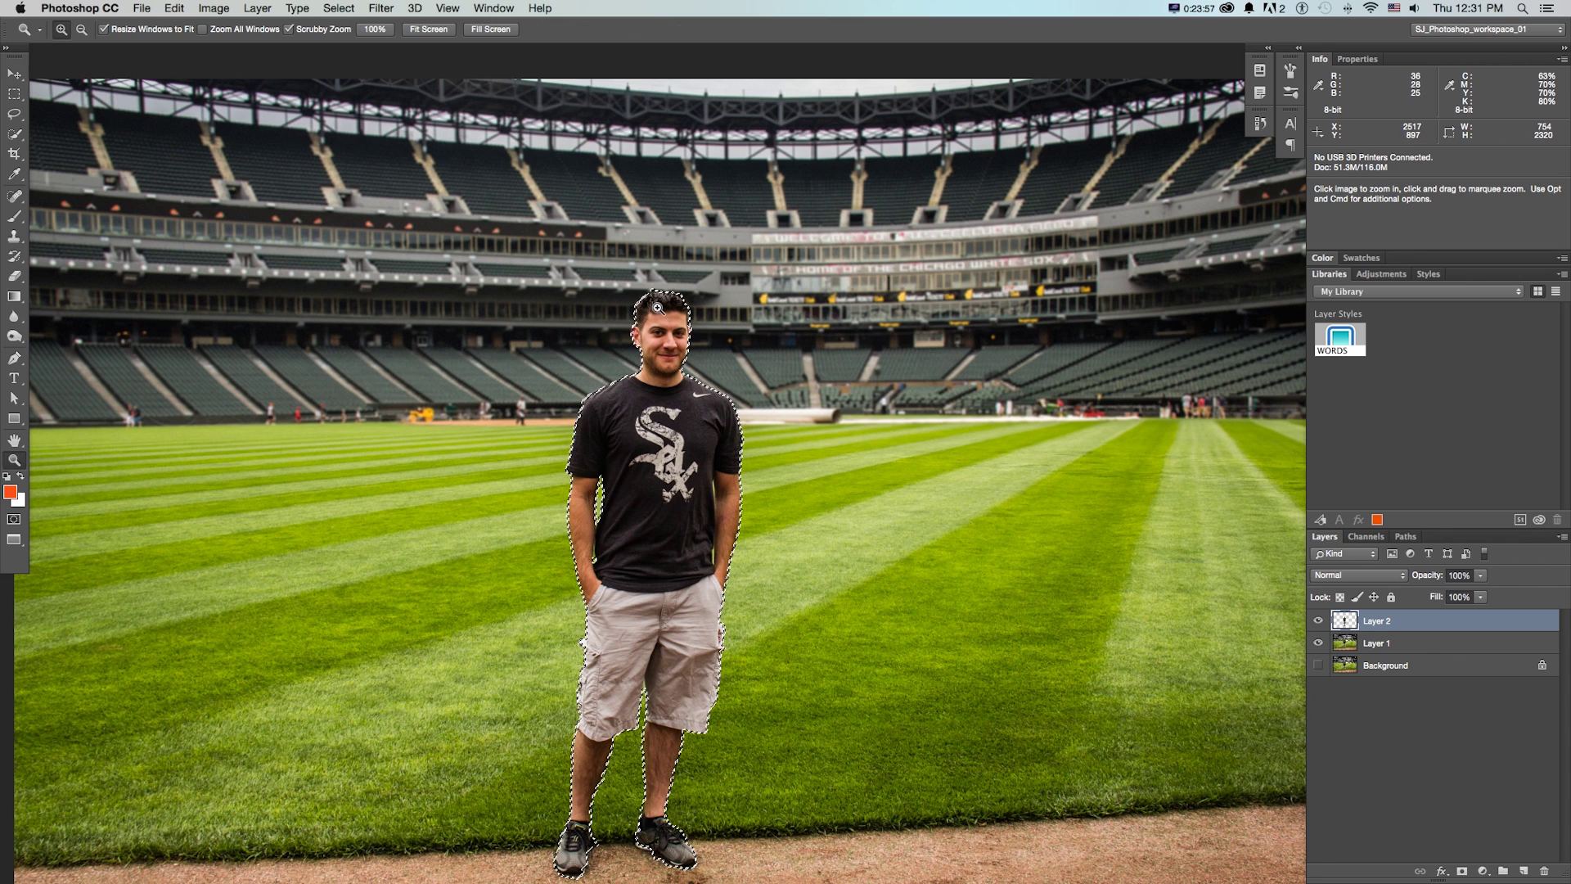
pyautogui.click(646, 299)
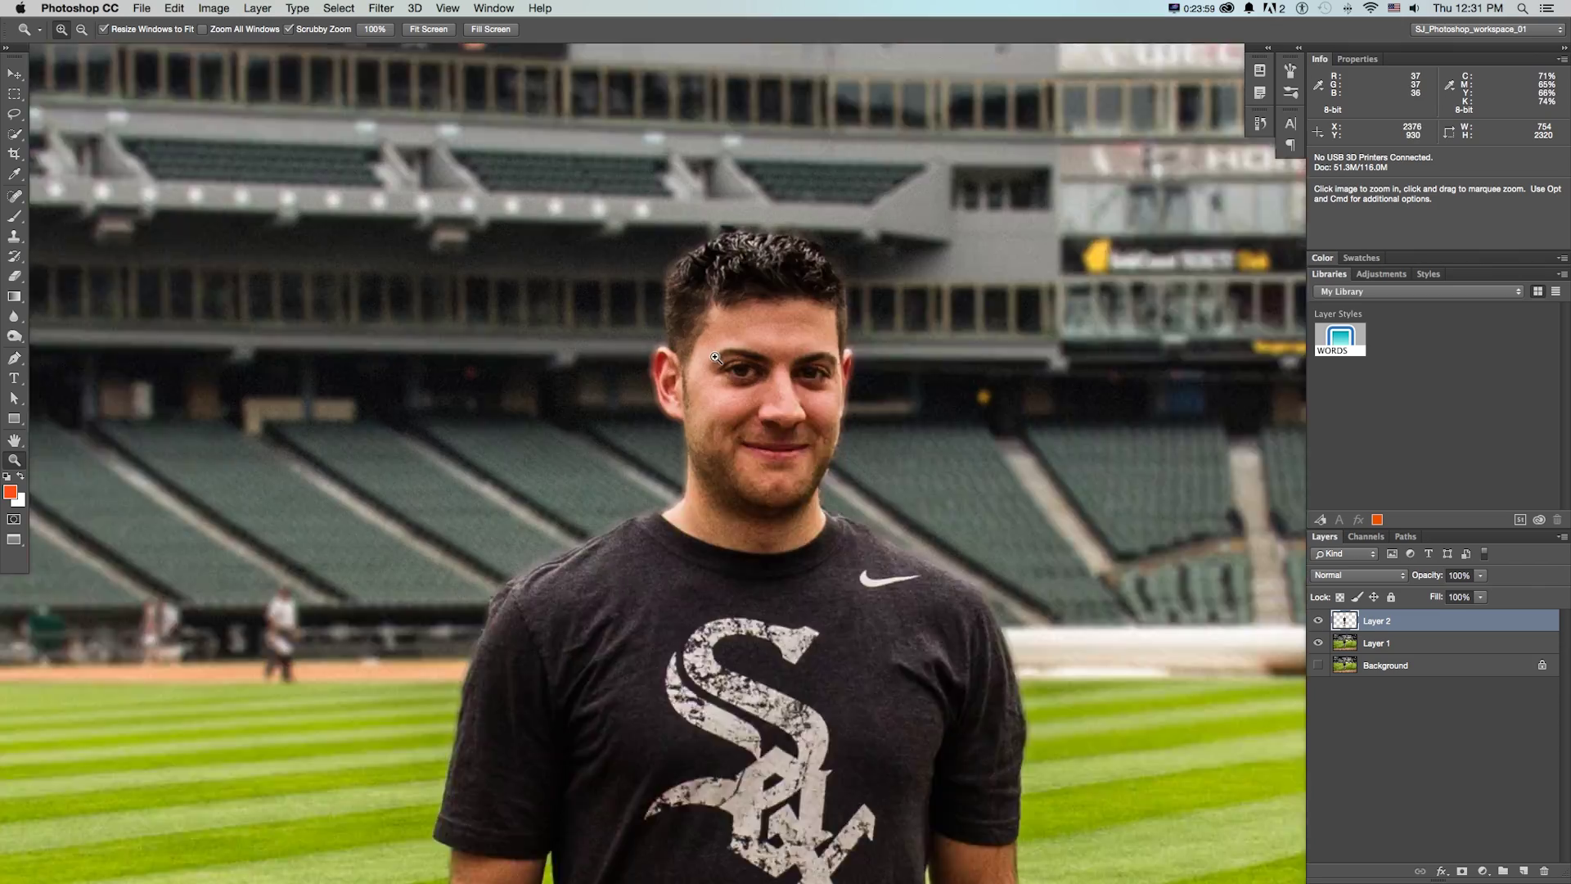
pyautogui.click(644, 328)
pyautogui.click(382, 8)
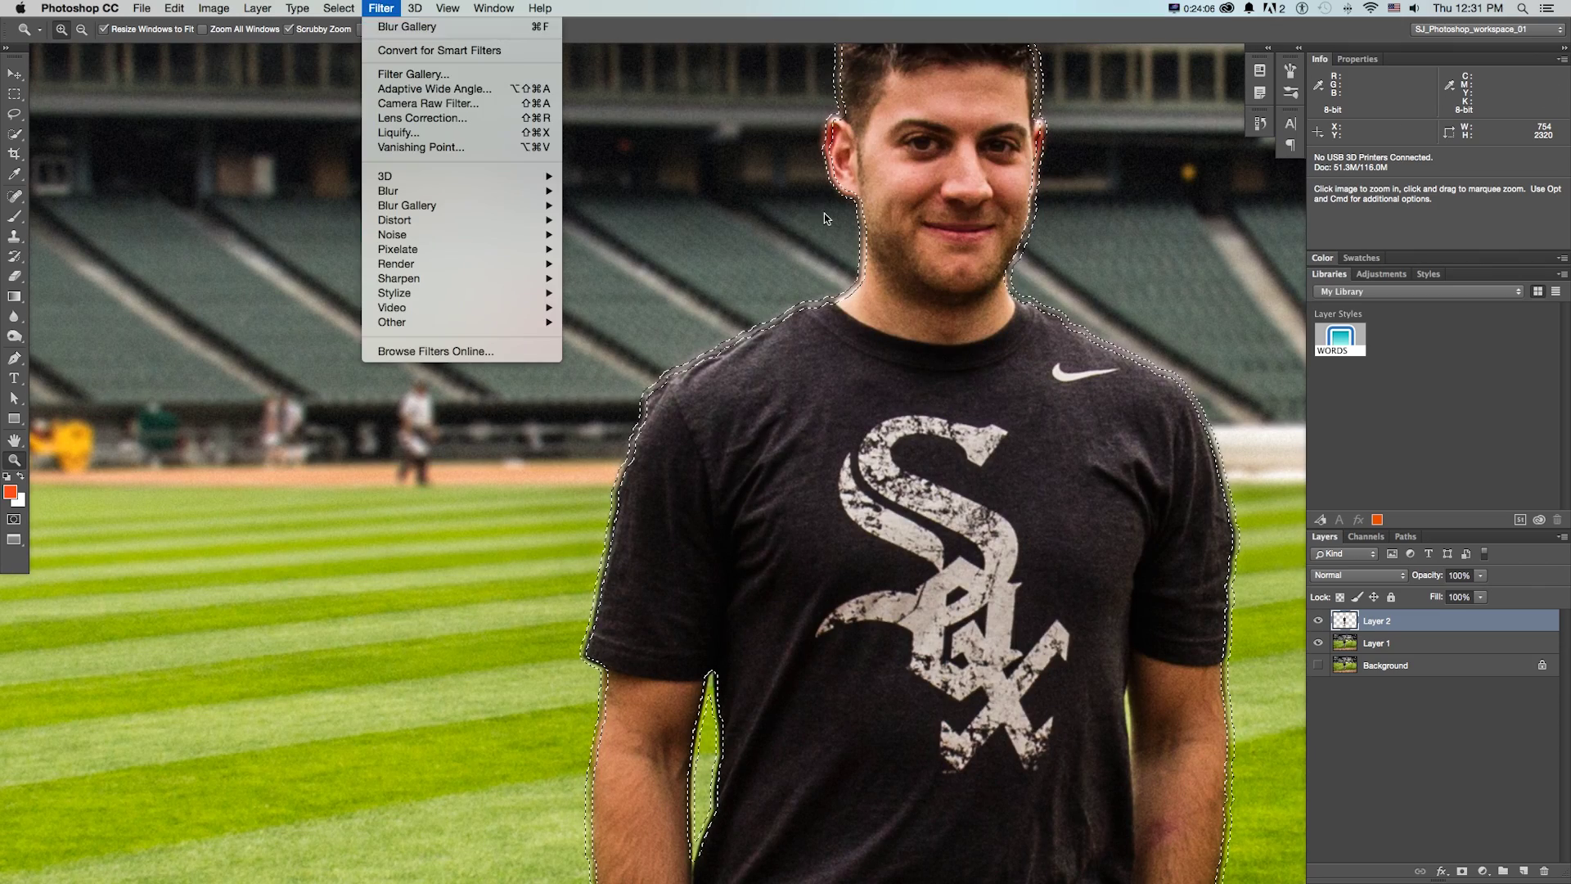
pyautogui.click(438, 31)
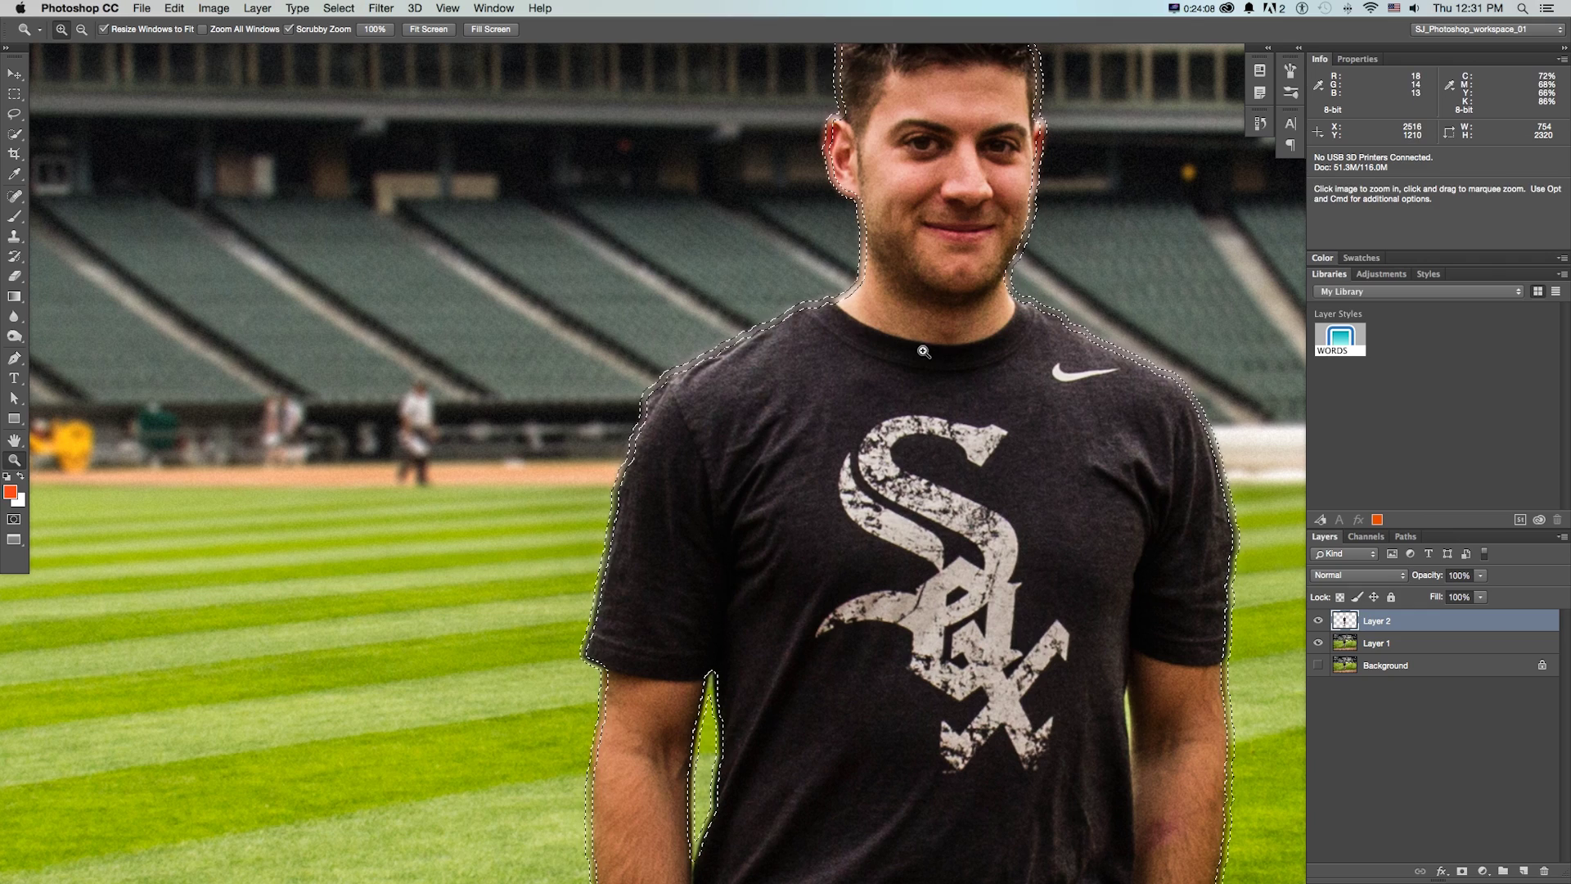
pyautogui.press('super+h')
pyautogui.press('super+minus')
pyautogui.press('super+minus')
pyautogui.press('super+minus')
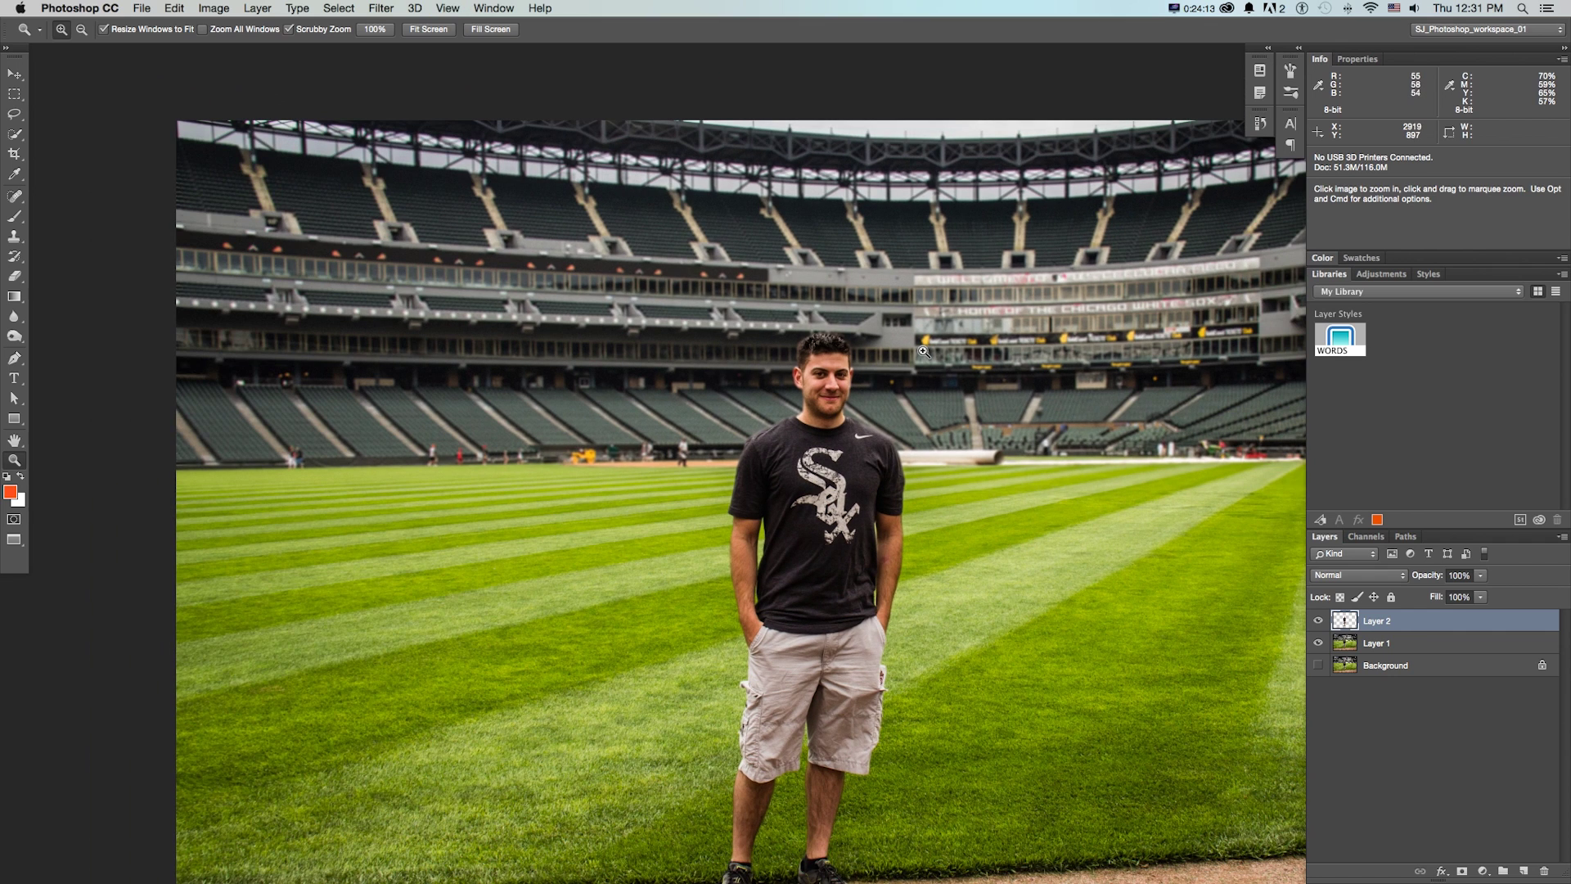
# Open the History panel, step back to the rectangular marquee state and deselect
pyautogui.click(1269, 51)
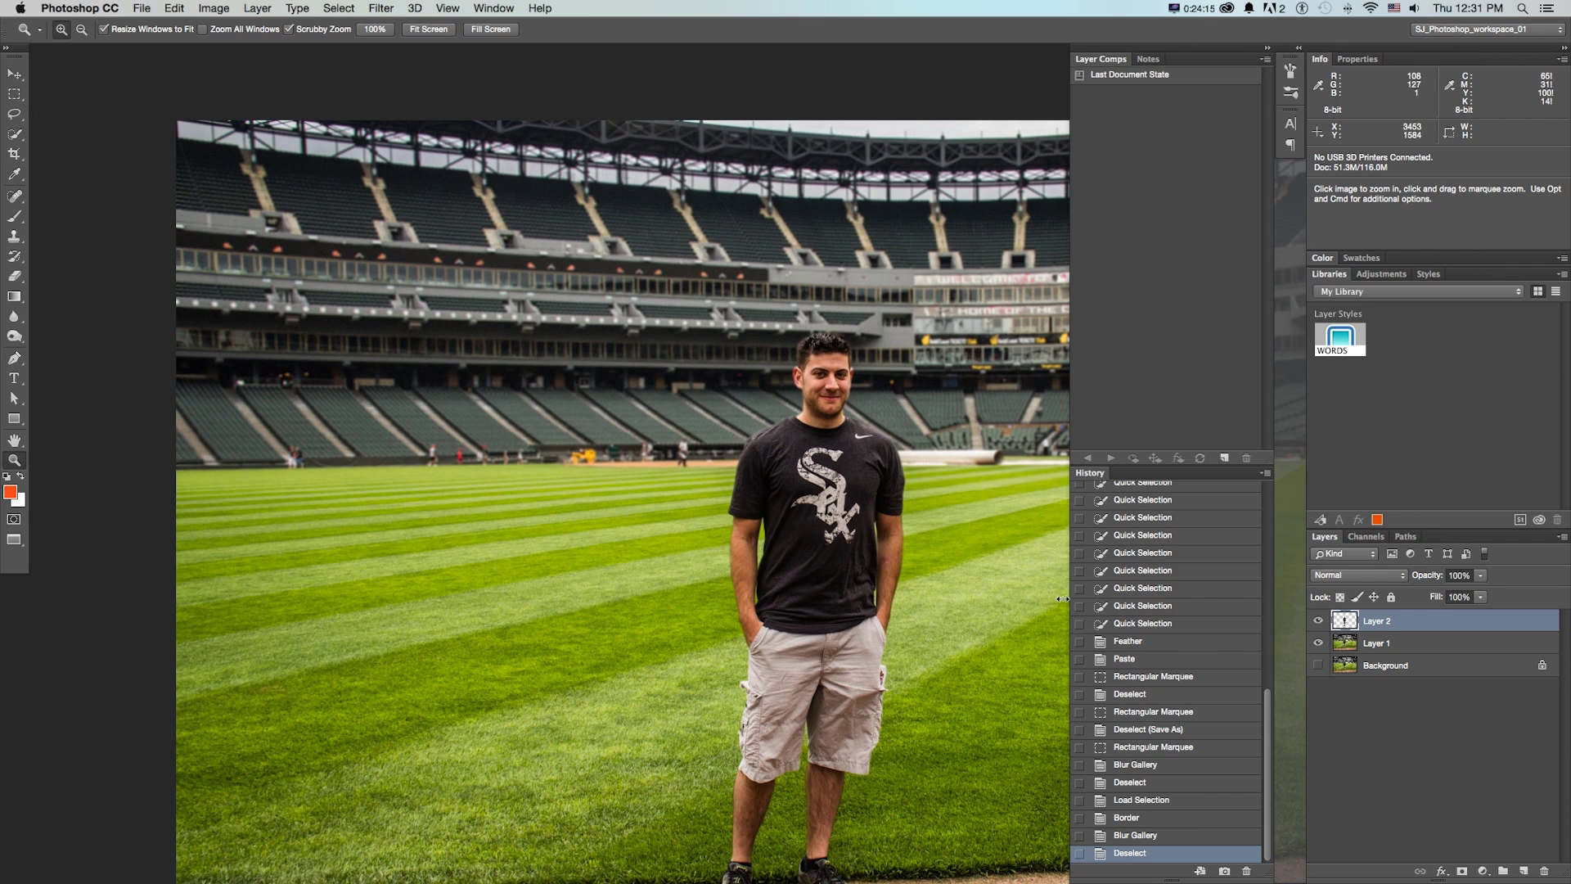
pyautogui.click(1133, 746)
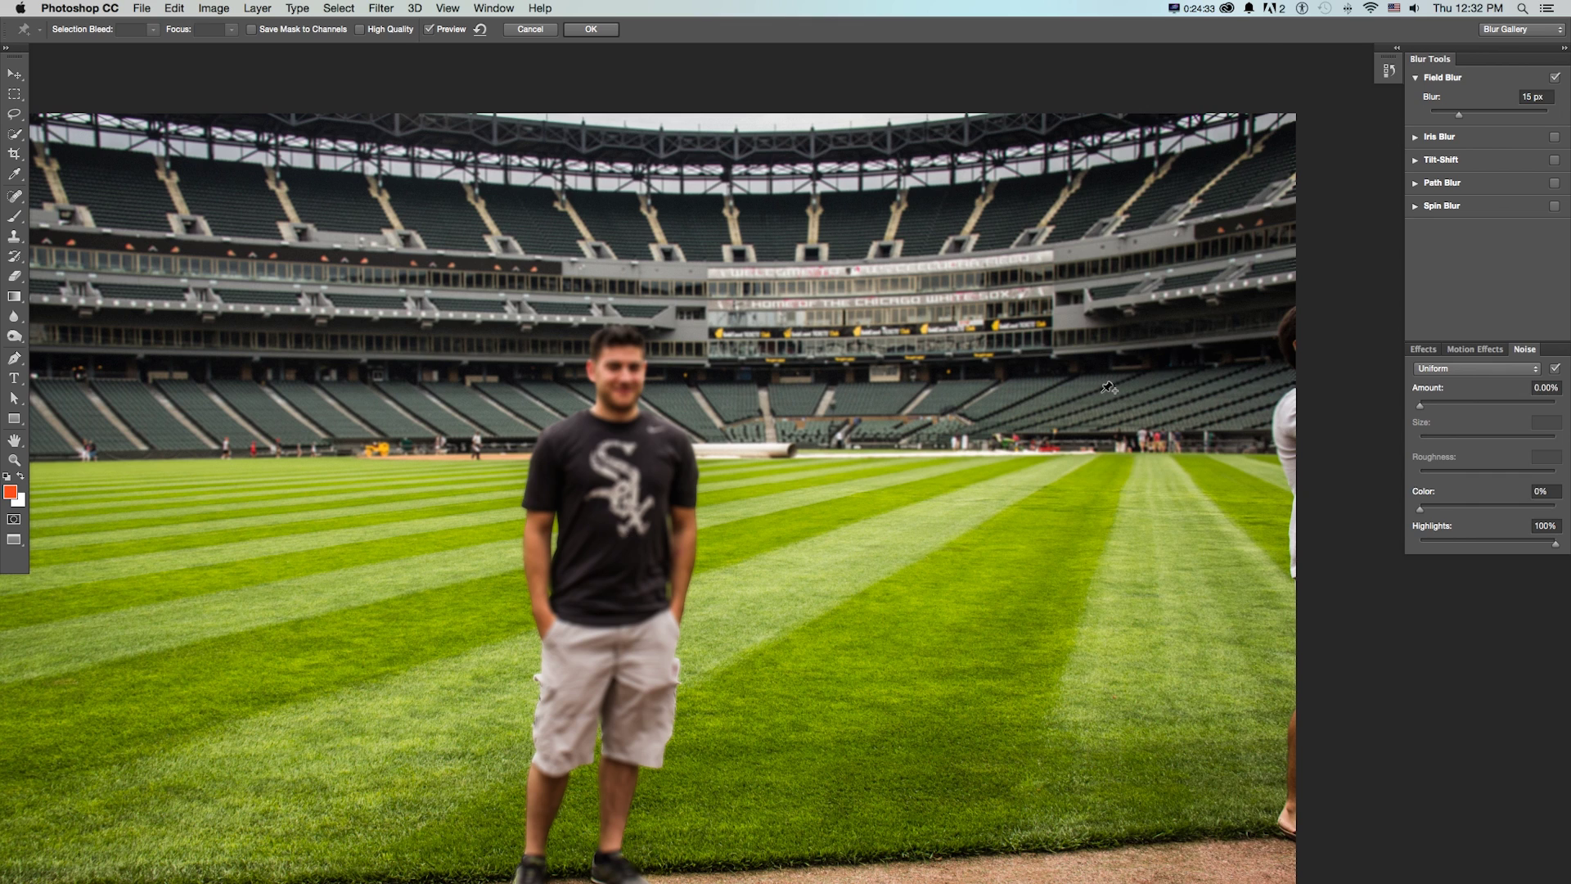
pyautogui.press('super+d')
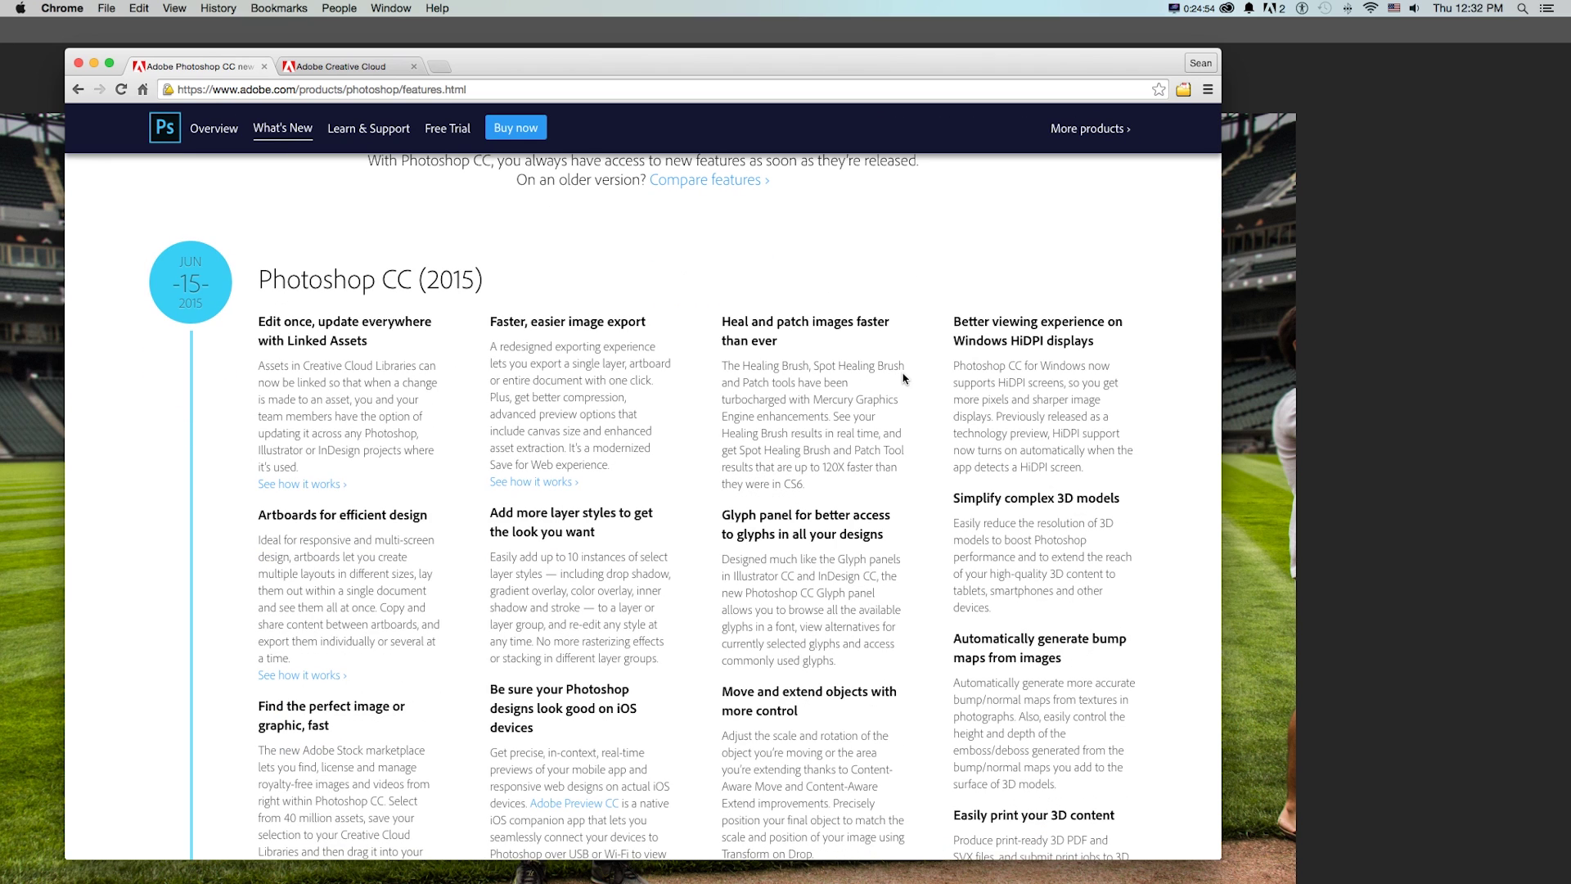
# Scroll down the Photoshop CC 2015 What's New page and nudge the browser window right
pyautogui.scroll(-2, 904, 378)
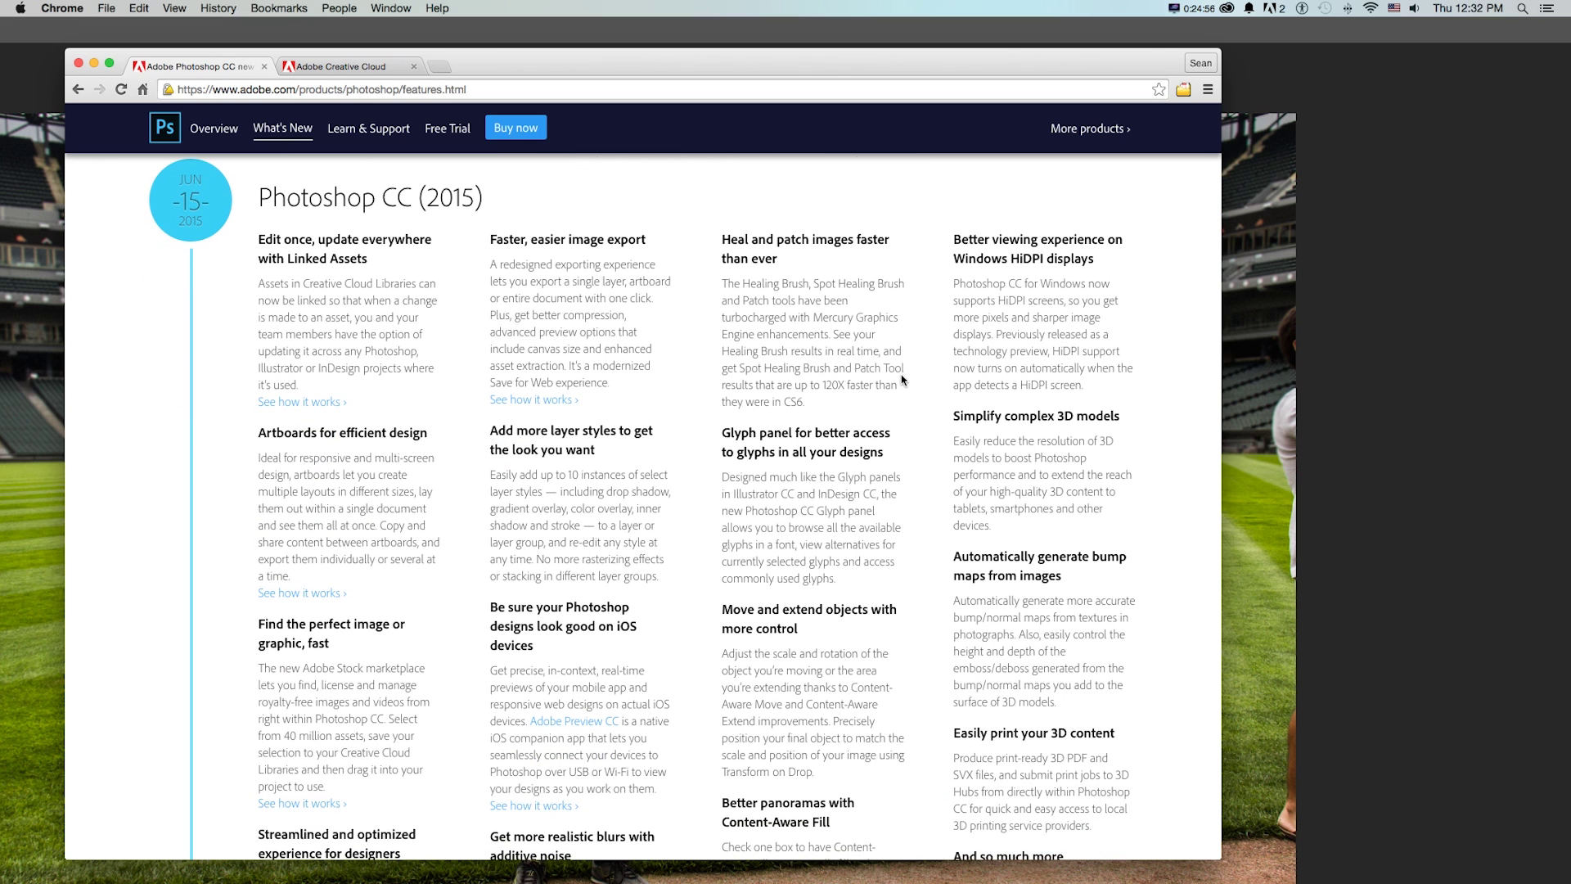
pyautogui.moveTo(795, 67); pyautogui.dragTo(838, 70)
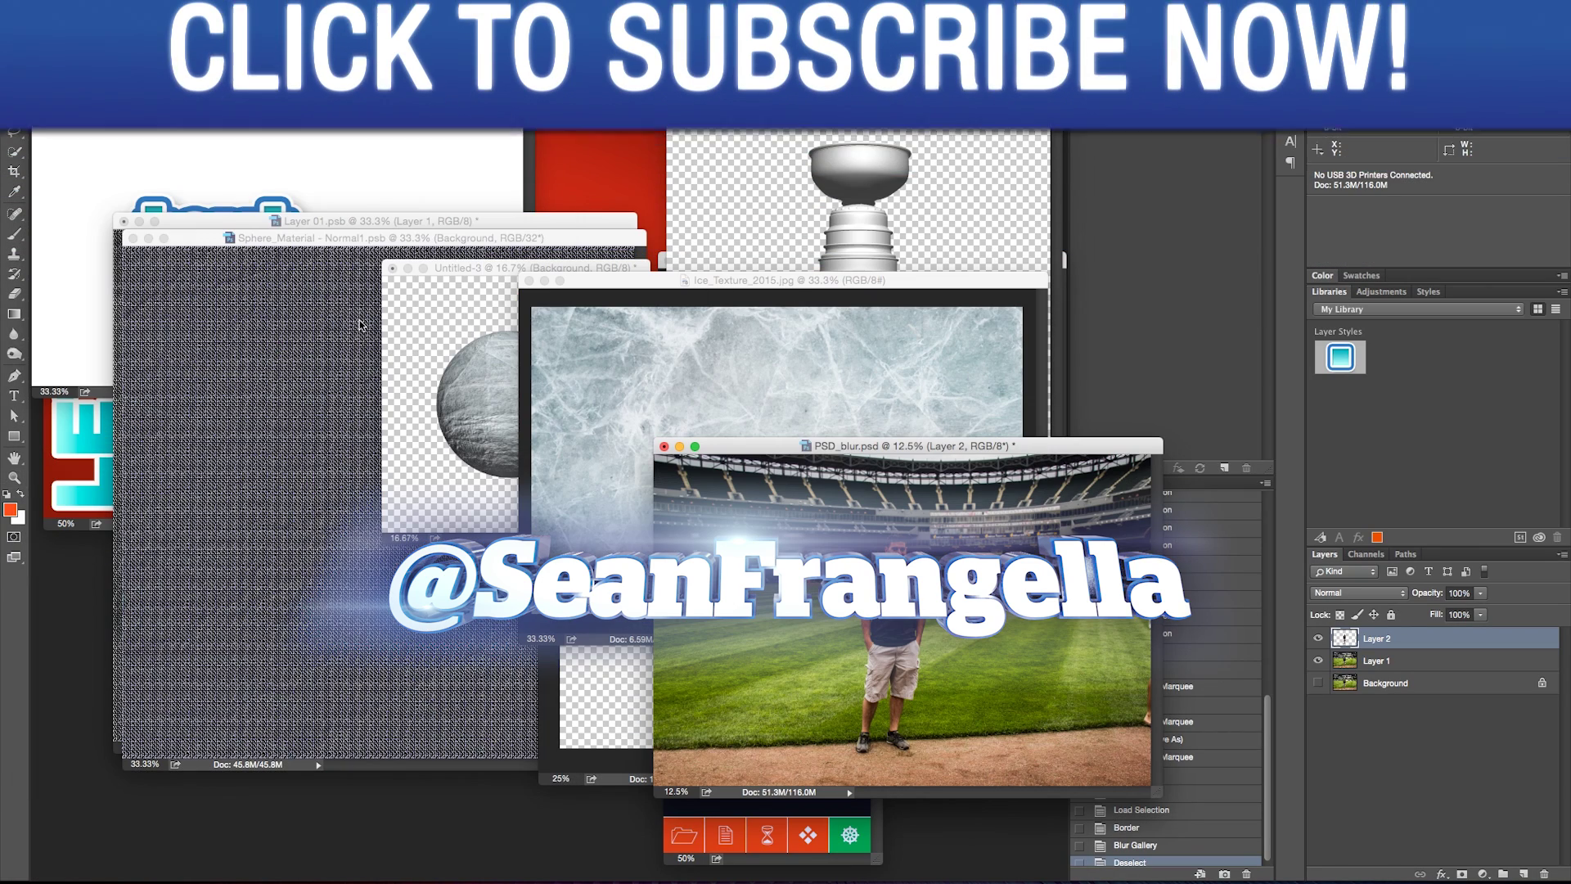
# Bring the styled "text" document window to the front
pyautogui.click(99, 469)
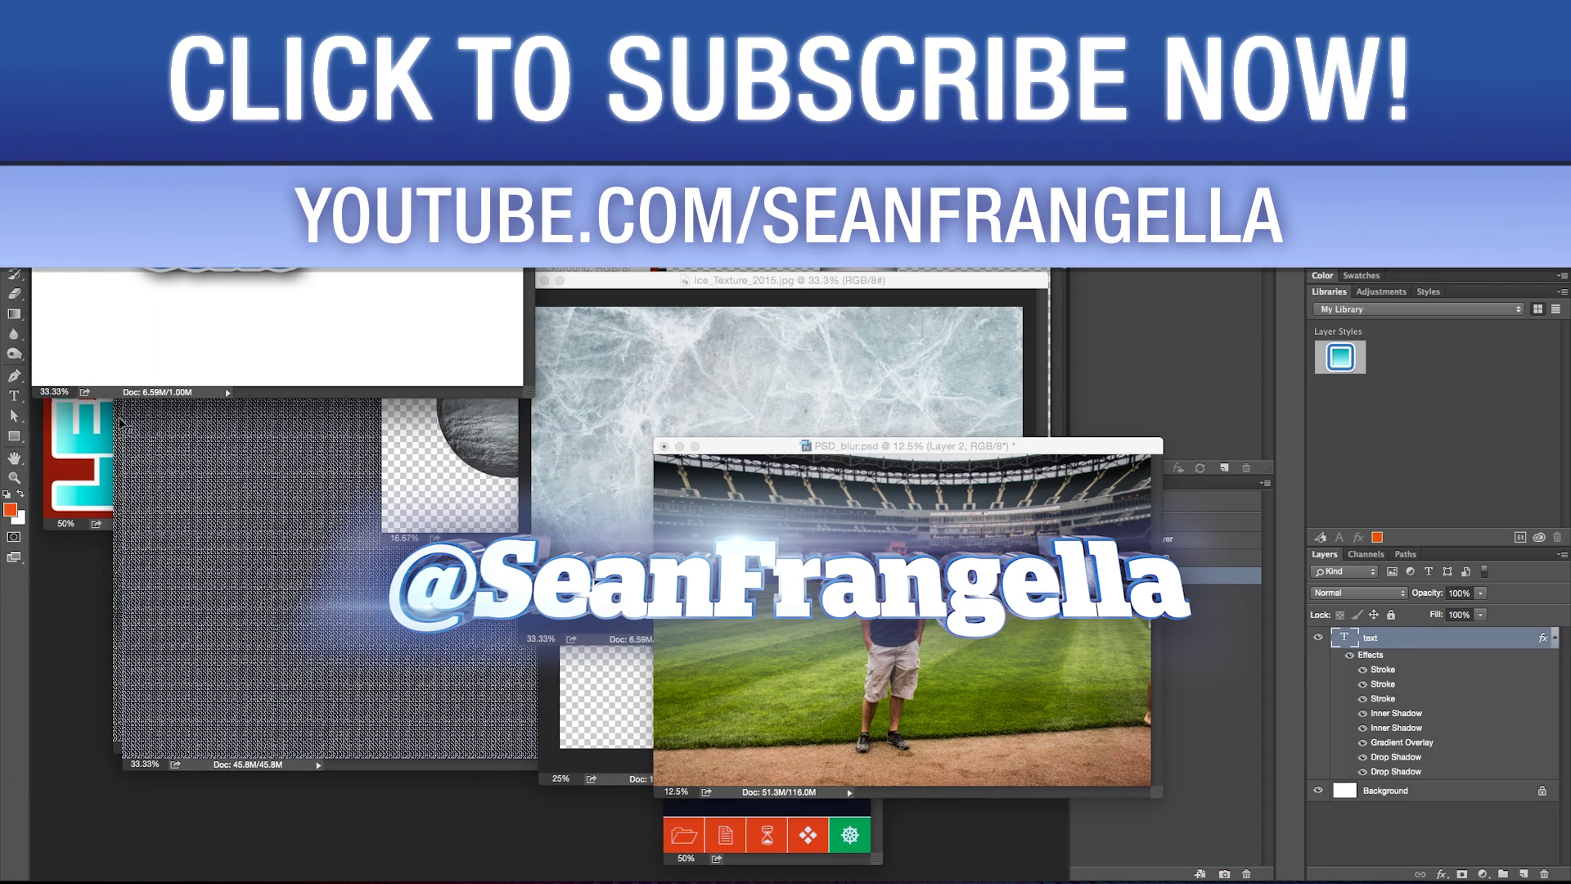